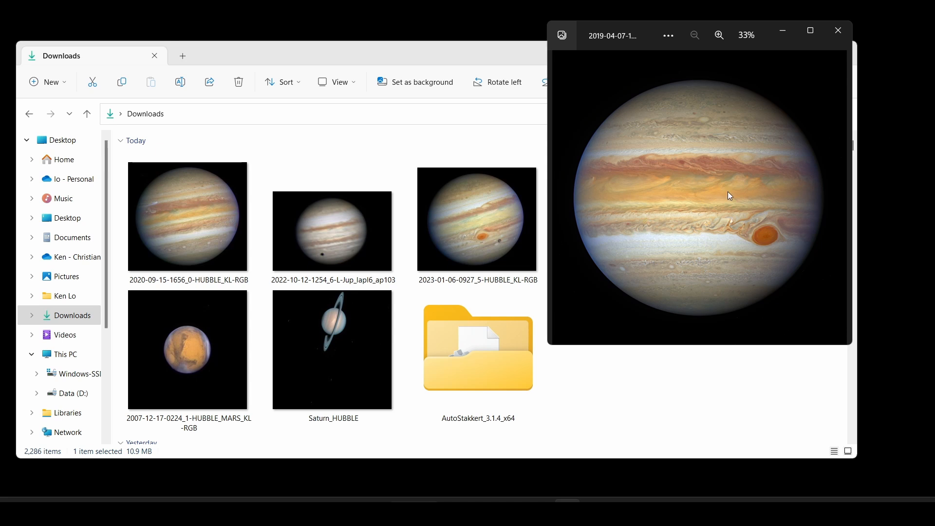
# Zoom into the Jupiter photo and pan across its cloud bands toward the Great Red Spot
pyautogui.scroll(5, 727, 192)
pyautogui.moveTo(765, 241)
pyautogui.mouseDown()
pyautogui.moveTo(618, 111)
pyautogui.moveTo(787, 257)
pyautogui.moveTo(777, 253)
pyautogui.mouseUp()
pyautogui.scroll(5, 618, 111)
pyautogui.scroll(-6, 620, 111)
pyautogui.moveTo(753, 175); pyautogui.dragTo(684, 219)
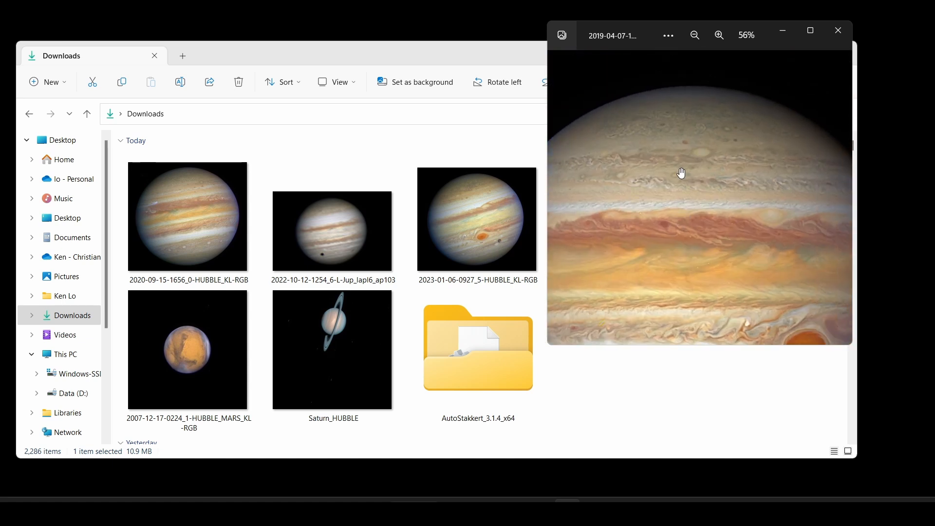
pyautogui.scroll(4, 679, 147)
pyautogui.scroll(-4, 679, 147)
# Center the Great Red Spot and Jupiter's left limb, then close the photo
pyautogui.moveTo(724, 242); pyautogui.dragTo(634, 142)
pyautogui.moveTo(658, 217); pyautogui.dragTo(810, 212)
pyautogui.moveTo(722, 170); pyautogui.dragTo(765, 190)
pyautogui.scroll(-3, 710, 174)
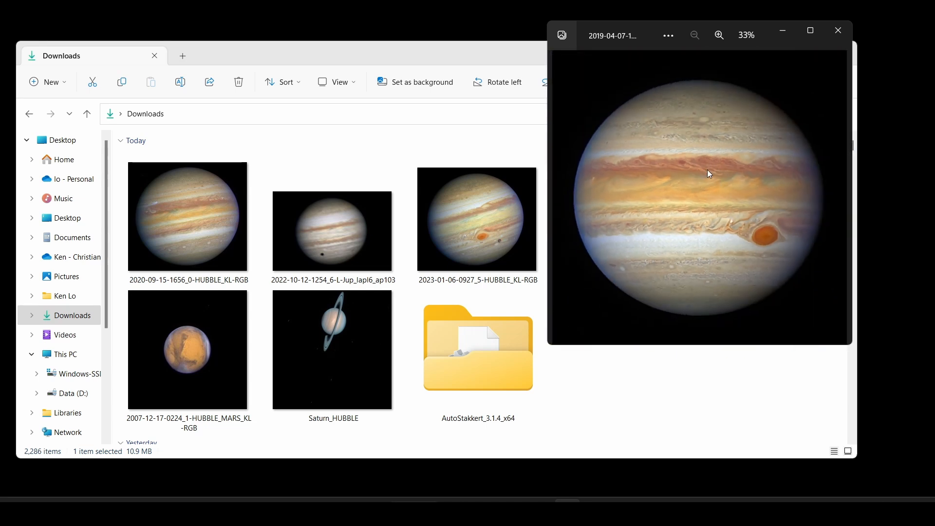
pyautogui.click(841, 28)
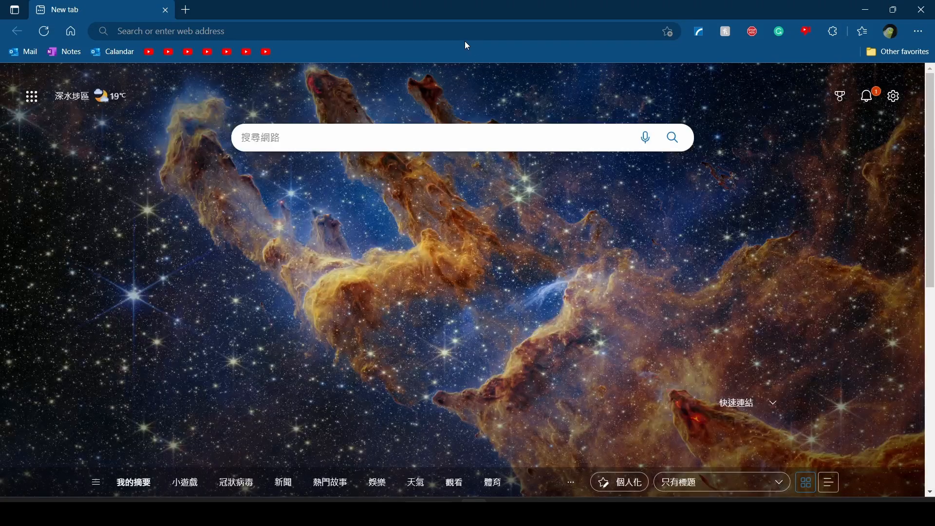
# Search 'hubble site' from the Edge address bar and open the HubbleSite.org result
pyautogui.click(479, 30)
pyautogui.write('hutt')
pyautogui.press('BackSpace')
pyautogui.press('BackSpace')
pyautogui.write('bble sit')
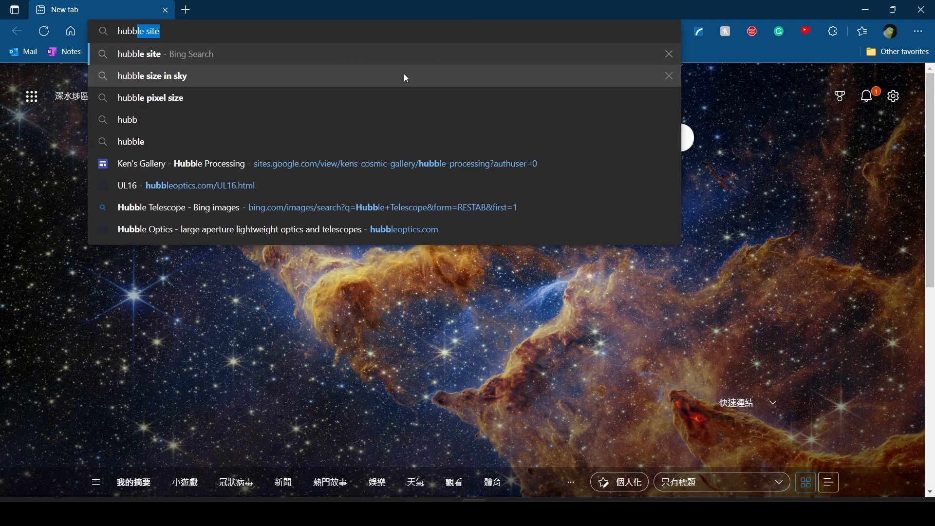
pyautogui.write('e')
pyautogui.press('Return')
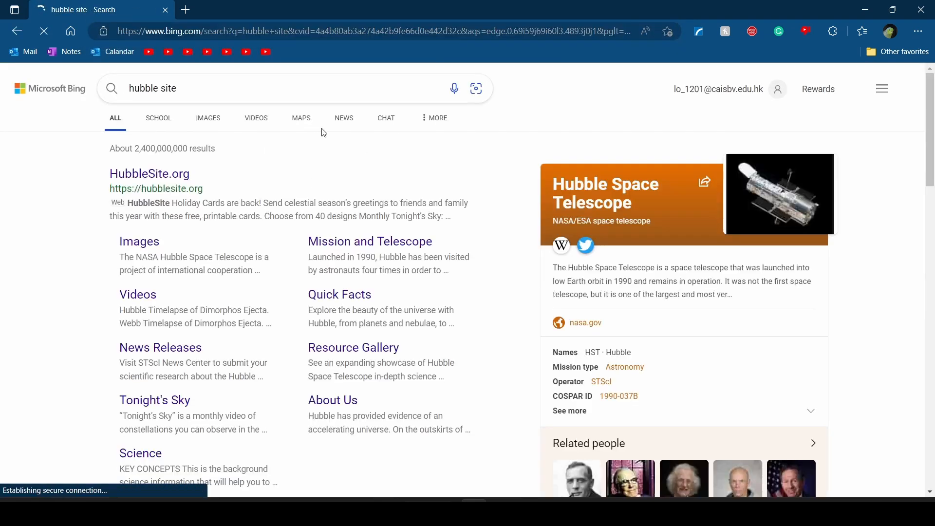
pyautogui.click(156, 179)
# Close the Bing results tab and open the HubbleSite image gallery
pyautogui.click(165, 10)
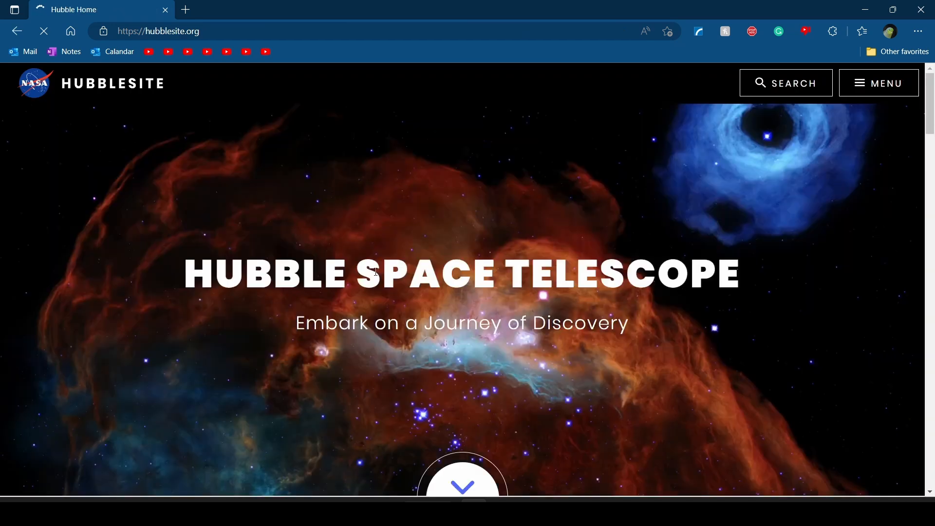
pyautogui.scroll(-3, 377, 276)
pyautogui.scroll(-9, 417, 380)
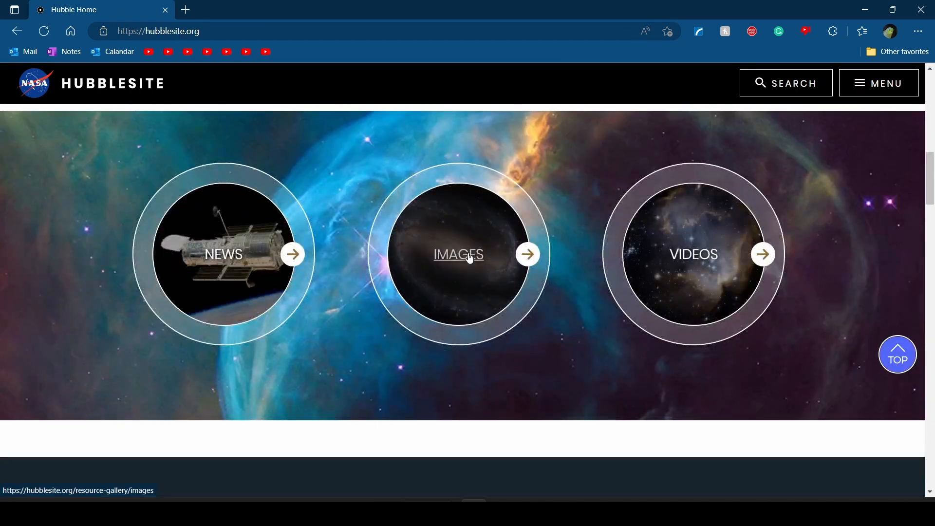
pyautogui.click(463, 256)
pyautogui.scroll(-4, 470, 259)
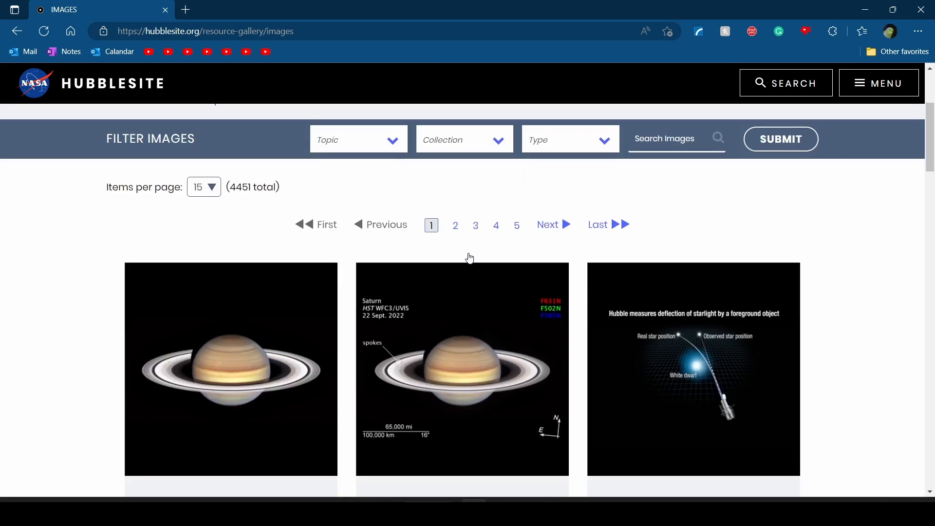
pyautogui.scroll(-20, 470, 258)
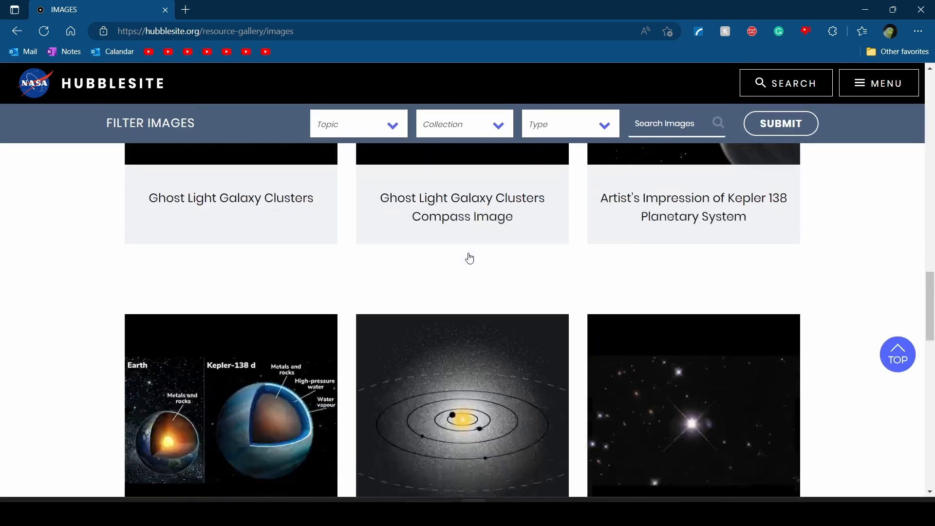
pyautogui.scroll(-5, 470, 258)
pyautogui.scroll(20, 470, 258)
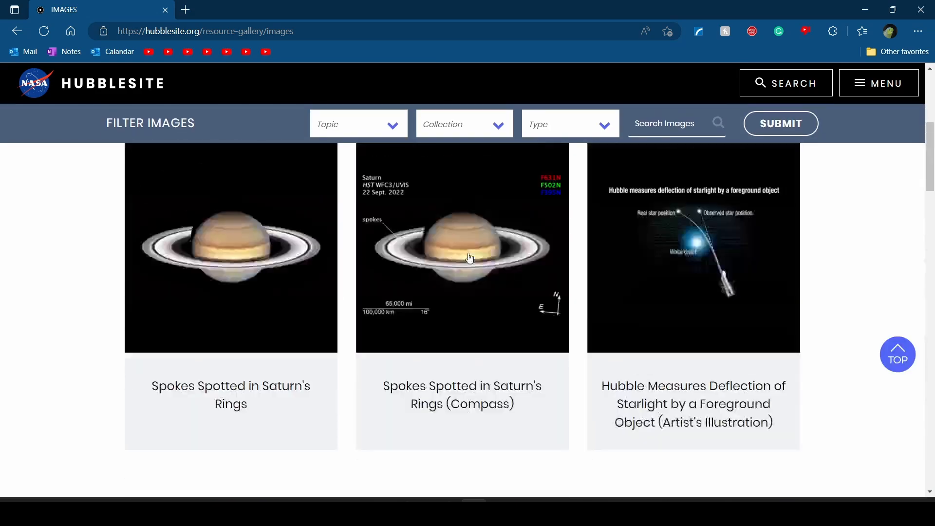
pyautogui.scroll(-4, 470, 258)
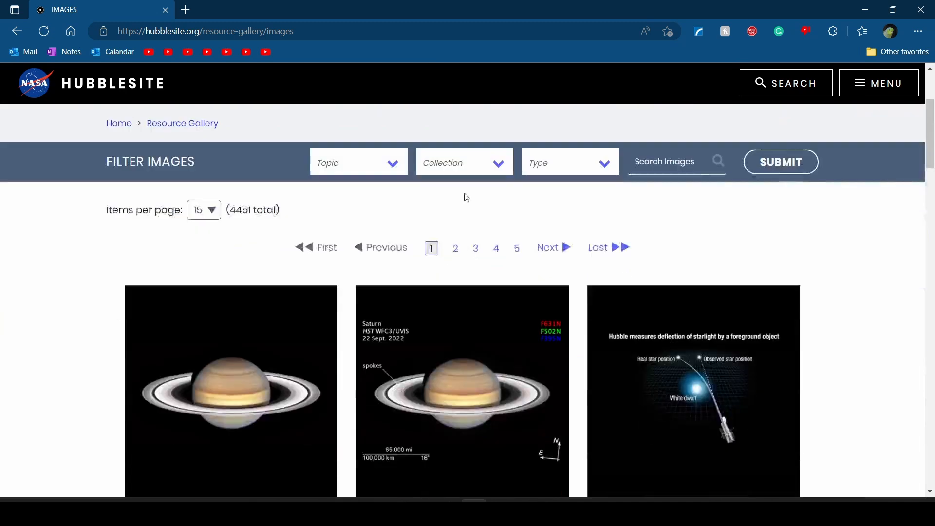
# Filter the gallery to the Solar System topic, browse the results, and open OPAL Grand Tour
pyautogui.click(381, 162)
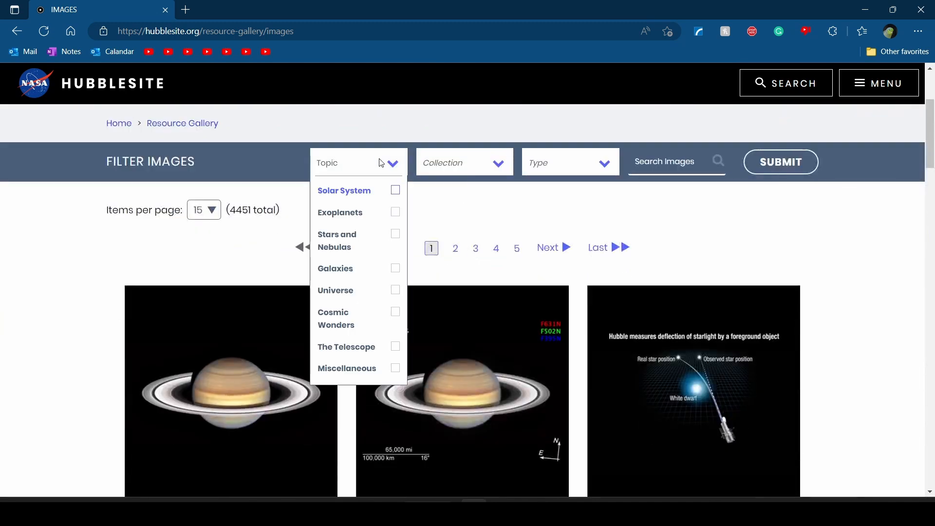
pyautogui.click(395, 189)
pyautogui.click(784, 172)
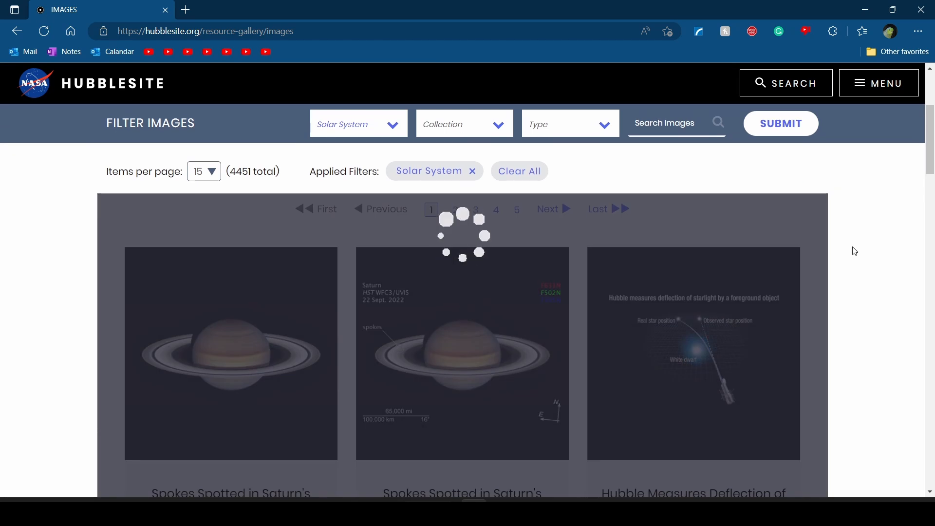
pyautogui.scroll(-2, 855, 252)
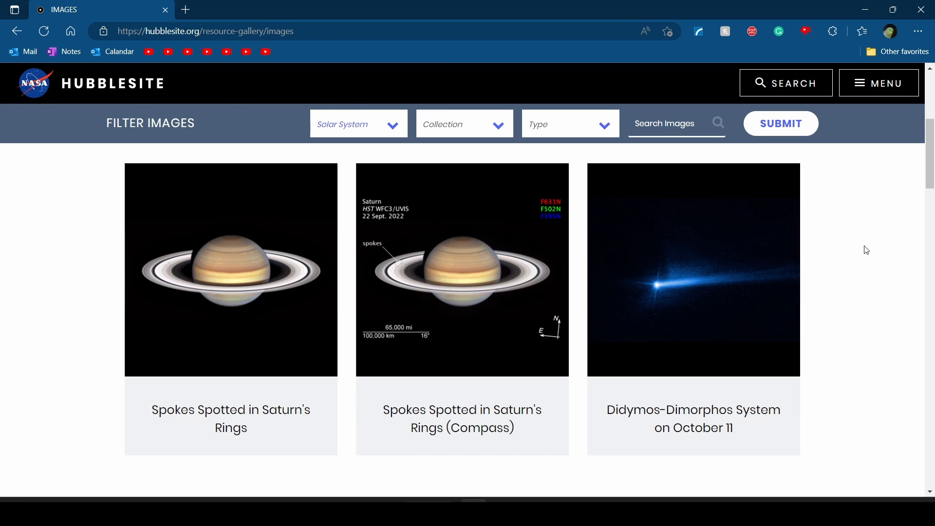
pyautogui.scroll(-5, 867, 250)
pyautogui.scroll(7, 866, 250)
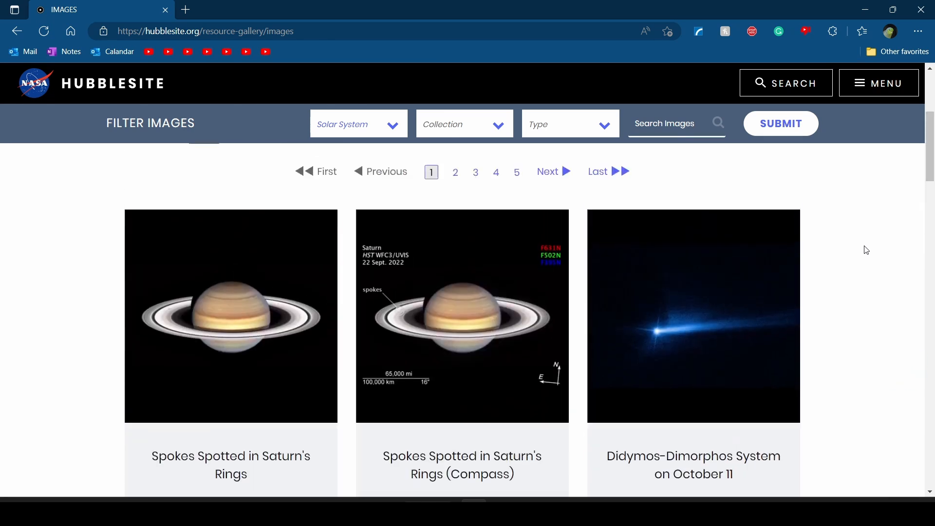
pyautogui.scroll(-20, 867, 250)
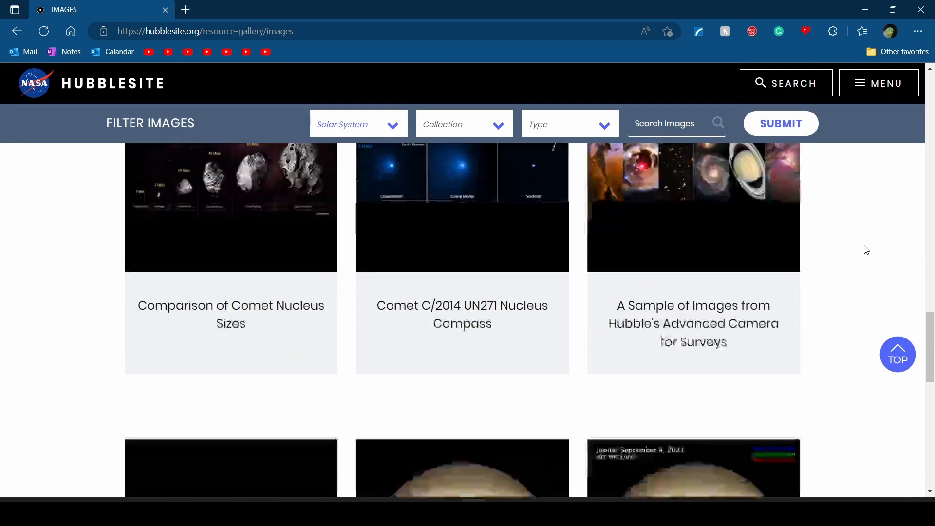
pyautogui.scroll(20, 866, 250)
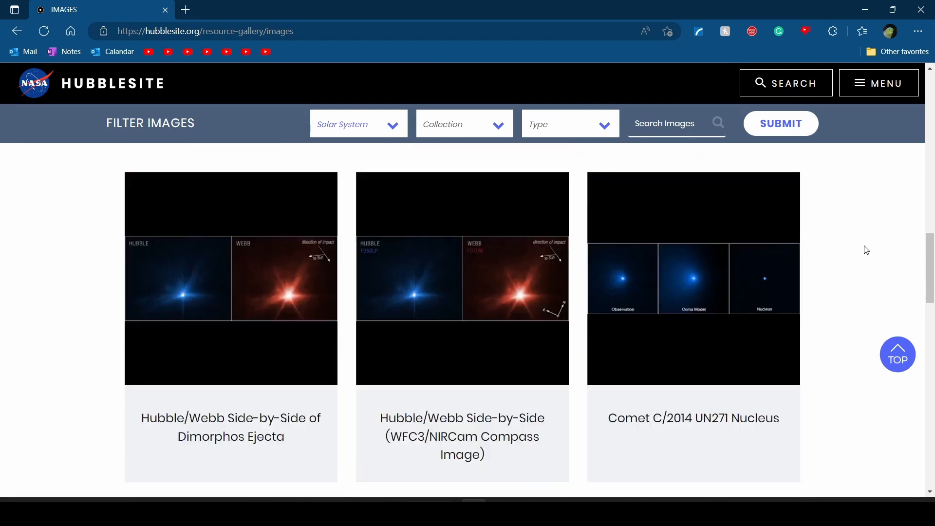
pyautogui.scroll(-2, 867, 250)
pyautogui.scroll(-20, 867, 250)
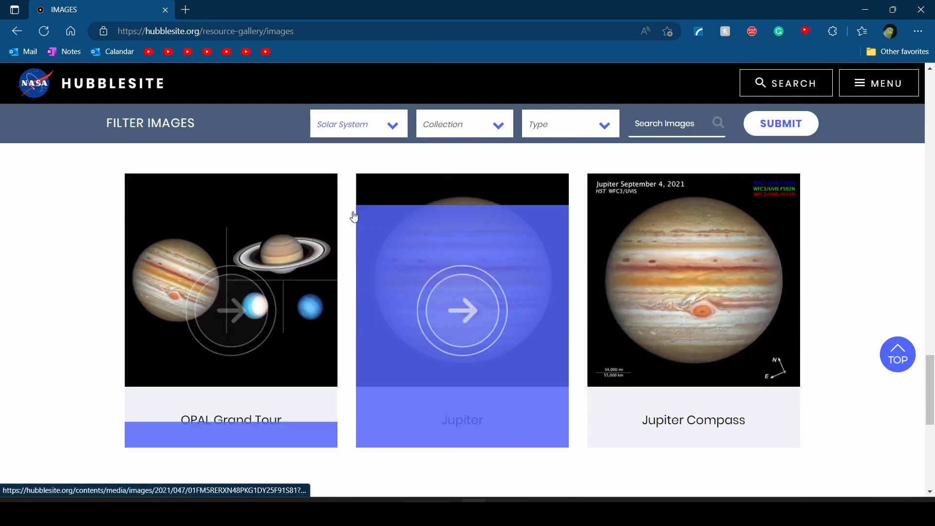
pyautogui.click(193, 321)
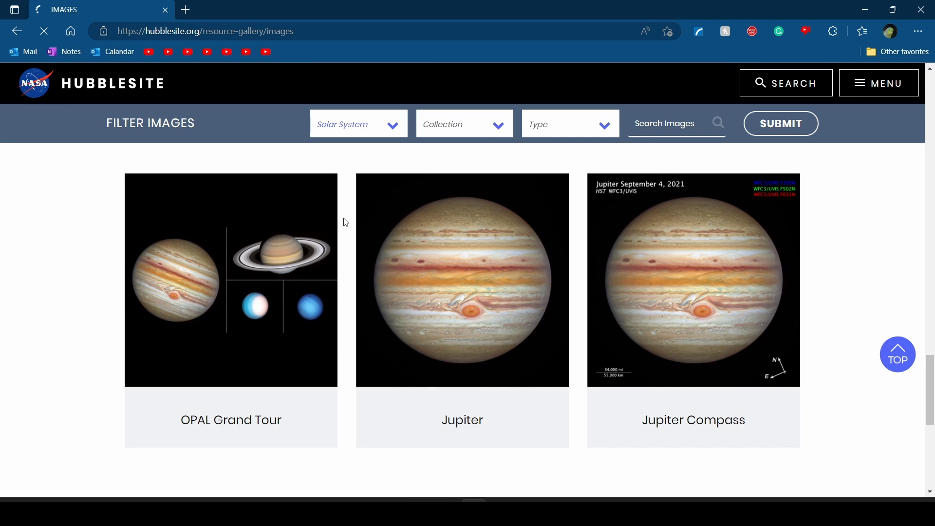
# Scroll down the OPAL Grand Tour page to its Fast Facts section
pyautogui.scroll(-13, 346, 223)
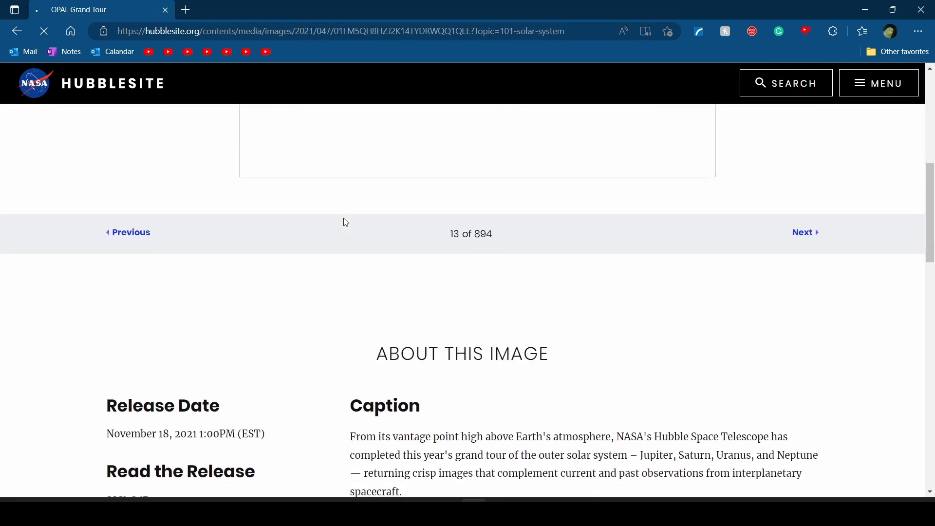
pyautogui.scroll(-1, 592, 282)
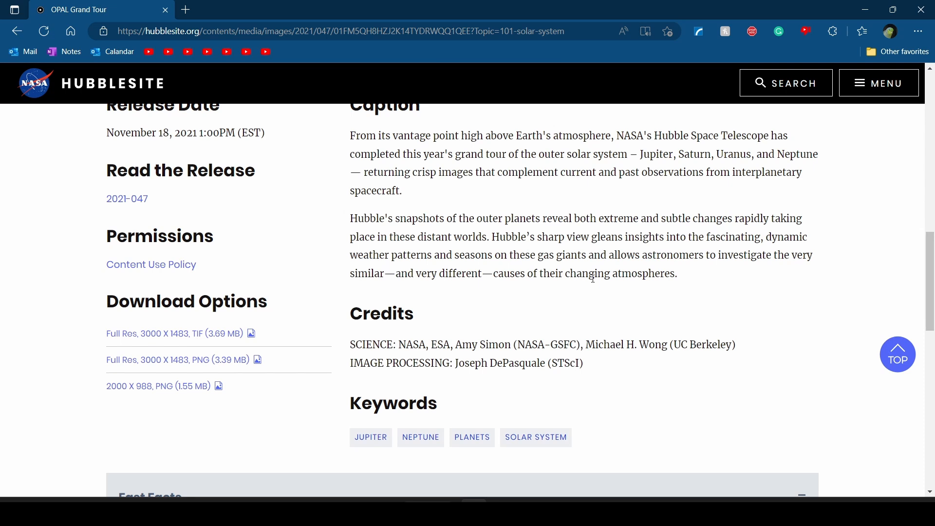
pyautogui.scroll(-5, 804, 296)
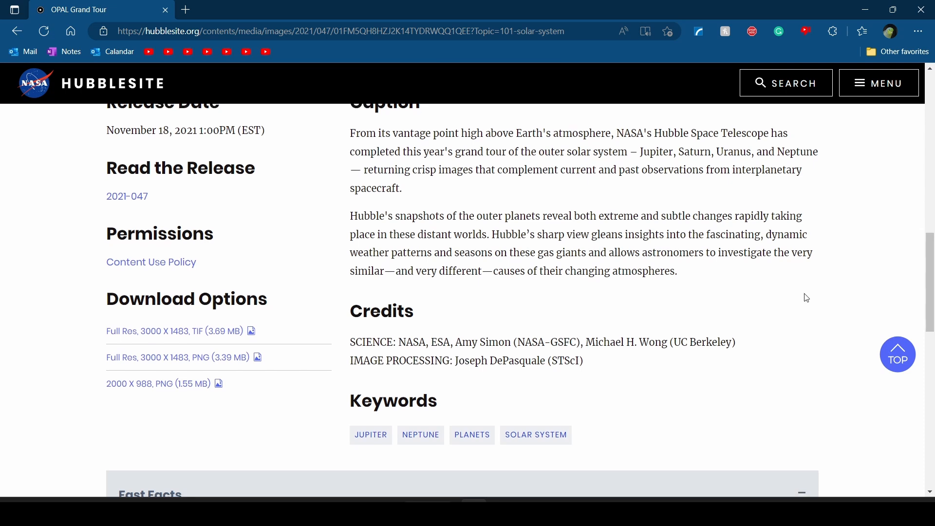
pyautogui.scroll(-3, 838, 289)
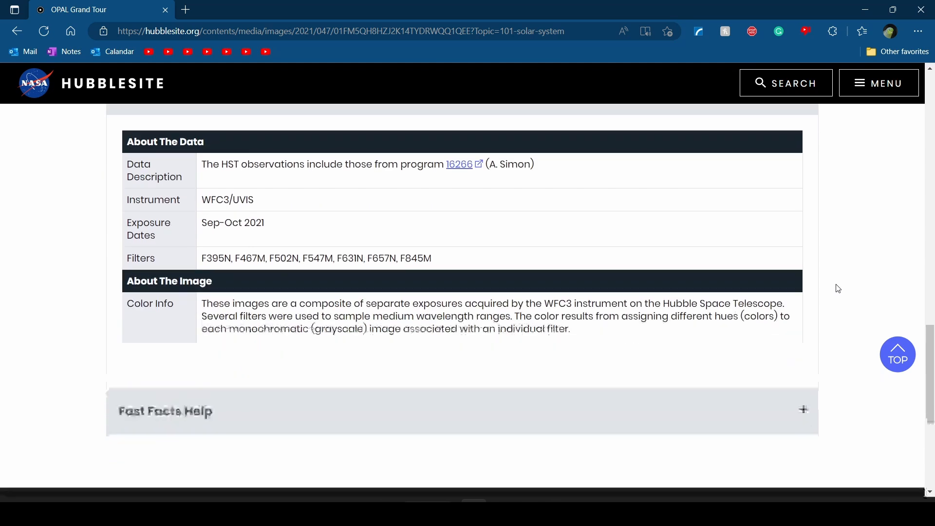
pyautogui.scroll(20, 838, 289)
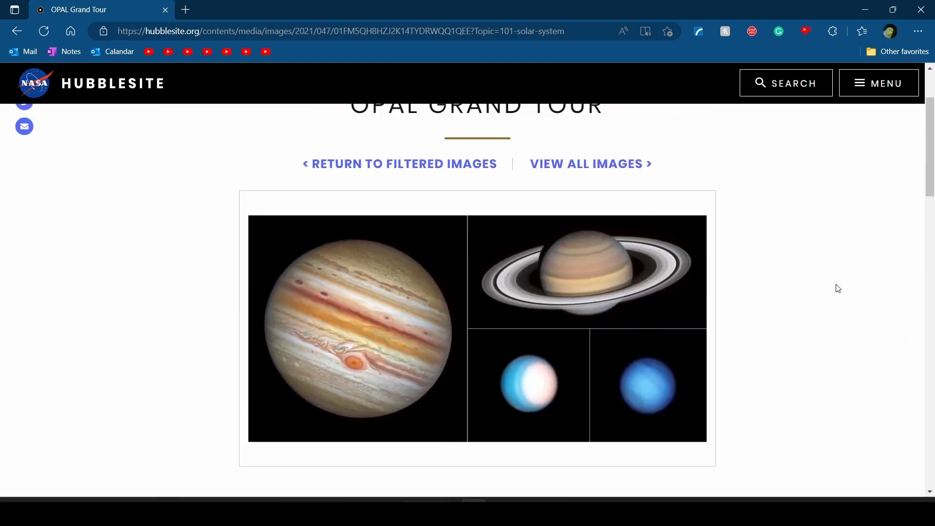
pyautogui.scroll(-20, 838, 289)
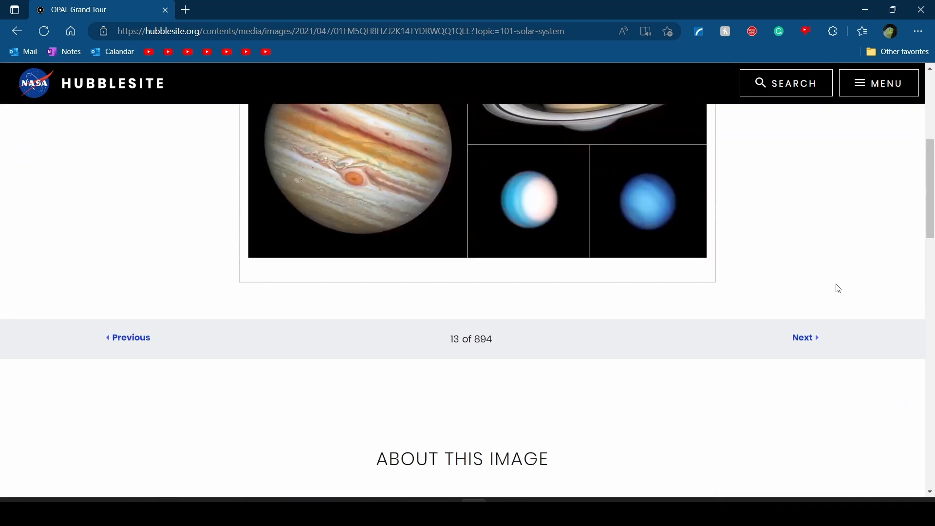
pyautogui.scroll(5, 839, 289)
pyautogui.scroll(-10, 835, 288)
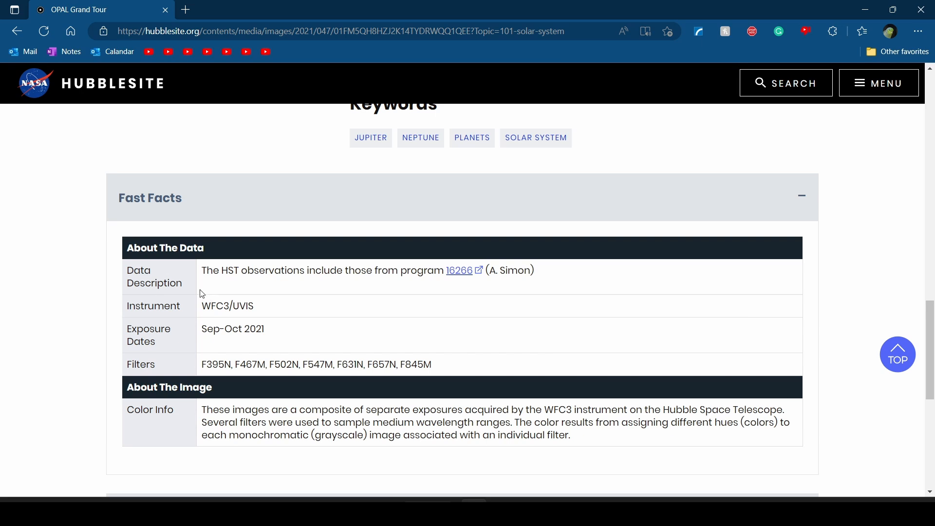
# Open the HST program 16266 link from Fast Facts in a new tab
pyautogui.moveTo(207, 271); pyautogui.dragTo(344, 268)
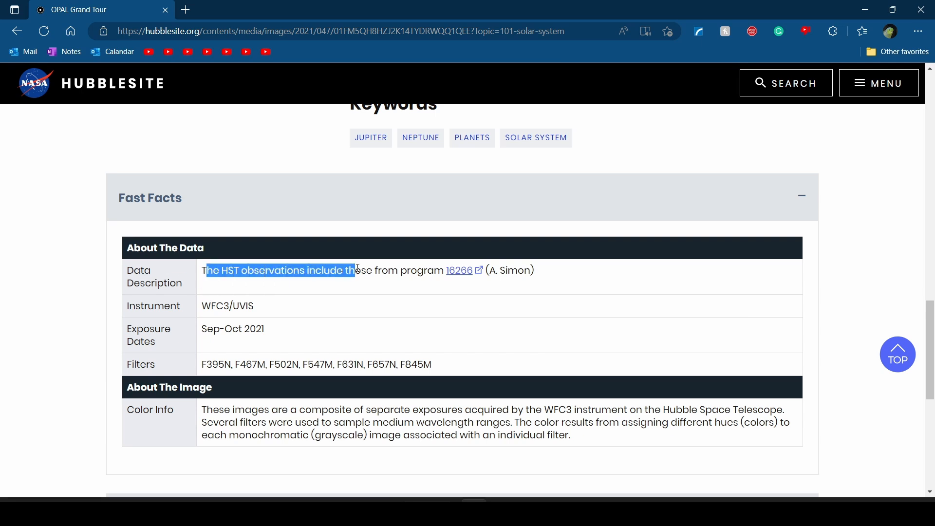
pyautogui.click(248, 268)
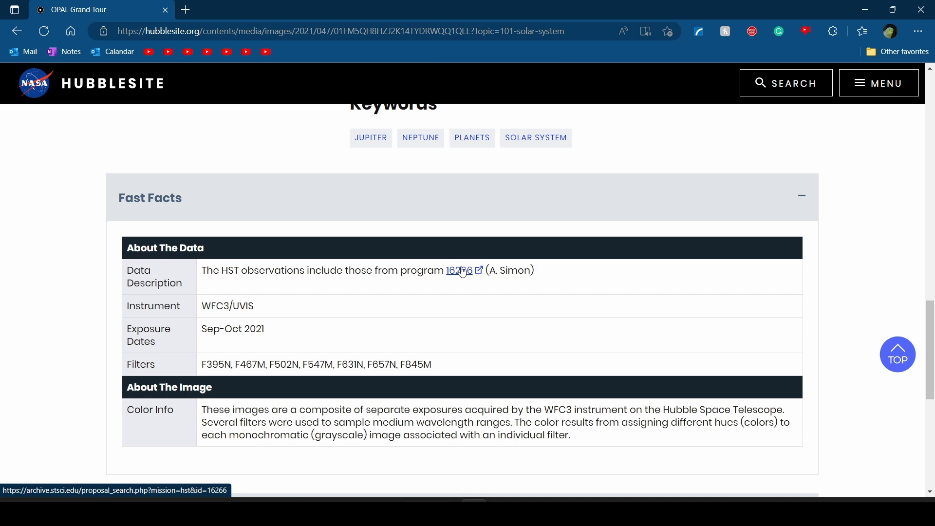
pyautogui.rightClick(463, 272)
pyautogui.click(562, 40)
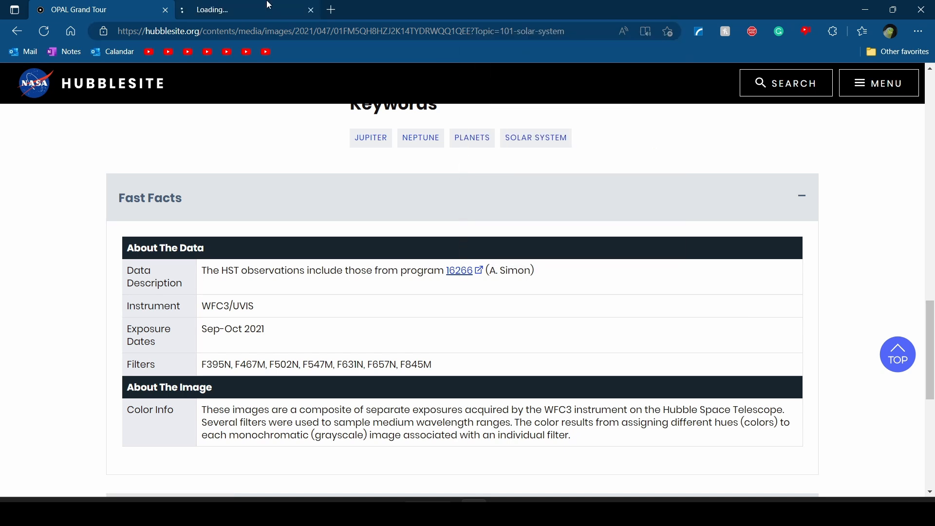
# Switch to the program 16266 proposal tab and page its data table to the NEPTUNE-MAPS results
pyautogui.click(269, 4)
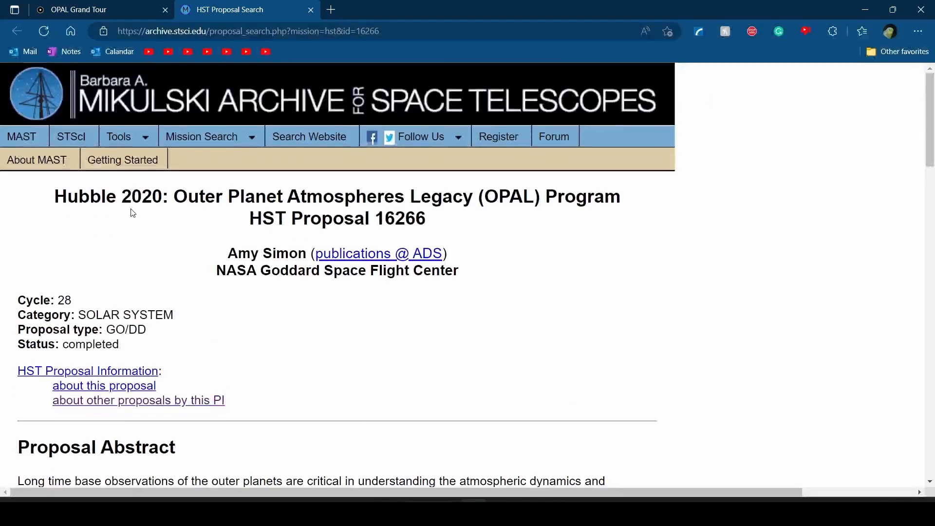
pyautogui.scroll(-2, 132, 213)
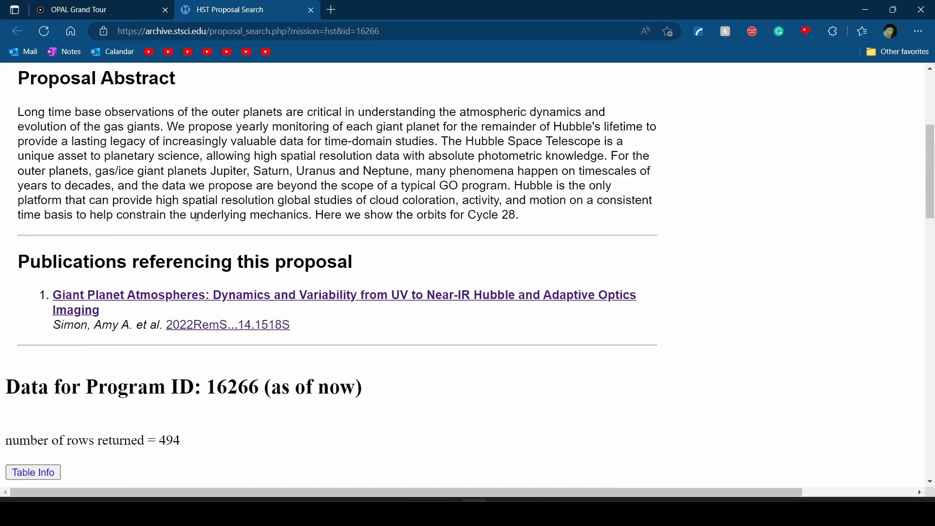
pyautogui.scroll(-10, 197, 217)
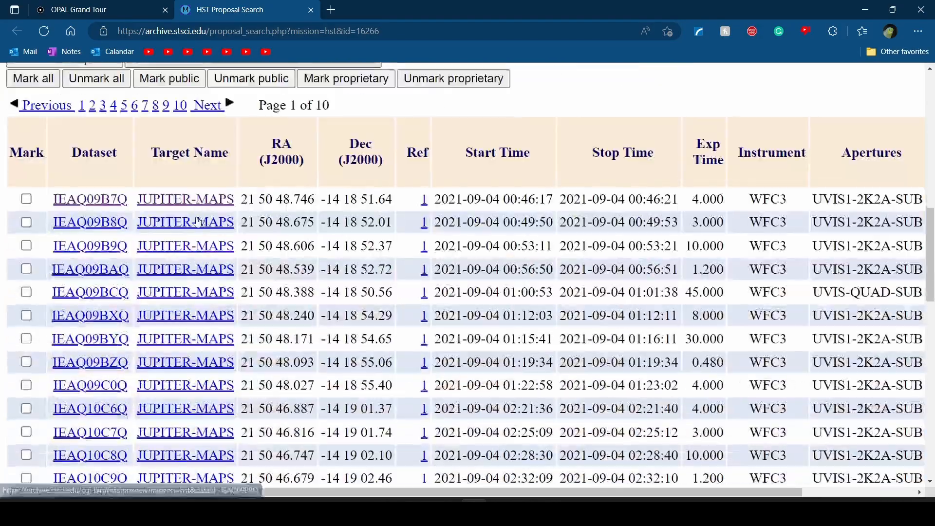
pyautogui.scroll(-8, 197, 221)
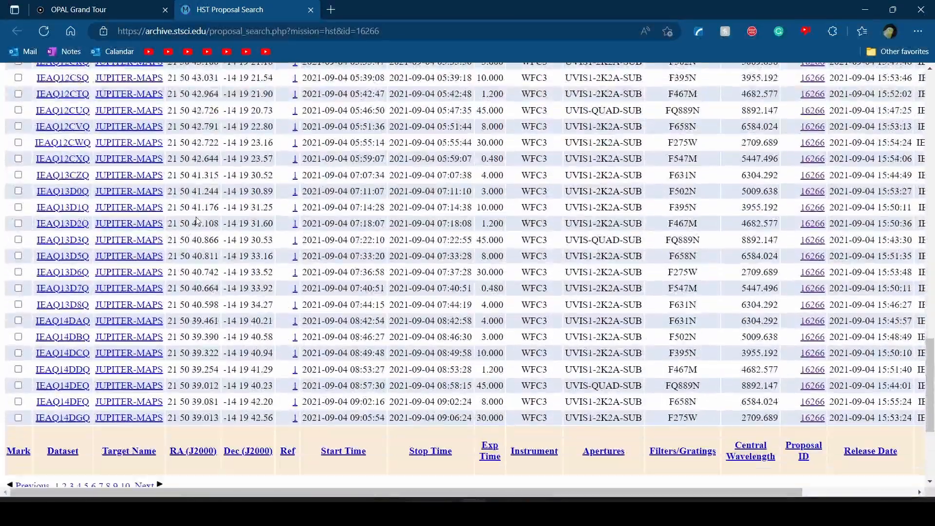
pyautogui.scroll(15, 197, 222)
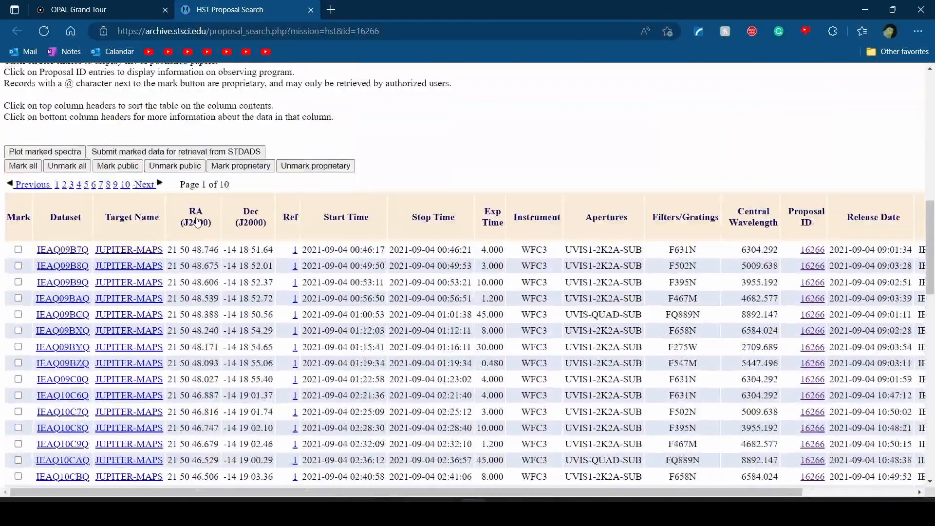
pyautogui.scroll(-12, 197, 220)
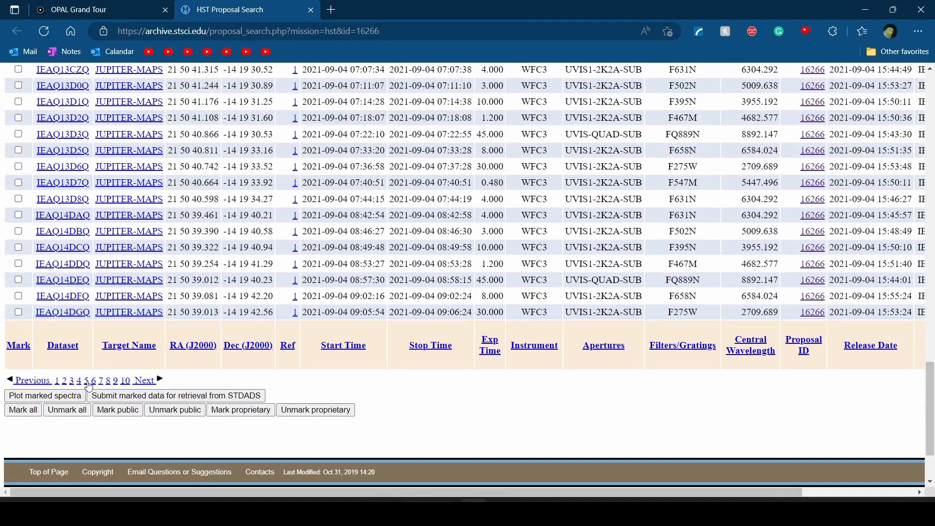
pyautogui.click(155, 384)
pyautogui.scroll(-4, 142, 271)
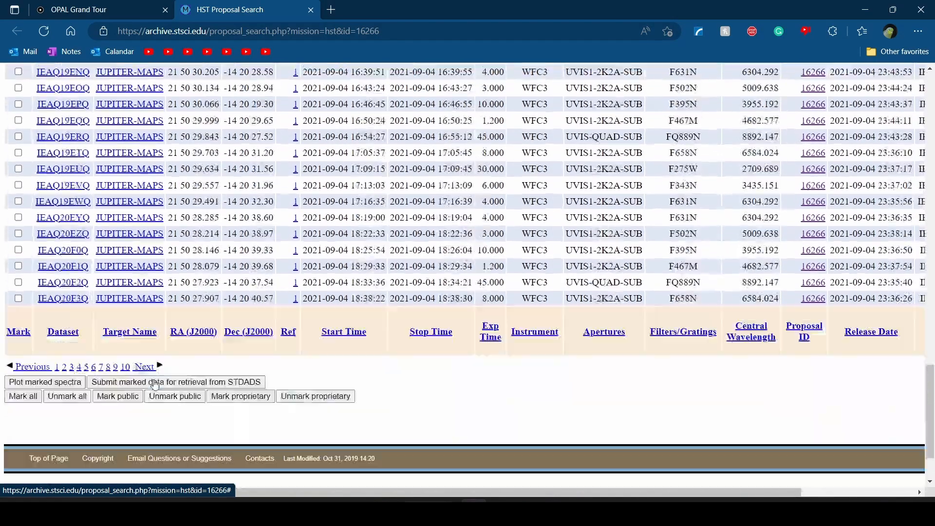
pyautogui.click(145, 295)
pyautogui.scroll(4, 145, 298)
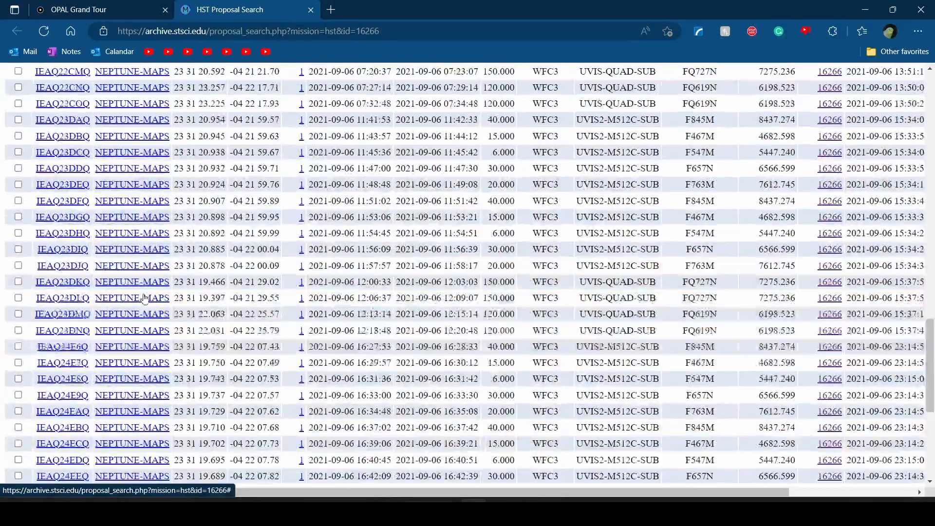
pyautogui.scroll(-6, 145, 299)
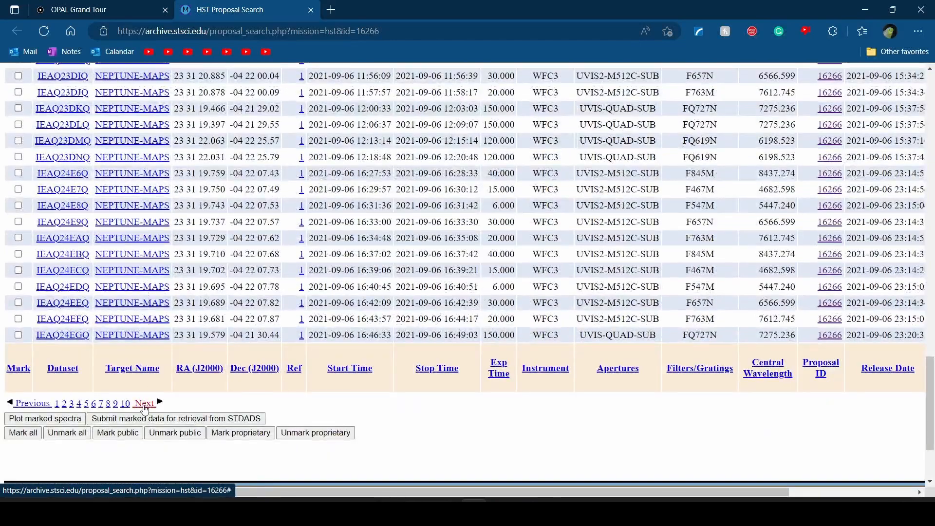
# Advance through the first SATURN-MAPS result pages of the data table
pyautogui.click(145, 404)
pyautogui.click(144, 404)
pyautogui.scroll(7, 292, 199)
pyautogui.scroll(-4, 292, 199)
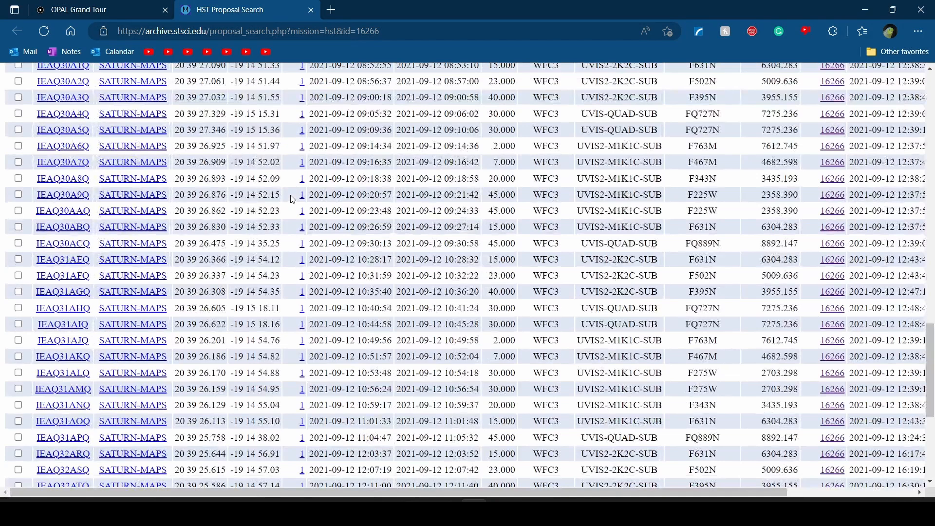
pyautogui.scroll(-3, 292, 199)
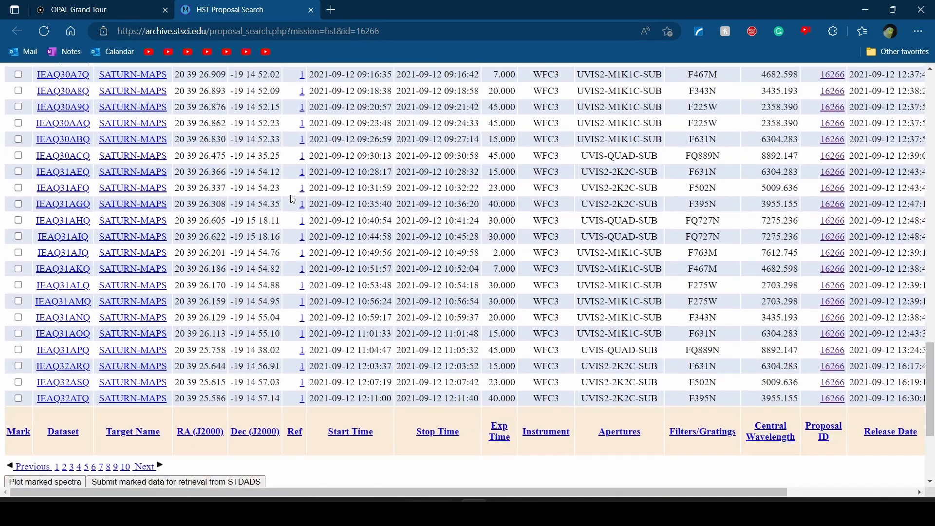
pyautogui.click(149, 468)
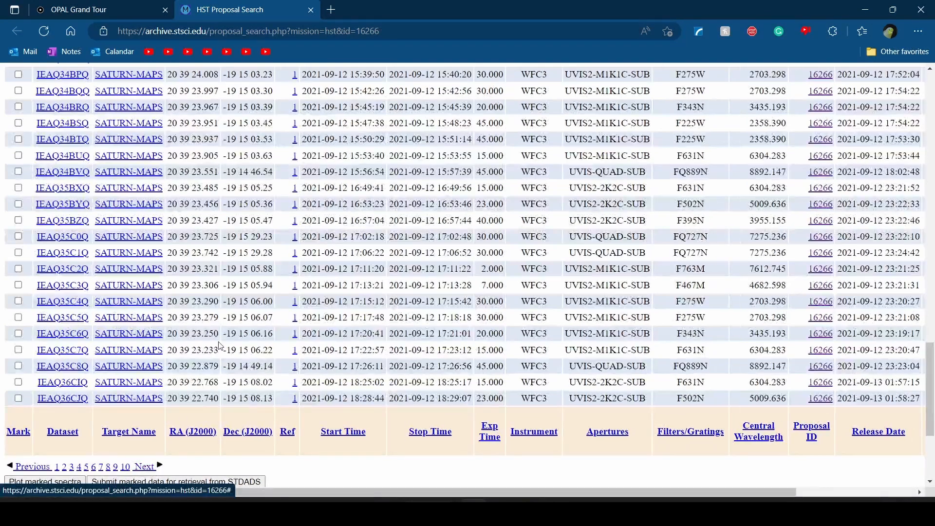
pyautogui.scroll(10, 210, 366)
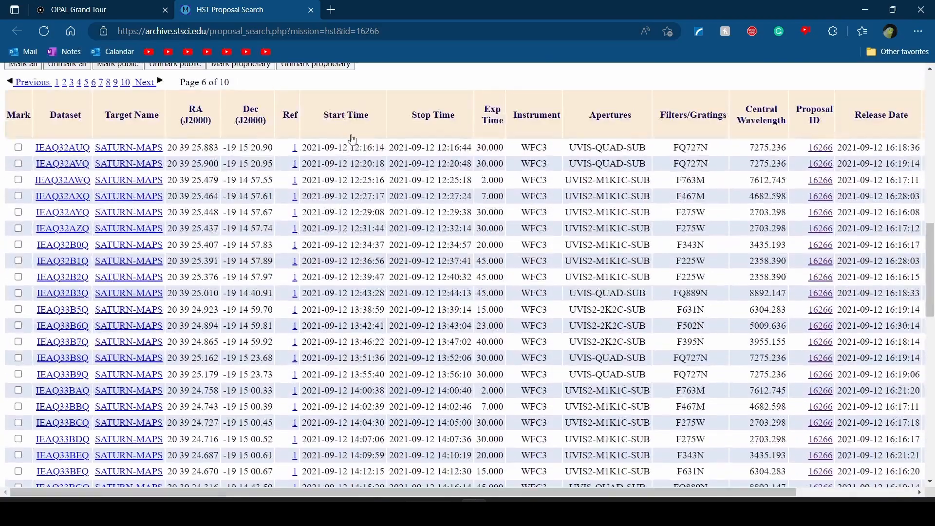
pyautogui.scroll(-10, 380, 338)
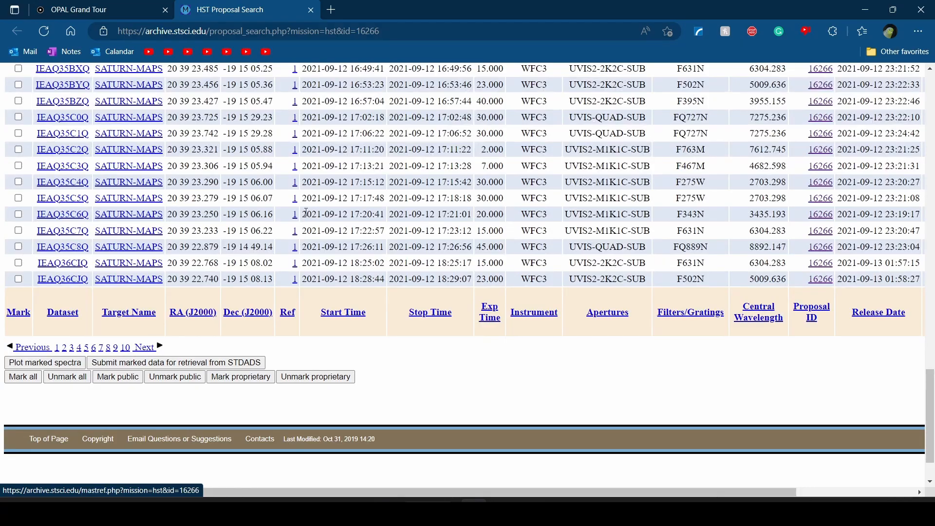
pyautogui.scroll(10, 306, 212)
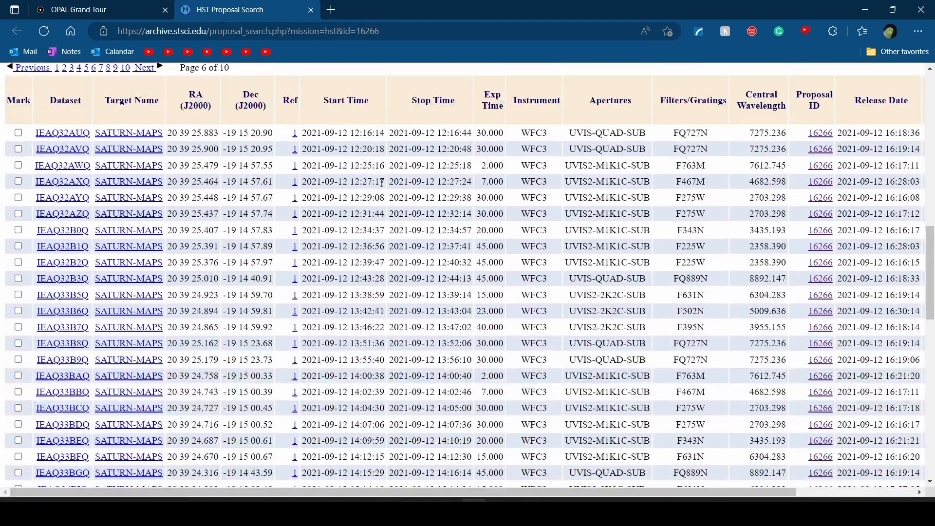
pyautogui.scroll(-10, 364, 176)
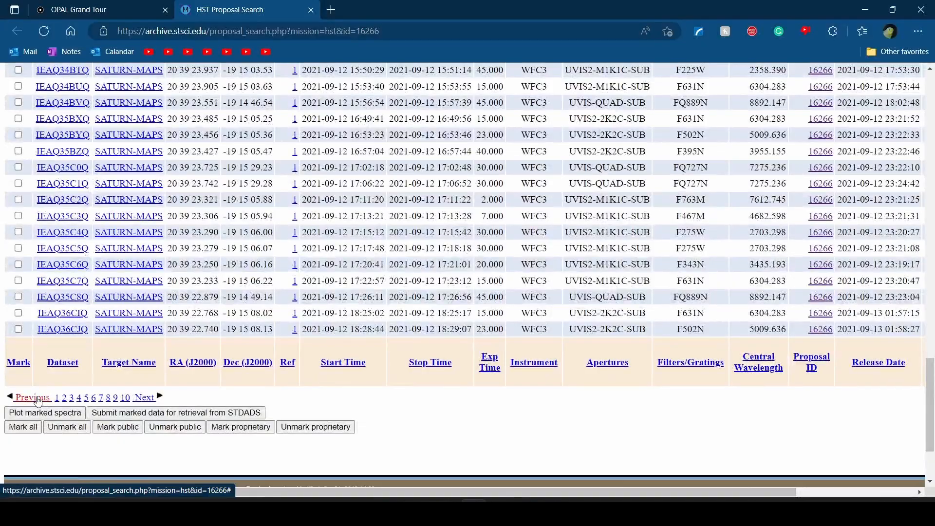
# Step back one page, then forward to page 8 of 10 where the Saturn rows end
pyautogui.click(33, 398)
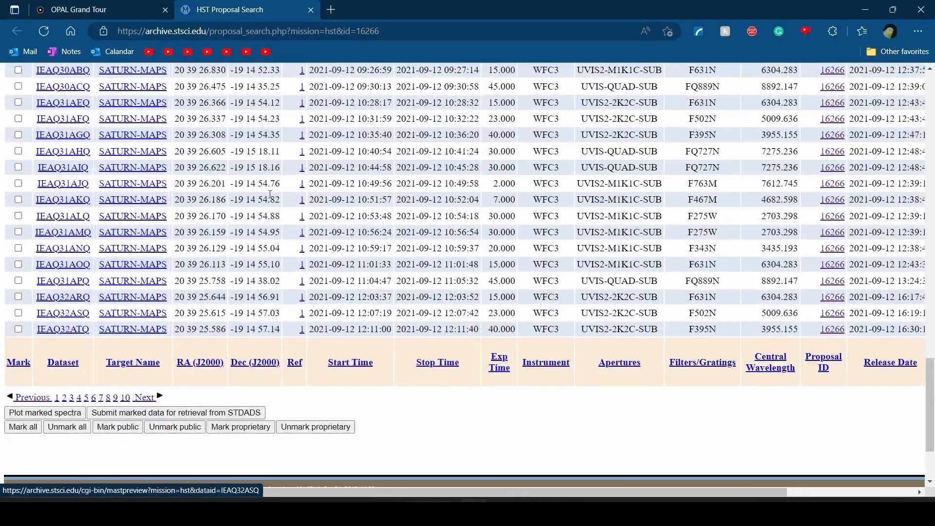
pyautogui.scroll(10, 270, 198)
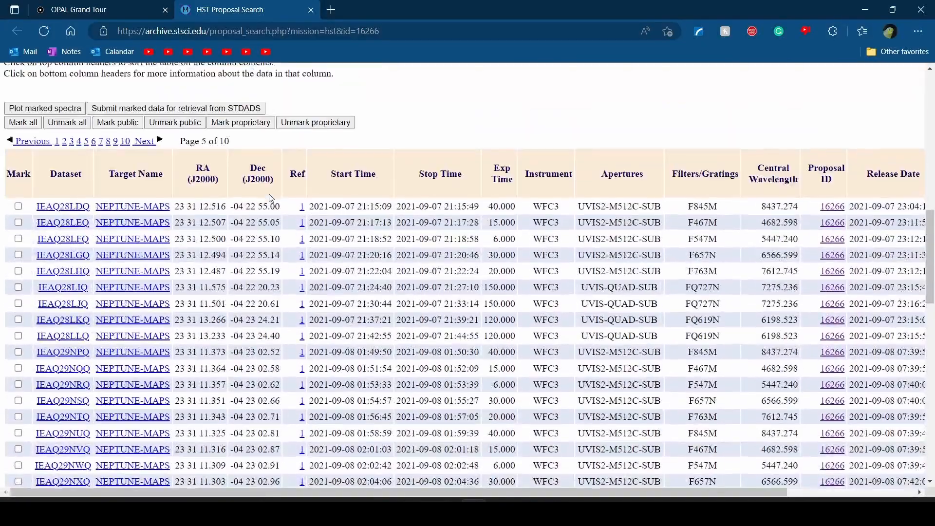
pyautogui.scroll(-10, 269, 194)
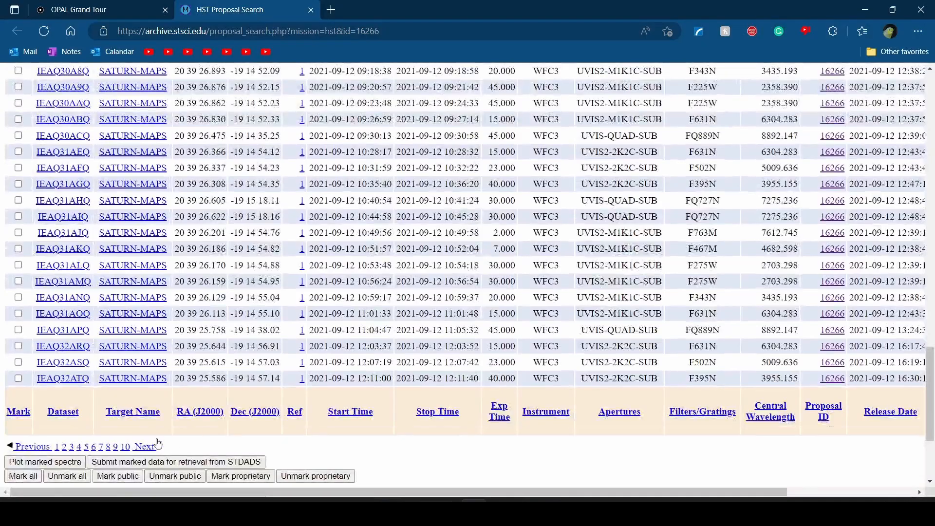
pyautogui.click(147, 447)
pyautogui.scroll(5, 228, 263)
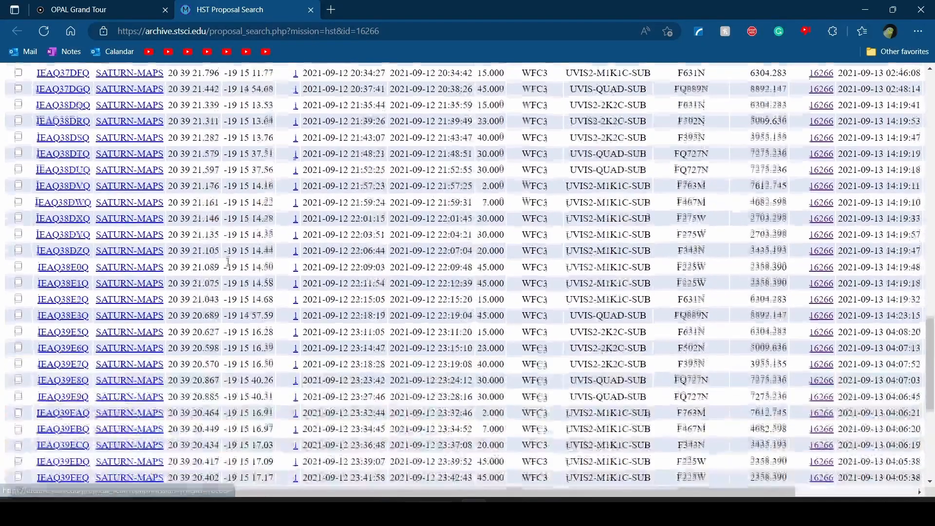
pyautogui.scroll(10, 205, 223)
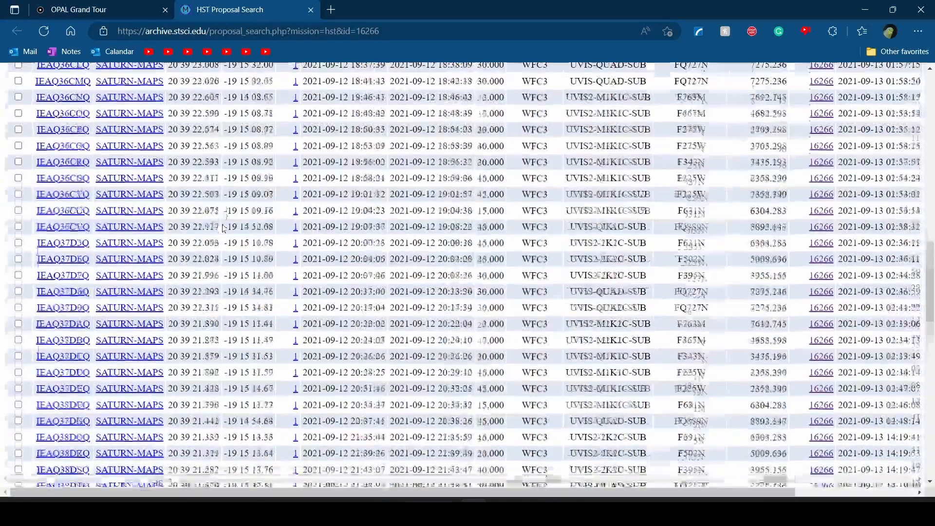
pyautogui.scroll(-4, 223, 225)
pyautogui.scroll(-10, 224, 224)
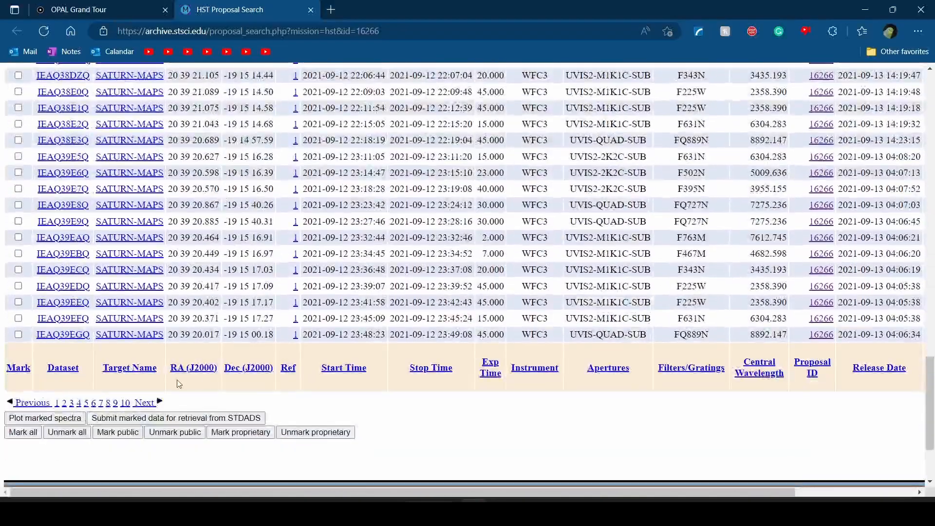
pyautogui.click(141, 405)
pyautogui.scroll(10, 173, 314)
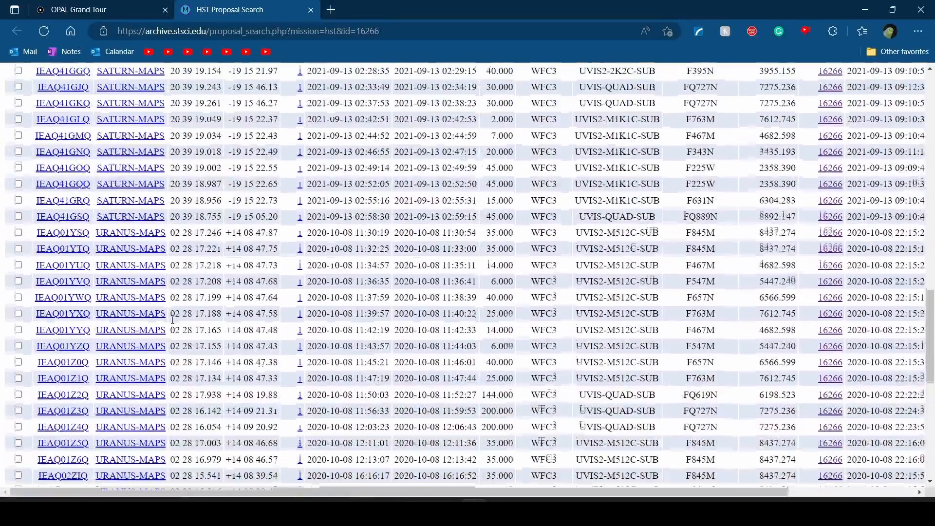
pyautogui.scroll(-6, 173, 317)
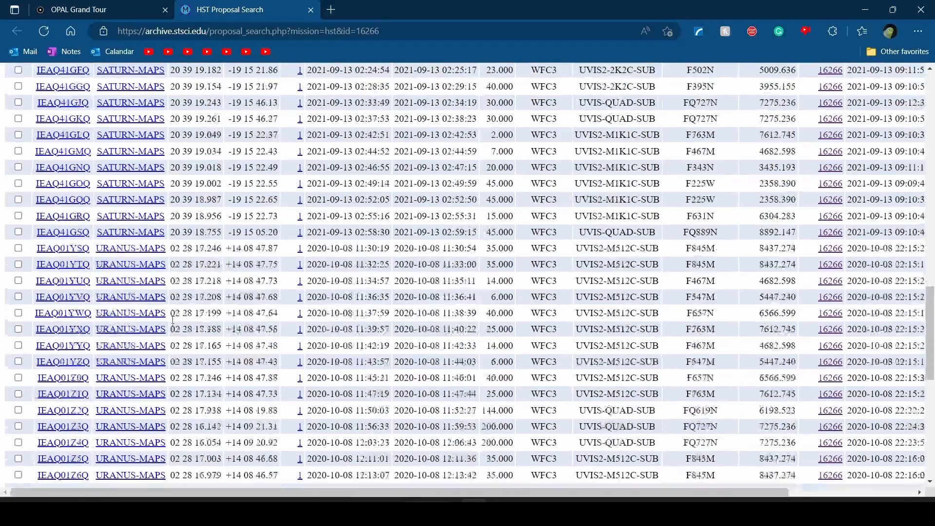
pyautogui.scroll(10, 173, 319)
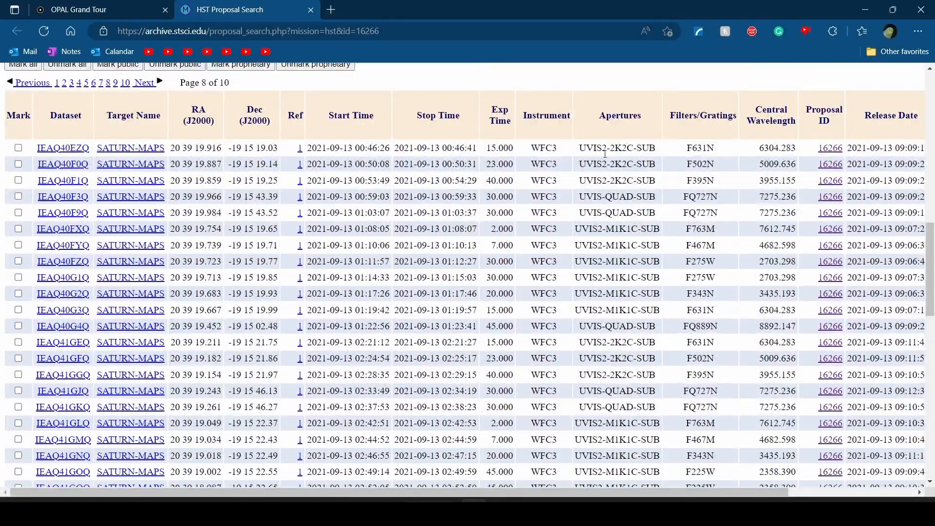
pyautogui.scroll(1, 745, 150)
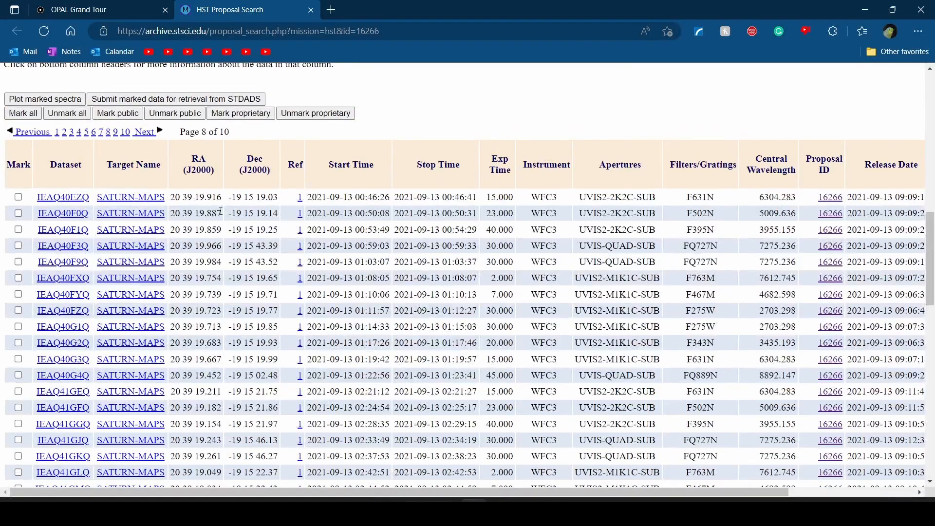
pyautogui.scroll(-1, 660, 186)
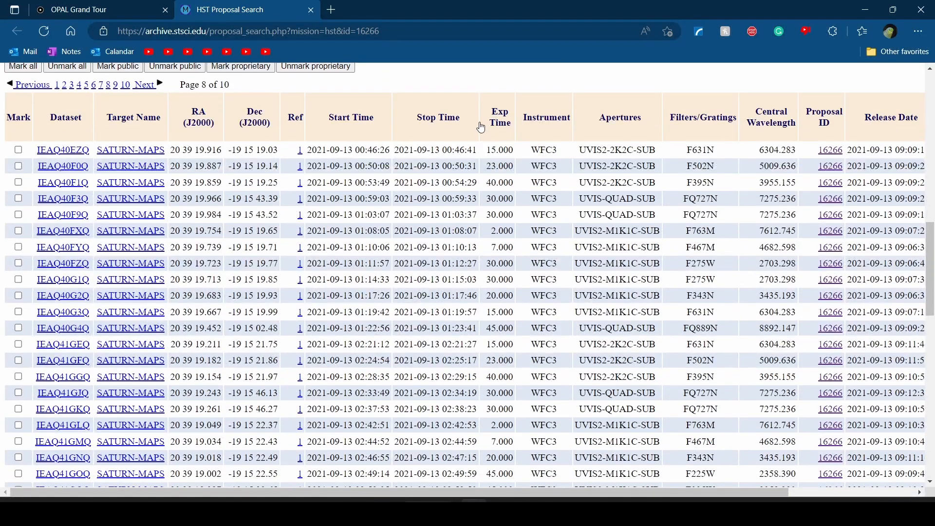
pyautogui.scroll(6, 704, 170)
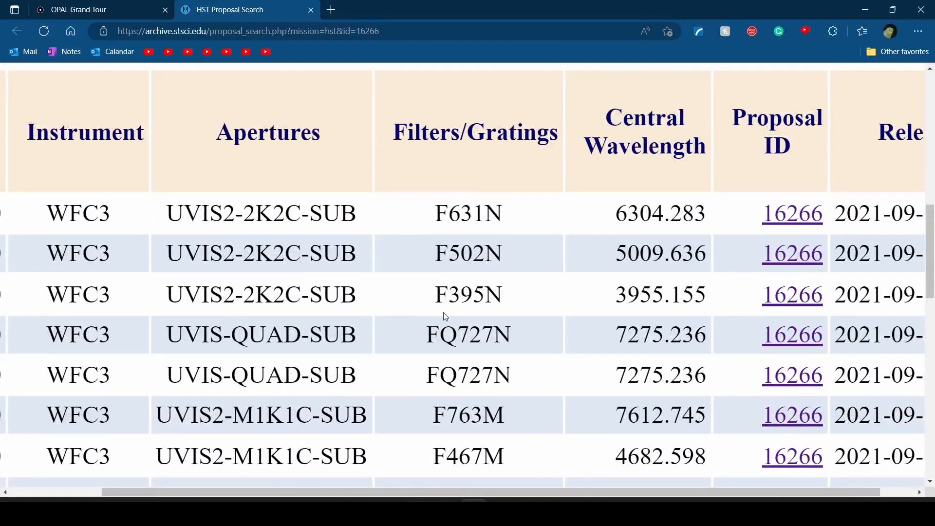
pyautogui.scroll(-6, 445, 315)
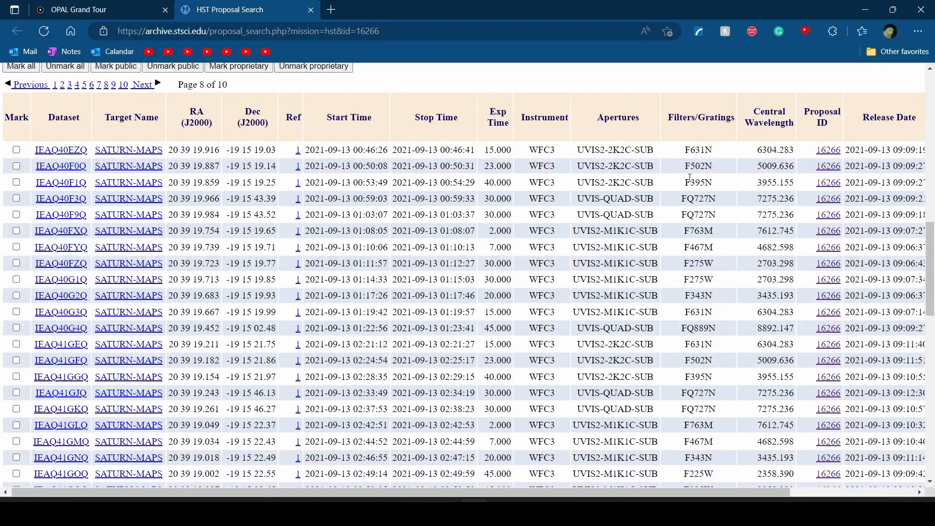
pyautogui.scroll(2, 690, 190)
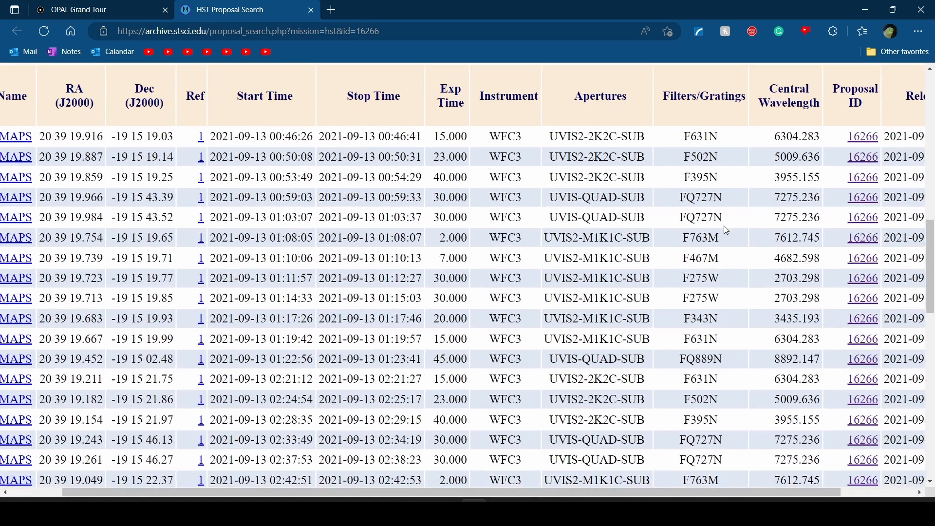
pyautogui.scroll(-1, 724, 221)
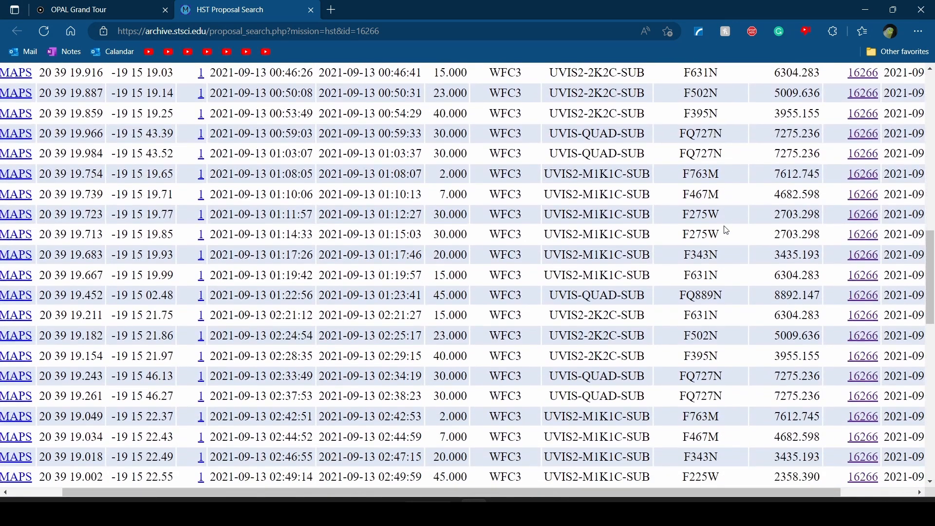
pyautogui.scroll(2, 727, 230)
pyautogui.moveTo(684, 187); pyautogui.dragTo(738, 204)
pyautogui.click(727, 191)
pyautogui.click(732, 202)
pyautogui.moveTo(684, 229); pyautogui.dragTo(720, 232)
pyautogui.click(734, 235)
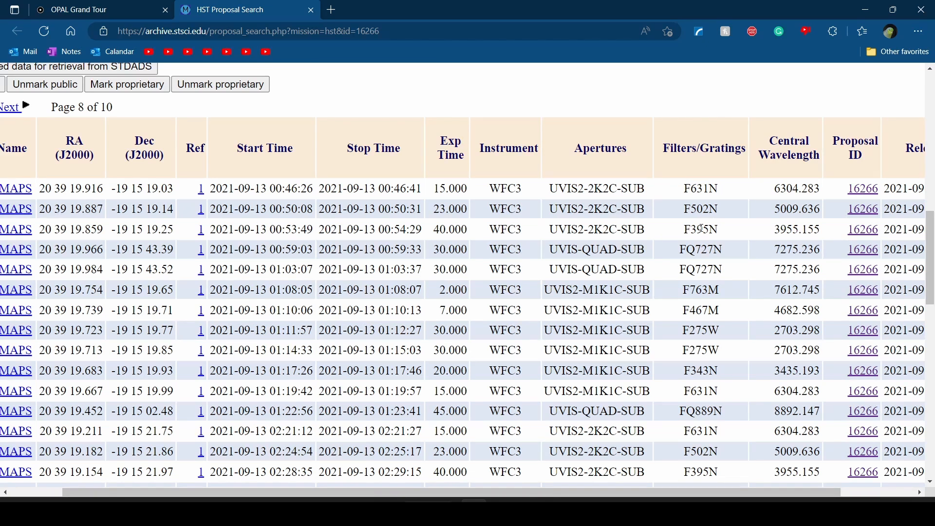
pyautogui.scroll(-3, 701, 228)
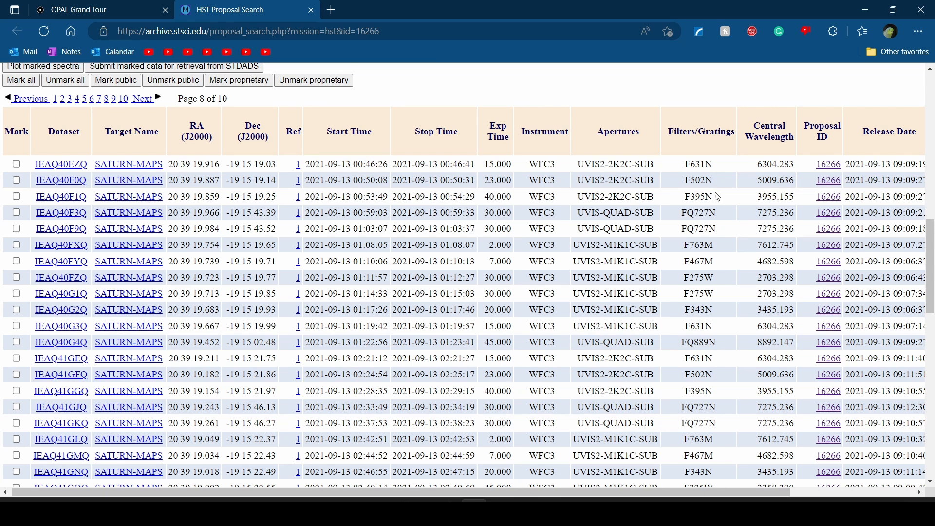
pyautogui.scroll(-1, 719, 200)
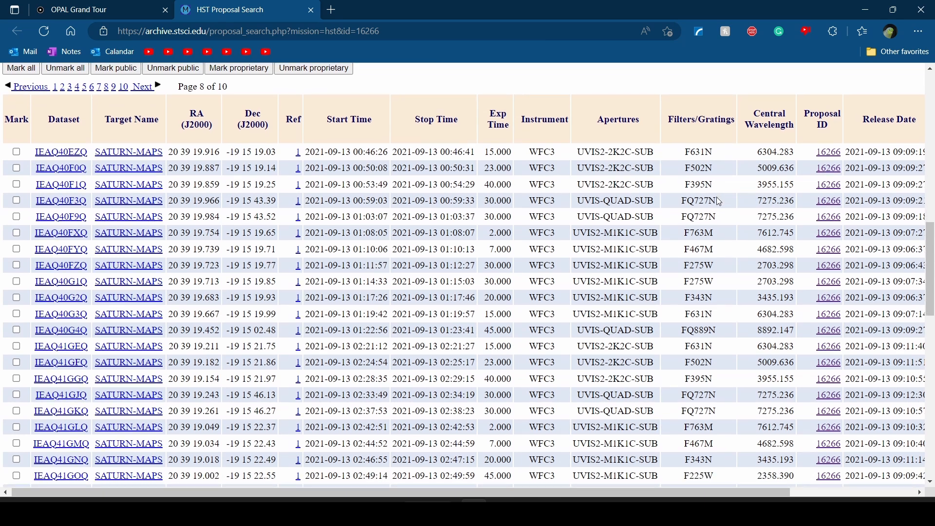
pyautogui.moveTo(688, 151); pyautogui.dragTo(719, 187)
pyautogui.click(719, 188)
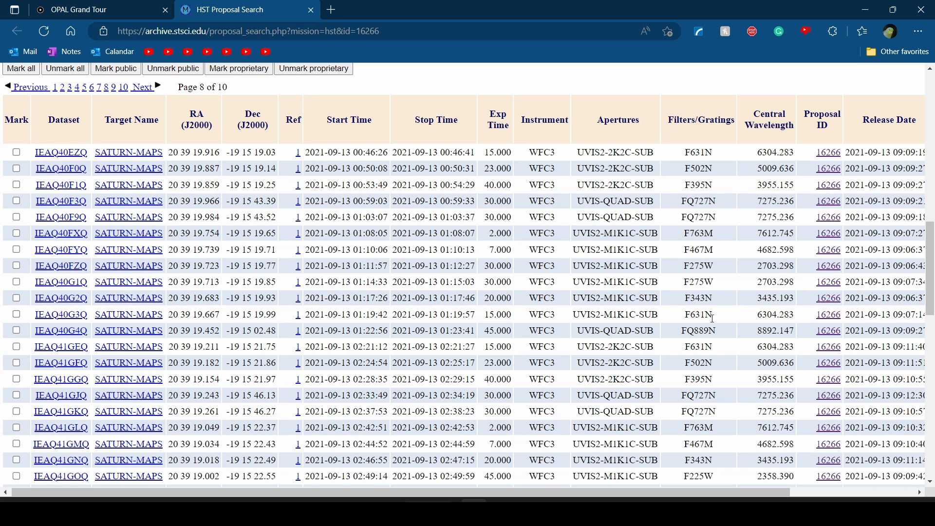
pyautogui.moveTo(682, 349); pyautogui.dragTo(720, 384)
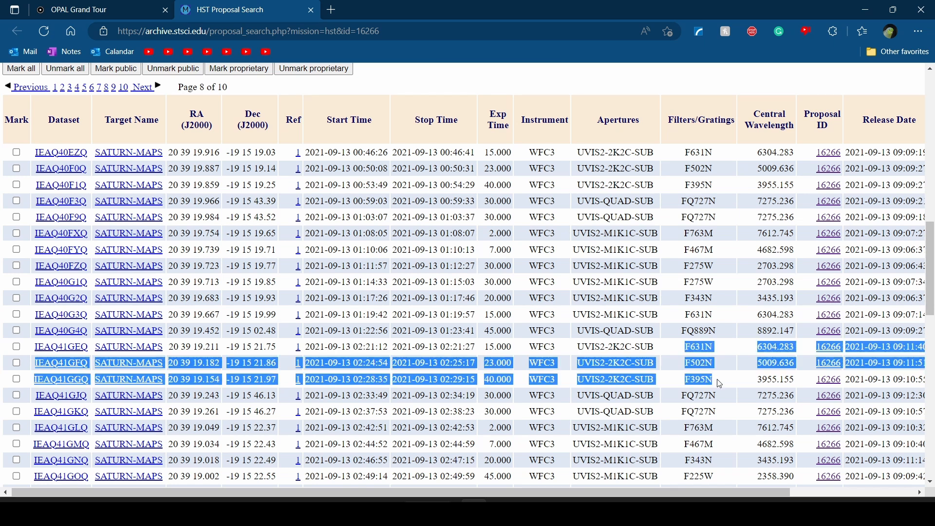
pyautogui.click(720, 383)
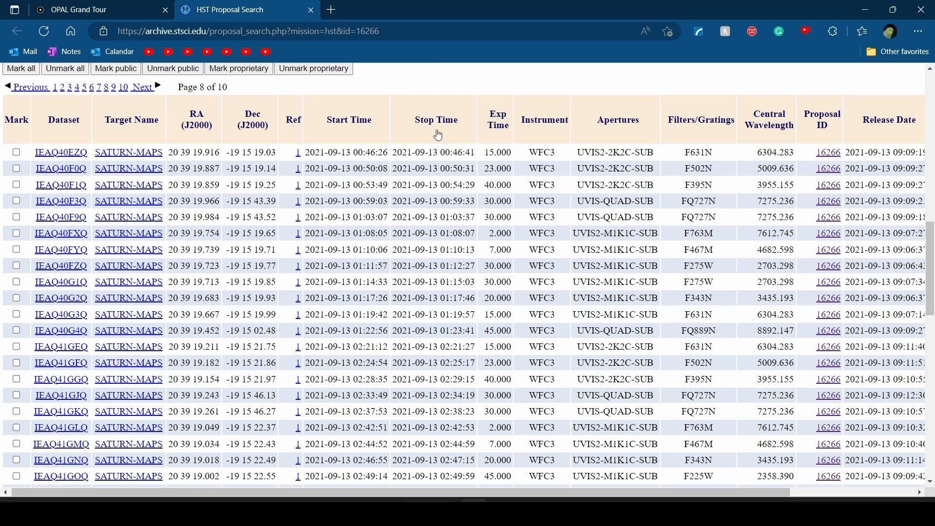
pyautogui.scroll(1, 379, 166)
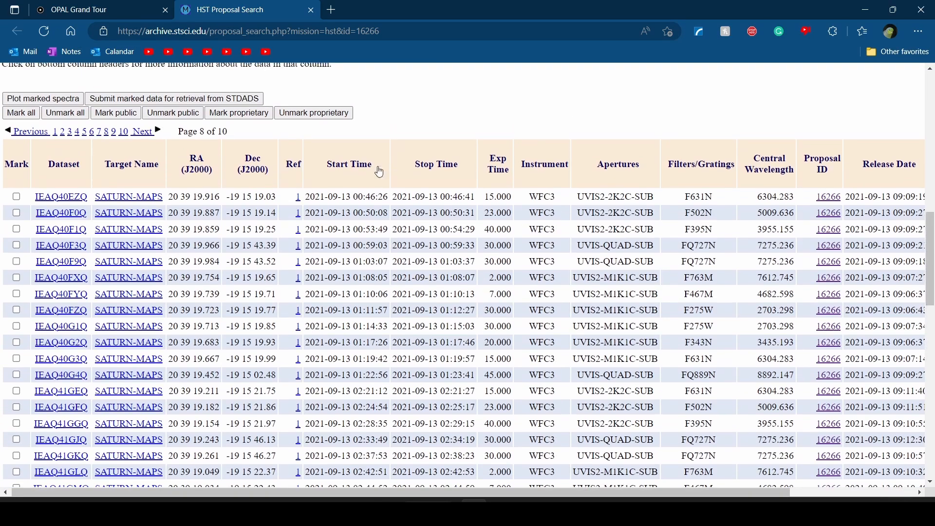
pyautogui.scroll(1, 412, 199)
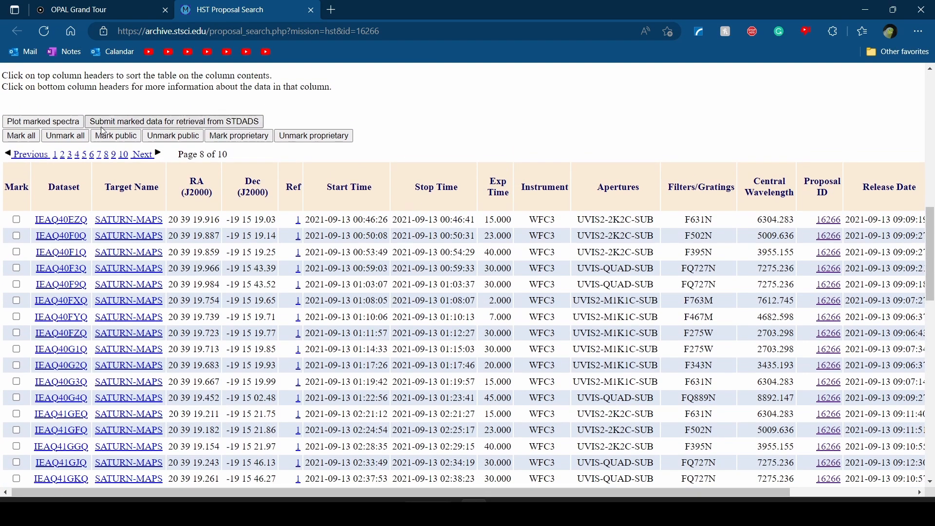
# Mark the IEAQ40EZQ, IEAQ40F0Q and IEAQ40F1Q Saturn datasets and submit them for retrieval from STDADS
pyautogui.click(17, 219)
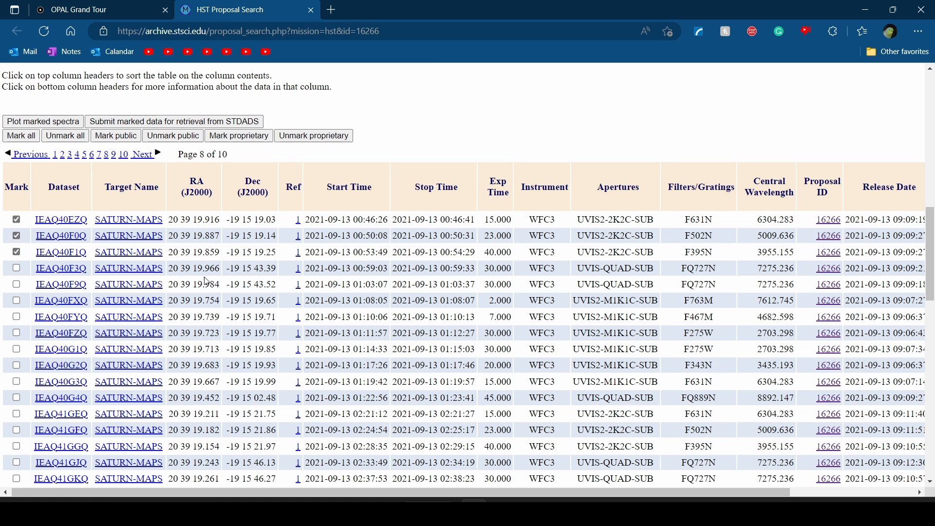
pyautogui.scroll(1, 209, 282)
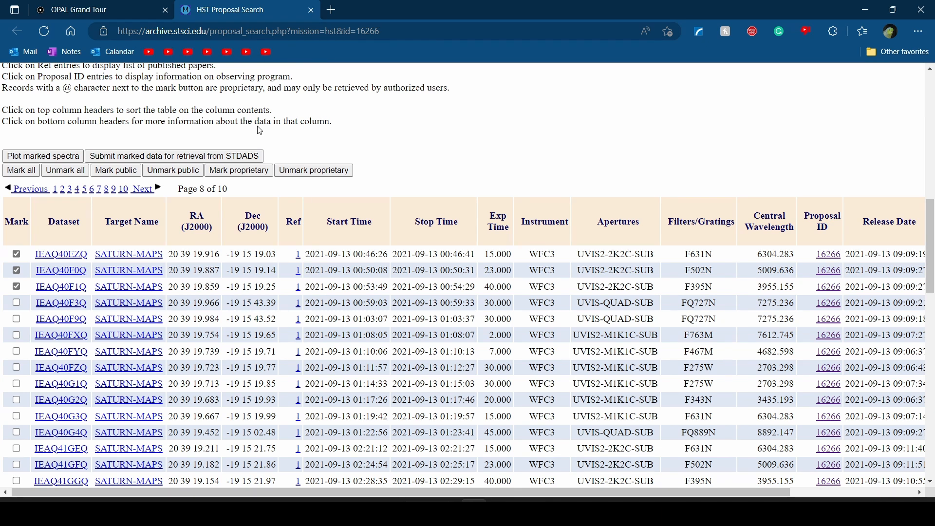
pyautogui.click(244, 161)
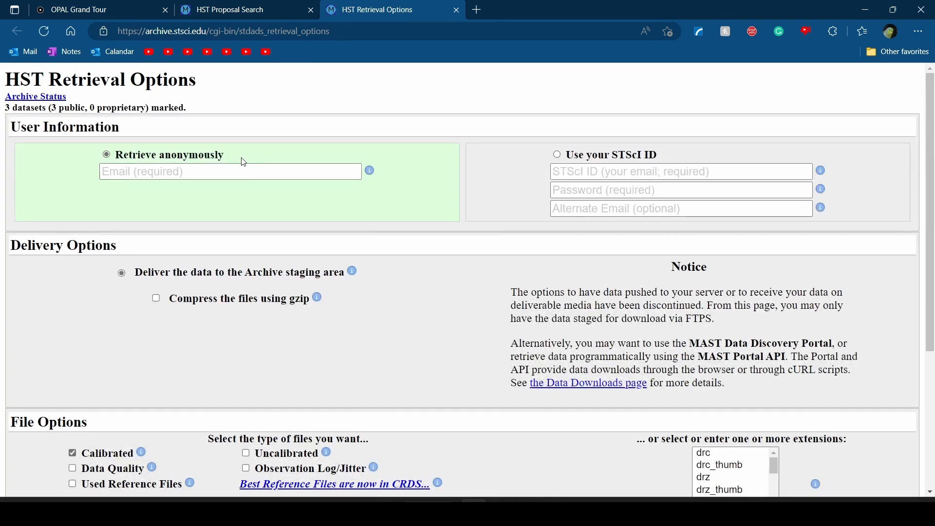
# Fill the Email field with the contact's saved e-mail address
pyautogui.click(209, 171)
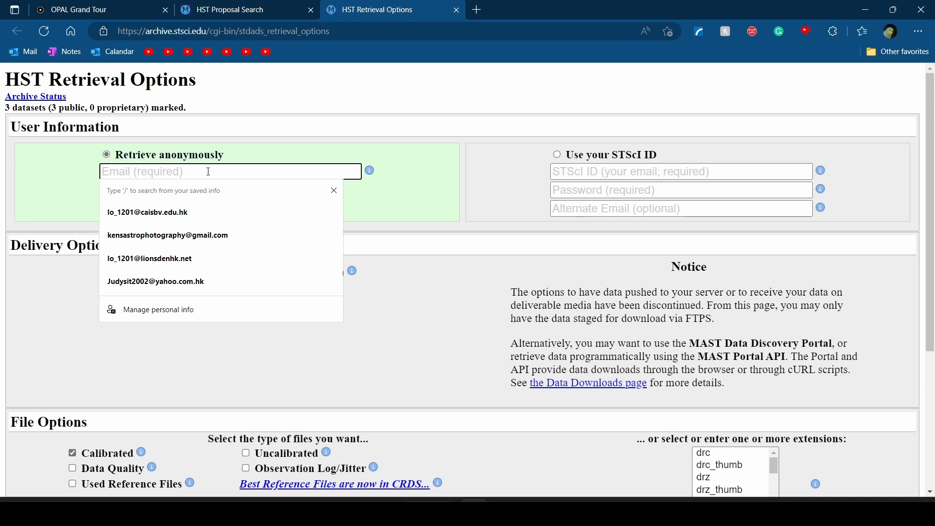
pyautogui.write('L')
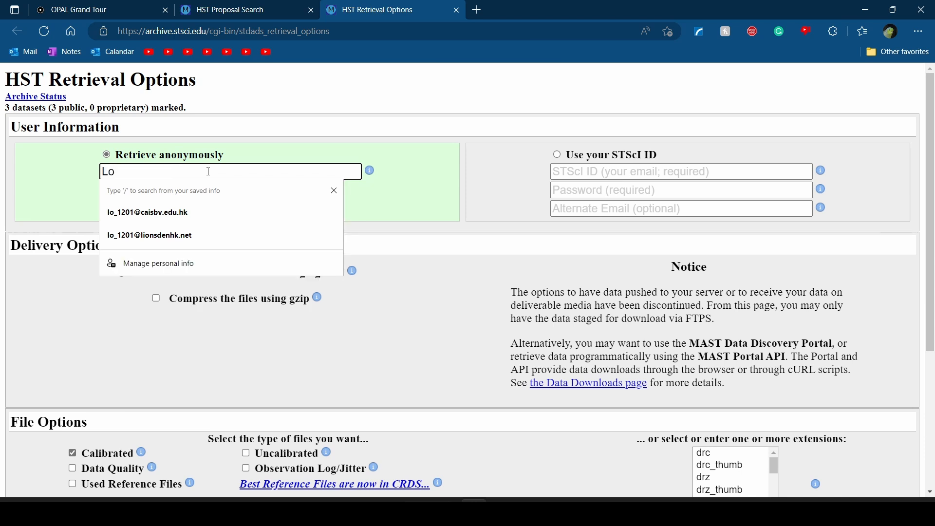
pyautogui.press('BackSpace')
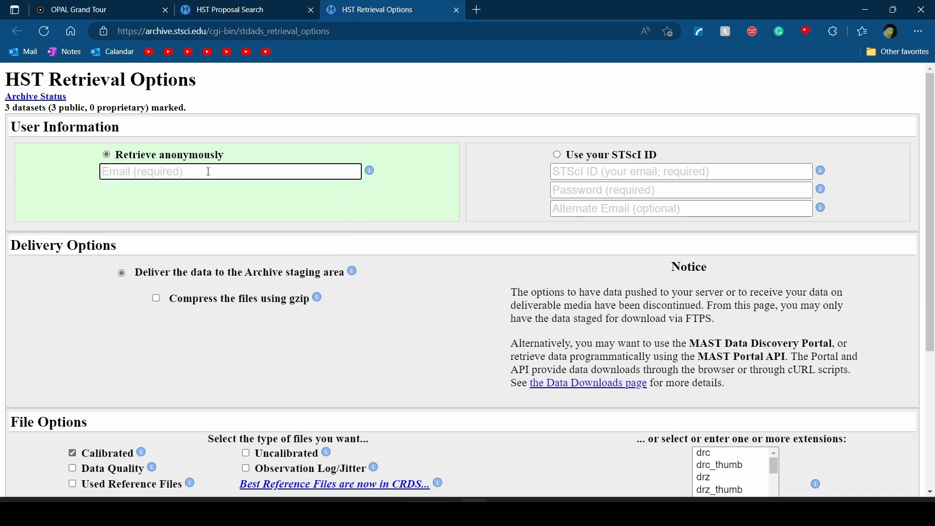
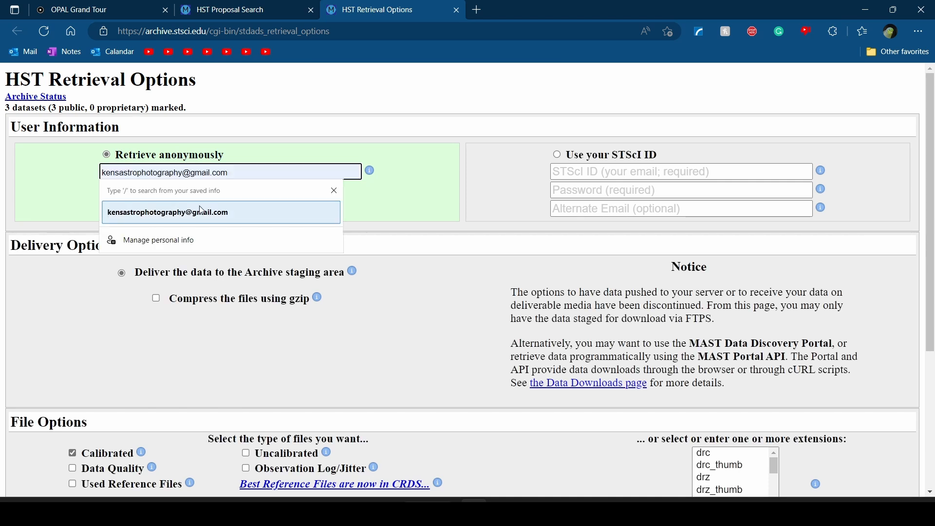
pyautogui.click(200, 210)
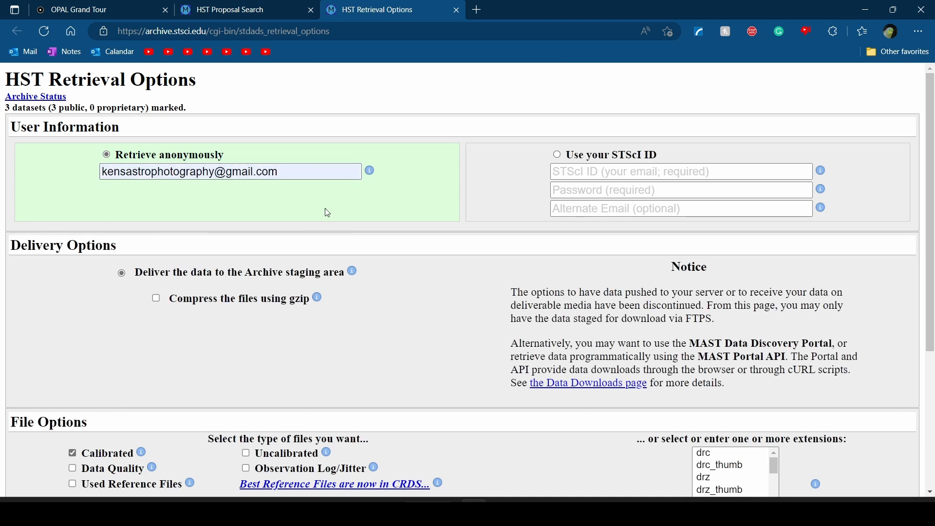
# Restrict the requested file extensions to drz only
pyautogui.scroll(-1, 326, 212)
pyautogui.scroll(-3, 328, 213)
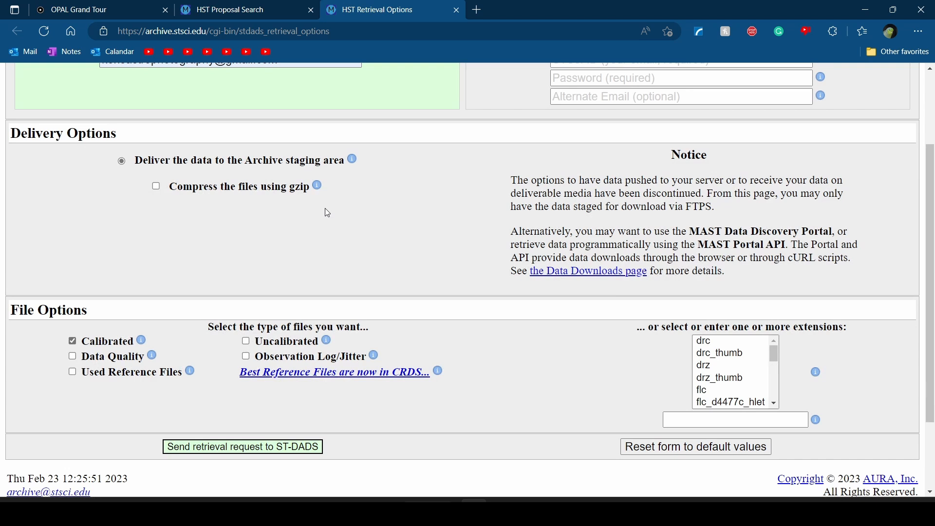
pyautogui.scroll(3, 326, 208)
pyautogui.scroll(-4, 638, 206)
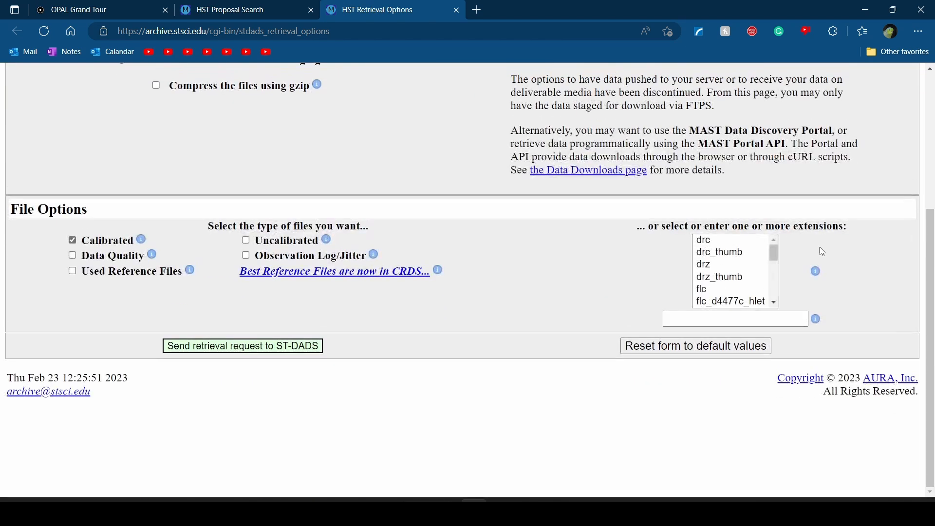
pyautogui.scroll(5, 850, 230)
pyautogui.scroll(-5, 521, 342)
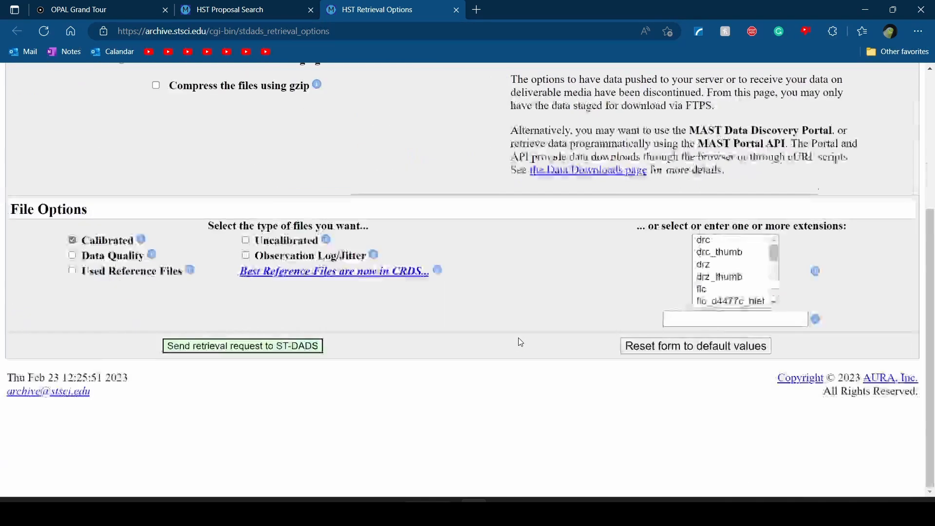
pyautogui.click(712, 269)
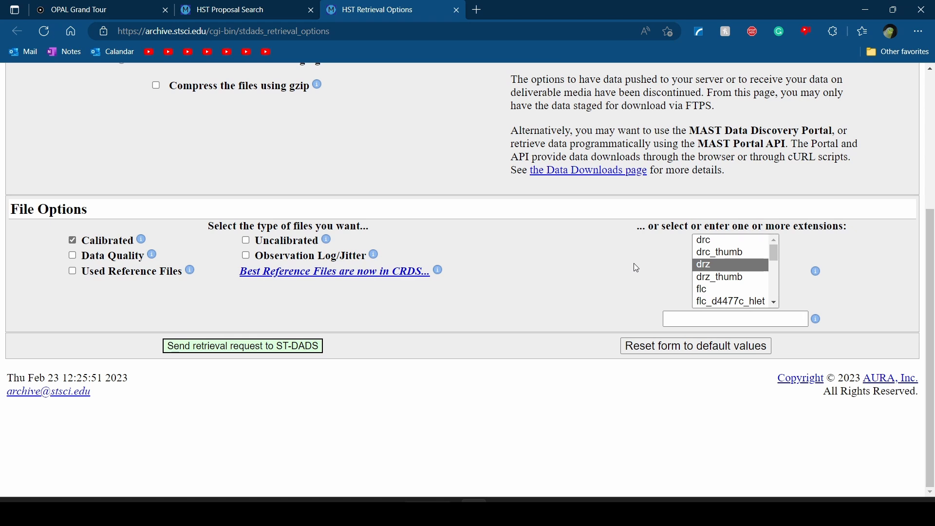
# Glance back at the proposal results, then return and submit the retrieval request
pyautogui.scroll(4, 633, 266)
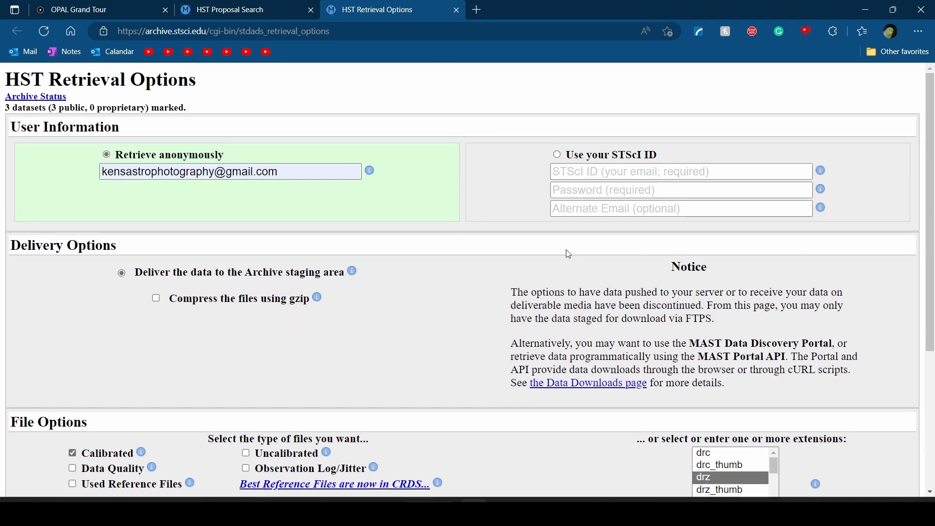
pyautogui.click(292, 9)
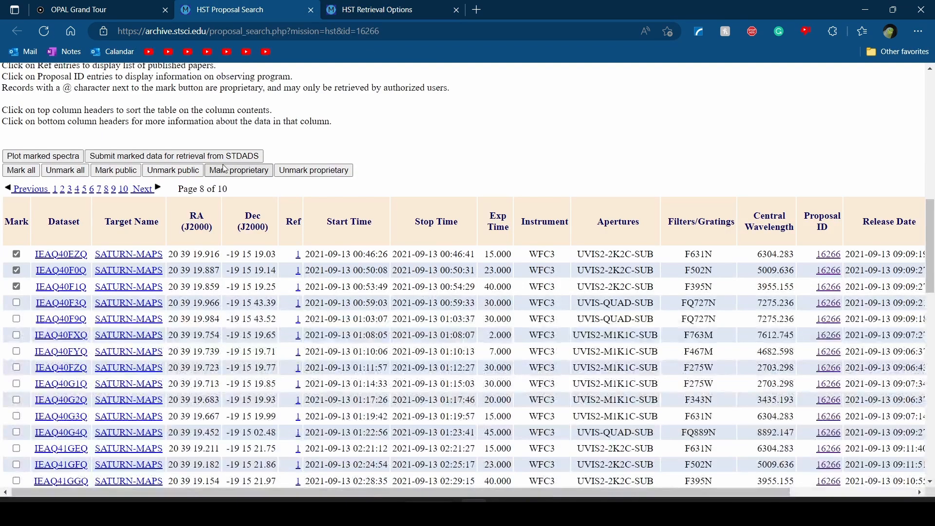
pyautogui.click(360, 11)
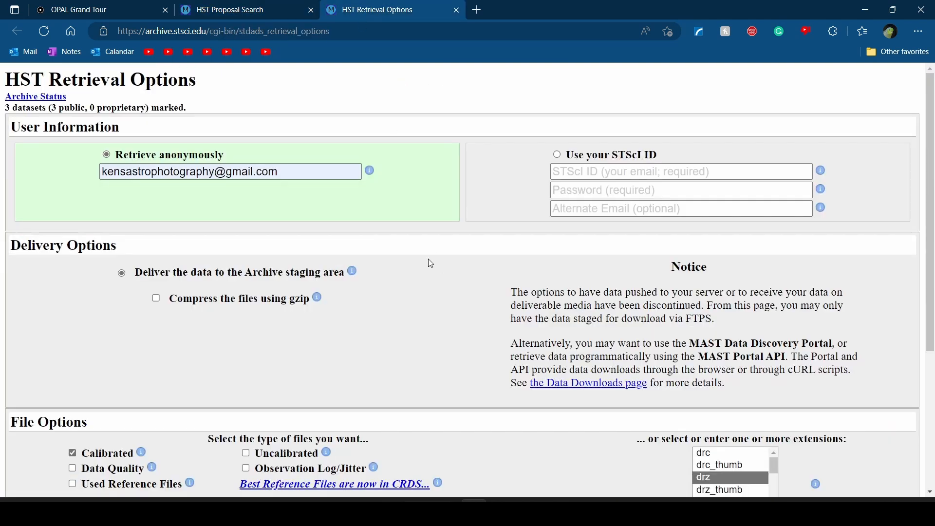
pyautogui.scroll(-3, 400, 321)
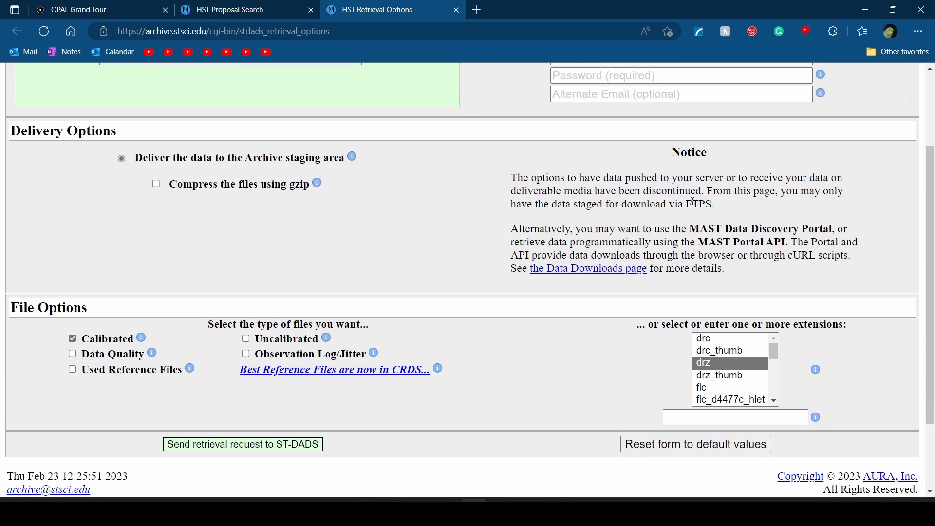
pyautogui.scroll(-1, 712, 209)
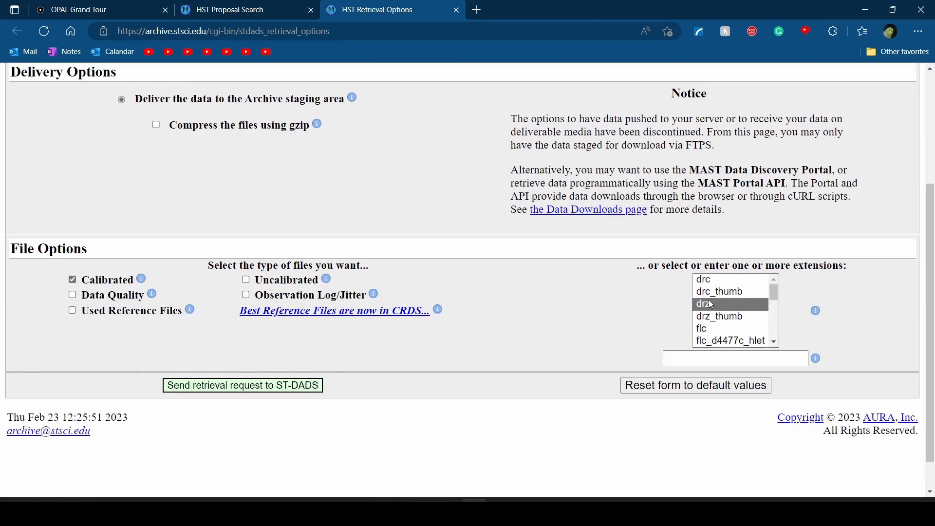
pyautogui.scroll(5, 709, 305)
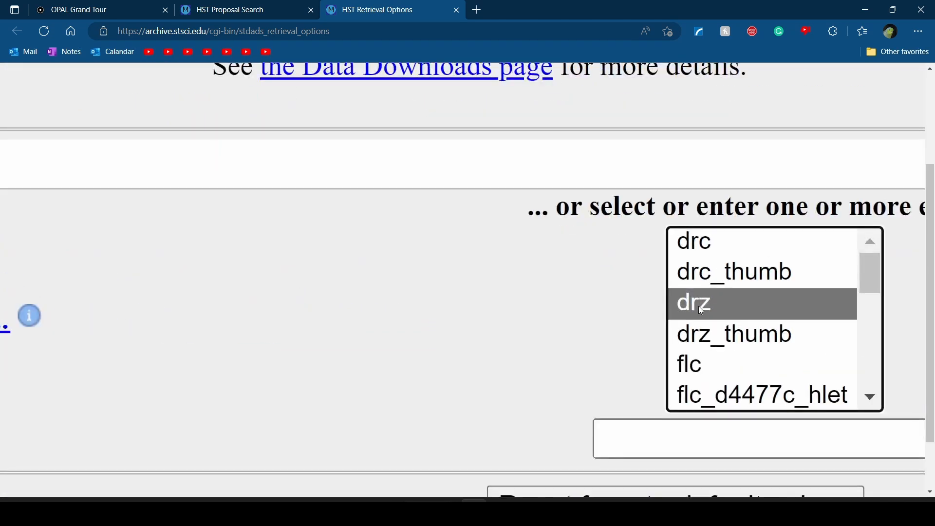
pyautogui.scroll(-5, 698, 291)
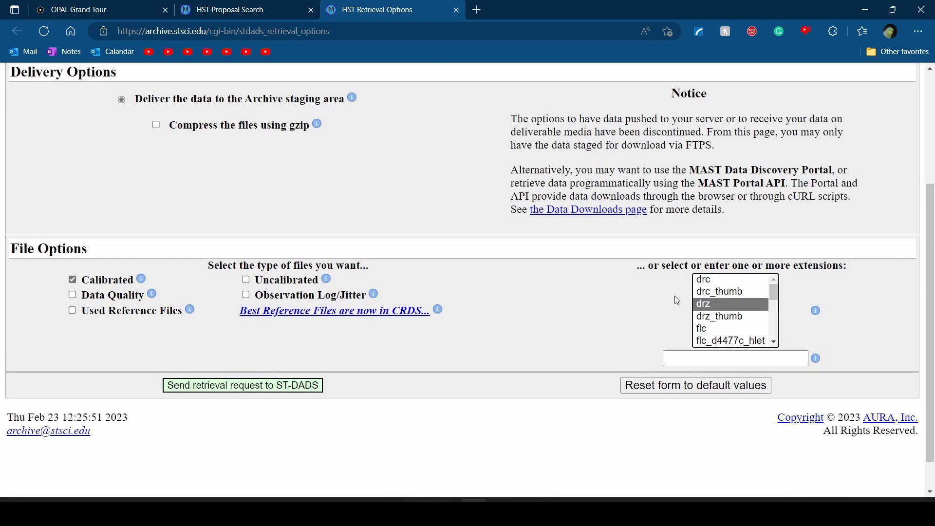
pyautogui.click(279, 387)
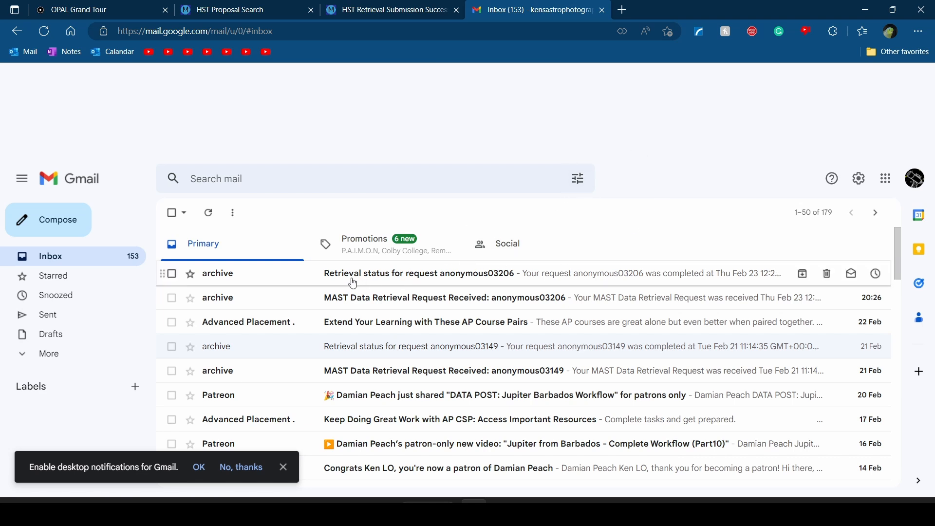
# Lower the system volume and glance at the retrieval-completed email before returning to the inbox
pyautogui.press('XF86AudioLowerVolume')
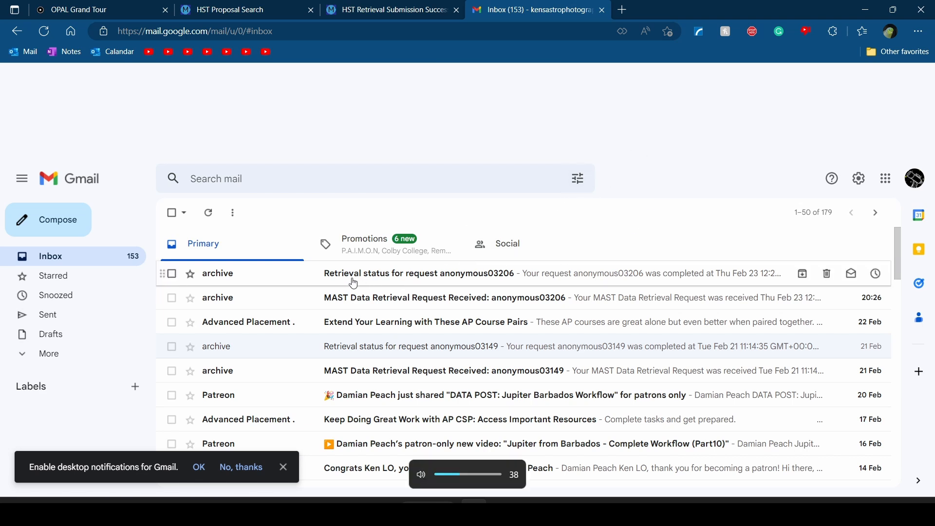
pyautogui.click(354, 284)
pyautogui.scroll(-3, 403, 311)
pyautogui.scroll(3, 419, 319)
pyautogui.click(172, 213)
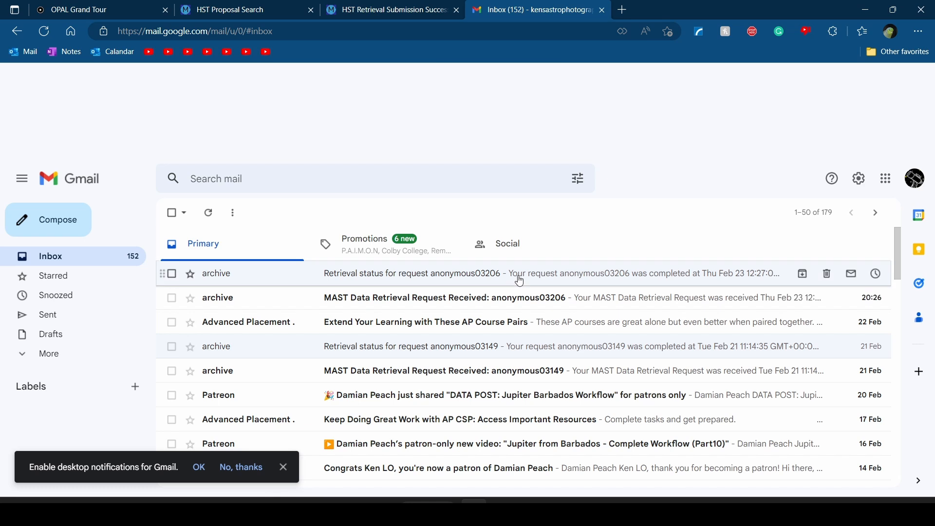
# Open the retrieval status email, read its FTP host and login lines, and dismiss the notifications prompt
pyautogui.click(592, 276)
pyautogui.scroll(-4, 386, 330)
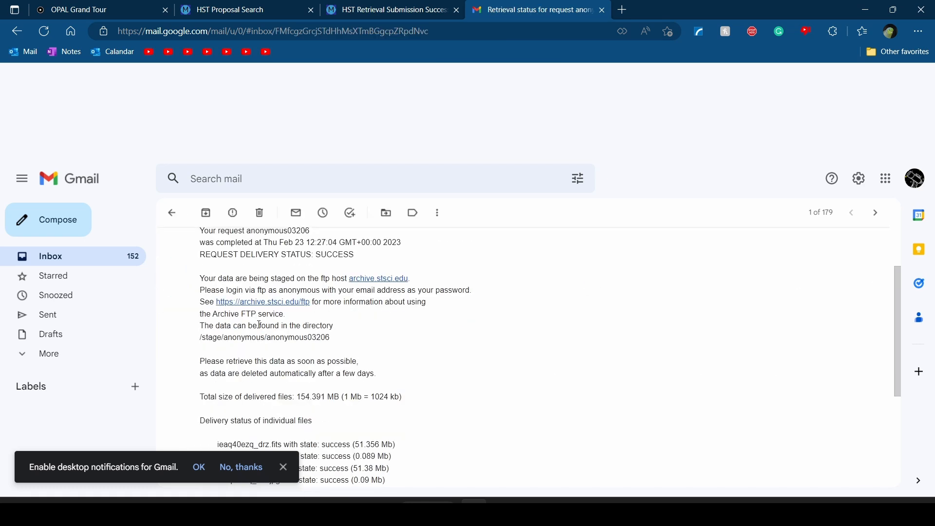
pyautogui.scroll(4, 489, 345)
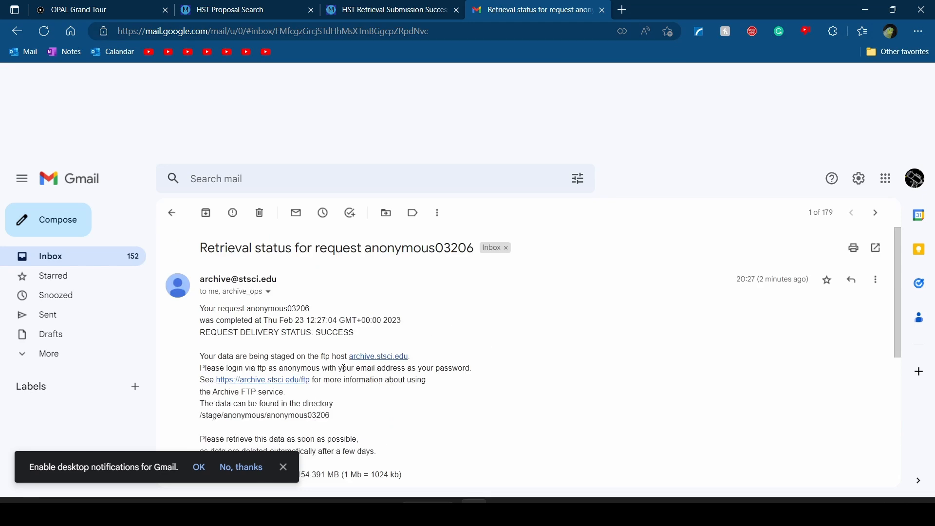
pyautogui.moveTo(348, 356); pyautogui.dragTo(415, 380)
pyautogui.click(417, 379)
pyautogui.moveTo(323, 357); pyautogui.dragTo(440, 376)
pyautogui.click(441, 377)
pyautogui.scroll(-1, 333, 349)
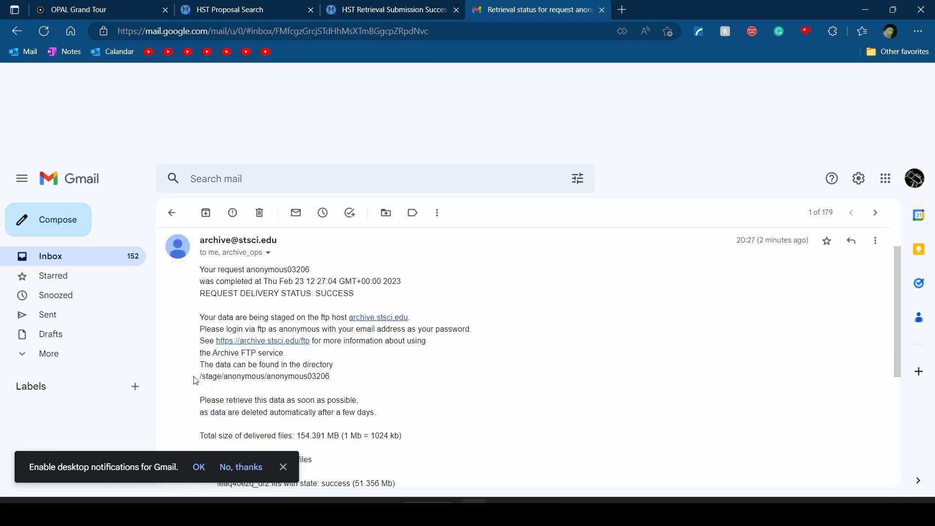
pyautogui.scroll(-1, 346, 375)
pyautogui.scroll(1, 375, 353)
pyautogui.click(284, 467)
# Search 'filezilla' in a new tab, visit filezilla-project.org, then close both tabs
pyautogui.click(618, 12)
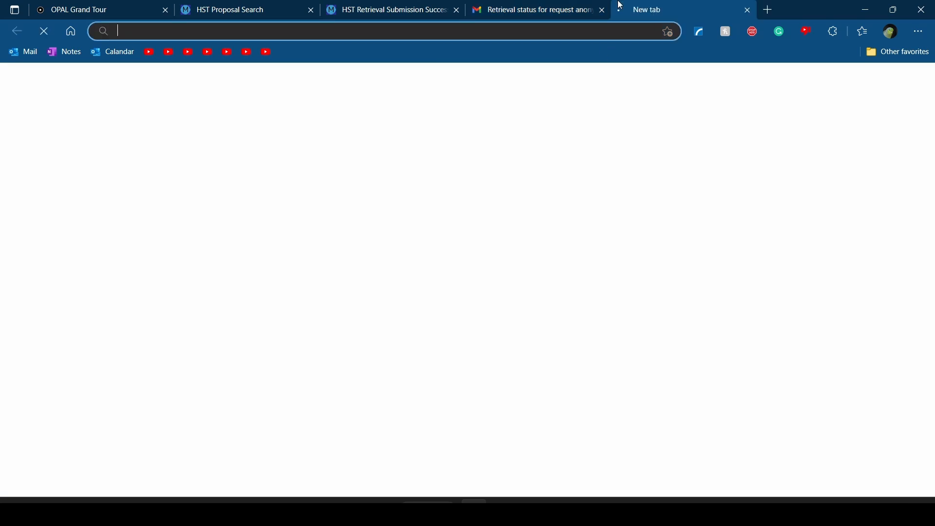
pyautogui.write('filezilla')
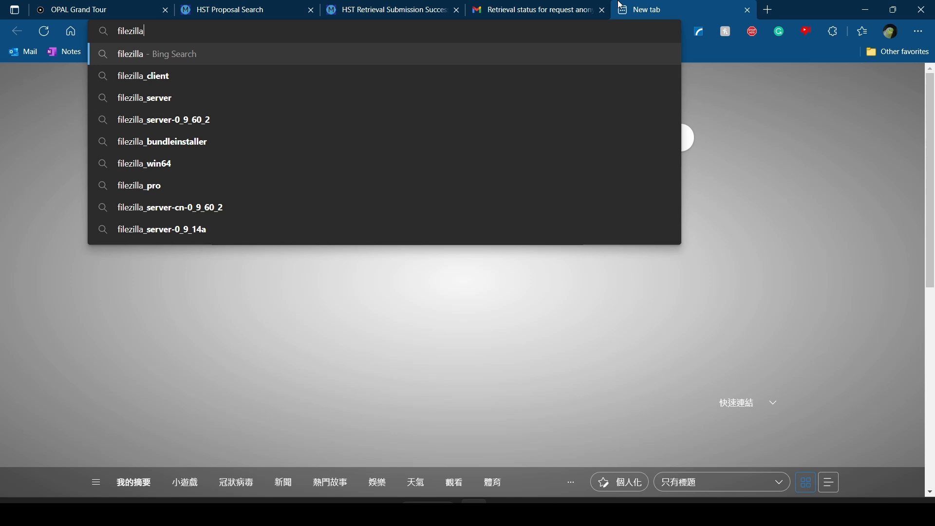
pyautogui.press('Return')
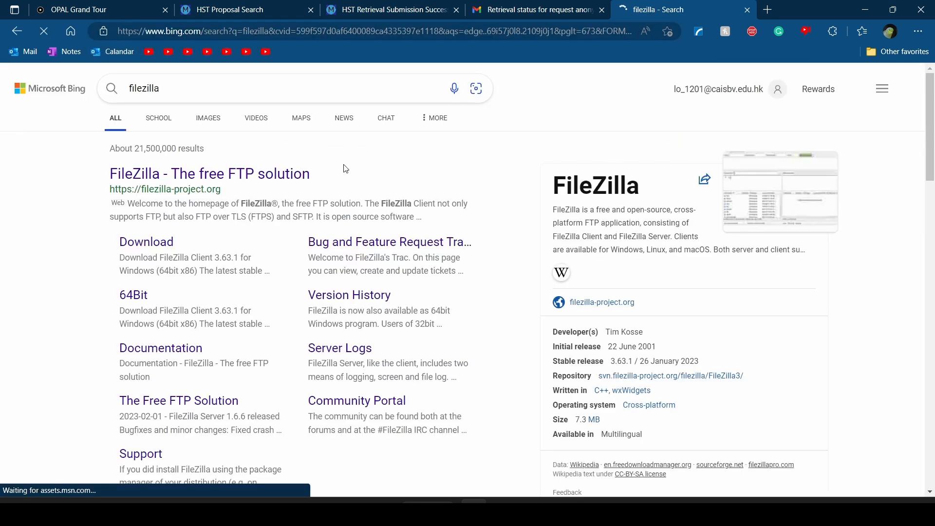
pyautogui.click(257, 180)
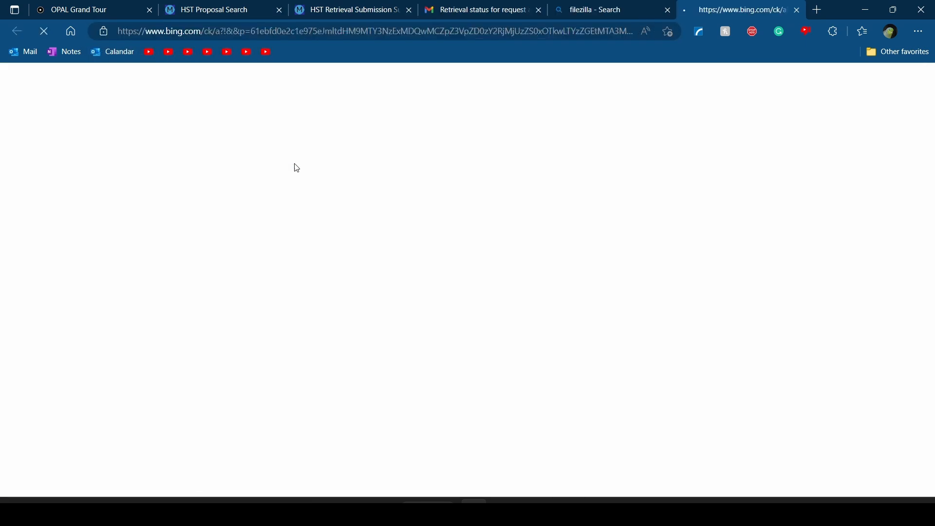
pyautogui.click(667, 9)
pyautogui.scroll(-3, 136, 239)
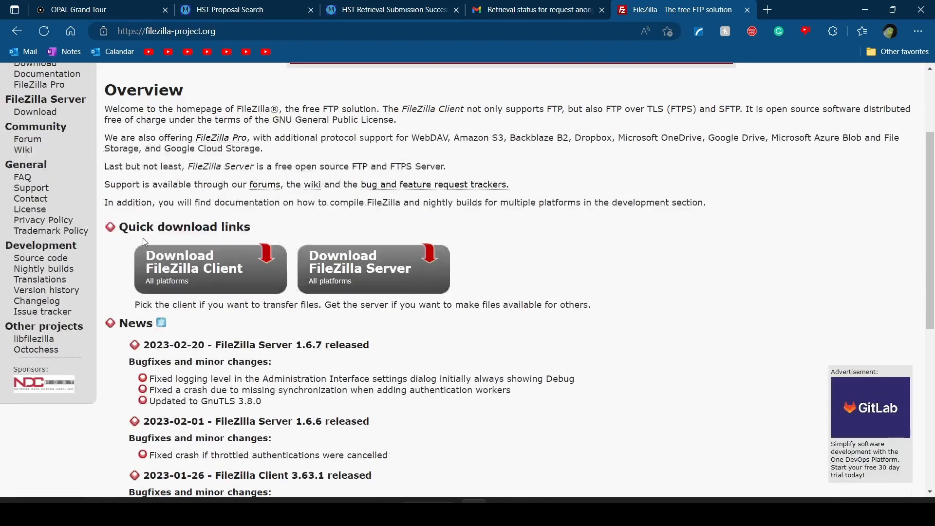
pyautogui.click(748, 10)
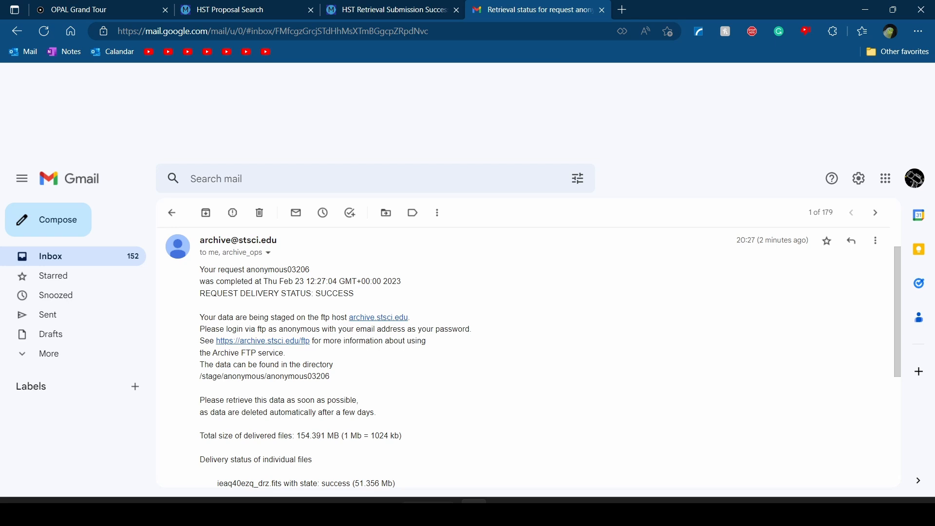
# Launch the FileZilla desktop app from the Windows Start search
pyautogui.press('super')
pyautogui.write('ile')
pyautogui.press('BackSpace')
pyautogui.press('BackSpace')
pyautogui.press('BackSpace')
pyautogui.write('filezi')
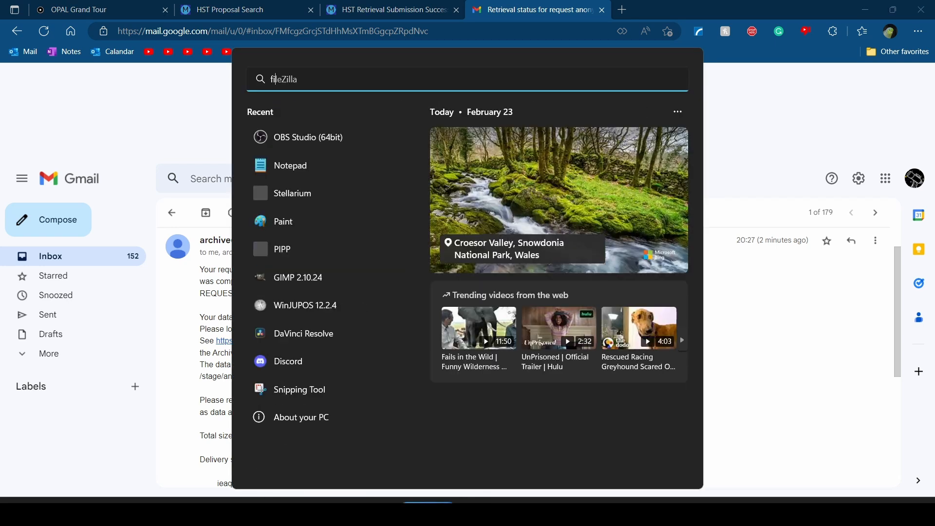
pyautogui.write('lla')
pyautogui.click(369, 161)
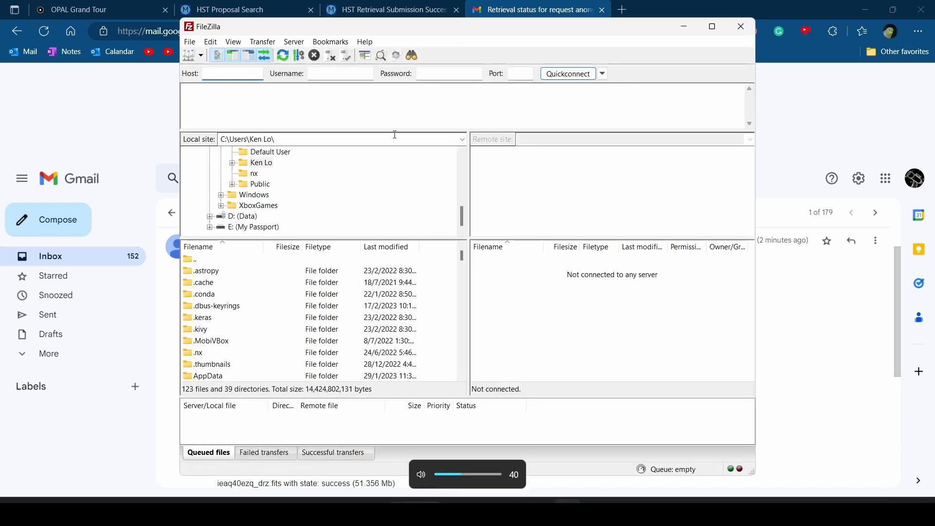
# Enter archive.stsci.edu as the FileZilla host, checking the email for the name
pyautogui.scroll(6, 254, 200)
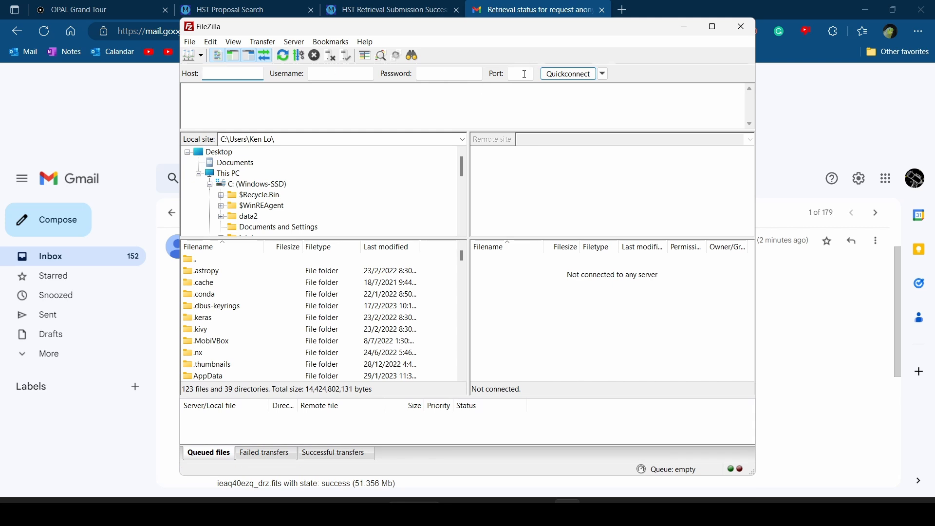
pyautogui.hotkey('alt', 'Tab')
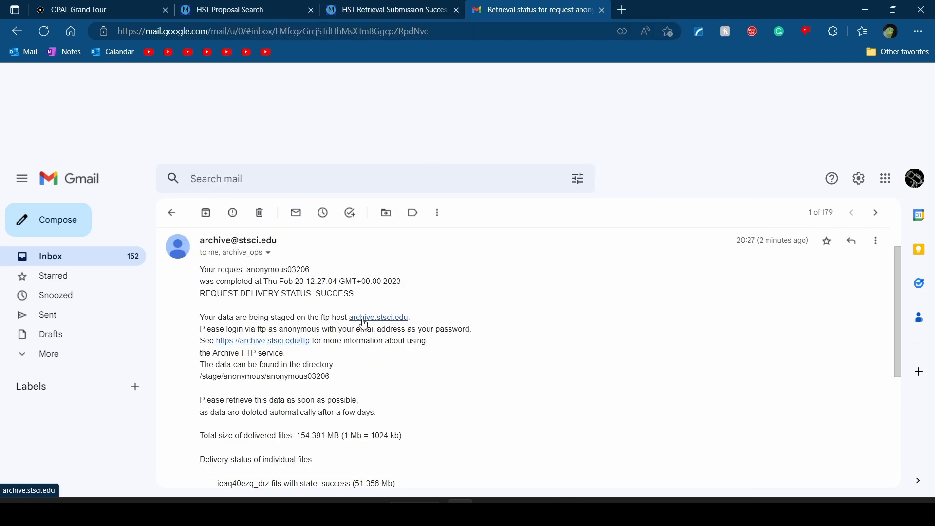
pyautogui.hotkey('alt', 'Tab')
pyautogui.write('archive.s')
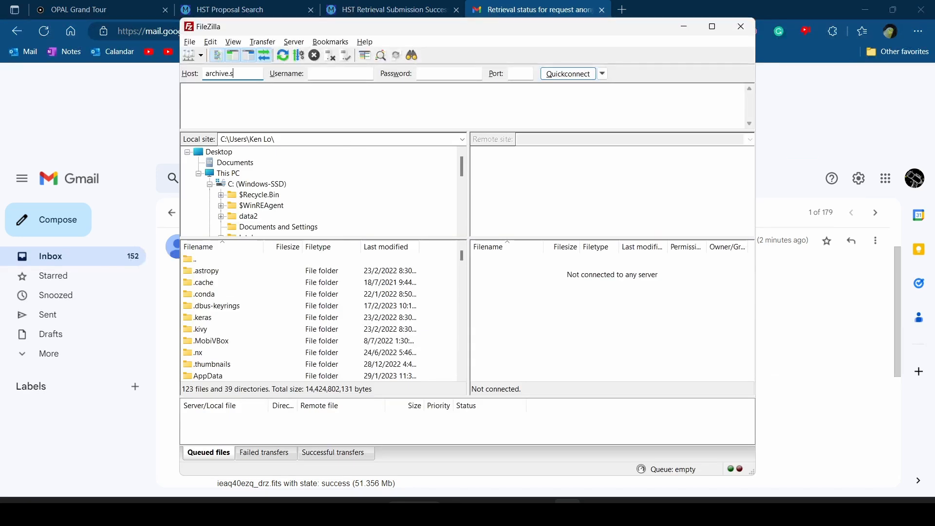
pyautogui.hotkey('alt', 'Tab')
pyautogui.hotkey('alt', 'Tab')
pyautogui.write('tsci.edu')
# Log in as anonymous with your e-mail address as the password and Quickconnect
pyautogui.click(336, 77)
pyautogui.write('anonymous')
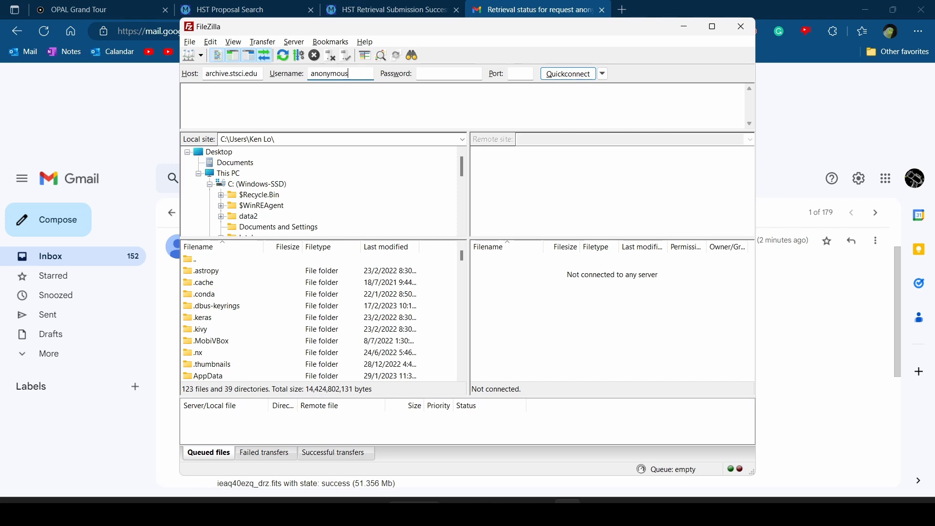
pyautogui.click(450, 74)
pyautogui.write('•••••••••••••••')
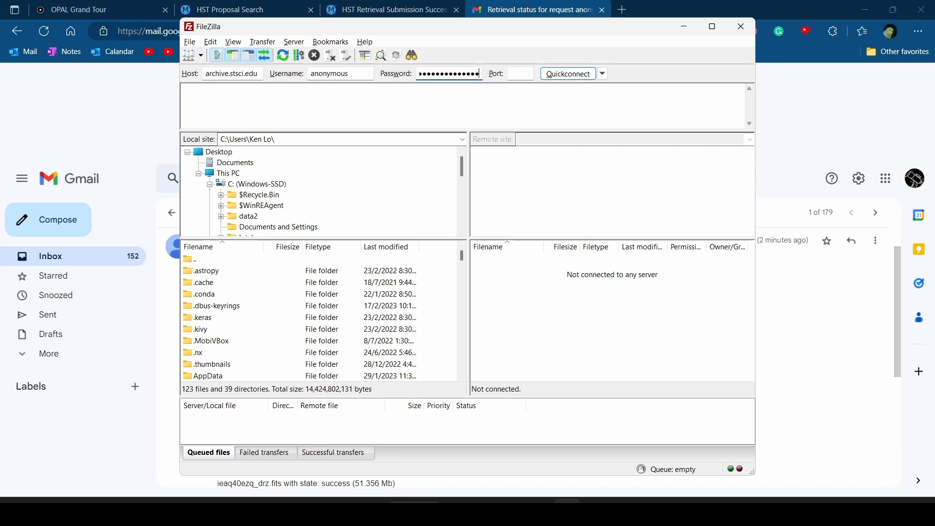
pyautogui.click(558, 75)
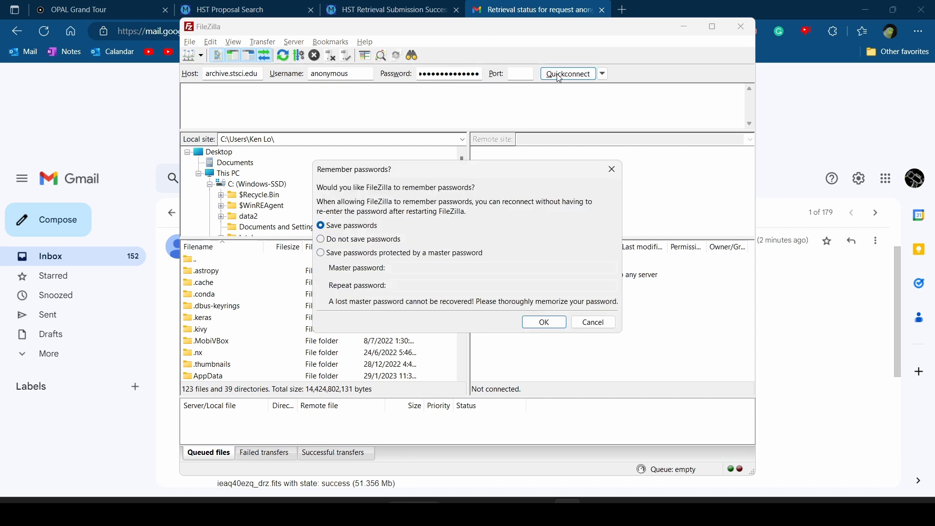
# Agree to remember the password and trust the server certificate to finish connecting
pyautogui.click(544, 323)
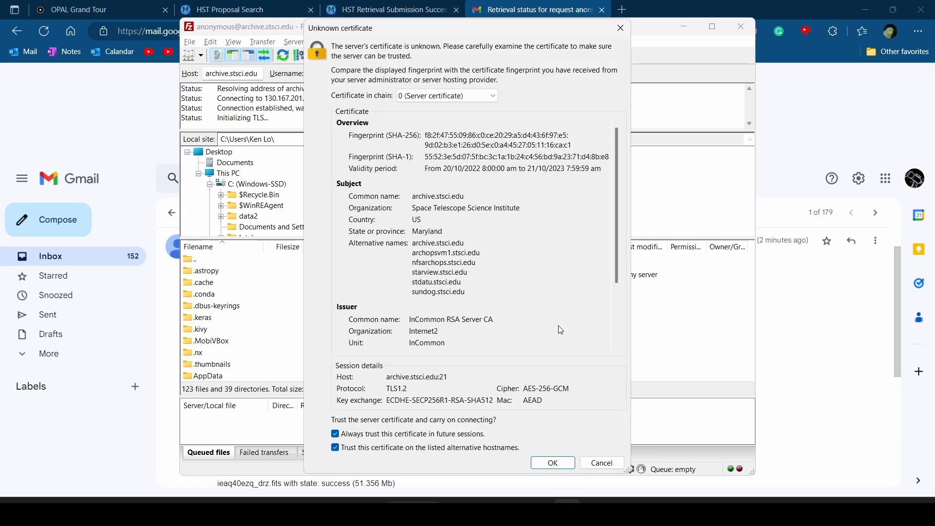
pyautogui.click(564, 466)
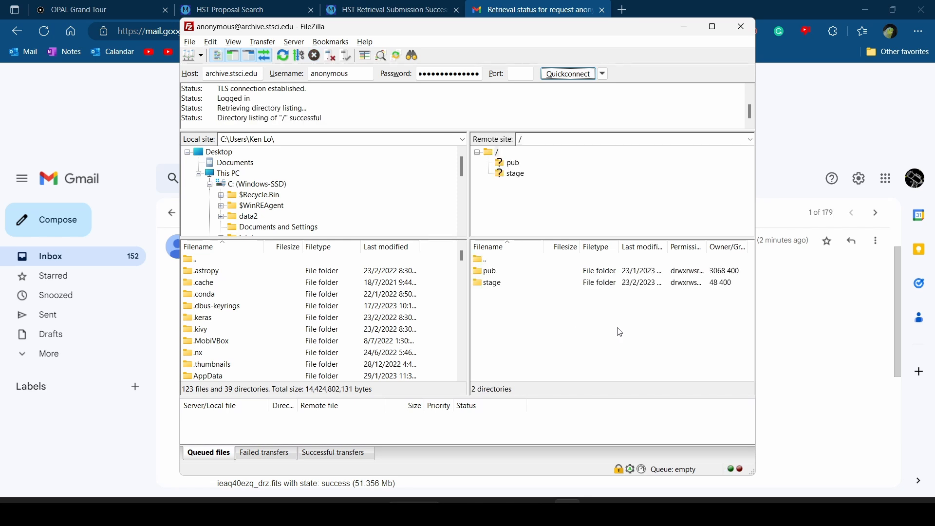
pyautogui.moveTo(532, 31); pyautogui.dragTo(673, 21)
# Expand the stage and anonymous folders on the server, checking the path in the email
pyautogui.click(663, 168)
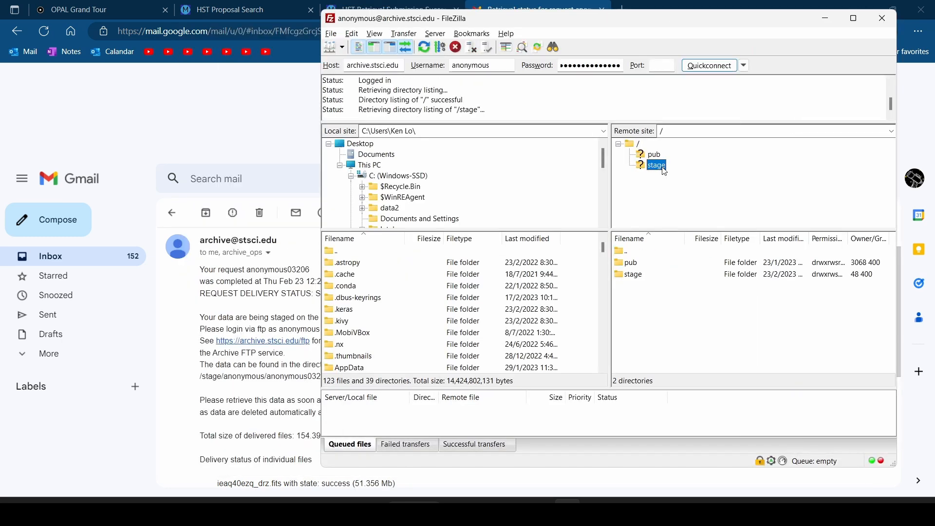
pyautogui.click(316, 311)
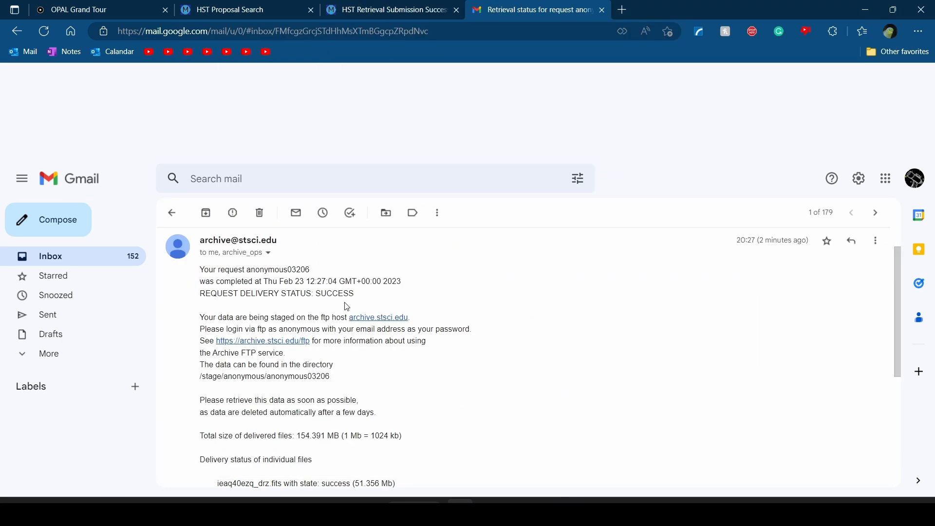
pyautogui.scroll(-1, 344, 303)
pyautogui.moveTo(206, 337); pyautogui.dragTo(233, 338)
pyautogui.click(234, 338)
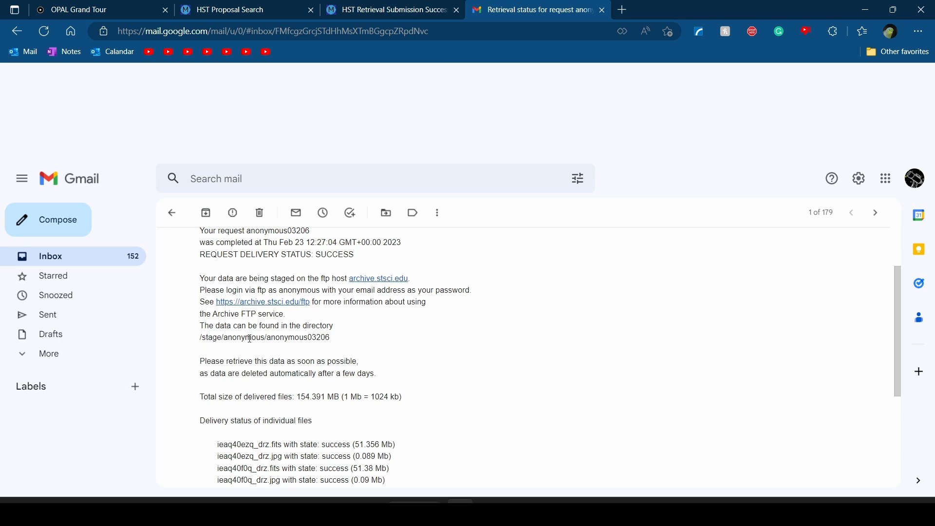
pyautogui.hotkey('alt', 'Tab')
pyautogui.click(681, 178)
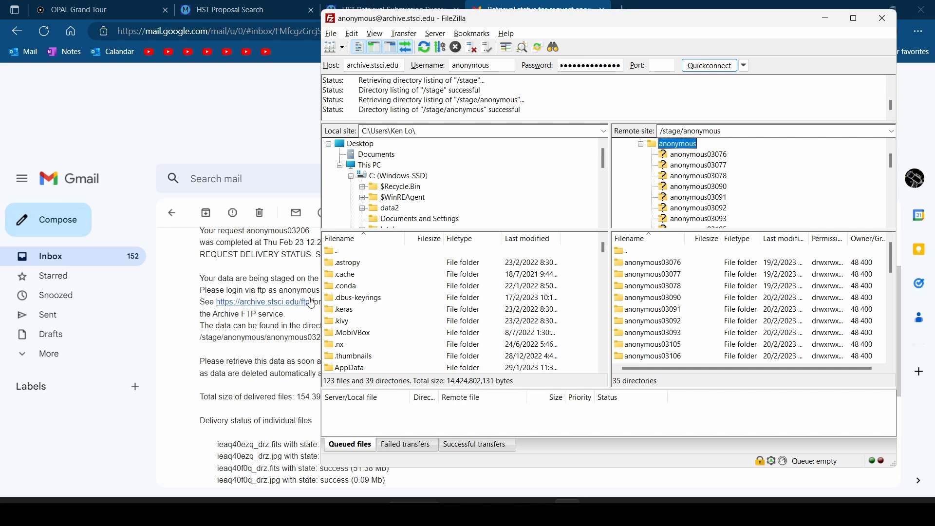
# Open the request's folder anonymous03206, listing the FITS files and JPG previews
pyautogui.click(312, 335)
pyautogui.moveTo(308, 338); pyautogui.dragTo(352, 339)
pyautogui.click(351, 340)
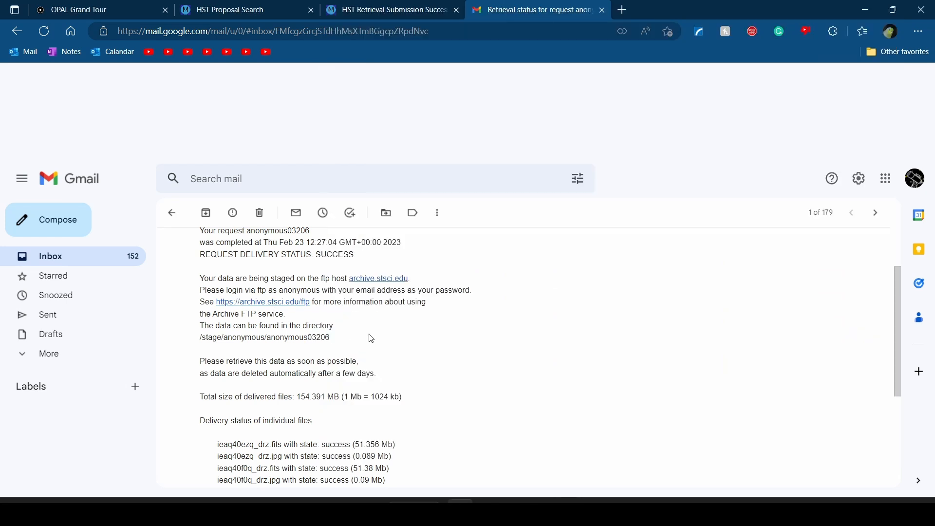
pyautogui.hotkey('alt', 'Tab')
pyautogui.scroll(-1, 697, 182)
pyautogui.scroll(-5, 701, 185)
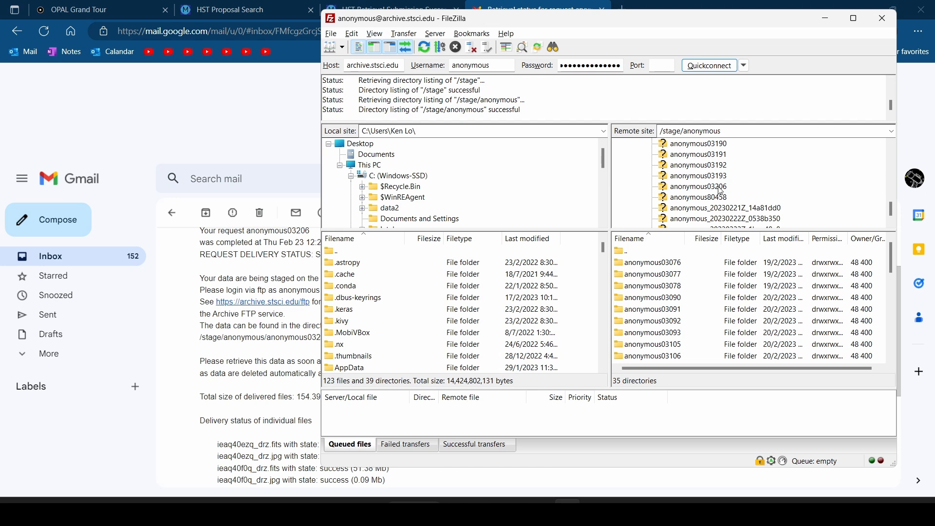
pyautogui.click(706, 190)
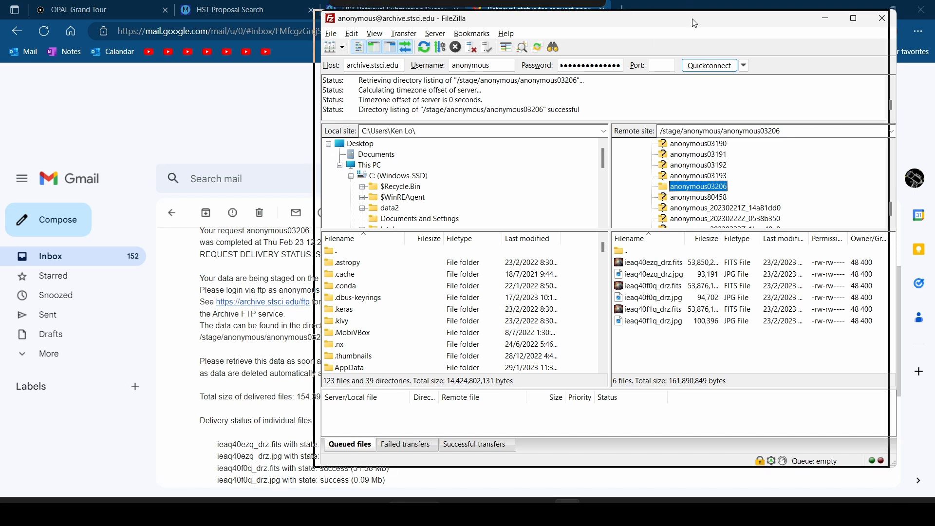
pyautogui.moveTo(703, 23); pyautogui.dragTo(716, 22)
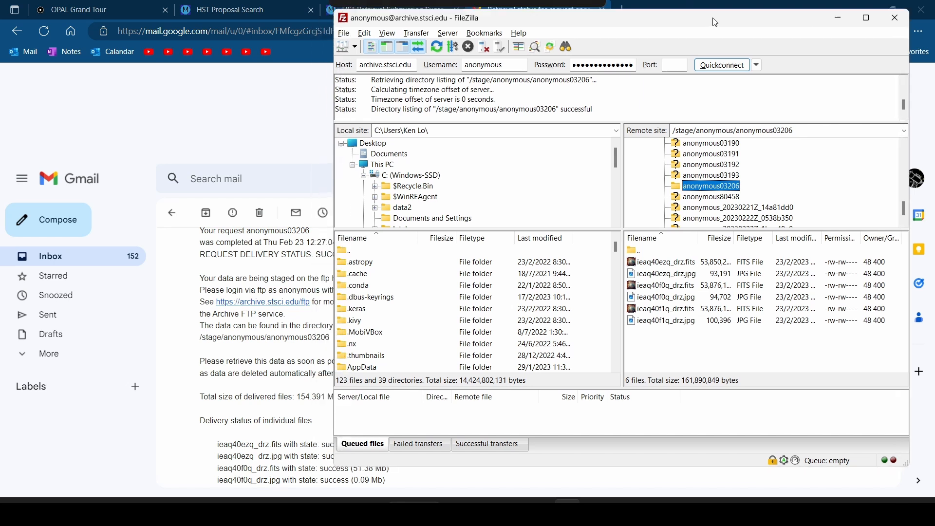
# Download ieaq40ezq_drz.fits, ieaq40f0q_drz.fits and ieaq40f1q_drz.fits to the local C:\data2 folder
pyautogui.click(734, 266)
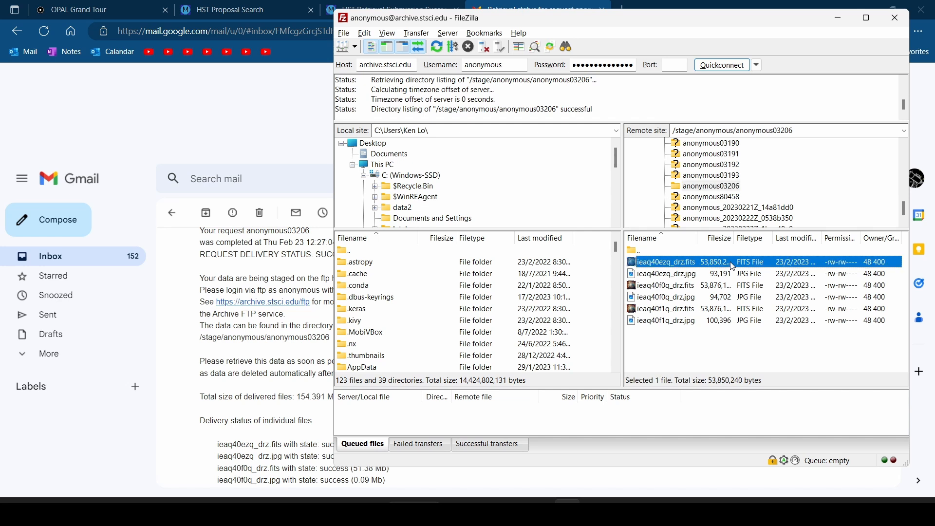
pyautogui.keyDown('ctrl'); pyautogui.click(707, 286); pyautogui.keyUp('ctrl')
pyautogui.keyDown('ctrl'); pyautogui.click(679, 311); pyautogui.keyUp('ctrl')
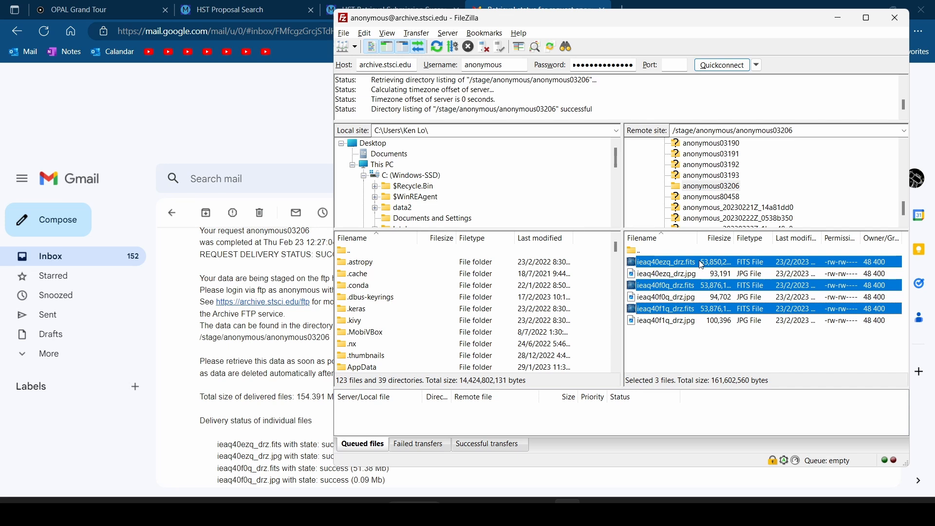
pyautogui.moveTo(682, 263); pyautogui.dragTo(417, 165)
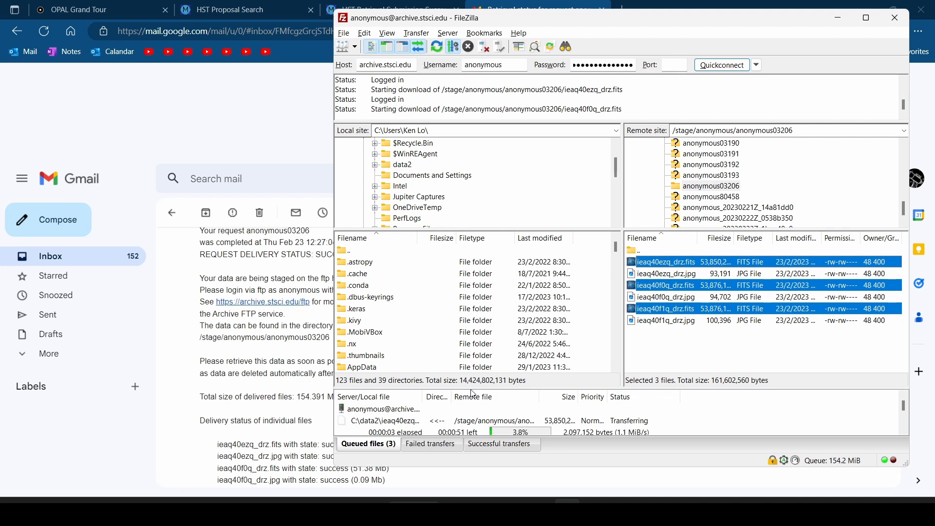
# Enlarge the transfer queue and FileZilla window, then bring the Gmail email forward
pyautogui.moveTo(474, 391); pyautogui.dragTo(509, 259)
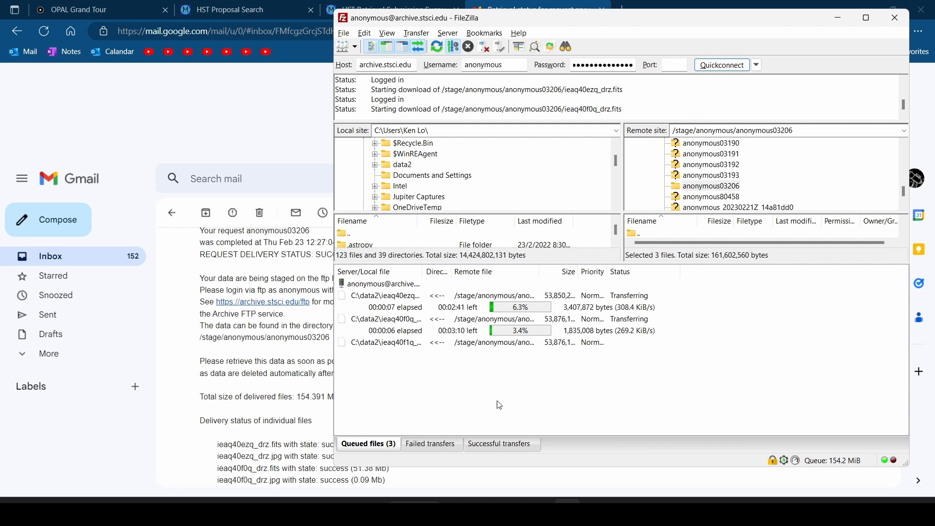
pyautogui.moveTo(496, 263); pyautogui.dragTo(496, 272)
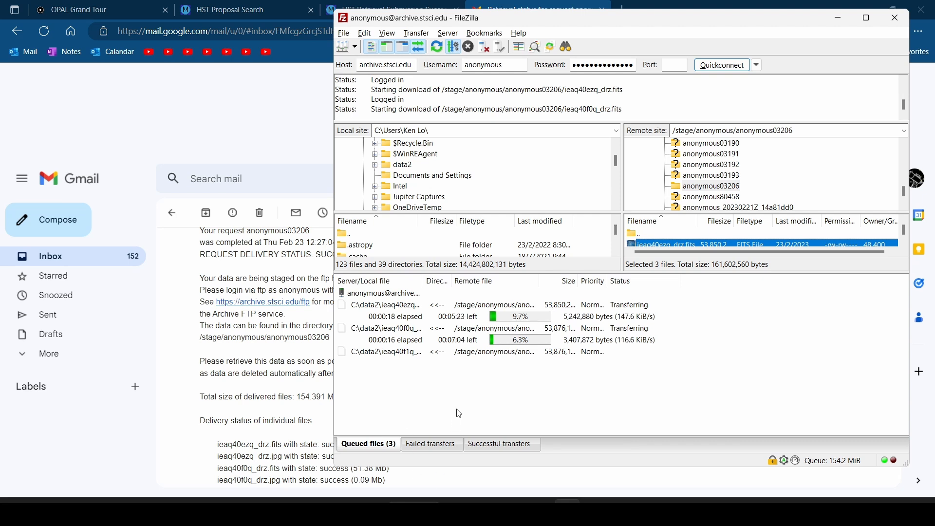
pyautogui.moveTo(447, 469); pyautogui.dragTo(445, 480)
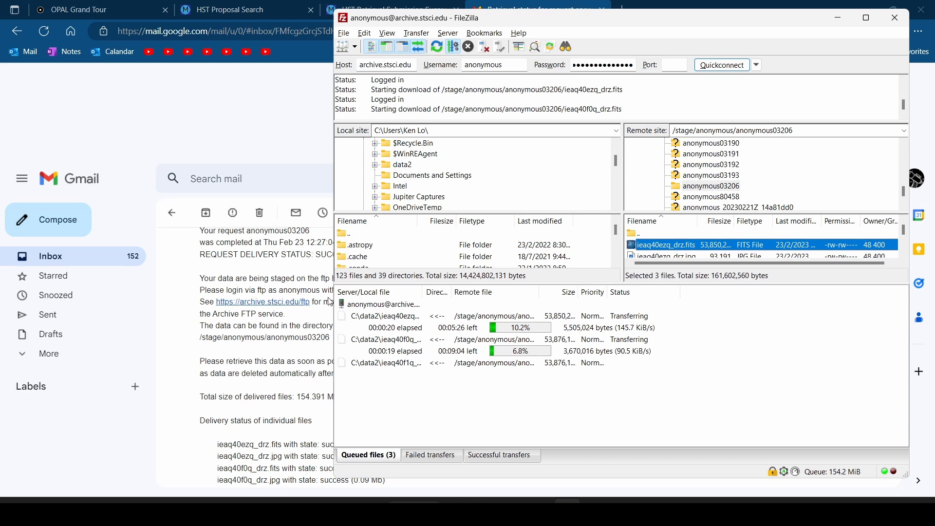
pyautogui.click(291, 148)
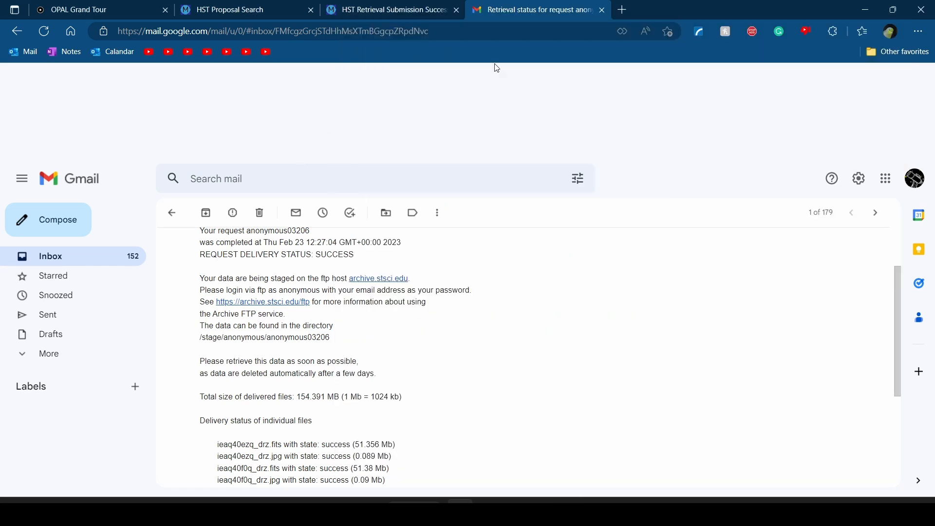
pyautogui.click(623, 10)
pyautogui.write('fitslib')
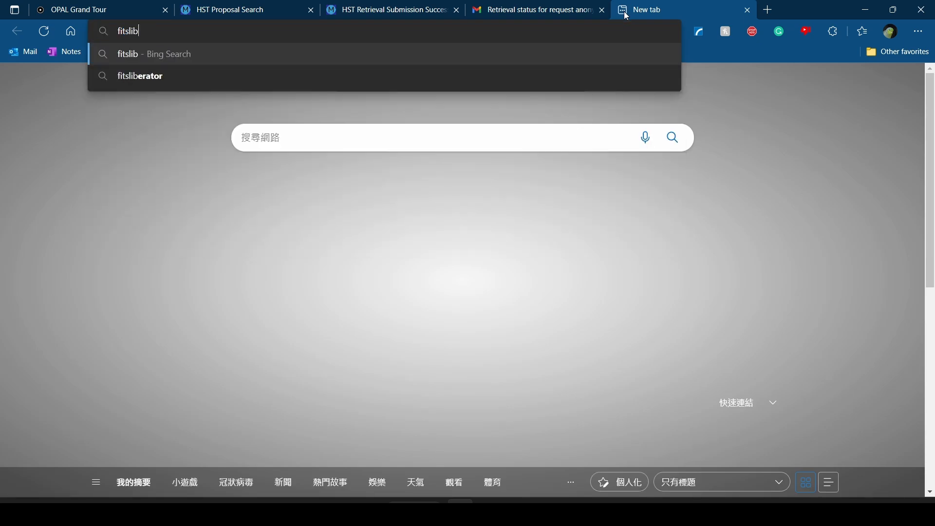
pyautogui.write('erator')
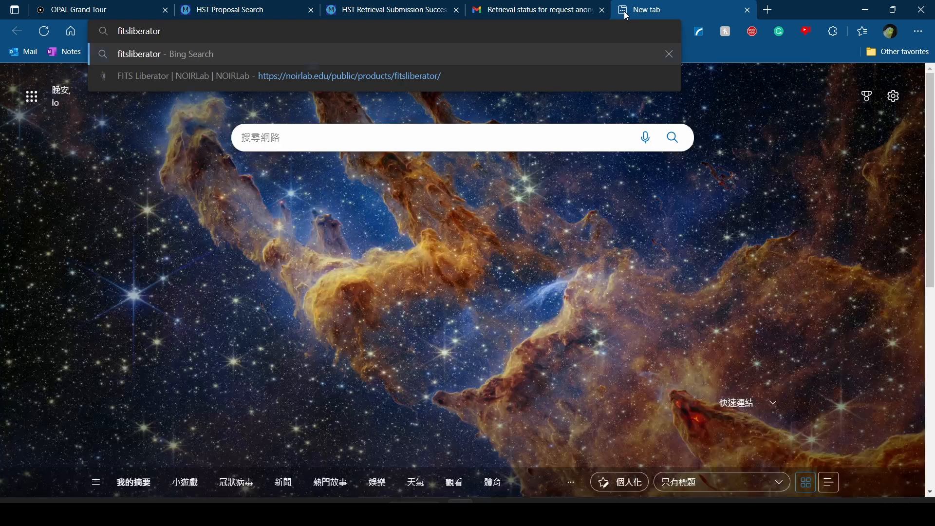
pyautogui.press('Return')
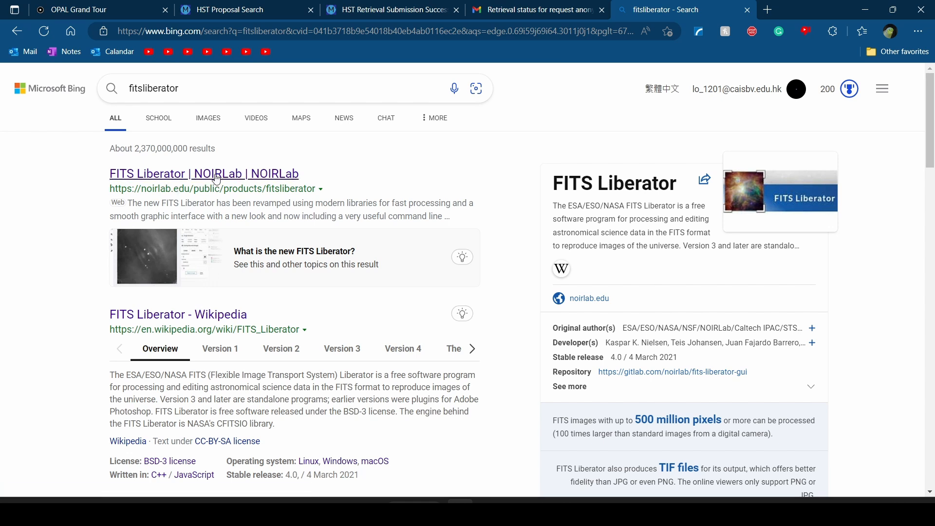
pyautogui.click(219, 176)
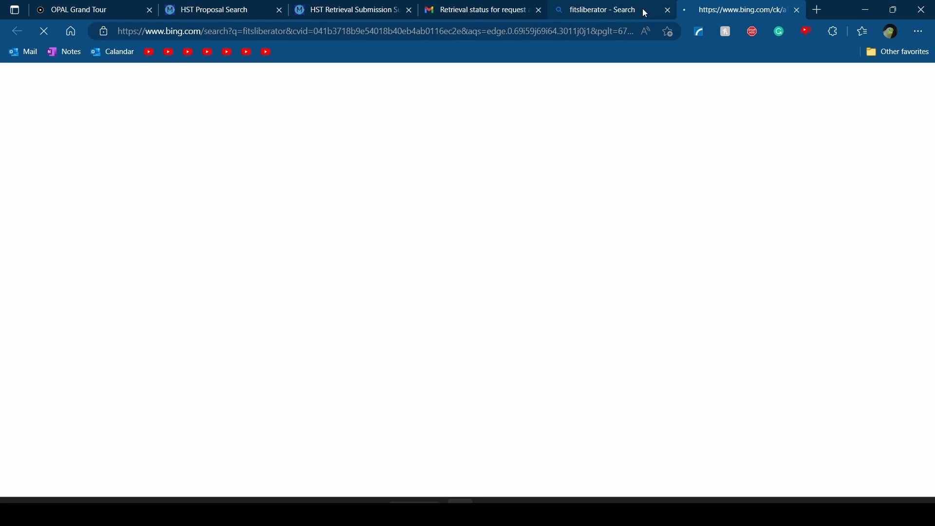
pyautogui.click(668, 9)
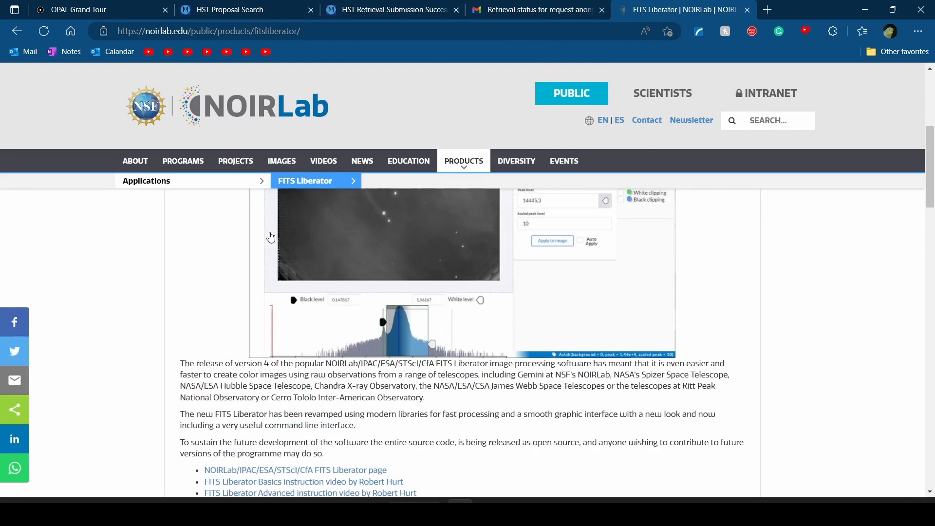
pyautogui.click(272, 242)
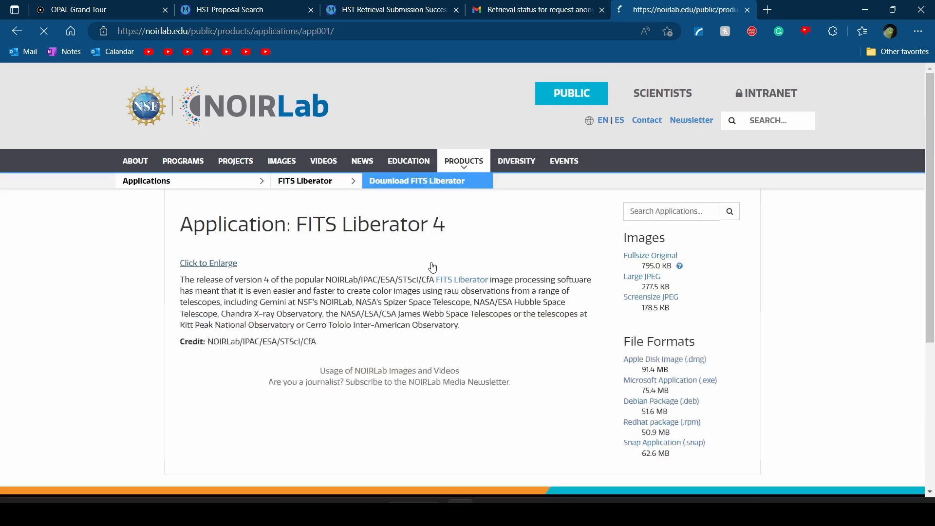
pyautogui.scroll(3, 444, 268)
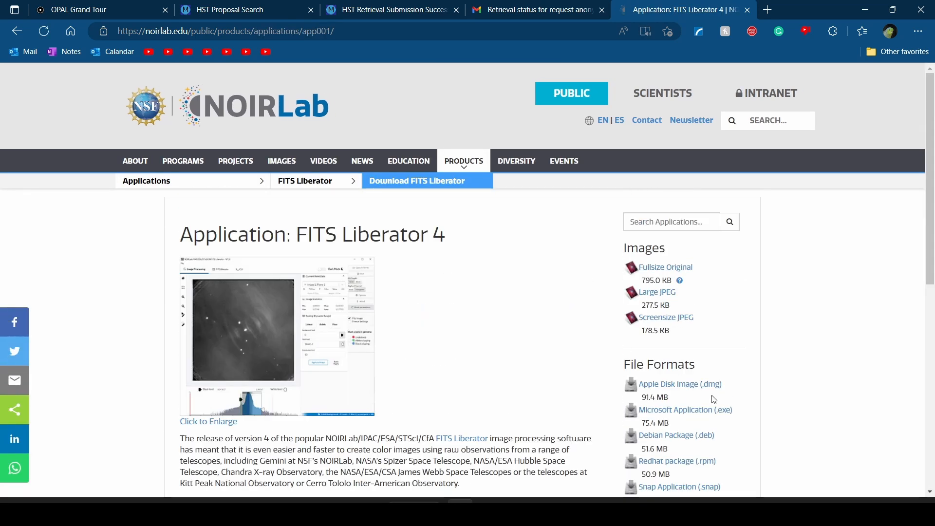
pyautogui.scroll(5, 762, 420)
pyautogui.scroll(-1, 756, 419)
pyautogui.scroll(-3, 557, 300)
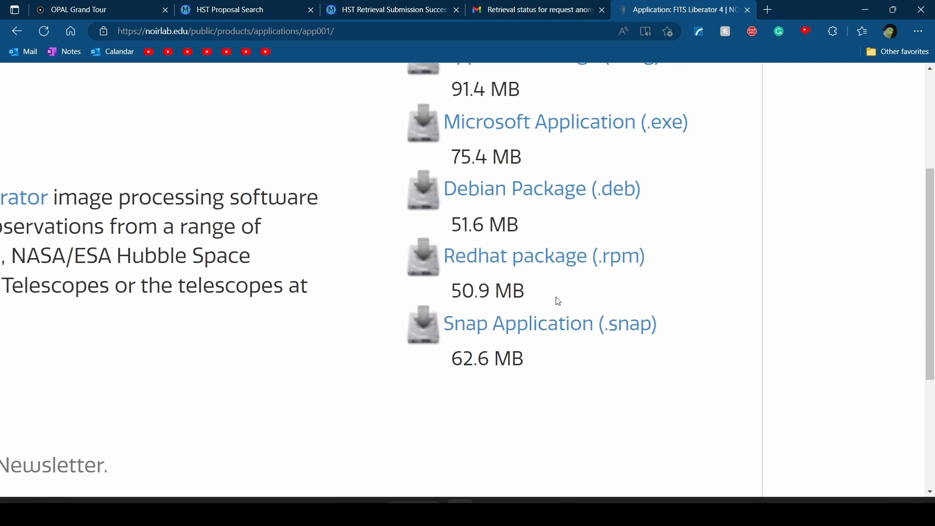
pyautogui.scroll(-1, 729, 194)
pyautogui.scroll(-5, 729, 195)
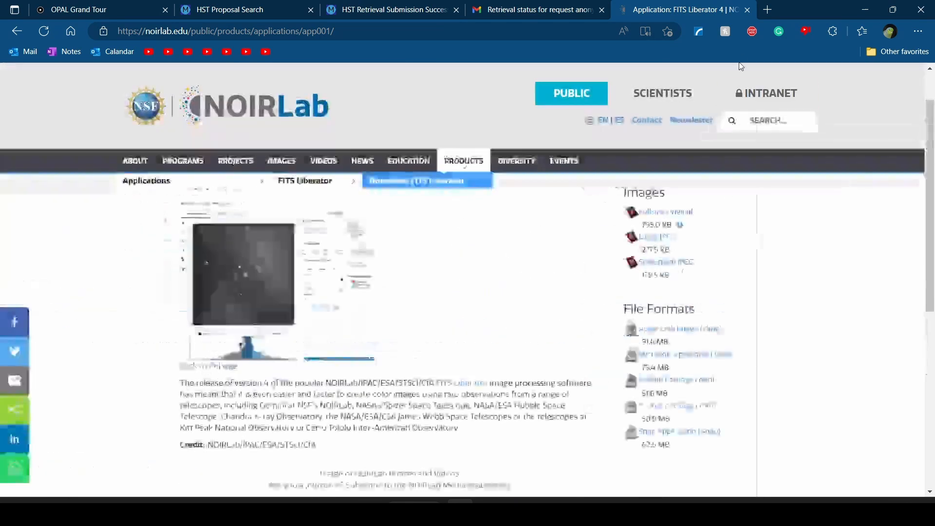
pyautogui.click(748, 10)
# Launch FITS Liberator from a Windows search, then return to the FileZilla downloads
pyautogui.press('super')
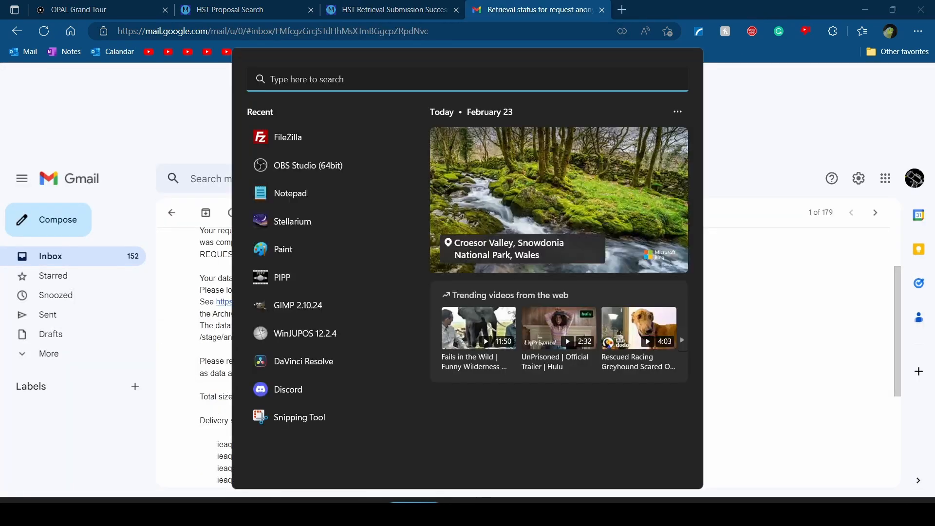
pyautogui.write('fitslibe')
pyautogui.press('BackSpace')
pyautogui.press('BackSpace')
pyautogui.press('BackSpace')
pyautogui.press('BackSpace')
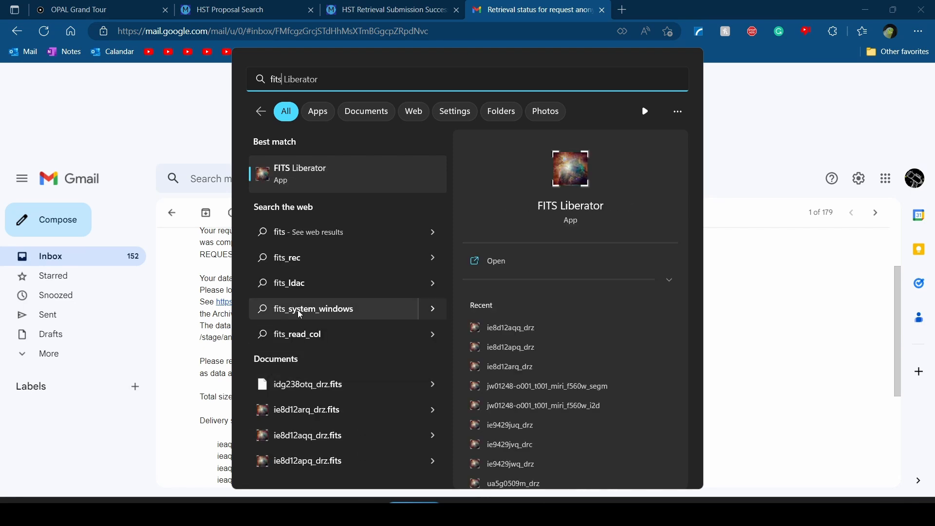
pyautogui.click(339, 165)
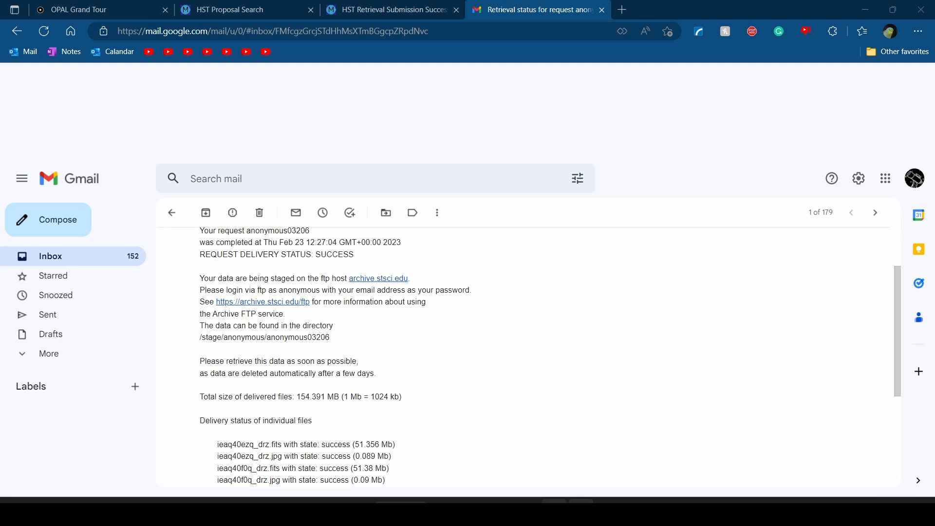
pyautogui.hotkey('alt', 'Tab')
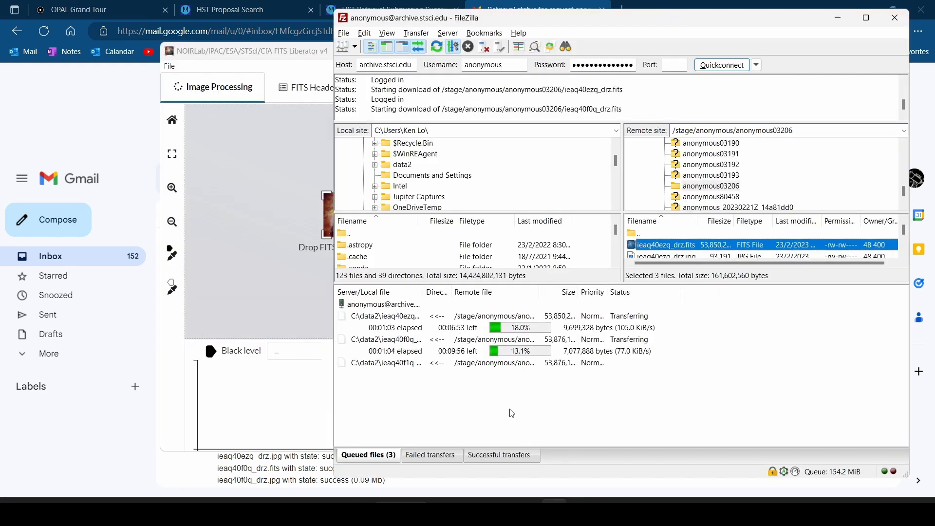
# Open ieaq40ezq_drz from C:\data2 in FITS Liberator
pyautogui.moveTo(423, 289)
pyautogui.mouseDown()
pyautogui.moveTo(414, 289)
pyautogui.moveTo(425, 290)
pyautogui.mouseUp()
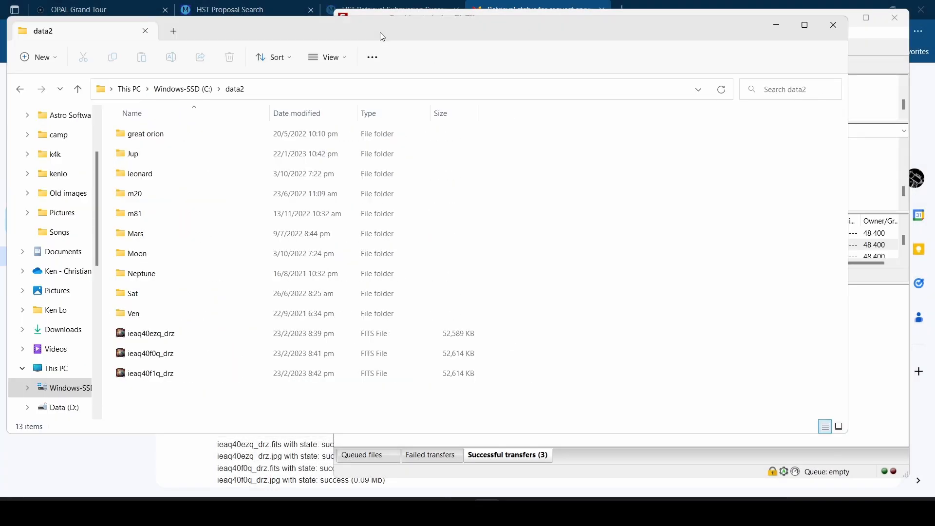
pyautogui.moveTo(364, 411); pyautogui.dragTo(332, 341)
pyautogui.click(234, 340)
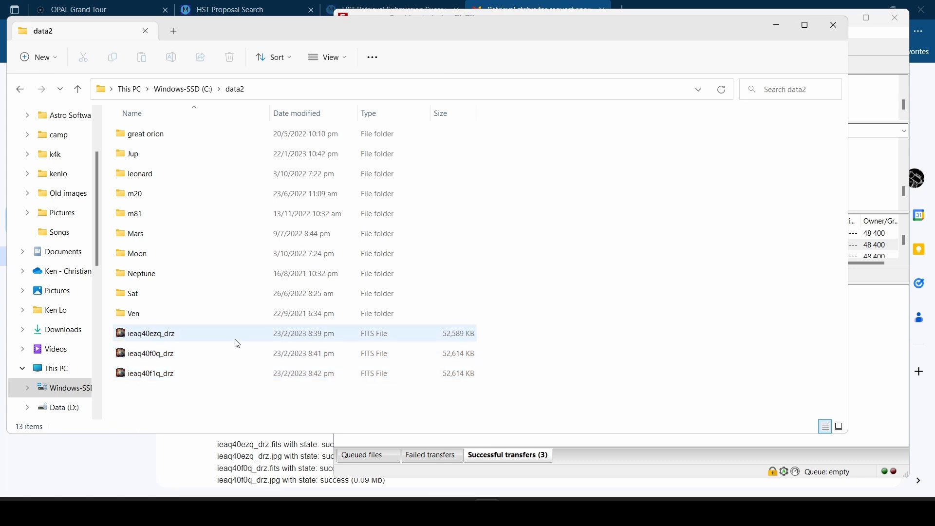
pyautogui.moveTo(218, 360); pyautogui.dragTo(269, 391)
pyautogui.click(316, 405)
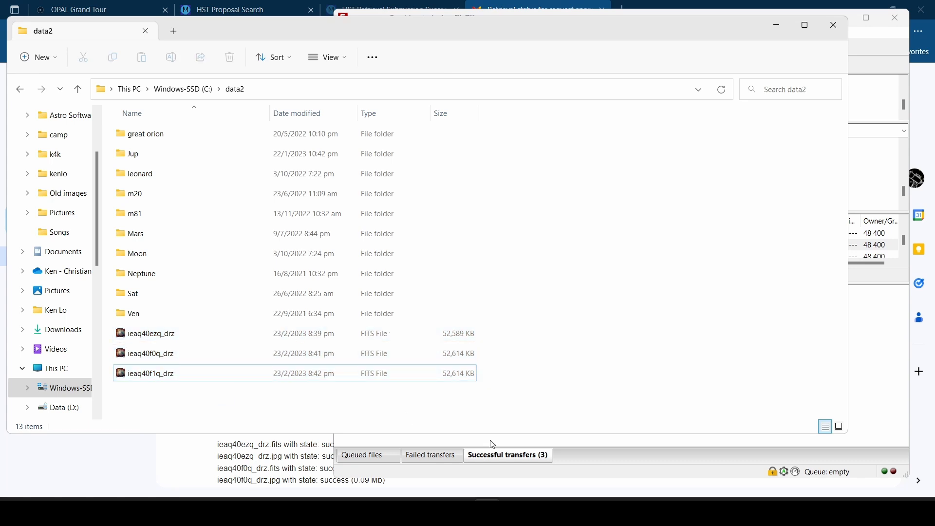
pyautogui.doubleClick(458, 341)
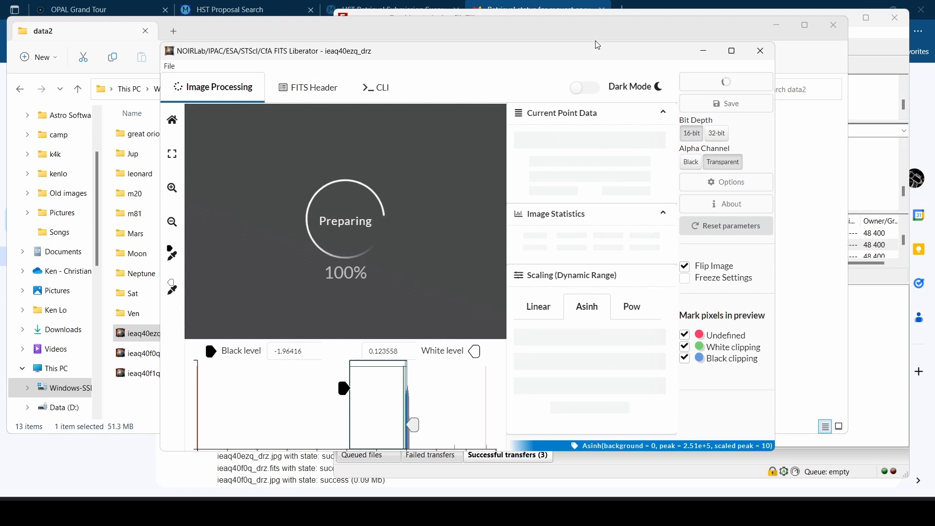
# Move File Explorer aside and maximize the FITS Liberator window
pyautogui.click(580, 35)
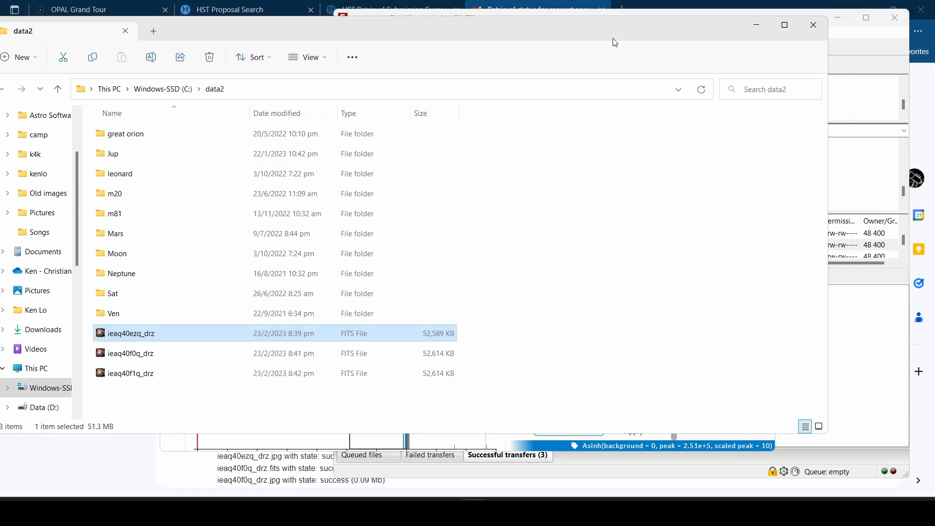
pyautogui.click(772, 30)
pyautogui.click(731, 51)
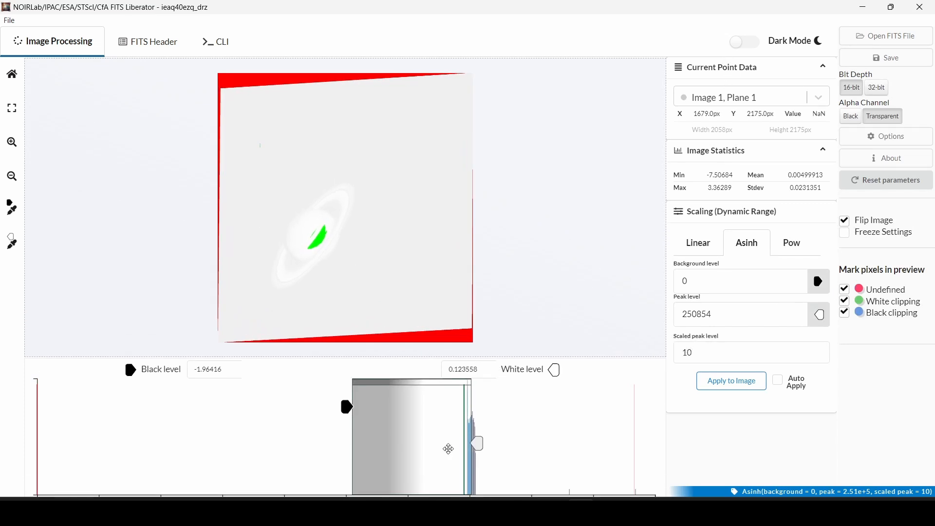
# Stretch Saturn with white level 0.219844 and black level -0.0170422
pyautogui.moveTo(478, 444); pyautogui.dragTo(484, 443)
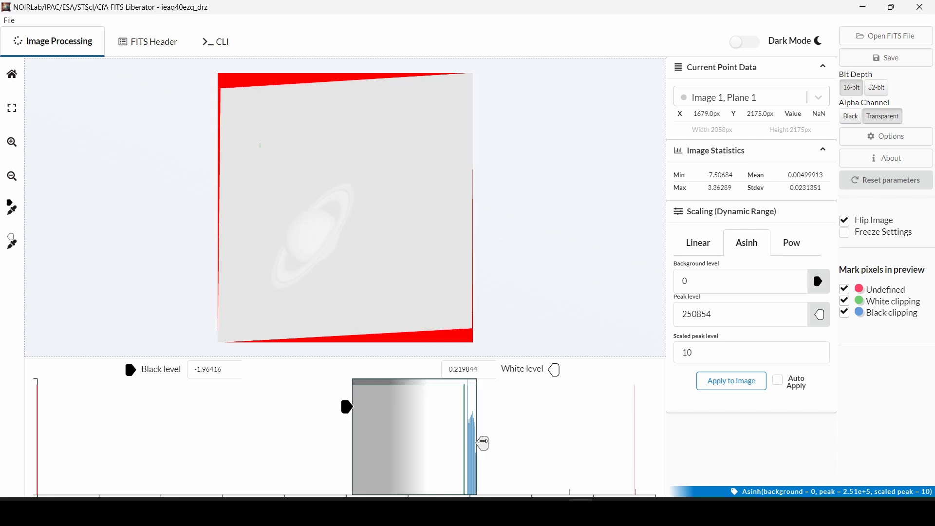
pyautogui.moveTo(483, 443); pyautogui.dragTo(484, 433)
pyautogui.moveTo(344, 407); pyautogui.dragTo(458, 408)
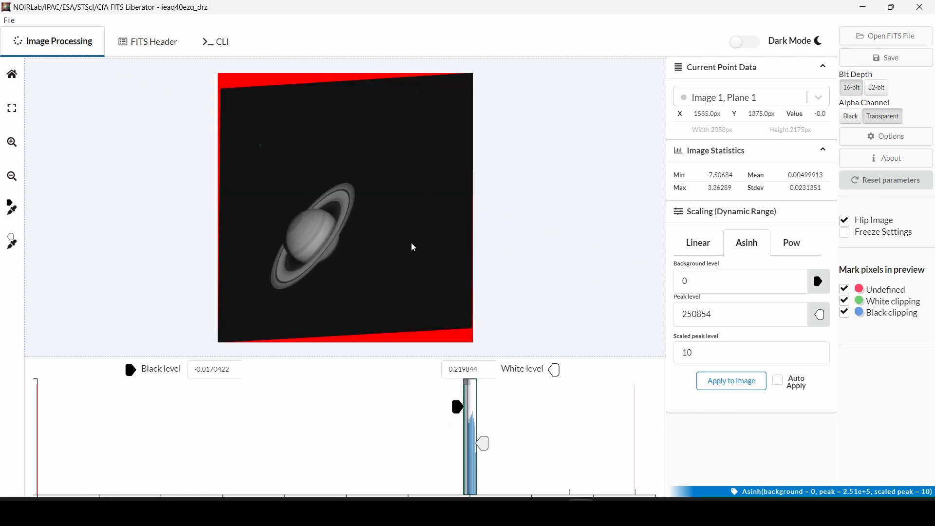
# Zoom in on Saturn and lower the black level to -0.0277382
pyautogui.scroll(5, 372, 242)
pyautogui.scroll(3, 370, 242)
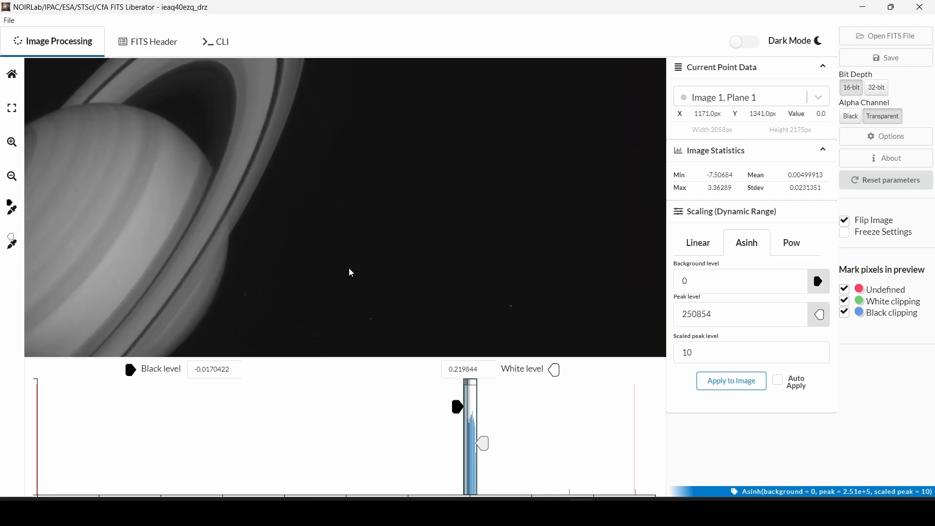
pyautogui.moveTo(352, 267); pyautogui.dragTo(555, 203)
pyautogui.moveTo(185, 277); pyautogui.dragTo(320, 258)
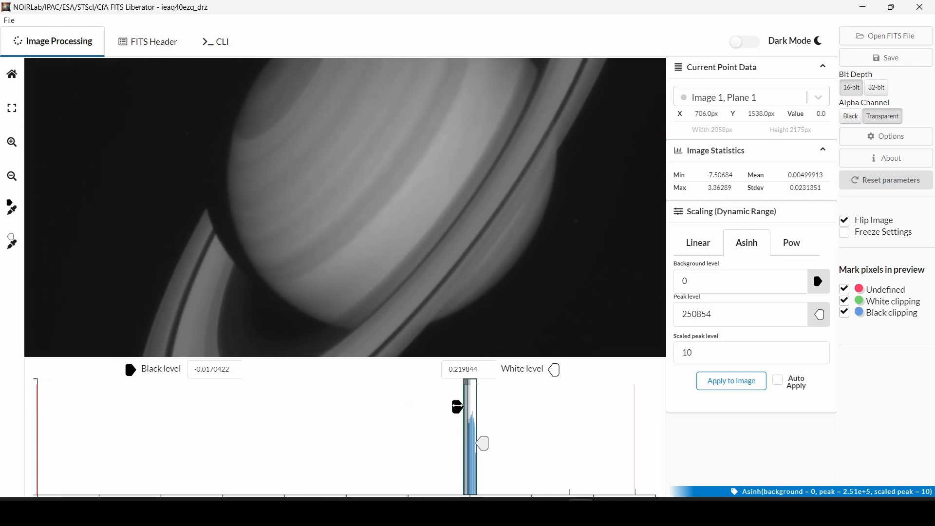
pyautogui.moveTo(457, 407); pyautogui.dragTo(460, 407)
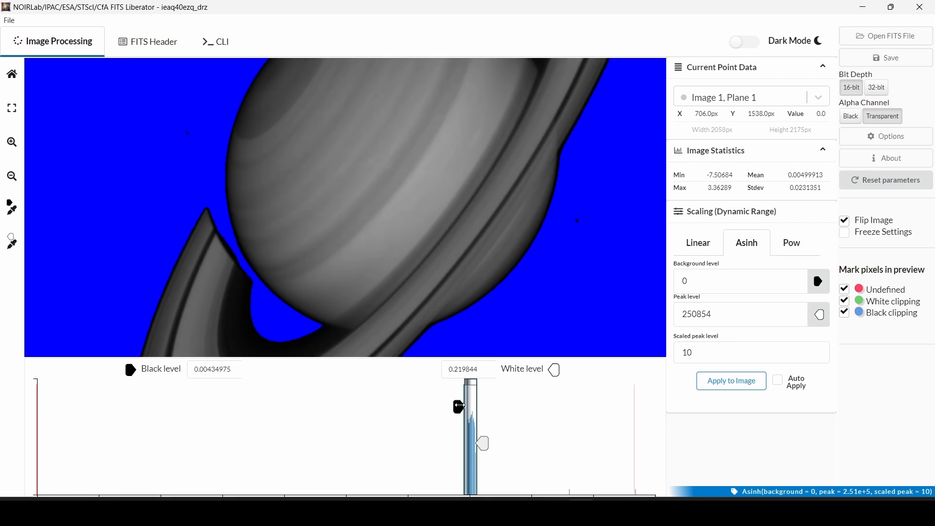
pyautogui.moveTo(461, 406); pyautogui.dragTo(457, 406)
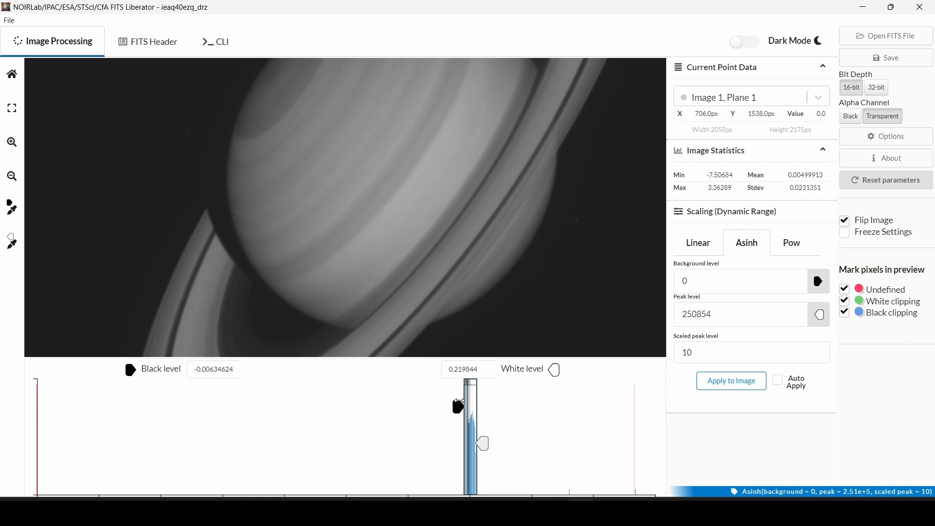
pyautogui.moveTo(462, 402); pyautogui.dragTo(461, 402)
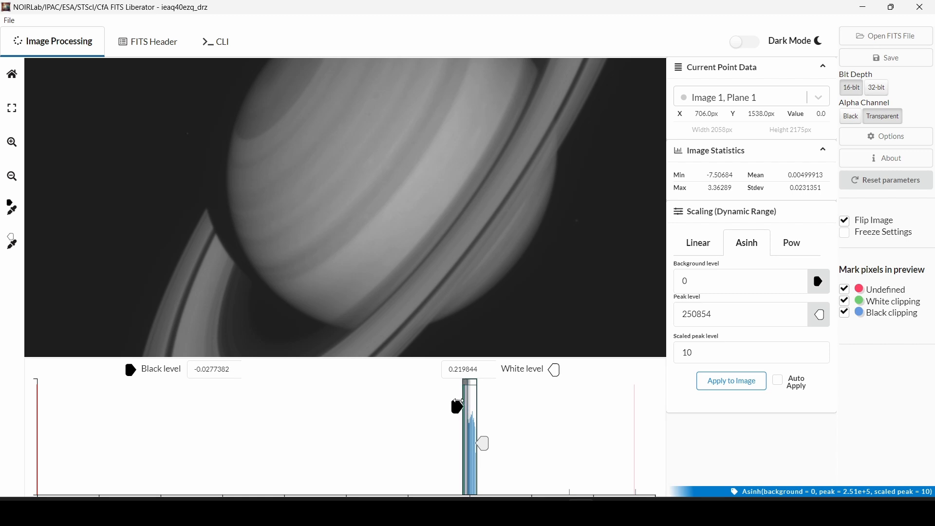
pyautogui.scroll(-5, 434, 300)
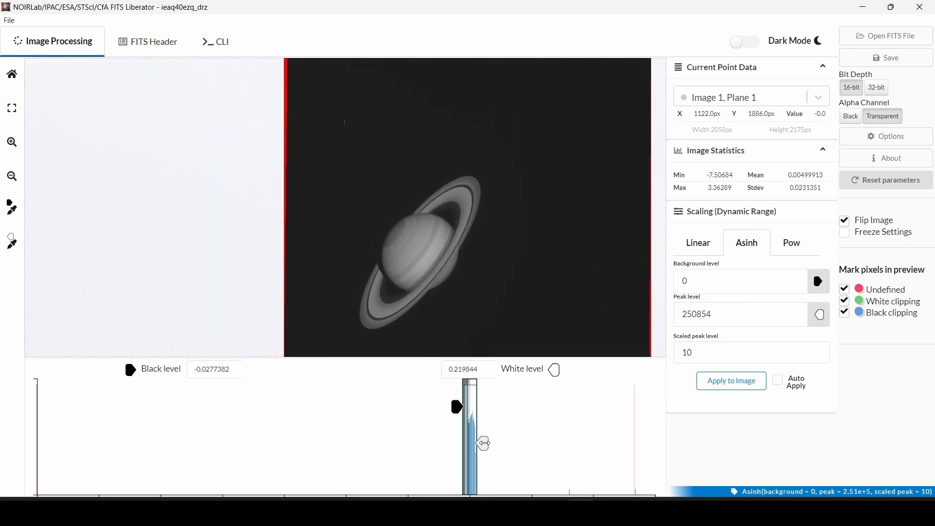
# Set the white level to 0.144950 and the black level to 0.00434975
pyautogui.moveTo(484, 444); pyautogui.dragTo(480, 443)
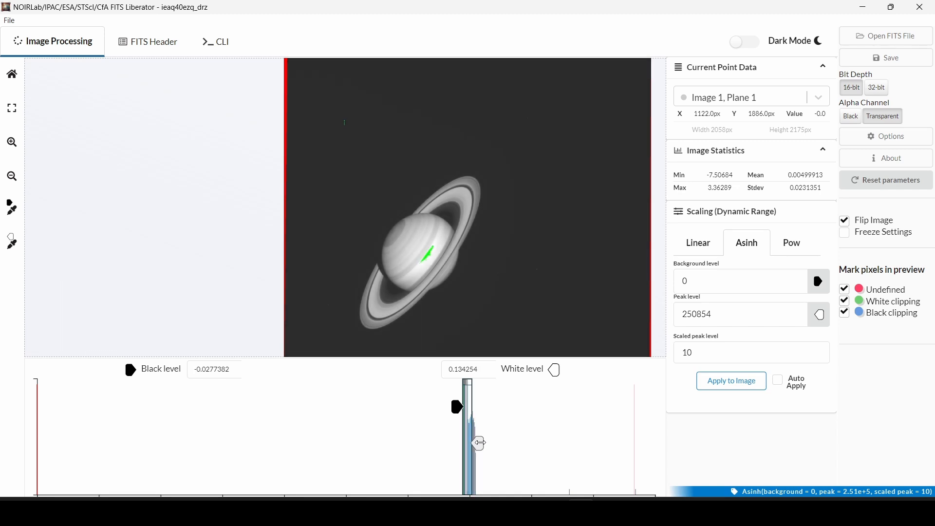
pyautogui.moveTo(480, 443); pyautogui.dragTo(481, 443)
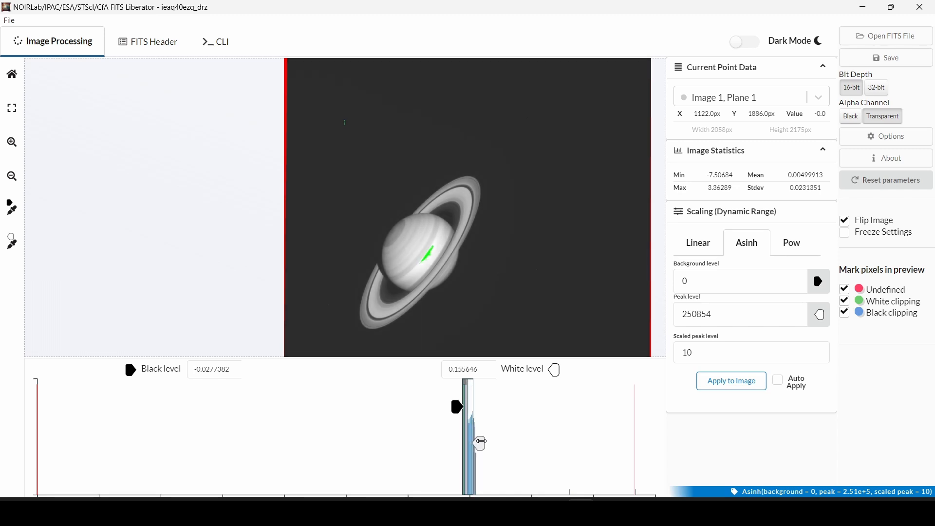
pyautogui.moveTo(481, 443); pyautogui.dragTo(480, 443)
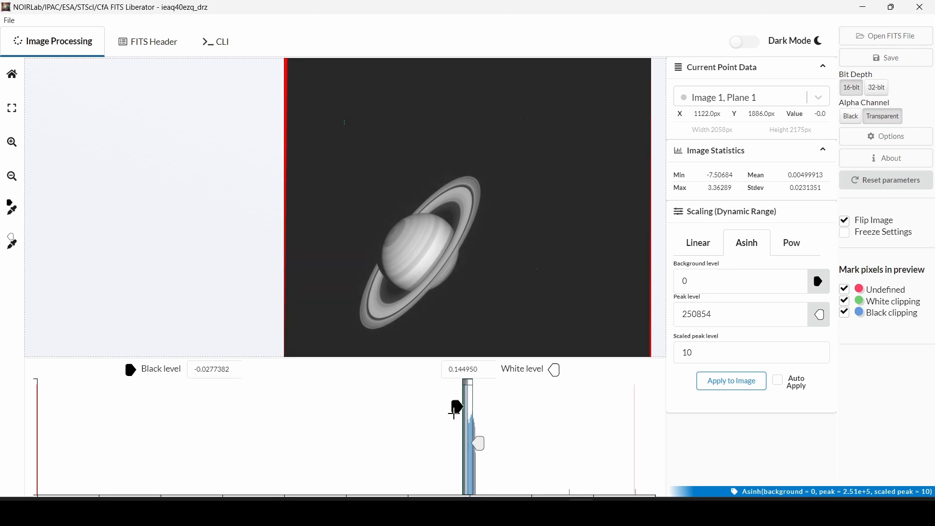
pyautogui.moveTo(460, 407); pyautogui.dragTo(464, 403)
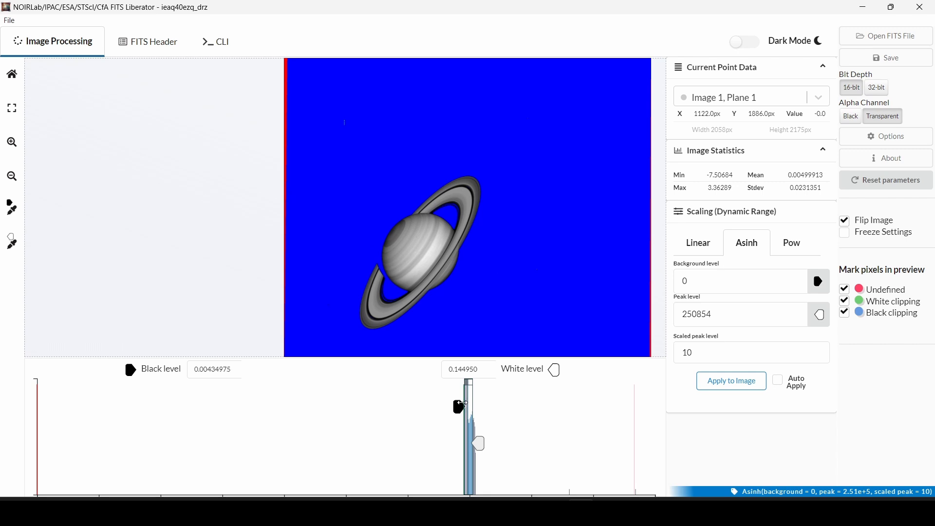
pyautogui.moveTo(465, 404); pyautogui.dragTo(465, 404)
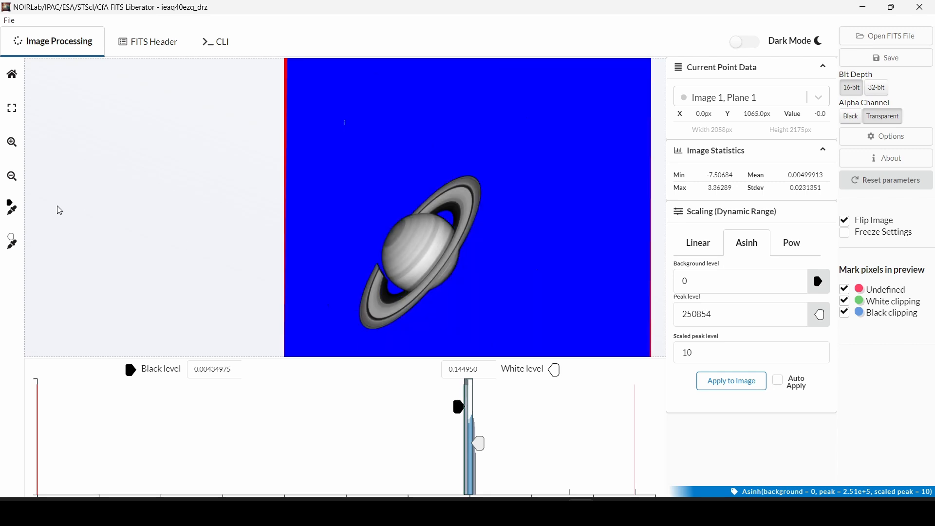
# Sample the empty sky with the black-level eyedropper and re-enable black clipping markers
pyautogui.click(13, 207)
pyautogui.click(449, 133)
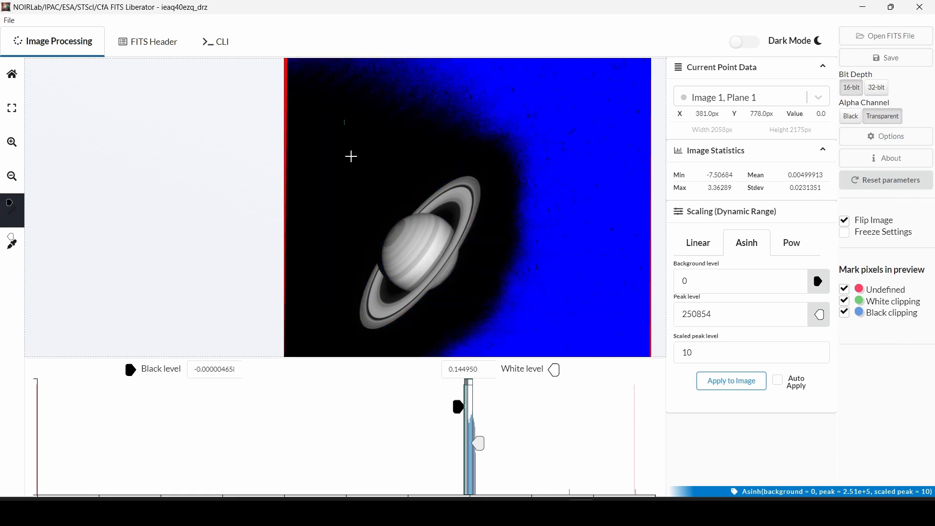
pyautogui.scroll(3, 488, 161)
pyautogui.scroll(-5, 445, 157)
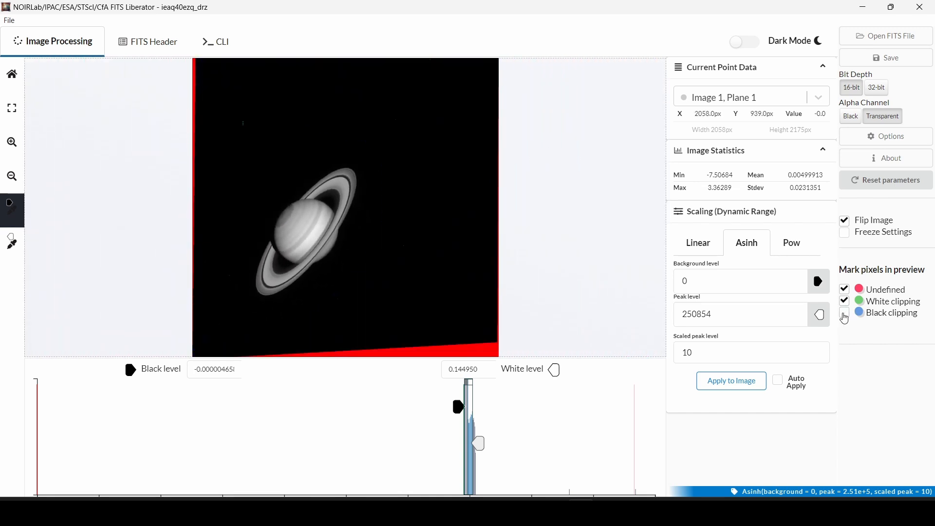
pyautogui.scroll(4, 306, 209)
pyautogui.scroll(4, 316, 222)
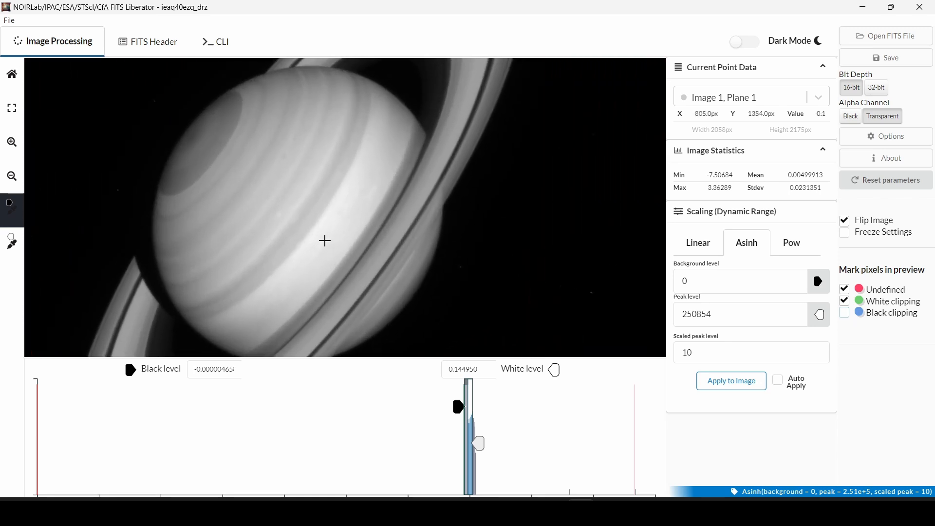
pyautogui.click(849, 312)
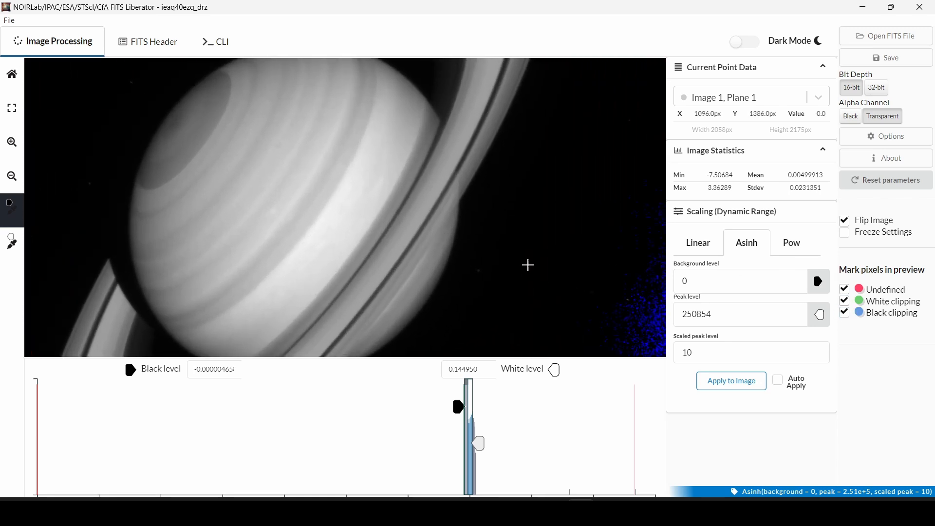
pyautogui.scroll(-5, 470, 238)
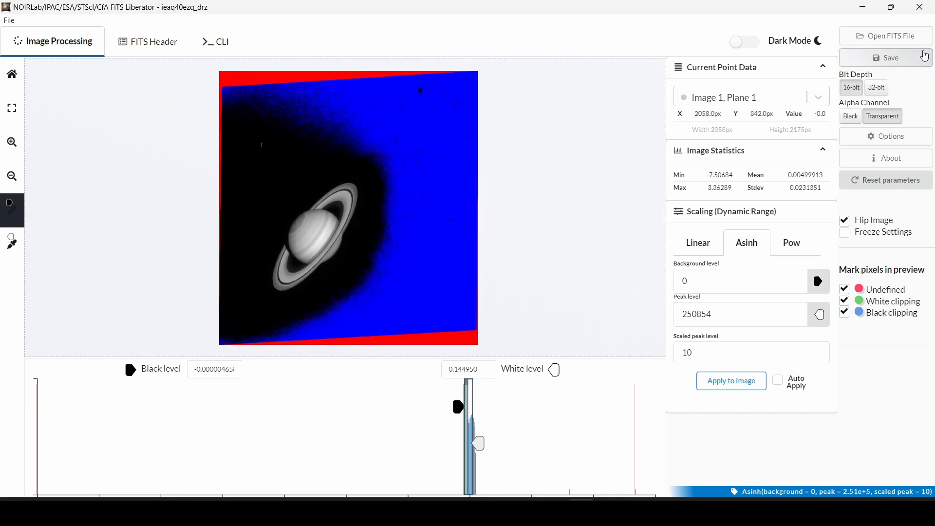
pyautogui.click(886, 58)
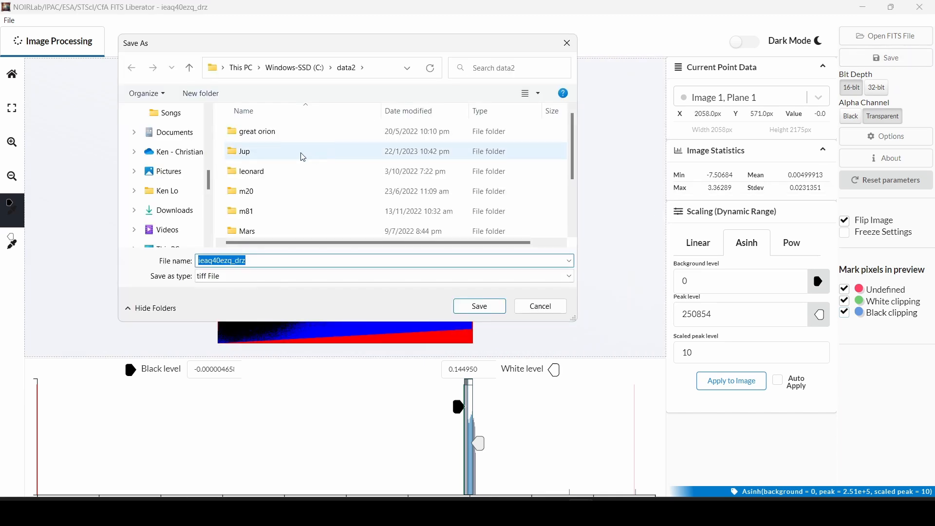
# Rename the TIFF being saved in data2 to ieaq40ezq_drz_R
pyautogui.scroll(-2, 307, 162)
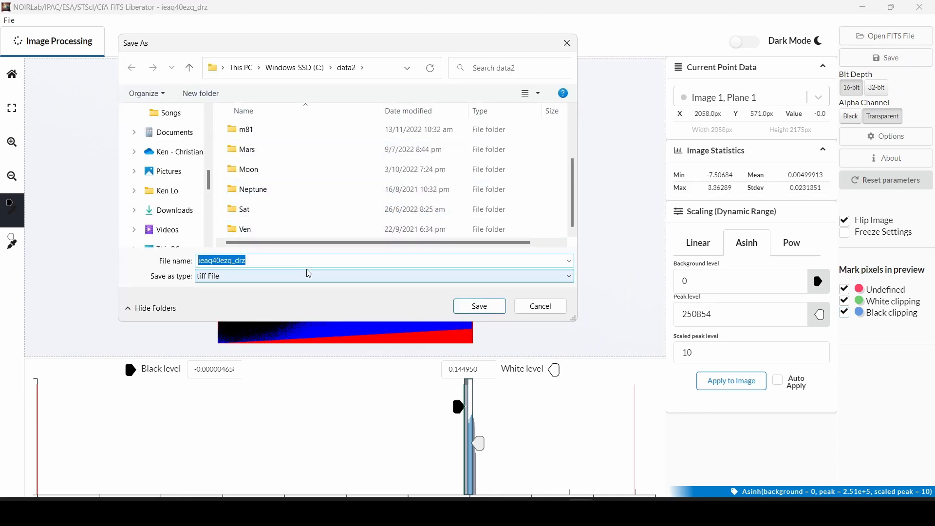
pyautogui.click(275, 262)
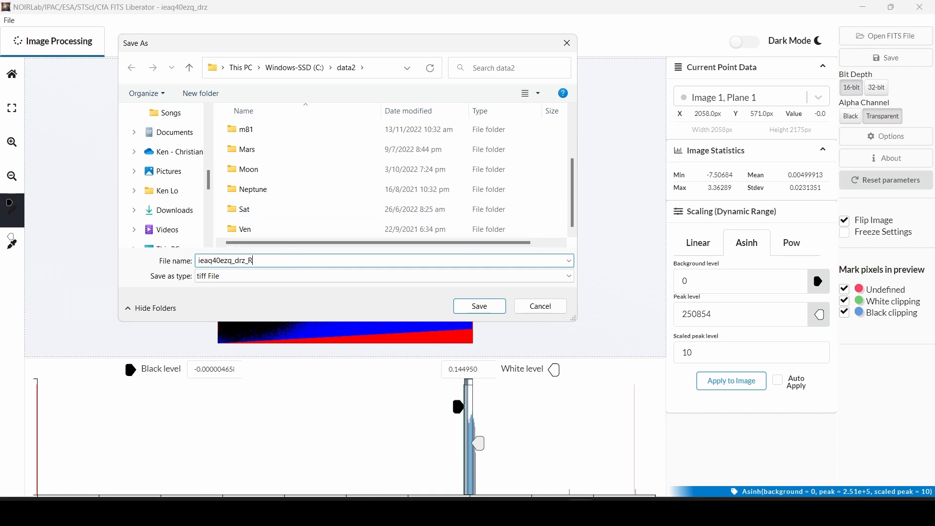
# Check dataset IEAQ40EZQ's filter in Edge's HST Proposal Search results, then return to FITS Liberator
pyautogui.hotkey('alt', 'Tab')
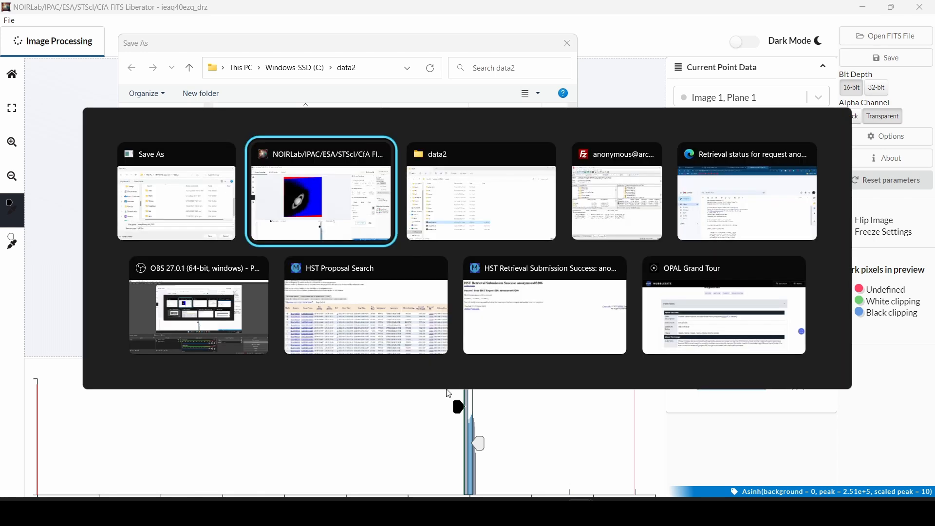
pyautogui.click(697, 183)
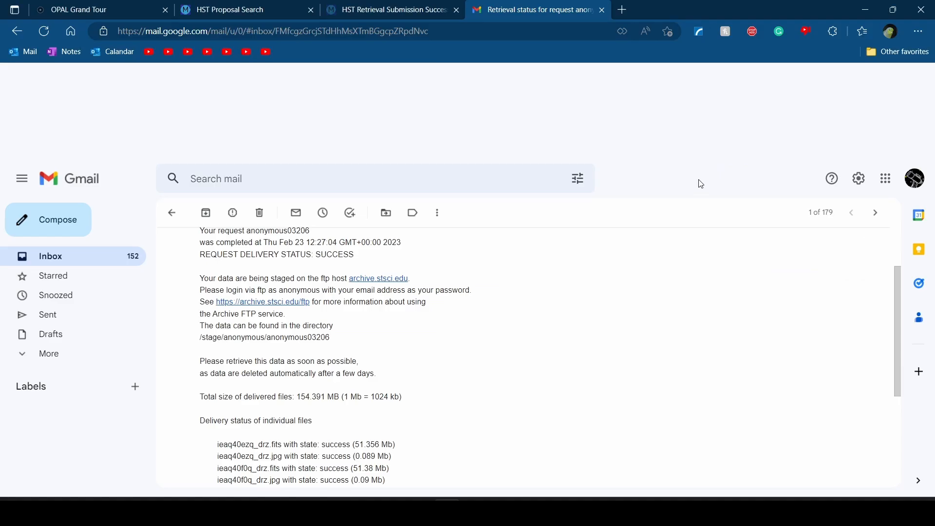
pyautogui.click(197, 6)
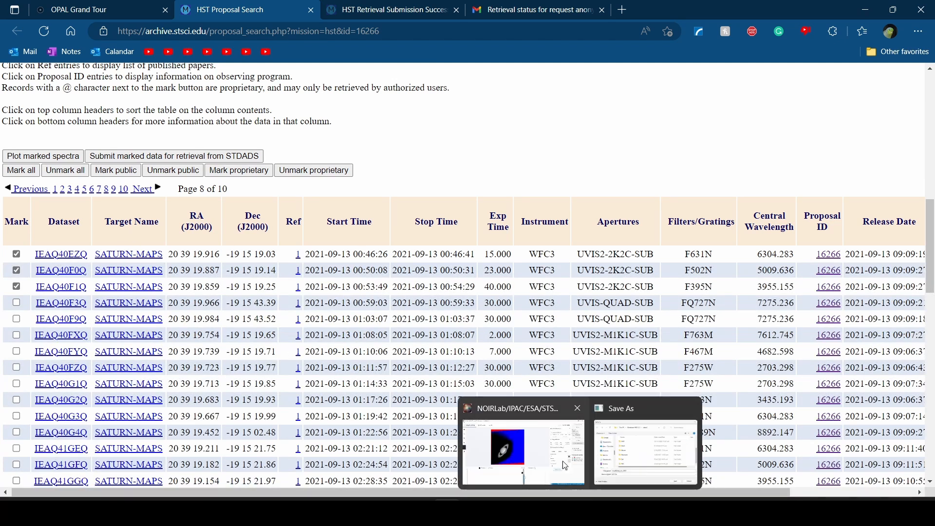
pyautogui.click(552, 464)
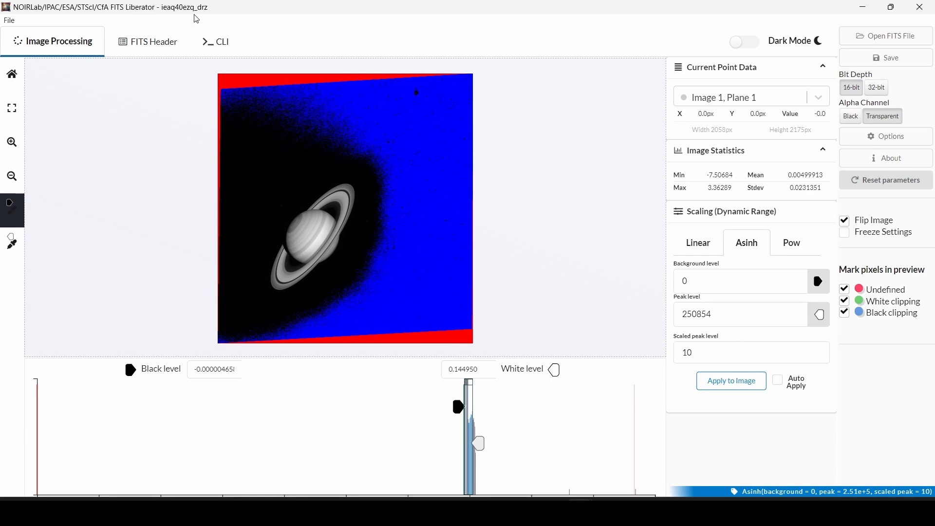
# Save the current frame as the TIFF ieaq40ezq_drz_RED
pyautogui.hotkey('alt', 'Tab')
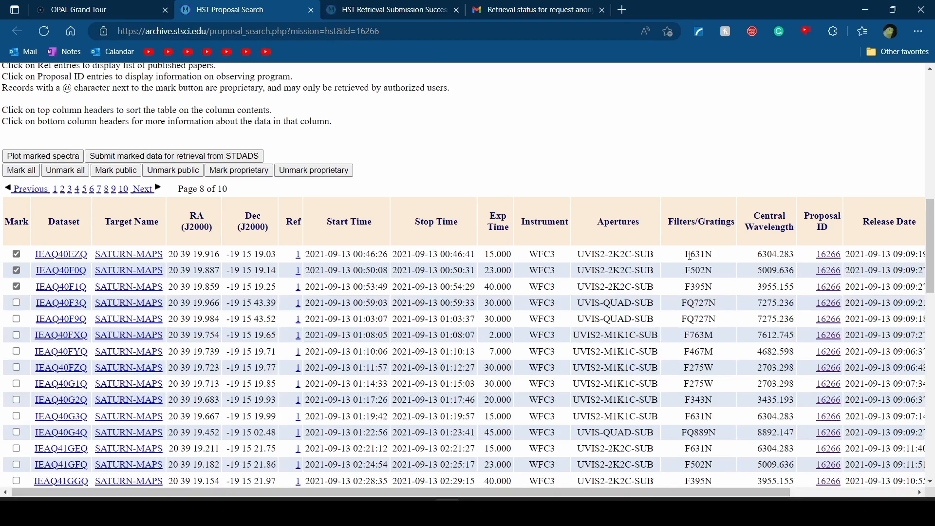
pyautogui.click(447, 512)
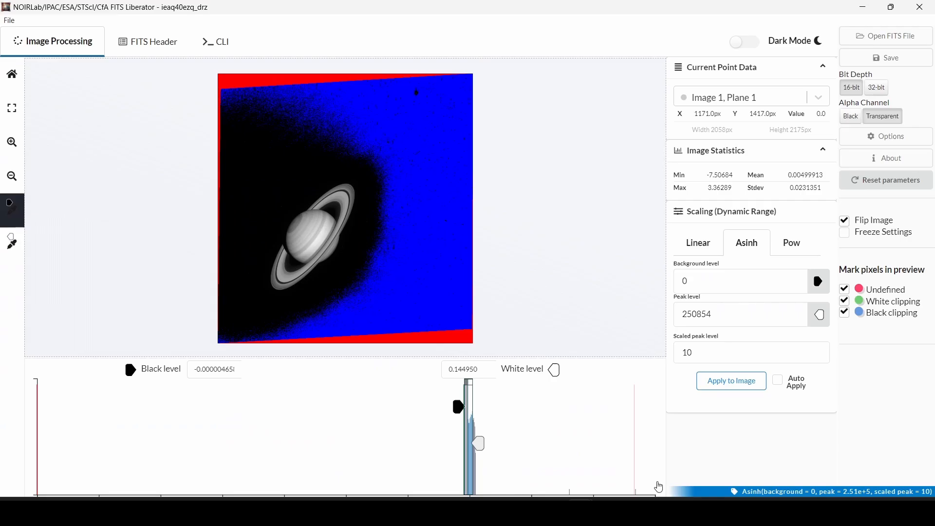
pyautogui.moveTo(580, 511)
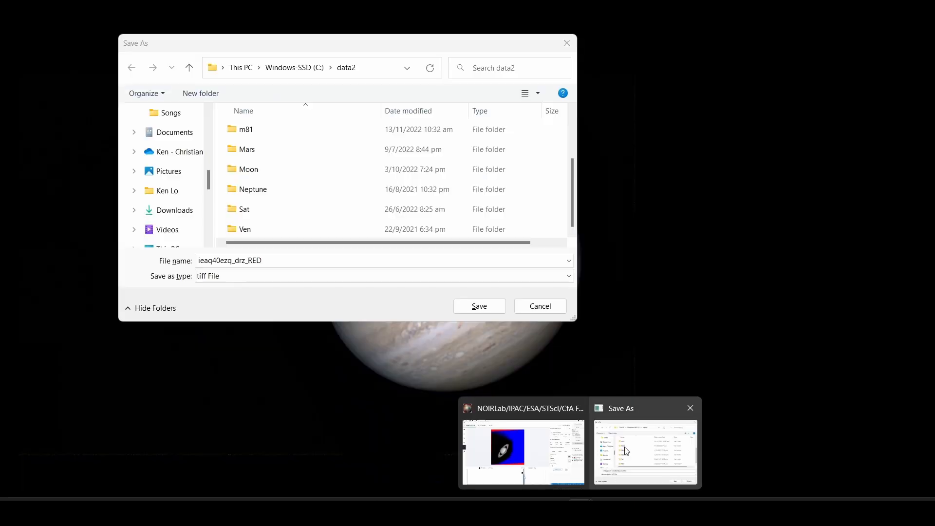
pyautogui.click(646, 453)
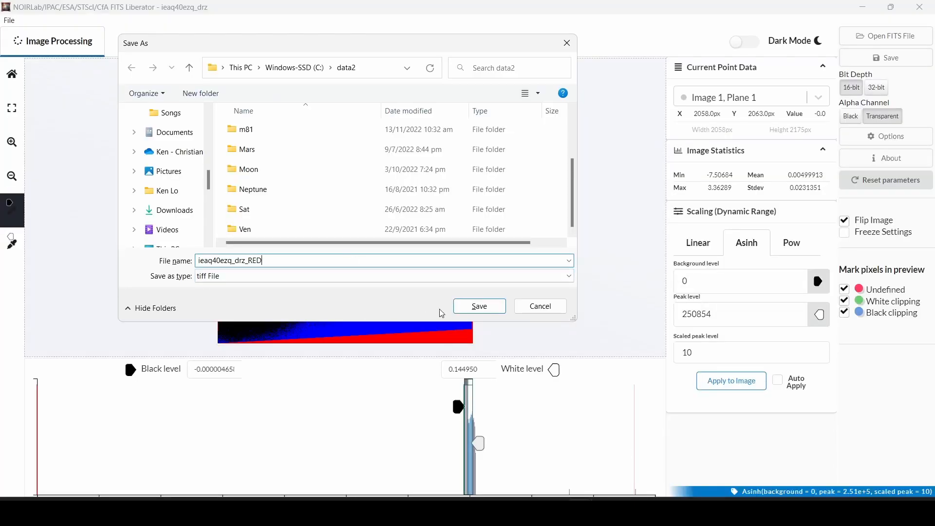
pyautogui.click(478, 306)
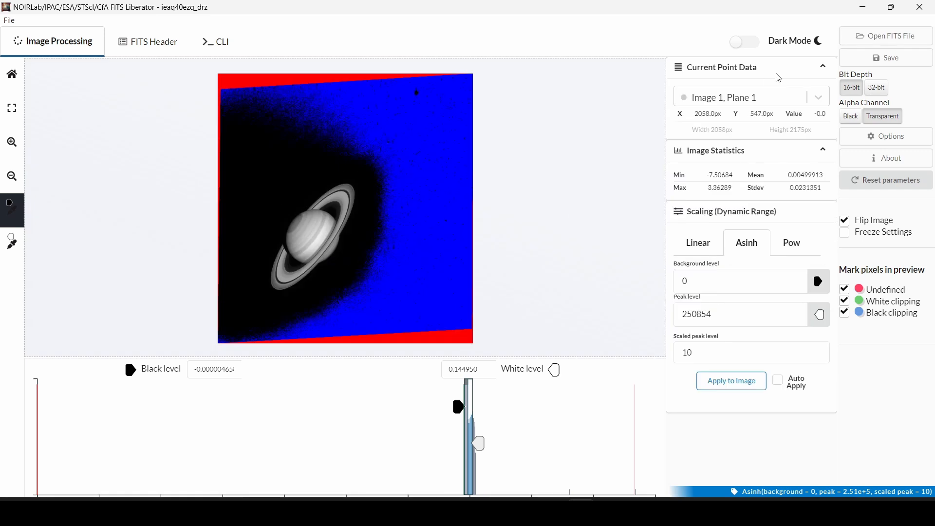
# Open the next Saturn FITS frame, ieaq40f0q_drz
pyautogui.click(885, 36)
pyautogui.doubleClick(421, 175)
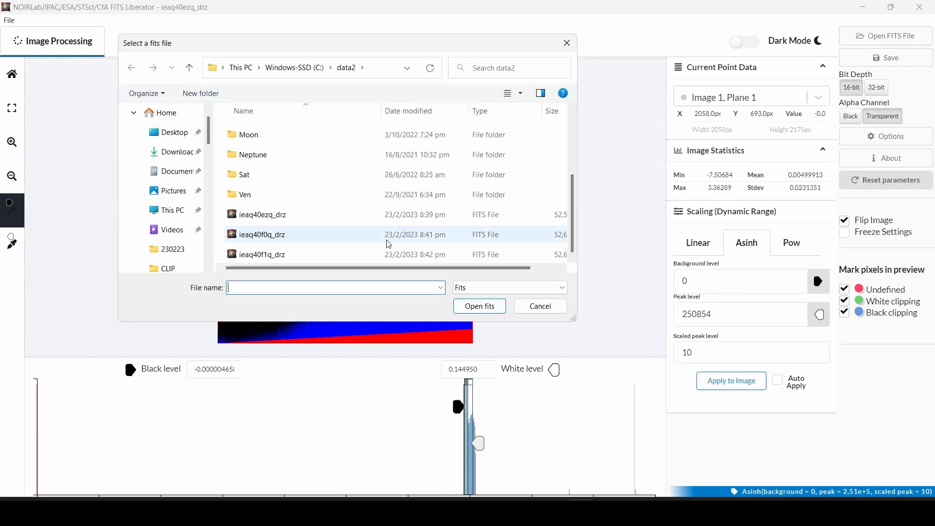
pyautogui.click(385, 236)
pyautogui.click(454, 303)
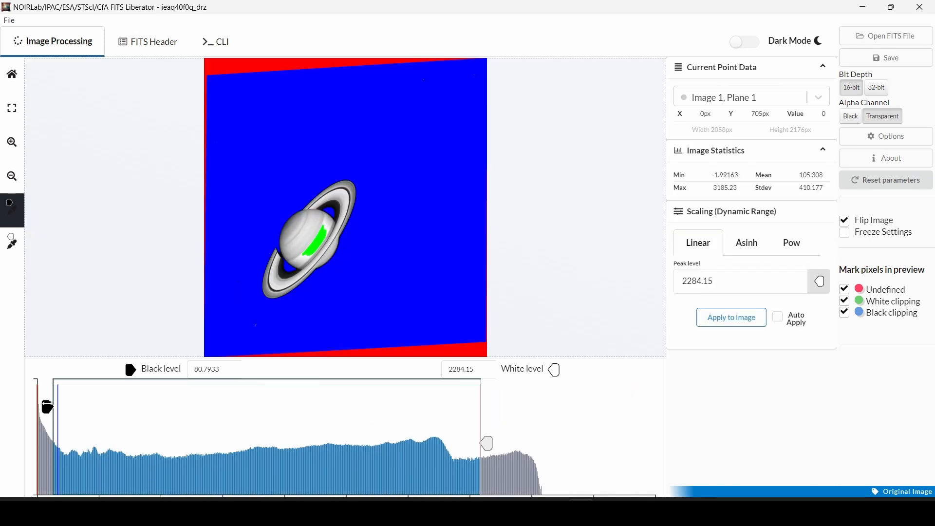
# Stretch ieaq40f0q_drz to black level -1.99163 and white level about 2667.58 to brighten Saturn
pyautogui.moveTo(47, 407); pyautogui.dragTo(30, 407)
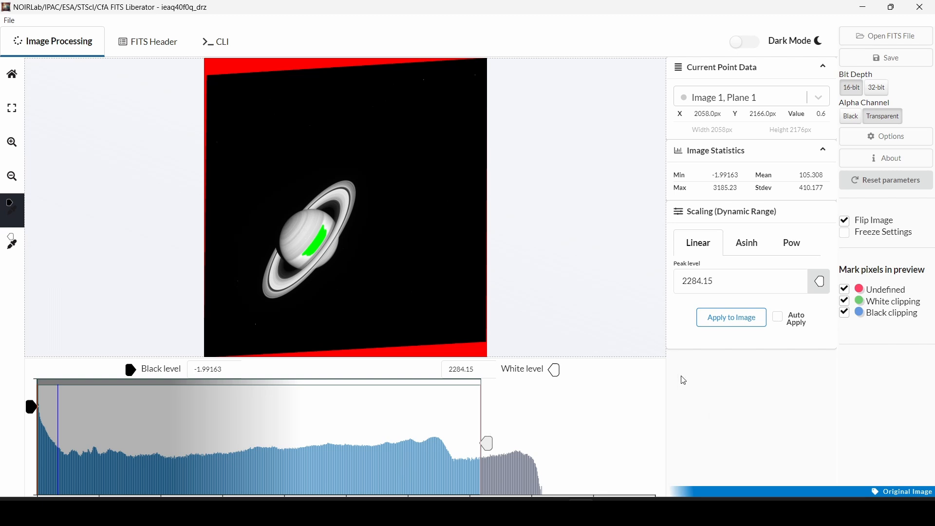
pyautogui.moveTo(482, 441); pyautogui.dragTo(543, 437)
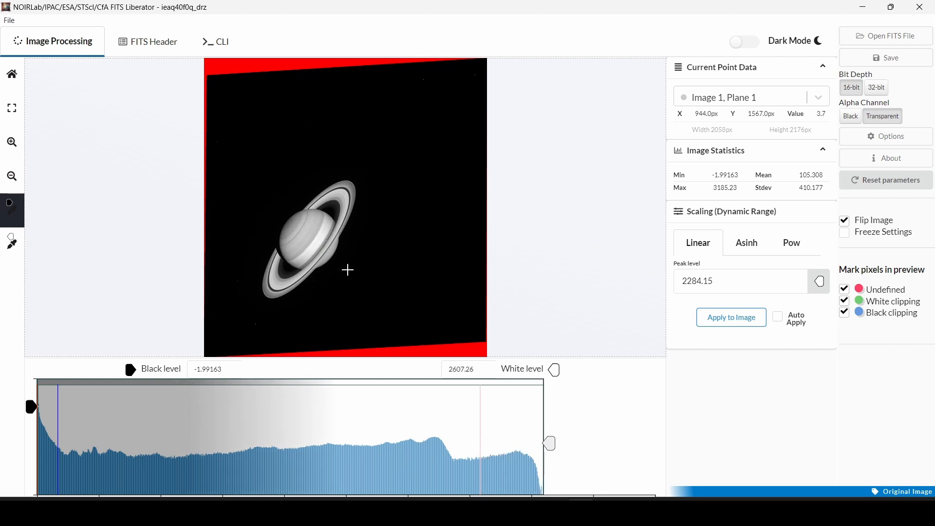
pyautogui.moveTo(549, 443); pyautogui.dragTo(563, 443)
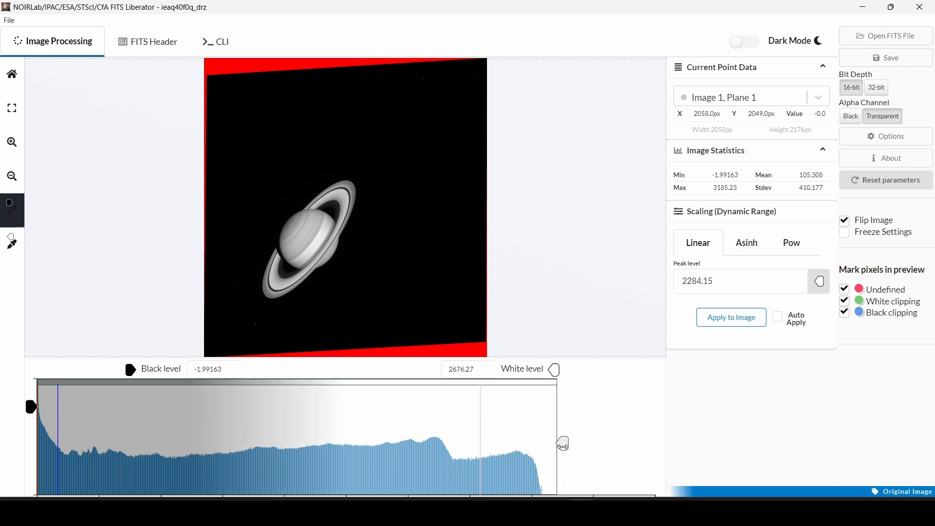
pyautogui.moveTo(564, 443)
pyautogui.mouseDown()
pyautogui.moveTo(547, 443)
pyautogui.moveTo(548, 457)
pyautogui.moveTo(550, 447)
pyautogui.mouseUp()
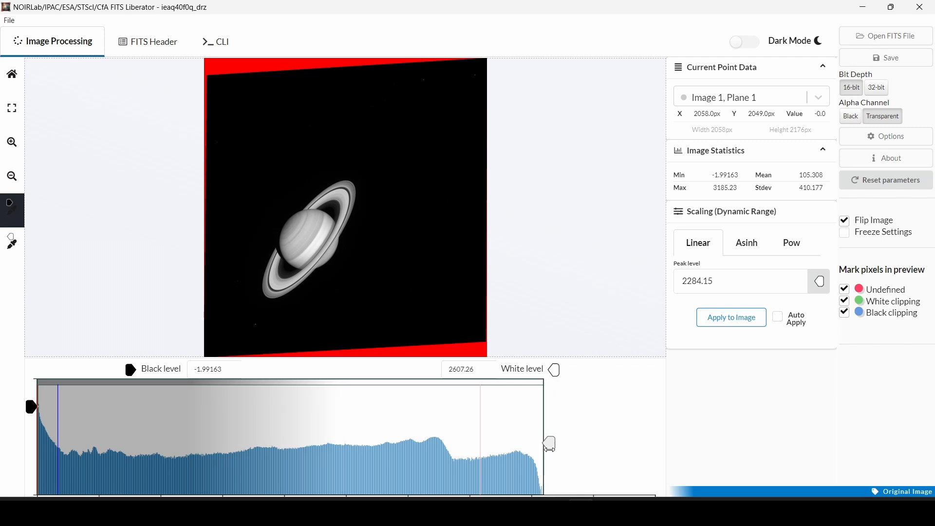
pyautogui.scroll(5, 361, 256)
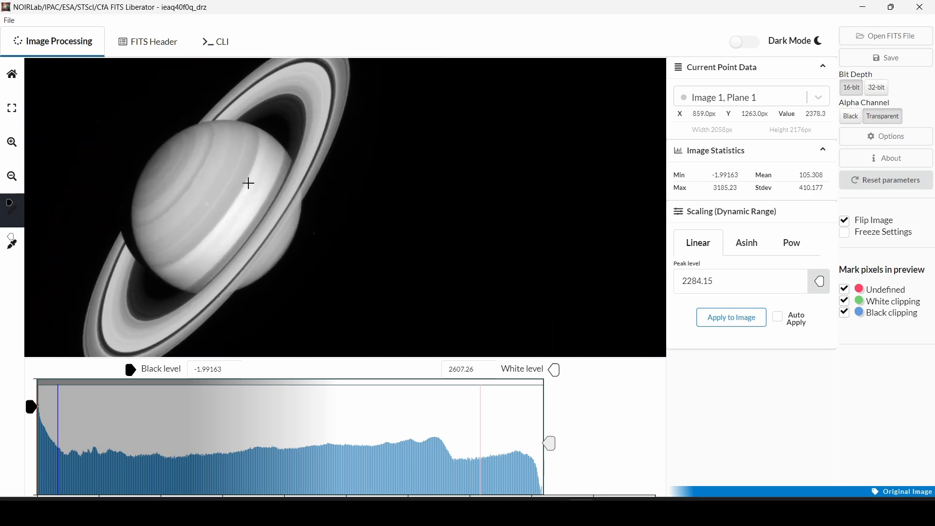
pyautogui.moveTo(550, 442); pyautogui.dragTo(804, 477)
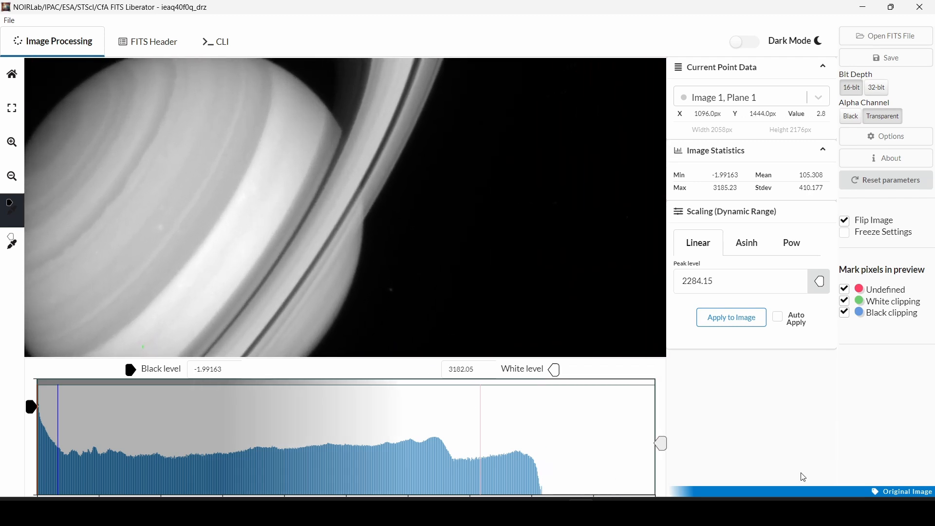
pyautogui.scroll(-5, 411, 252)
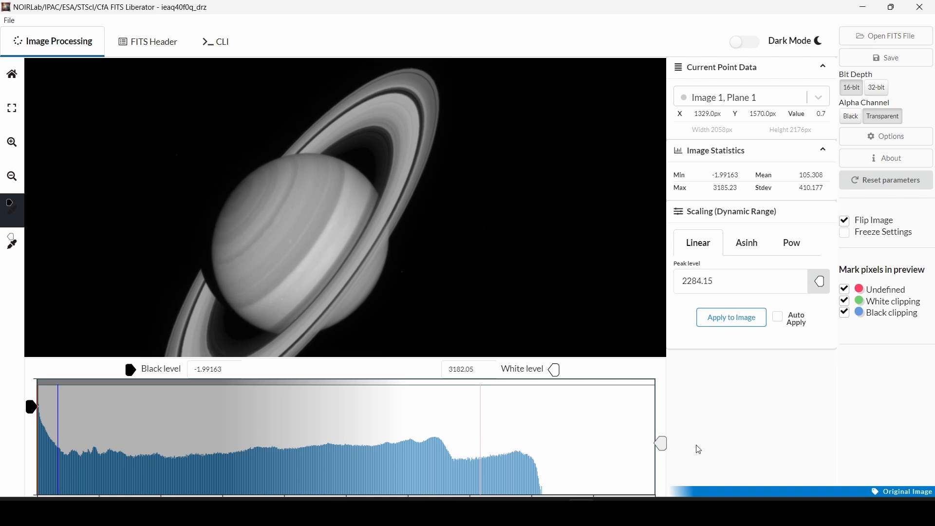
pyautogui.scroll(-3, 230, 184)
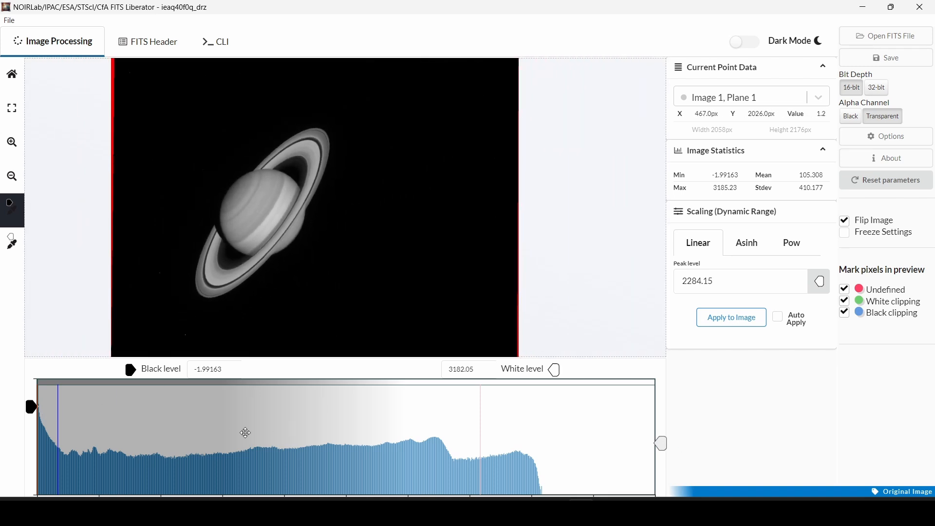
pyautogui.moveTo(657, 448); pyautogui.dragTo(564, 447)
# View ieaq40ezq_drz_RED.tif in Photos for comparison and raise ieaq40f0q_drz's white level to 2993.83
pyautogui.moveTo(473, 509)
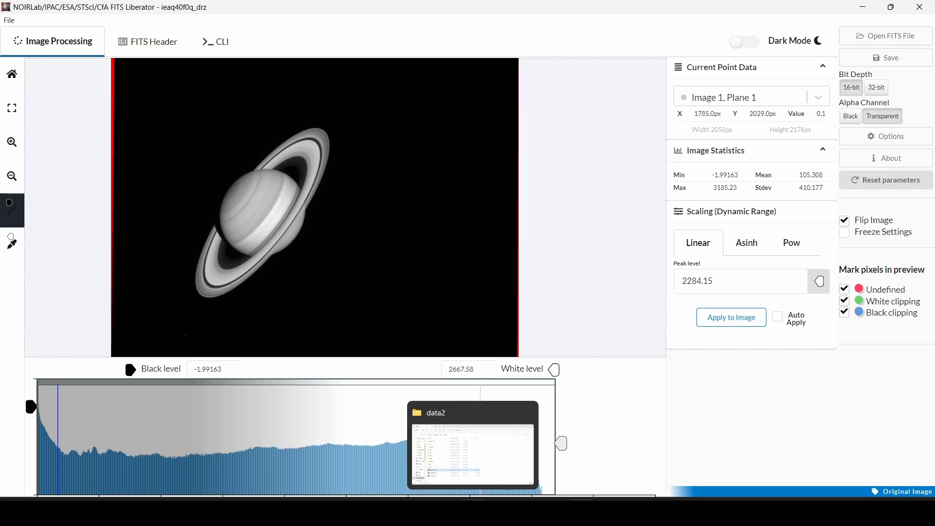
pyautogui.click(469, 452)
pyautogui.doubleClick(294, 354)
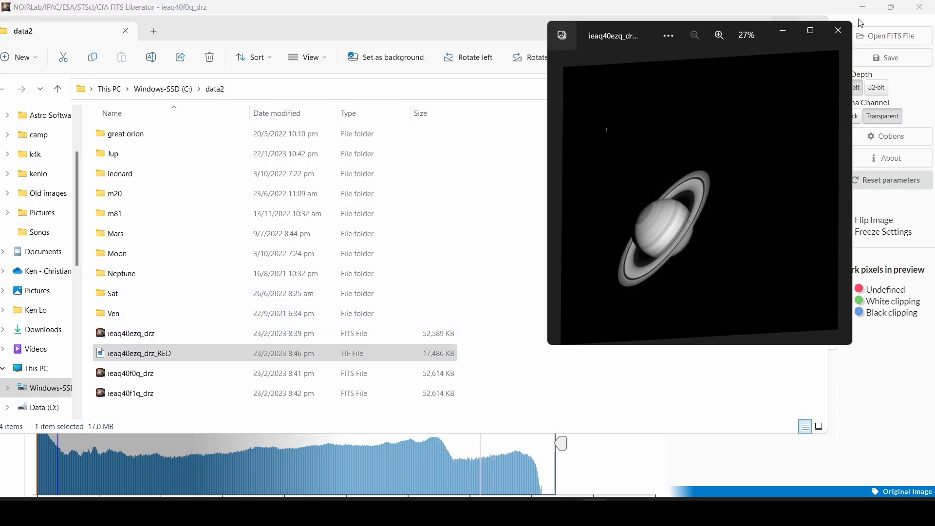
pyautogui.click(761, 18)
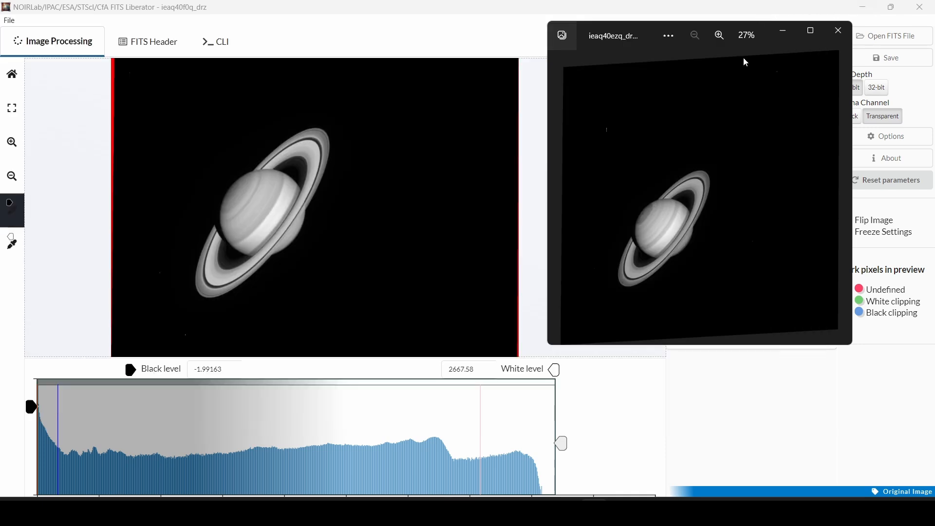
pyautogui.moveTo(559, 444); pyautogui.dragTo(622, 447)
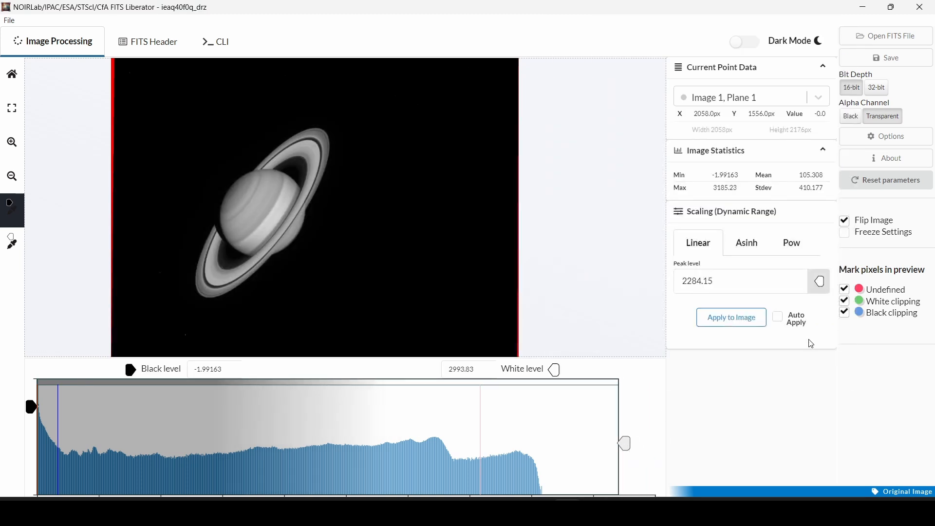
# Save the stretched ieaq40f0q_drz frame as a TIFF in data2
pyautogui.click(865, 58)
pyautogui.click(469, 263)
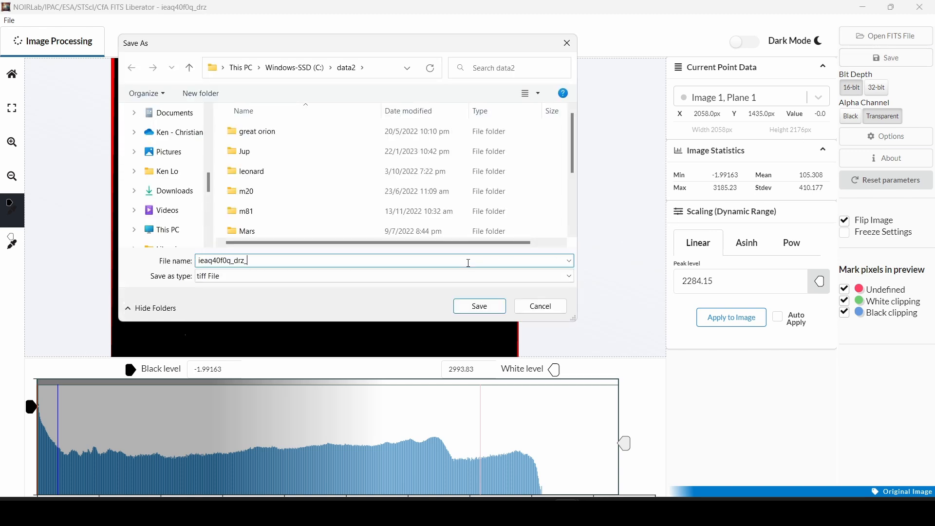
pyautogui.press('Return')
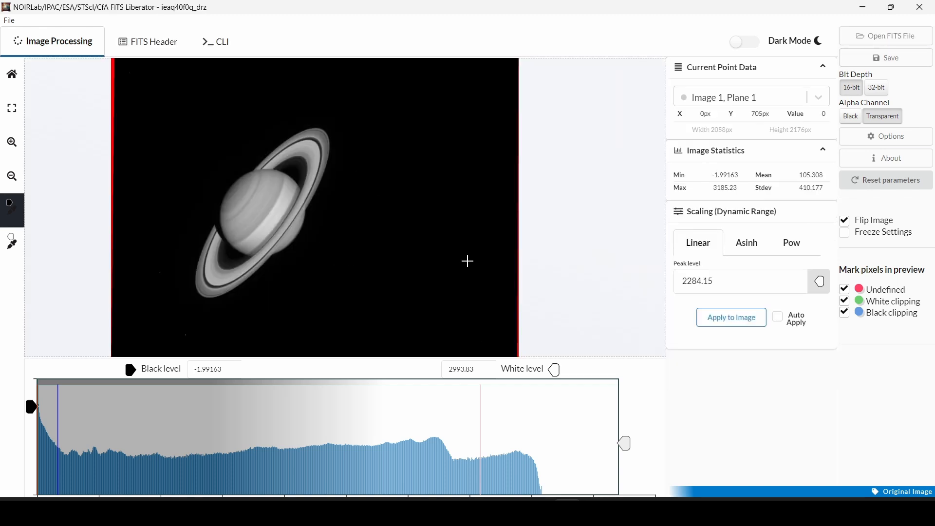
# Open the third Saturn FITS frame, ieaq40f1q_drz
pyautogui.click(896, 35)
pyautogui.scroll(-2, 431, 161)
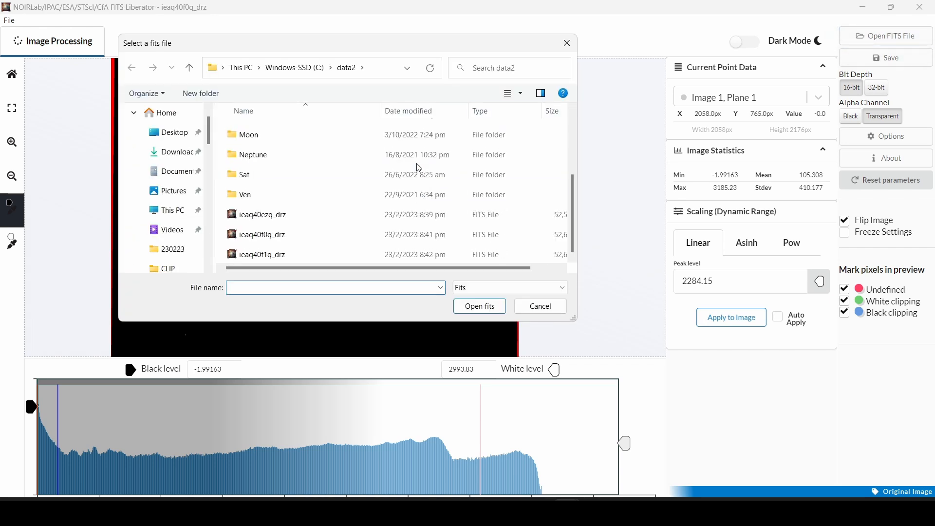
pyautogui.click(349, 256)
pyautogui.click(479, 306)
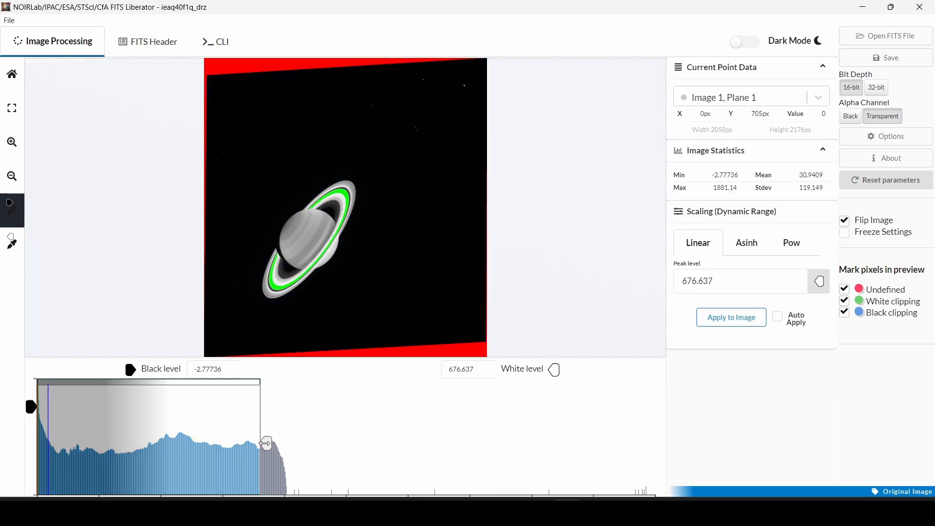
# Raise ieaq40f1q_drz's white level to about 891.728 to clear the ring clipping
pyautogui.moveTo(265, 443)
pyautogui.mouseDown()
pyautogui.moveTo(357, 444)
pyautogui.moveTo(322, 444)
pyautogui.mouseUp()
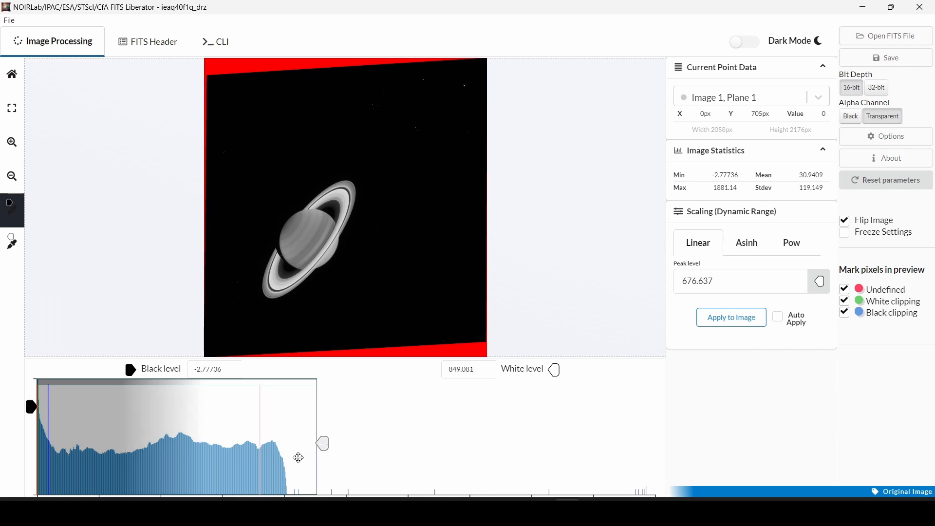
pyautogui.moveTo(319, 445); pyautogui.dragTo(333, 439)
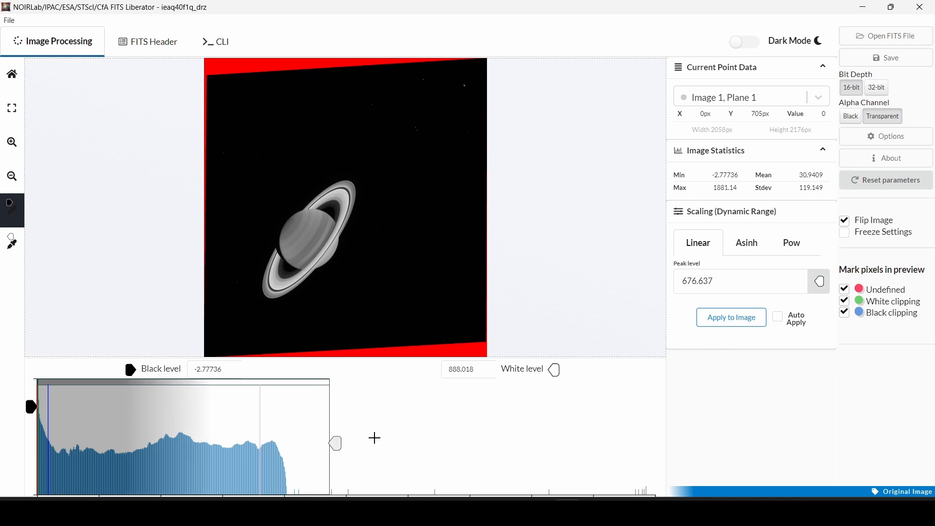
pyautogui.moveTo(593, 513)
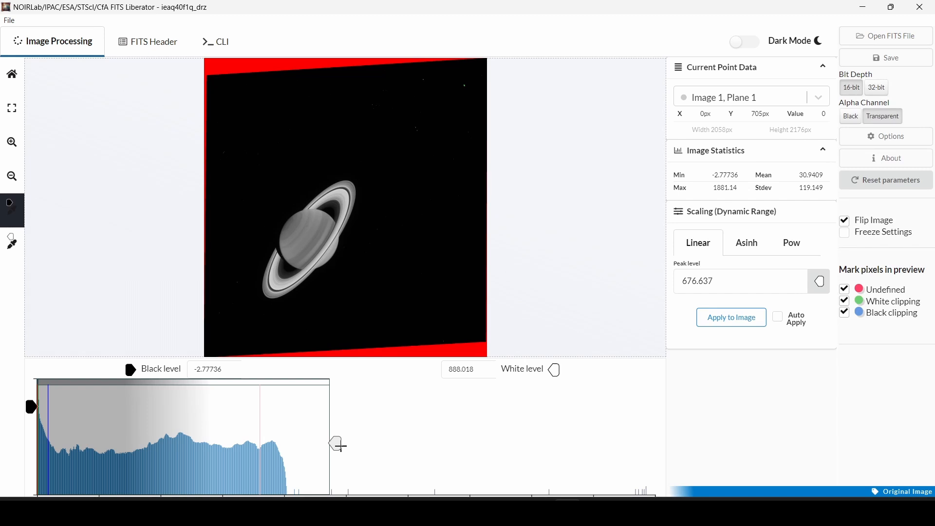
pyautogui.moveTo(339, 445); pyautogui.dragTo(339, 443)
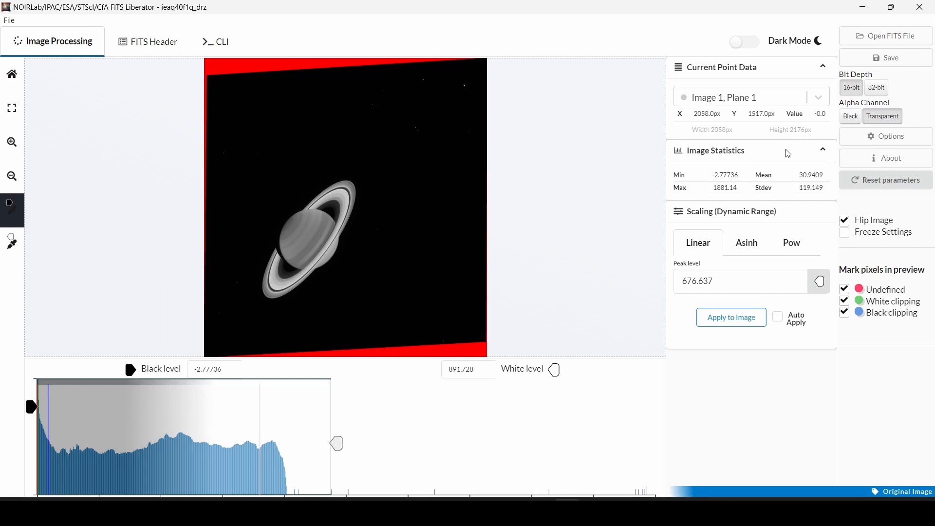
# Save the stretched ieaq40f1q_drz frame as a TIFF in data2
pyautogui.click(879, 58)
pyautogui.click(478, 307)
pyautogui.scroll(5, 302, 242)
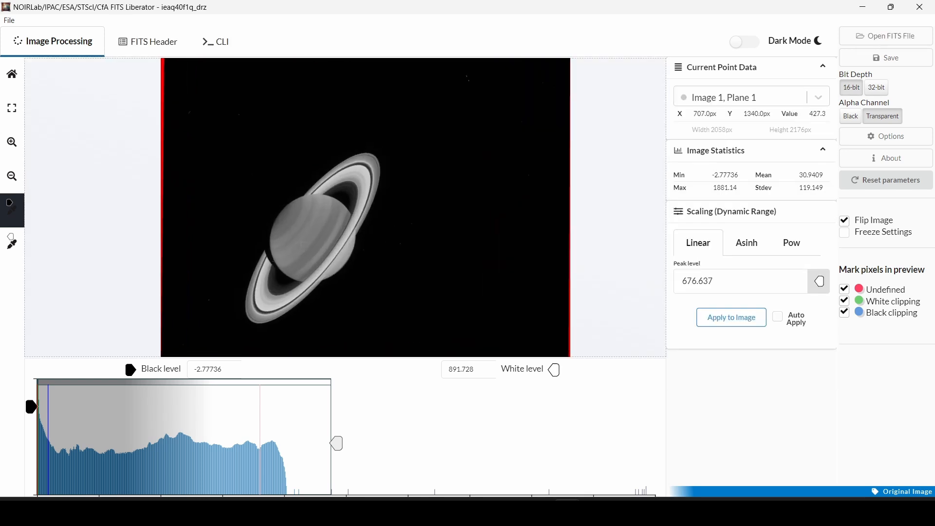
pyautogui.scroll(-5, 287, 208)
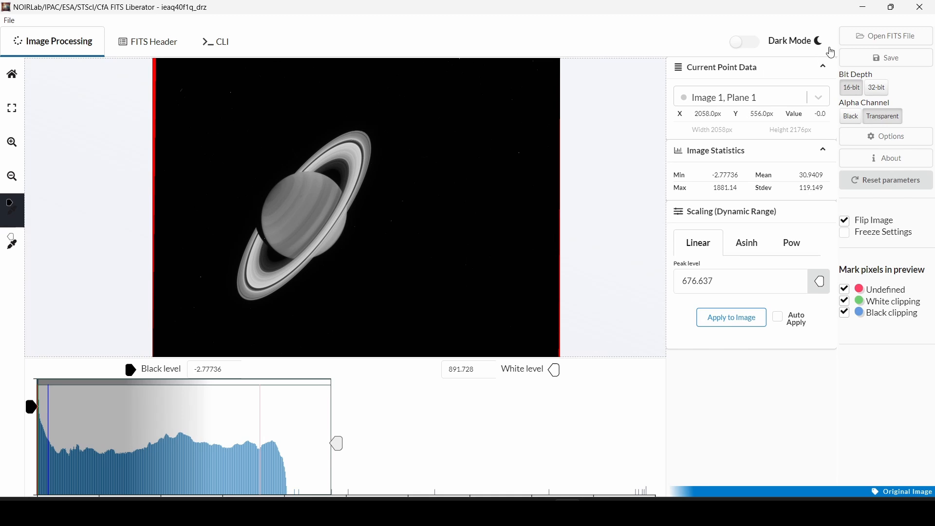
# Close FITS Liberator and the Photos viewer, then launch ImPPG from Windows search
pyautogui.click(914, 12)
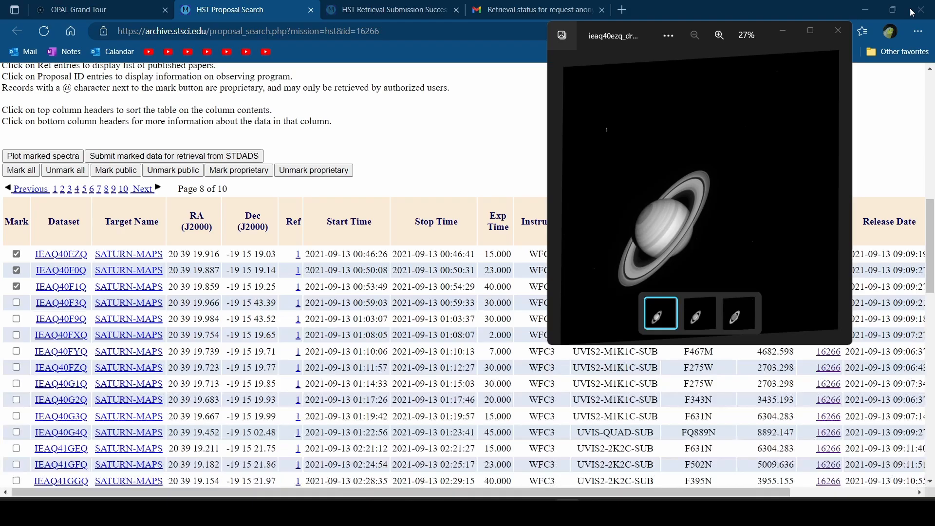
pyautogui.click(840, 30)
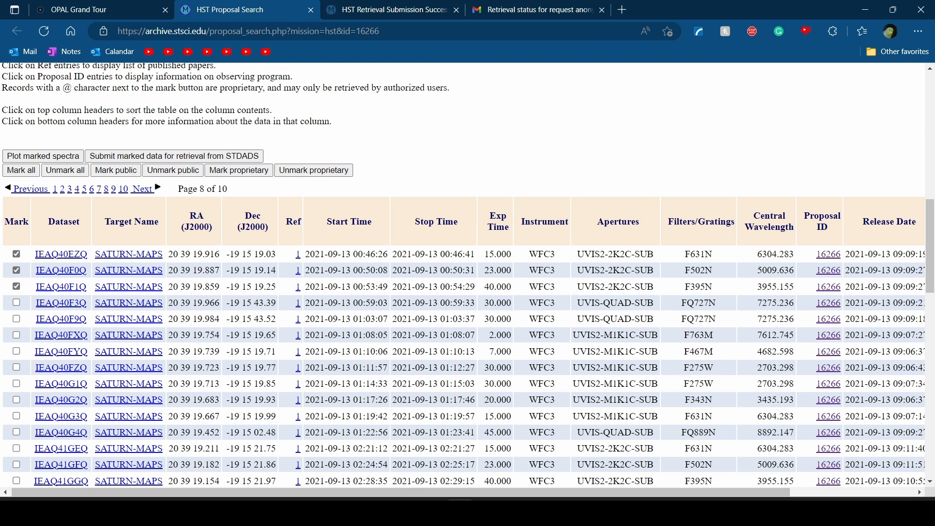
pyautogui.press('super+s')
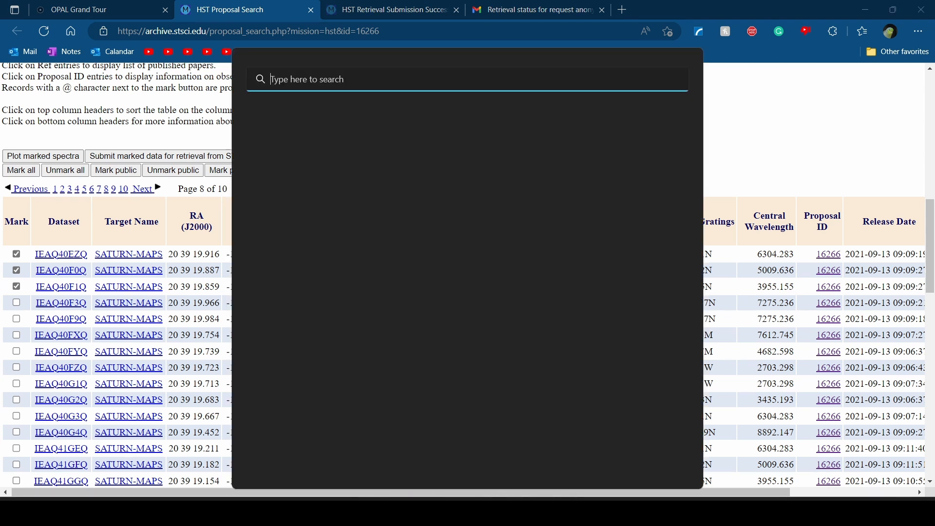
pyautogui.write('im')
pyautogui.write('mp')
pyautogui.press('BackSpace')
pyautogui.press('BackSpace')
pyautogui.press('BackSpace')
pyautogui.write('ppg')
pyautogui.press('BackSpace')
pyautogui.press('BackSpace')
pyautogui.press('BackSpace')
pyautogui.write('mppg.exe')
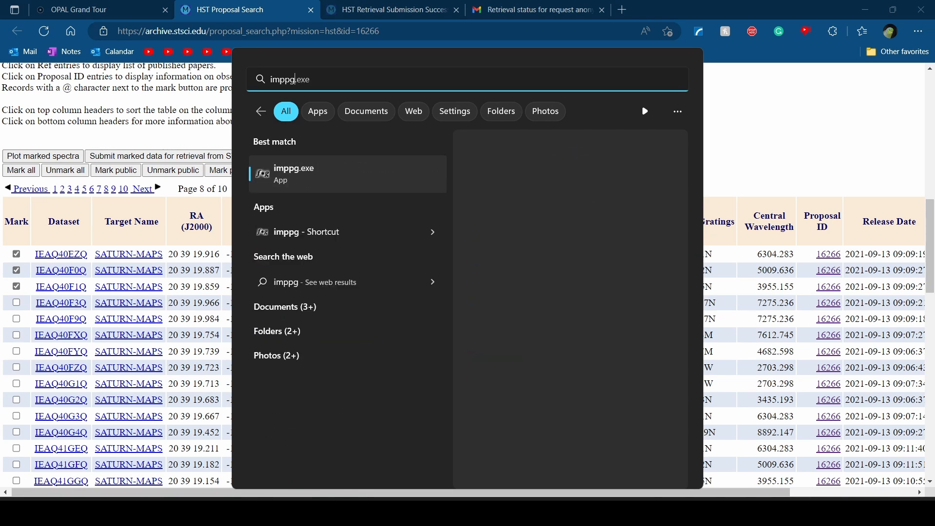
pyautogui.click(359, 184)
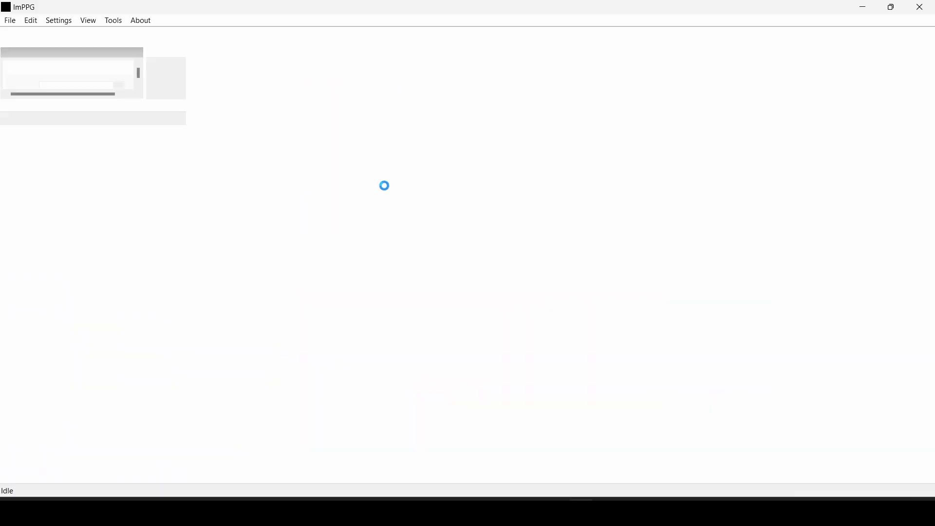
# Try opening ieaq40ezq_drz_RED from C:\data2 in ImPPG and dismiss the could-not-open error
pyautogui.click(10, 22)
pyautogui.click(29, 34)
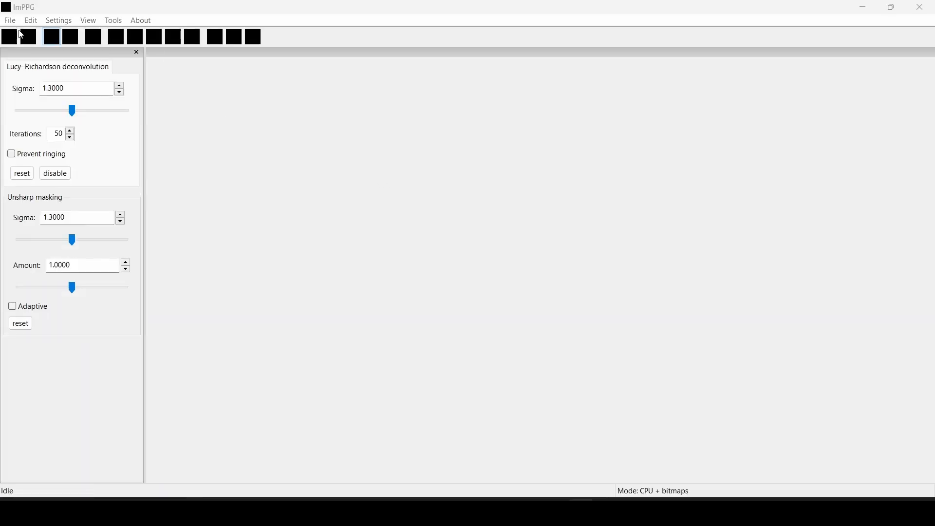
pyautogui.click(271, 202)
pyautogui.click(375, 166)
pyautogui.doubleClick(375, 167)
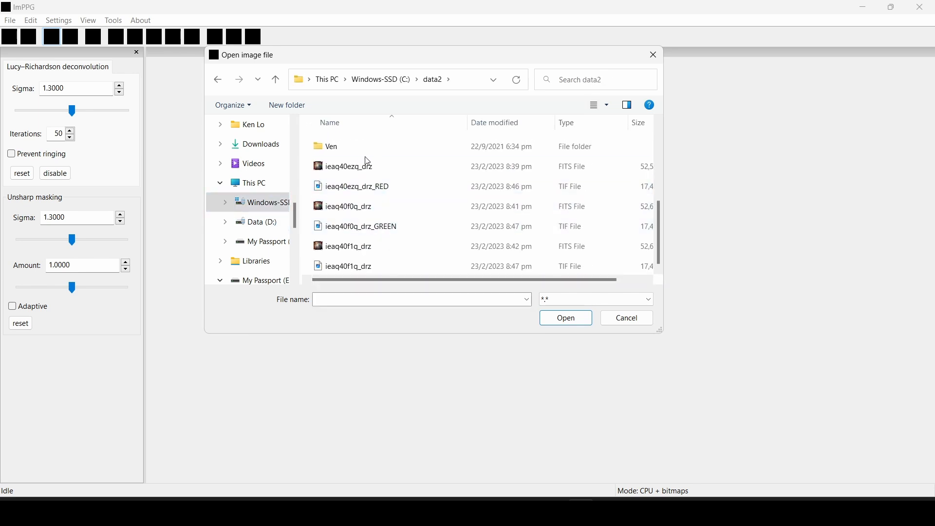
pyautogui.click(375, 189)
pyautogui.click(566, 321)
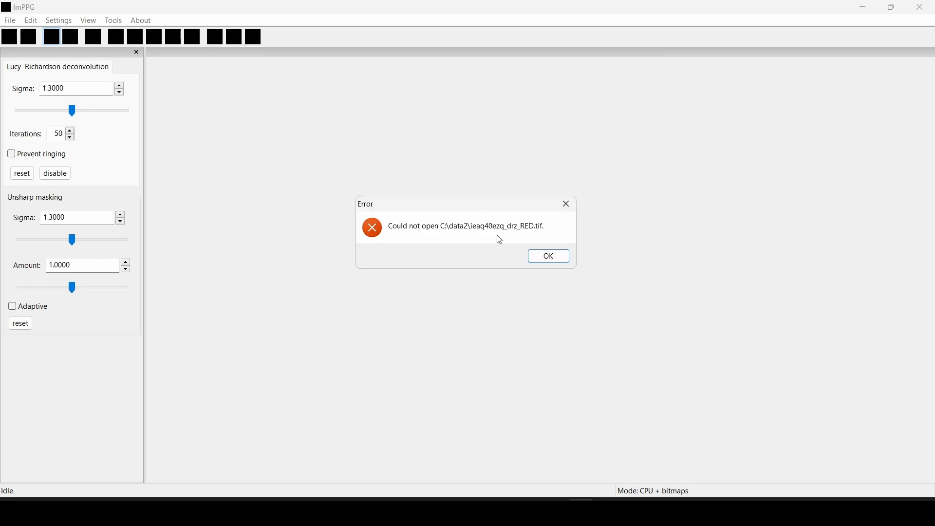
pyautogui.click(540, 257)
# Try opening ieaq40f0q_drz_GREEN.tif in ImPPG and dismiss the error
pyautogui.click(9, 20)
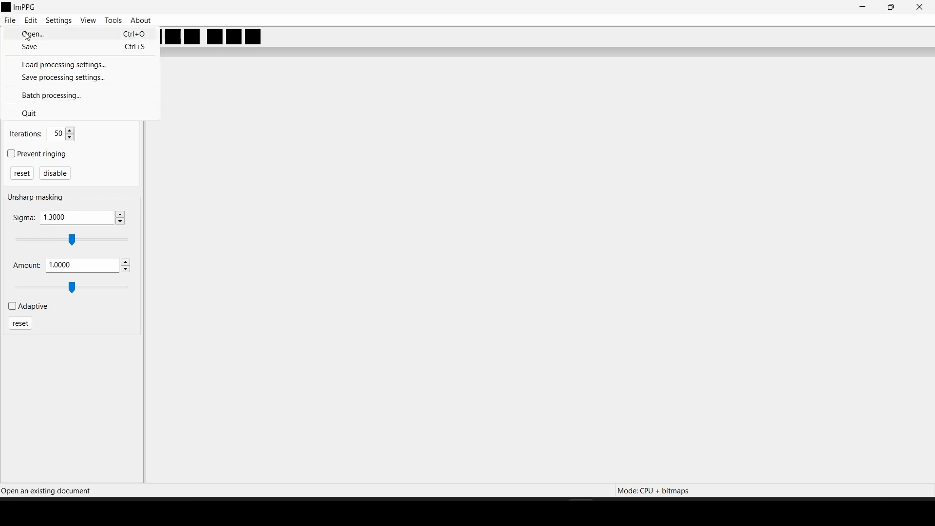
pyautogui.click(28, 35)
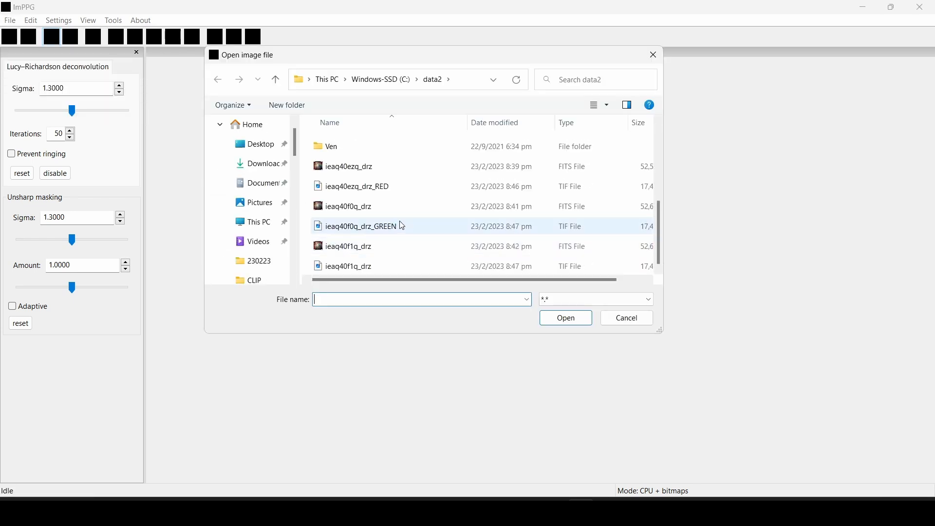
pyautogui.click(403, 228)
pyautogui.click(564, 319)
pyautogui.click(547, 257)
# Launch GIMP 2.10.24 from Windows search
pyautogui.click(402, 500)
pyautogui.write('gim')
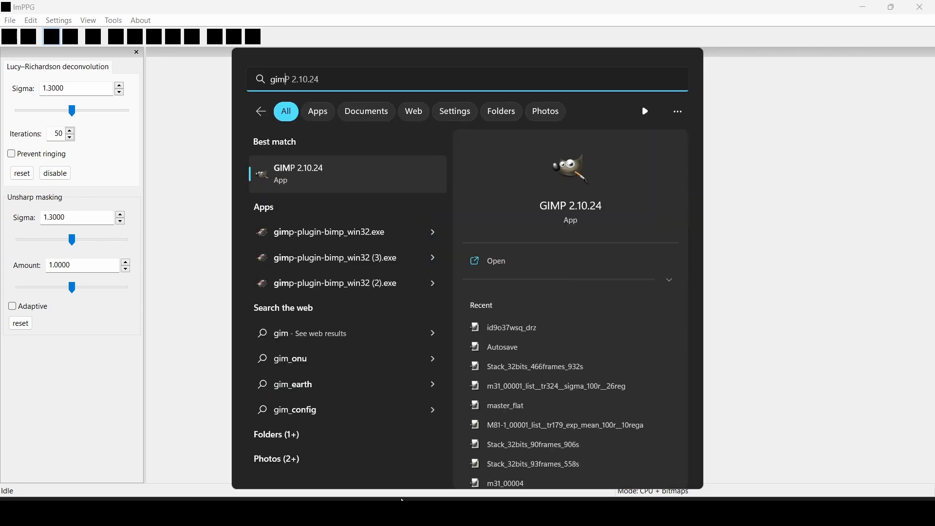
pyautogui.click(340, 173)
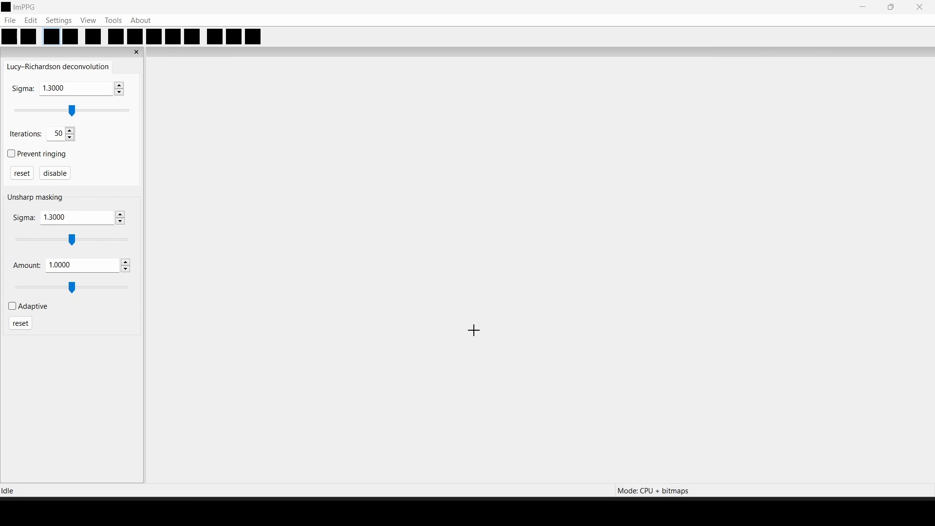
pyautogui.moveTo(580, 512)
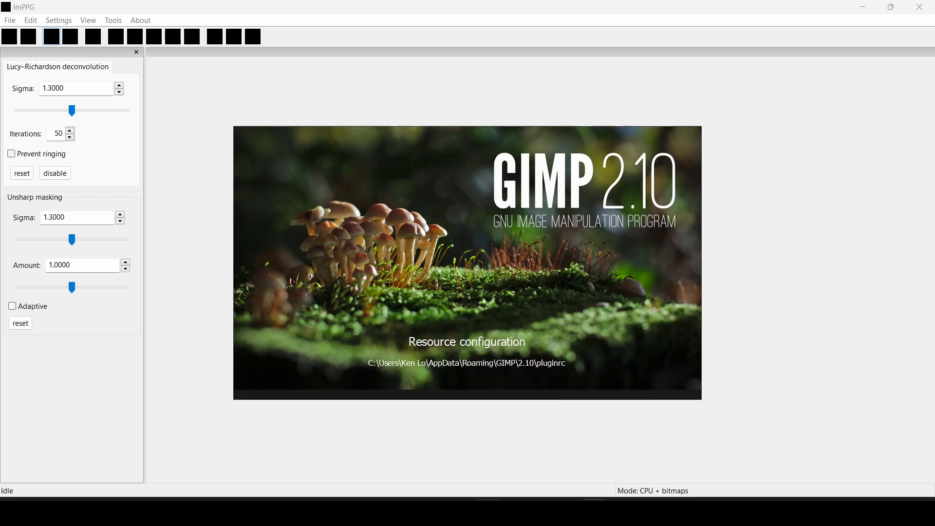
# Open ieaq40ezq_drz_RED.tif from data2 in GIMP and flatten it to fill the transparent corners
pyautogui.click(487, 511)
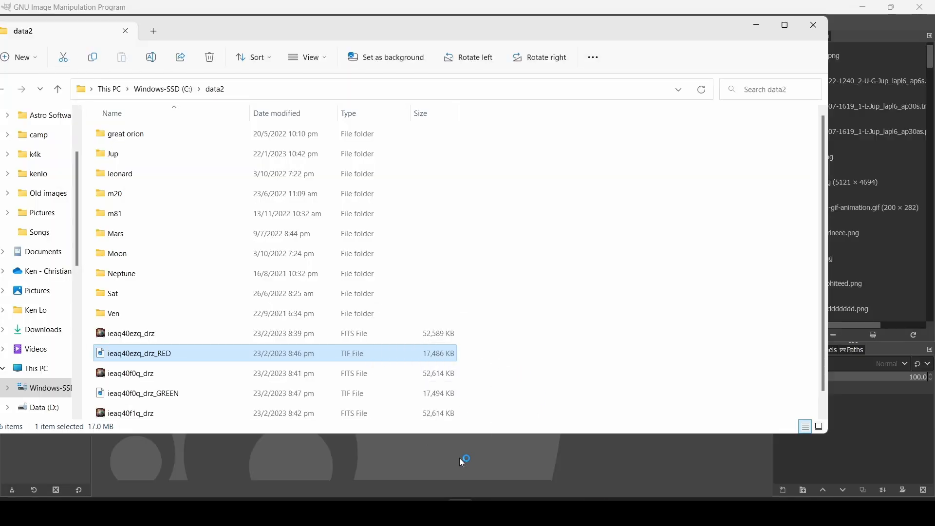
pyautogui.click(754, 24)
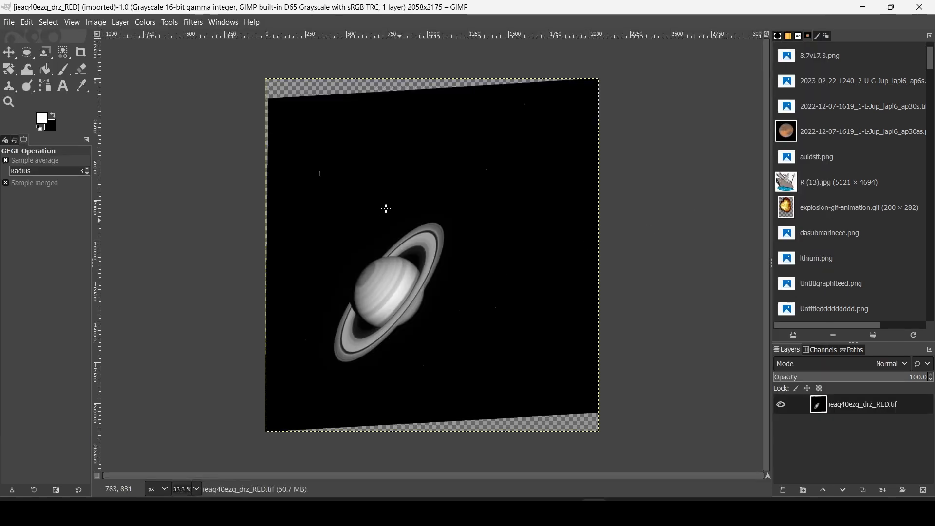
pyautogui.rightClick(838, 410)
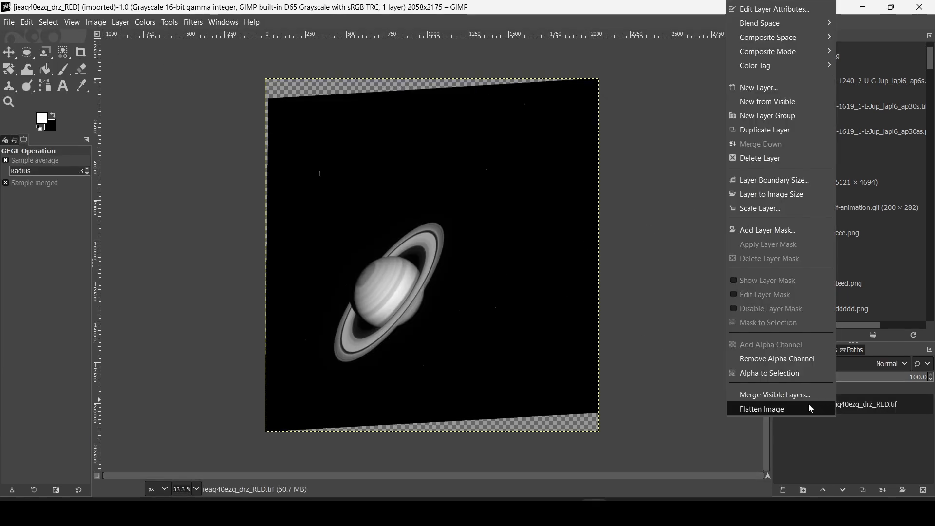
pyautogui.click(793, 411)
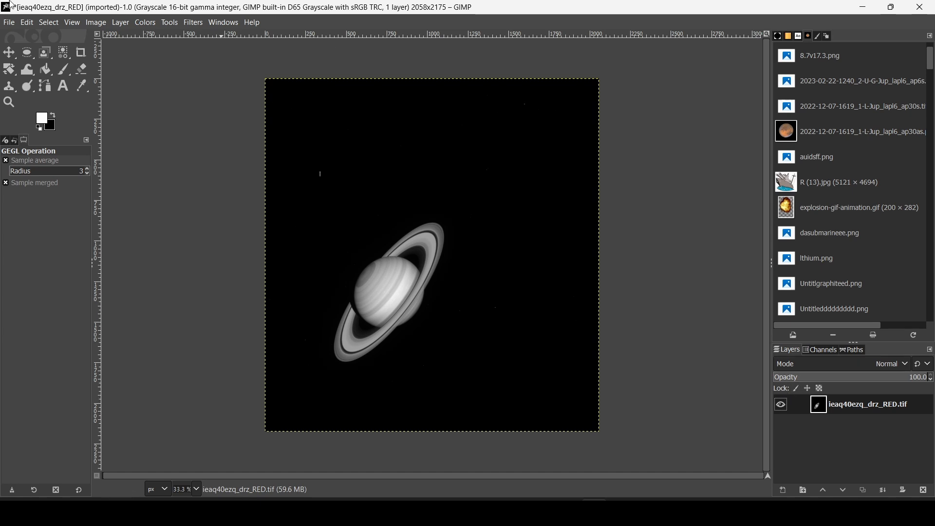
pyautogui.click(8, 23)
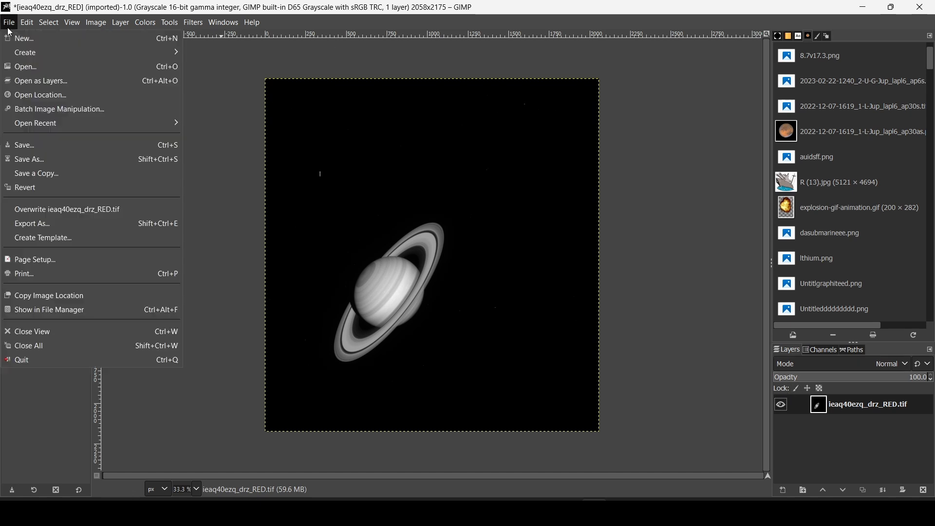
# Export the image as C:\data2\ieaq40ezq_drz_RED.tiff with Save layers unticked
pyautogui.click(72, 222)
pyautogui.click(415, 101)
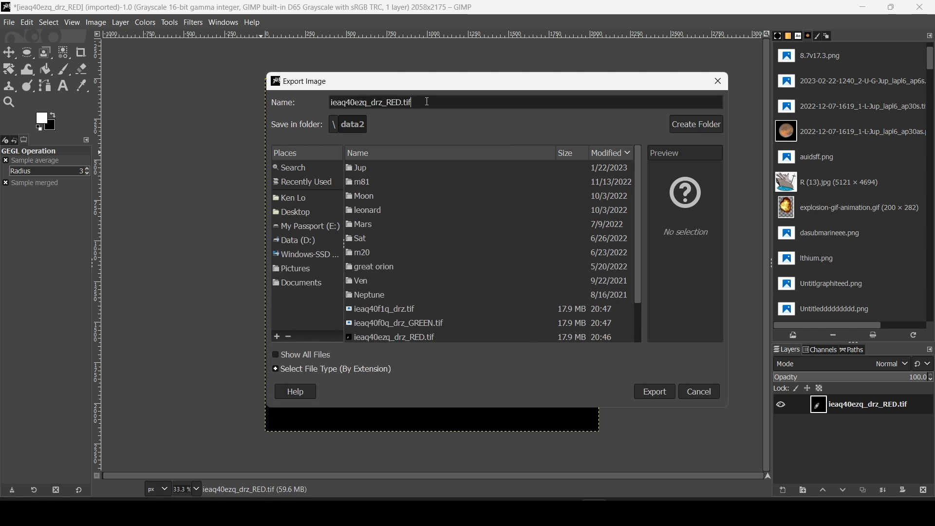
pyautogui.write('f')
pyautogui.press('Return')
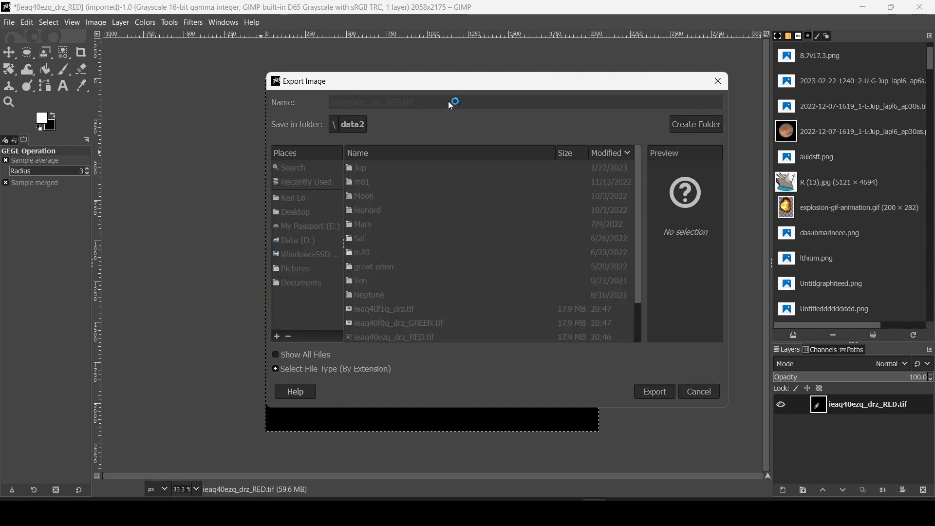
pyautogui.click(415, 277)
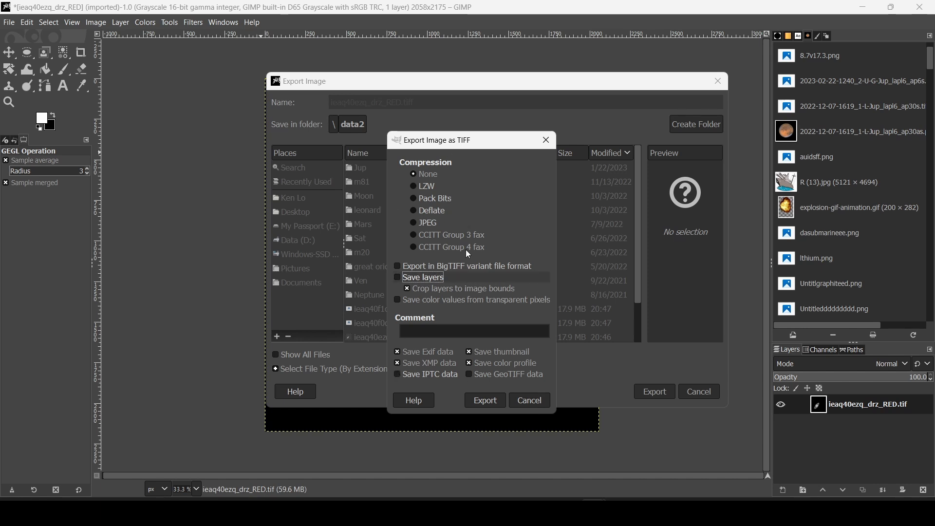
pyautogui.click(492, 400)
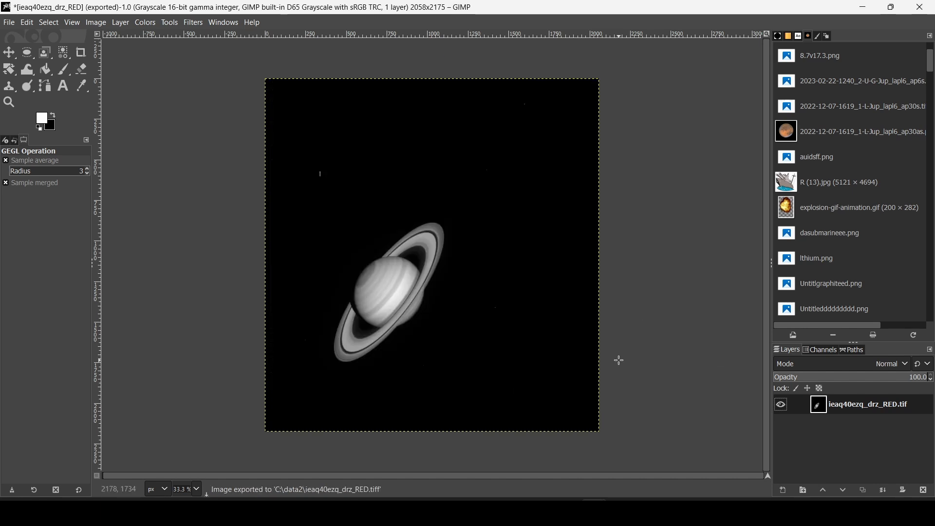
pyautogui.click(568, 511)
# Open ieaq40ezq_drz_RED.tiff in ImPPG
pyautogui.click(8, 20)
pyautogui.click(30, 33)
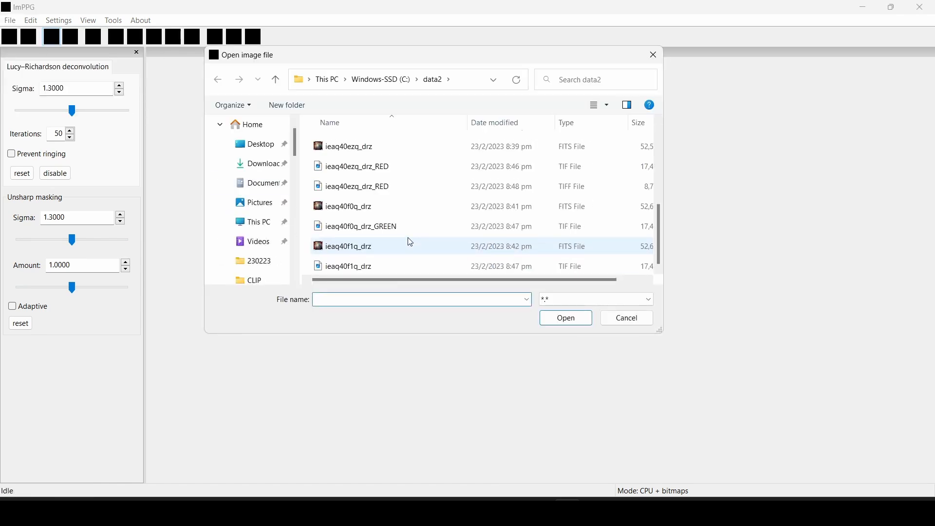
pyautogui.click(392, 181)
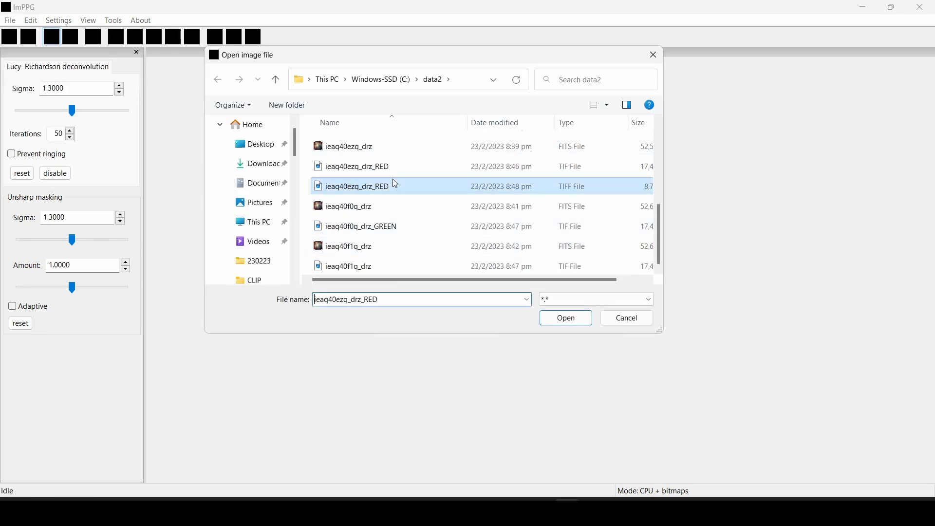
pyautogui.click(567, 319)
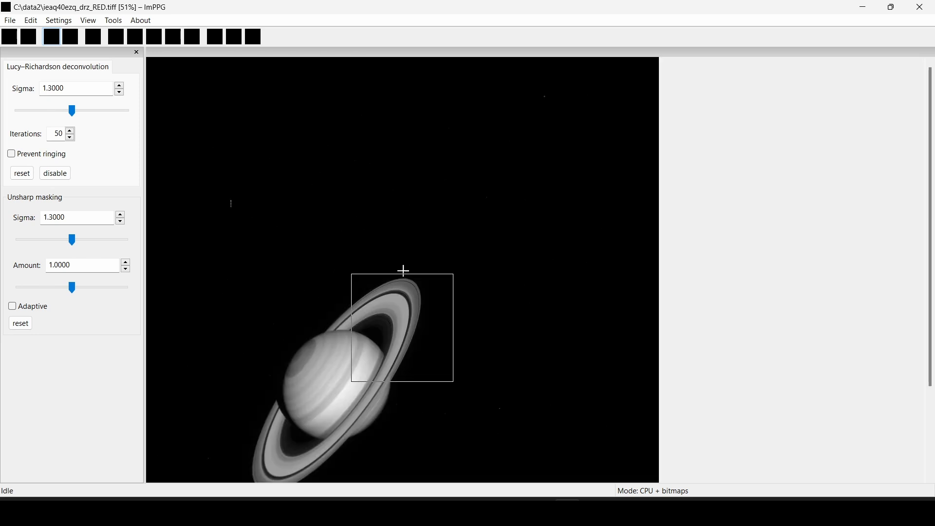
# Draw the processing area around Saturn and its rings, then disable Lucy–Richardson deconvolution
pyautogui.scroll(2, 466, 144)
pyautogui.scroll(-2, 463, 171)
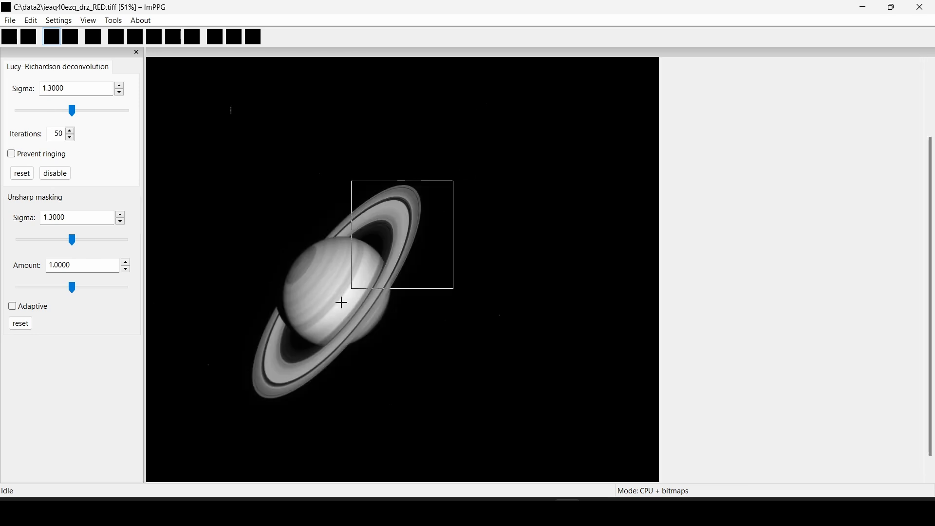
pyautogui.scroll(2, 354, 263)
pyautogui.scroll(-2, 356, 182)
pyautogui.scroll(2, 322, 275)
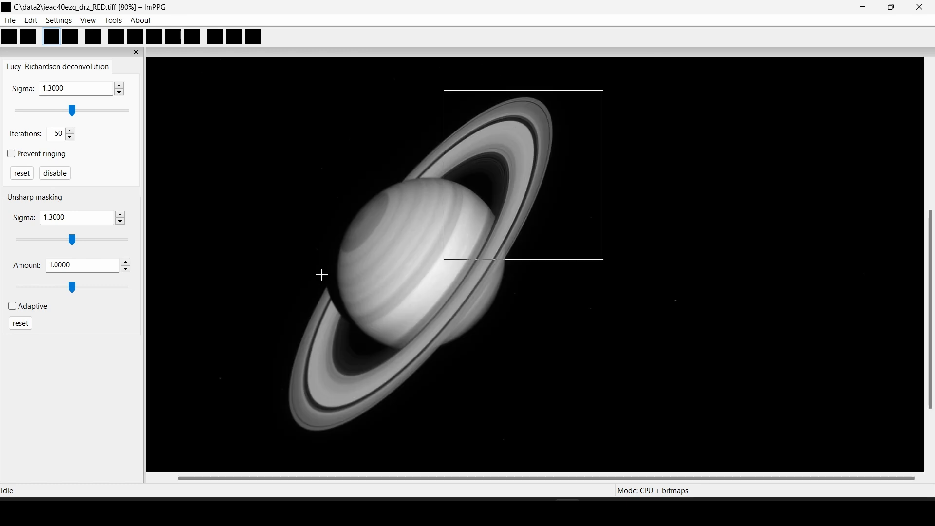
pyautogui.moveTo(327, 95); pyautogui.dragTo(577, 438)
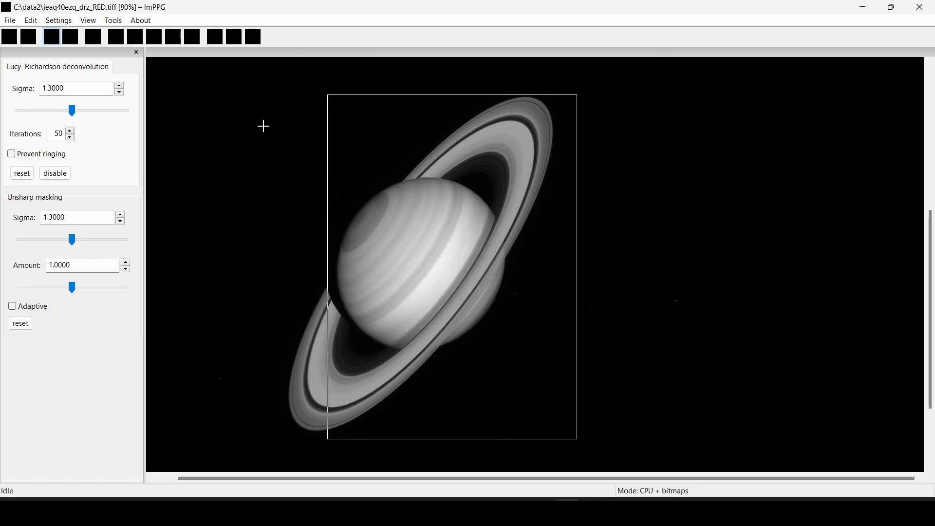
pyautogui.moveTo(208, 76); pyautogui.dragTo(548, 283)
pyautogui.moveTo(628, 437); pyautogui.dragTo(628, 451)
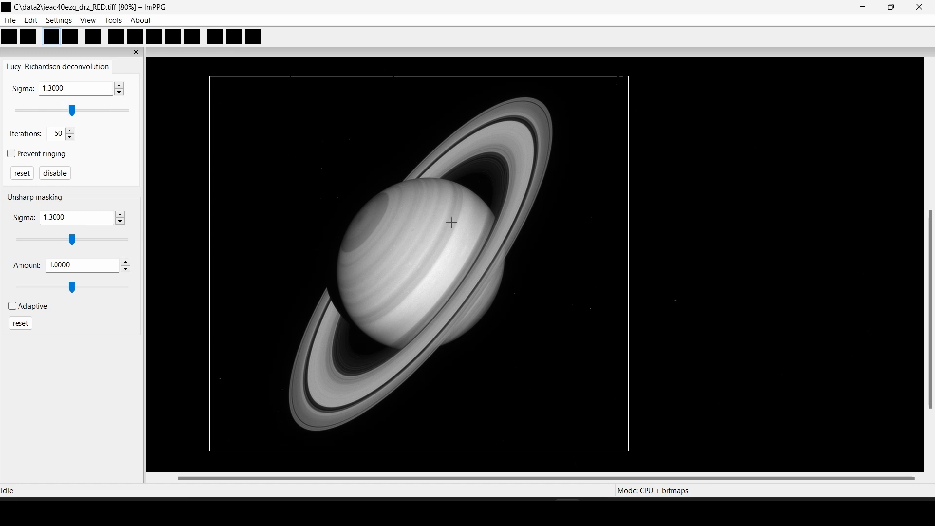
pyautogui.scroll(3, 490, 231)
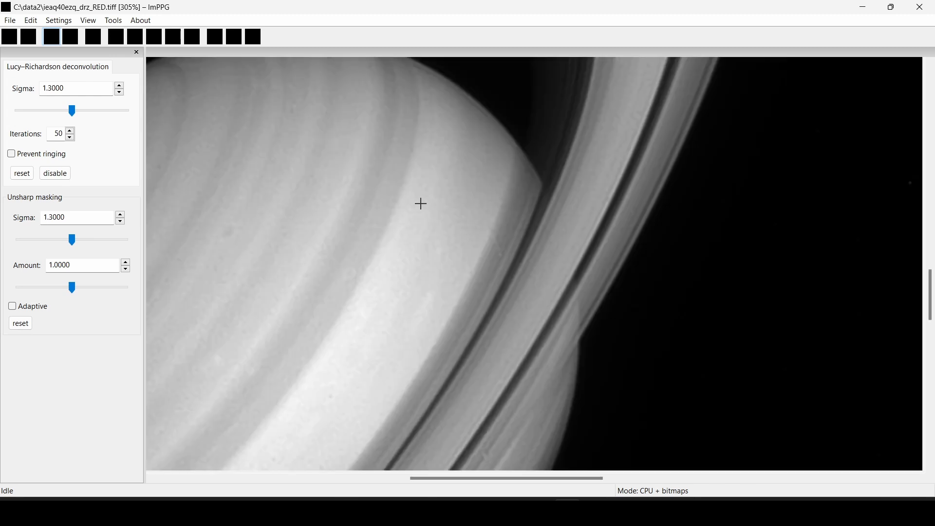
pyautogui.scroll(-5, 439, 193)
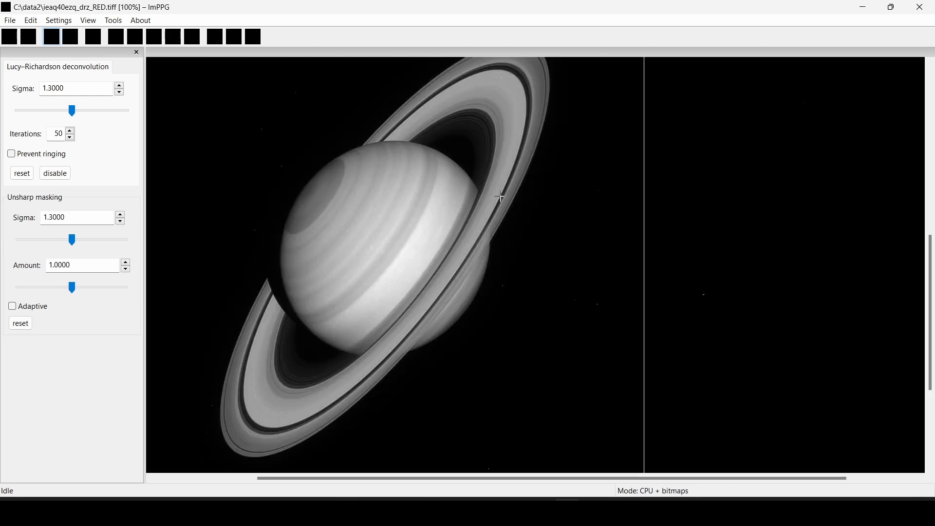
pyautogui.scroll(-1, 503, 194)
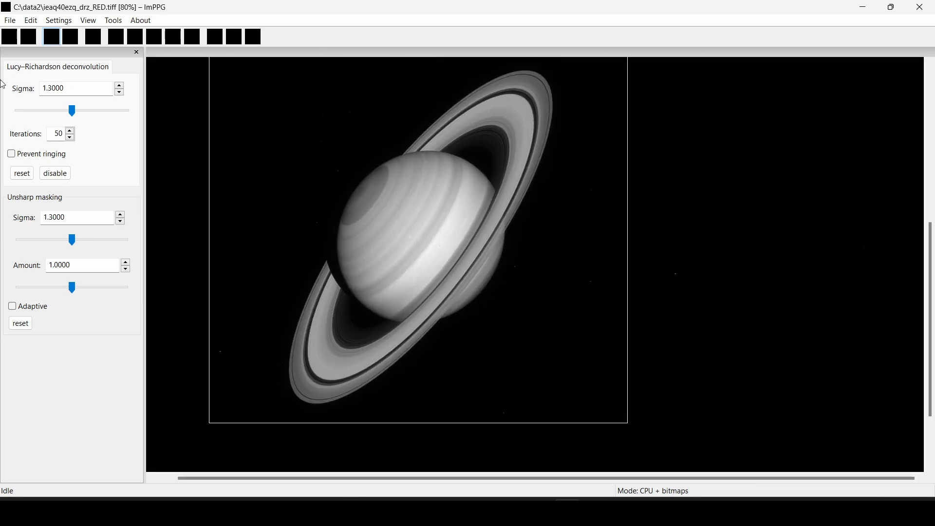
pyautogui.click(69, 175)
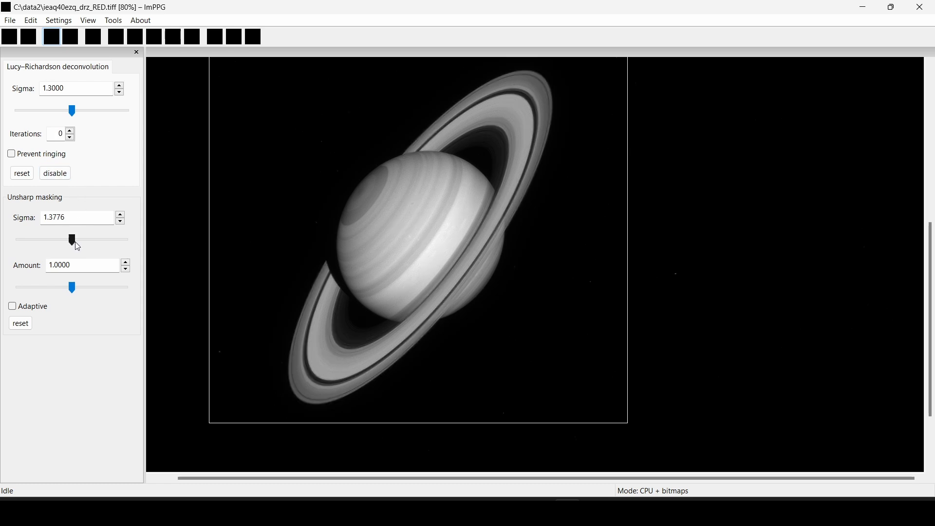
# Set unsharp masking to sigma 1.1999 and amount 3.1110
pyautogui.moveTo(73, 287); pyautogui.dragTo(117, 287)
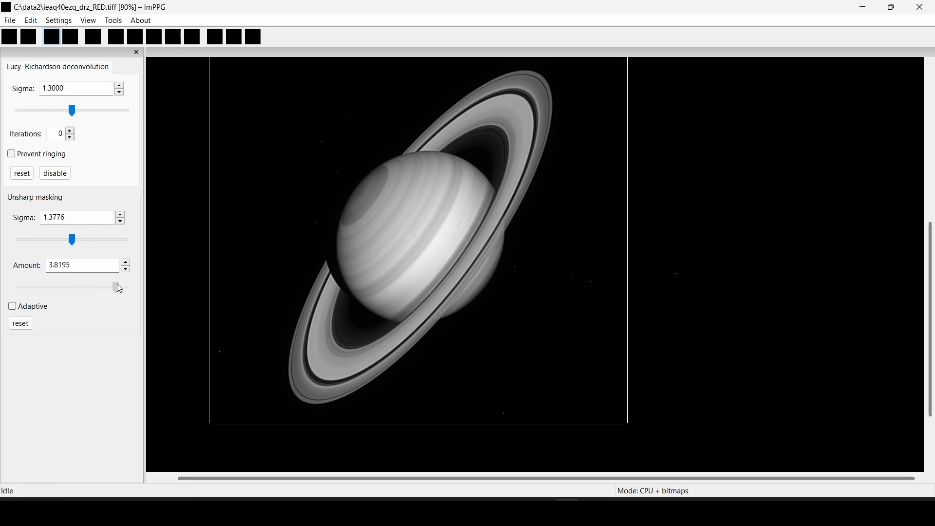
pyautogui.moveTo(72, 241); pyautogui.dragTo(66, 241)
pyautogui.moveTo(74, 283)
pyautogui.mouseDown()
pyautogui.moveTo(54, 283)
pyautogui.moveTo(87, 289)
pyautogui.moveTo(67, 285)
pyautogui.mouseUp()
pyautogui.moveTo(71, 241); pyautogui.dragTo(68, 248)
# Redraw the preview area over Saturn's disk and rings
pyautogui.scroll(-2, 480, 164)
pyautogui.scroll(3, 383, 250)
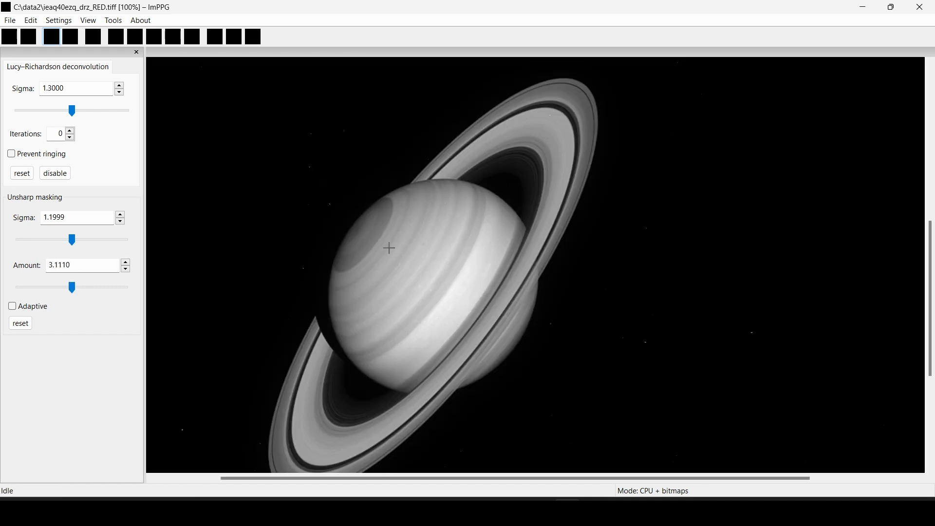
pyautogui.scroll(1, 491, 220)
pyautogui.moveTo(706, 130); pyautogui.dragTo(795, 273)
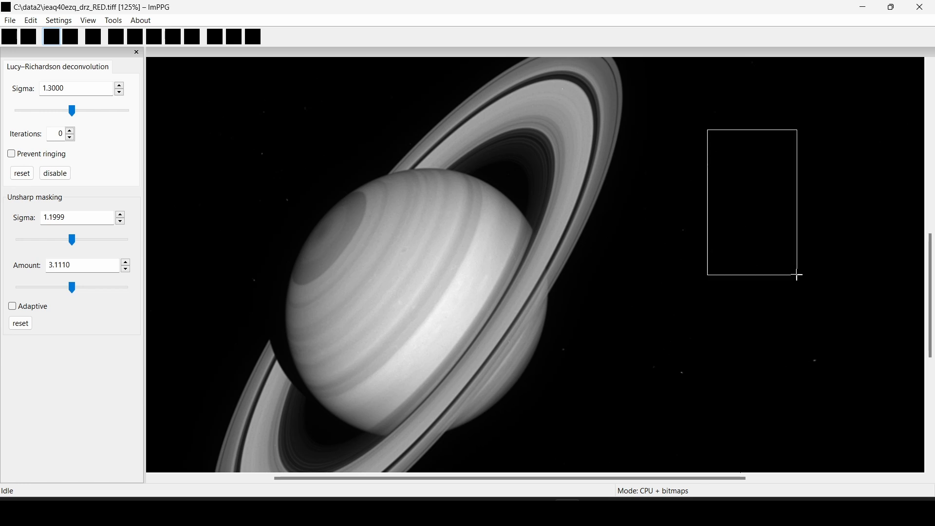
pyautogui.moveTo(440, 157); pyautogui.dragTo(584, 342)
pyautogui.moveTo(302, 176); pyautogui.dragTo(624, 384)
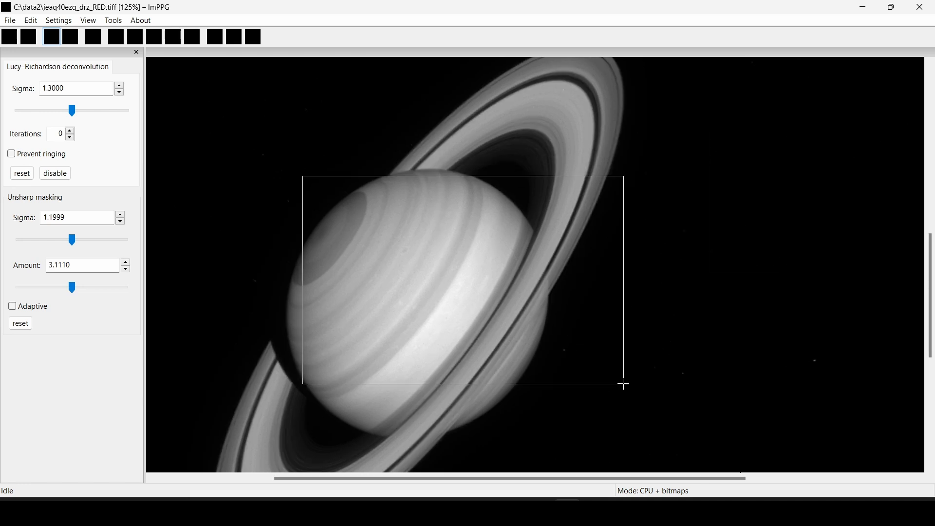
# Apply the sharpening to the entire image with Select and process all
pyautogui.scroll(3, 399, 304)
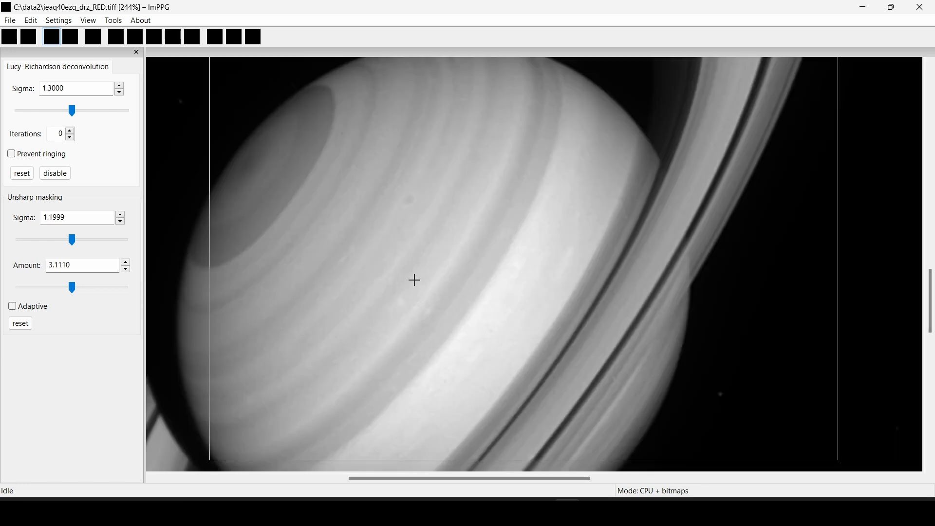
pyautogui.scroll(-3, 477, 215)
pyautogui.scroll(-3, 475, 197)
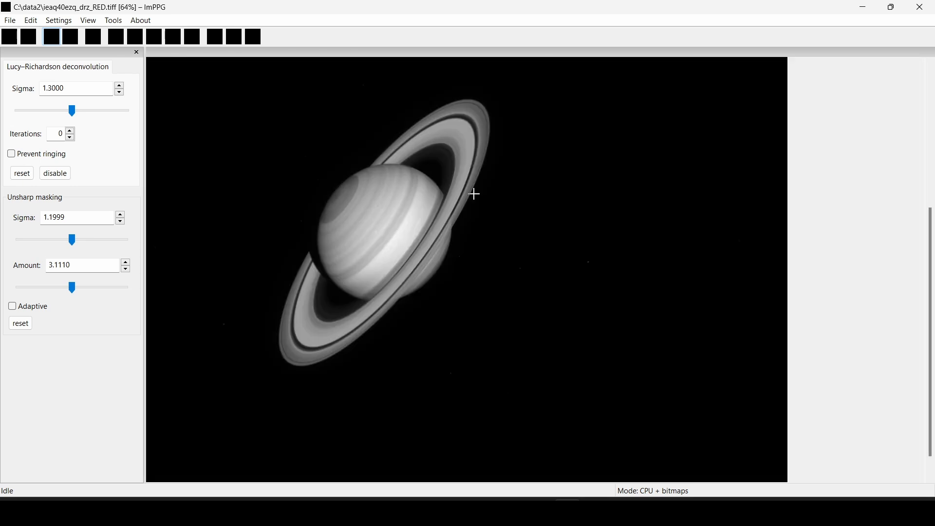
pyautogui.click(40, 23)
pyautogui.click(45, 34)
pyautogui.scroll(-1, 473, 232)
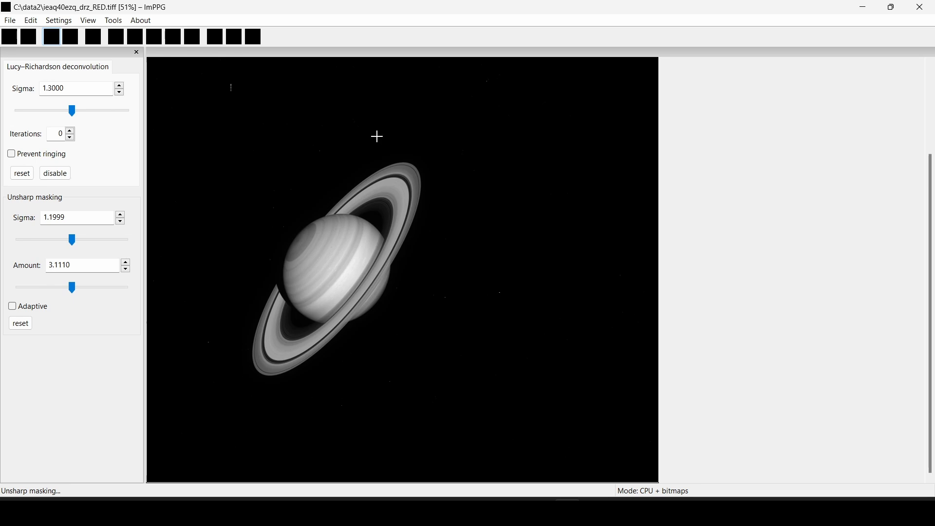
# Start saving the sharpened frame with TIFF 16-bit as the format
pyautogui.click(31, 20)
pyautogui.click(32, 20)
pyautogui.click(10, 21)
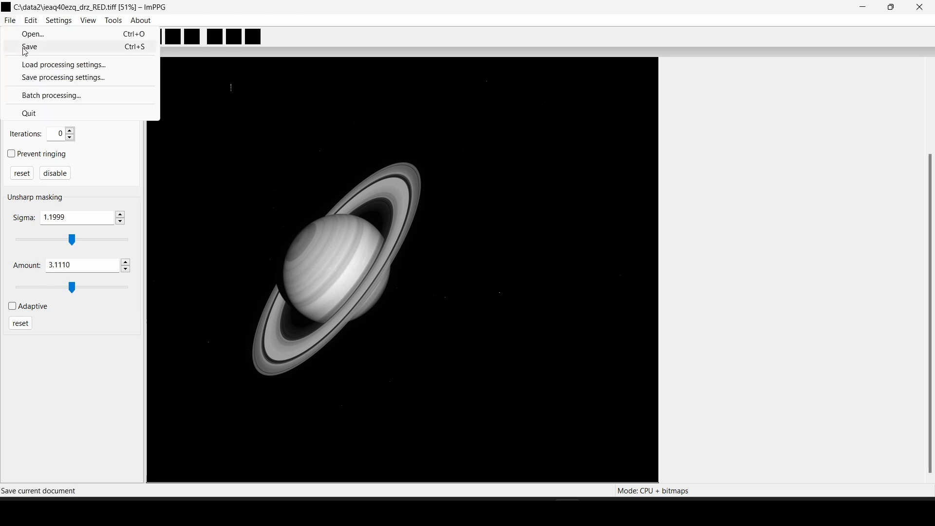
pyautogui.click(36, 48)
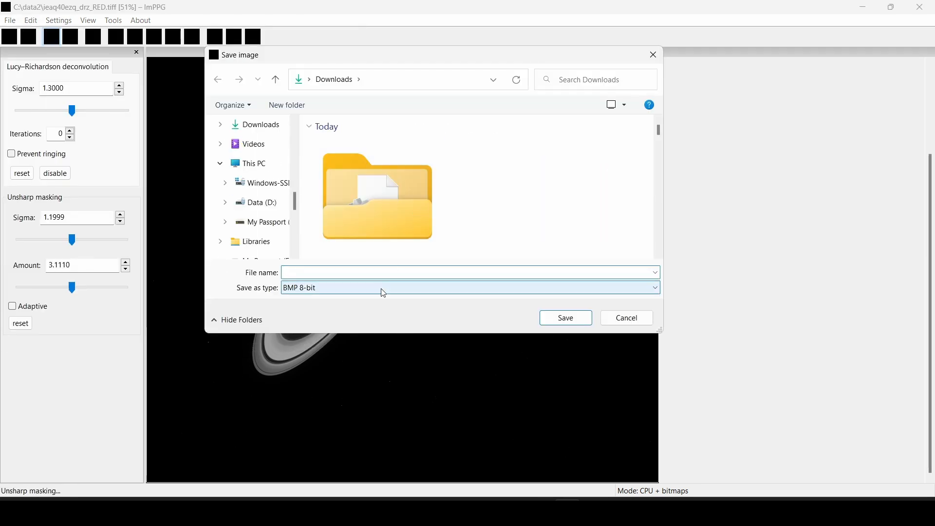
pyautogui.click(354, 290)
pyautogui.click(327, 329)
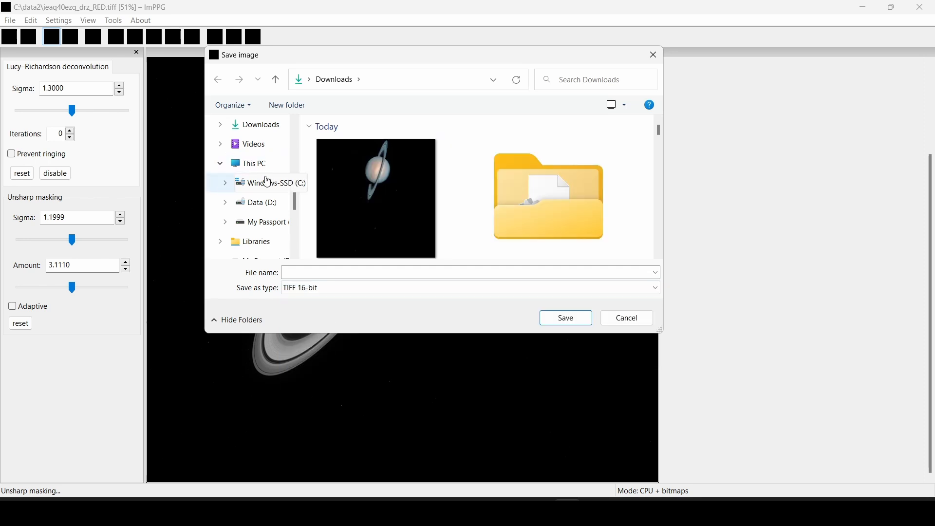
# Save it into C:\data2 under the name RED_SATURN
pyautogui.click(261, 184)
pyautogui.doubleClick(383, 161)
pyautogui.scroll(-2, 416, 185)
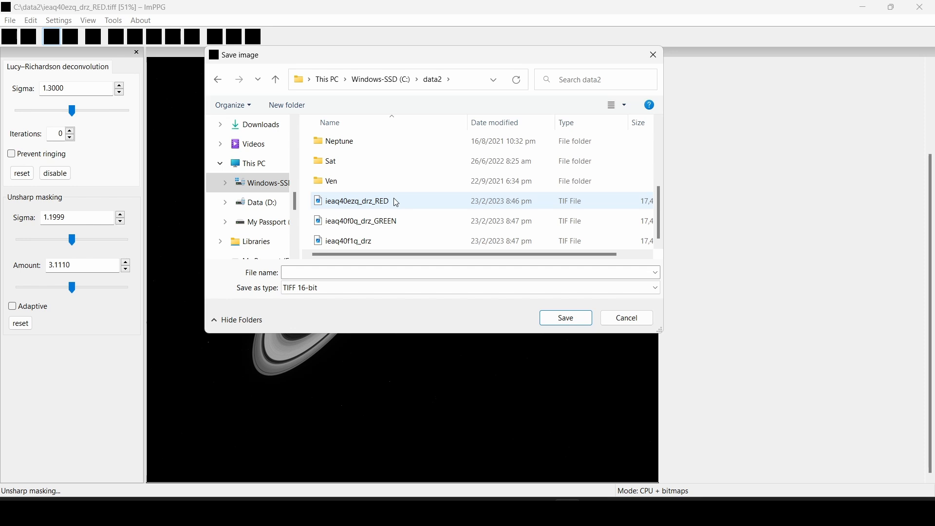
pyautogui.click(388, 271)
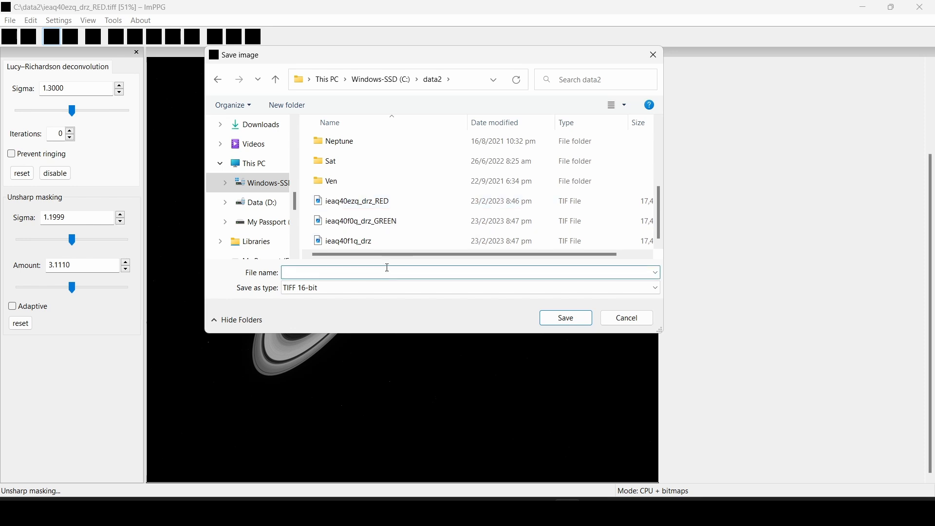
pyautogui.write('RED_SATURN')
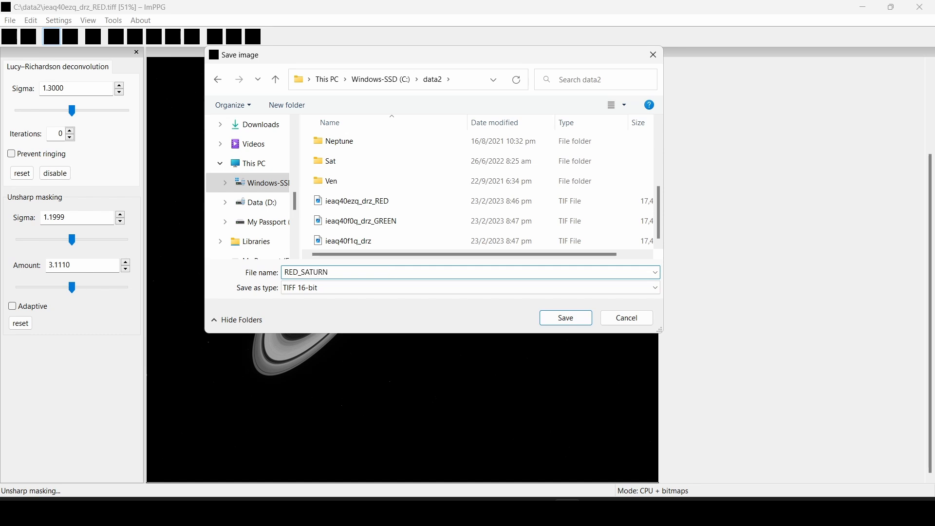
pyautogui.press('Return')
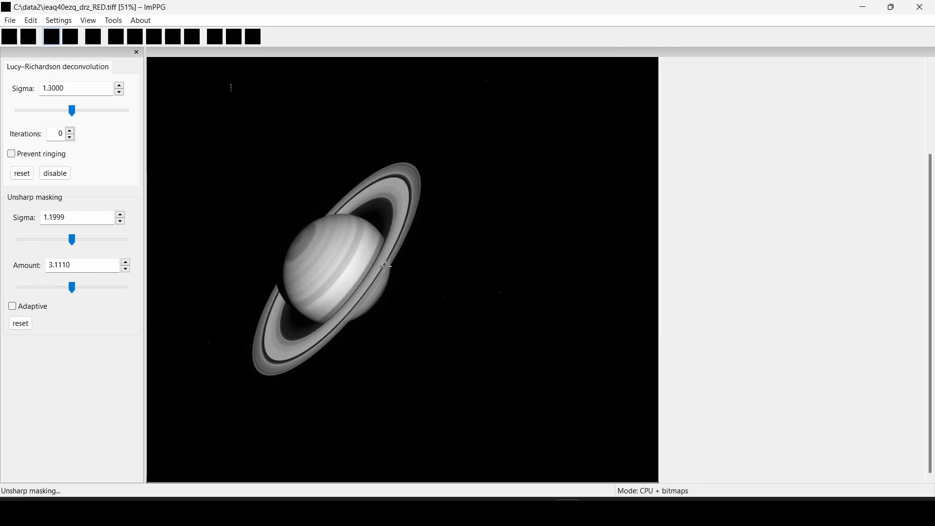
pyautogui.hotkey('alt', 'f')
pyautogui.press('Right')
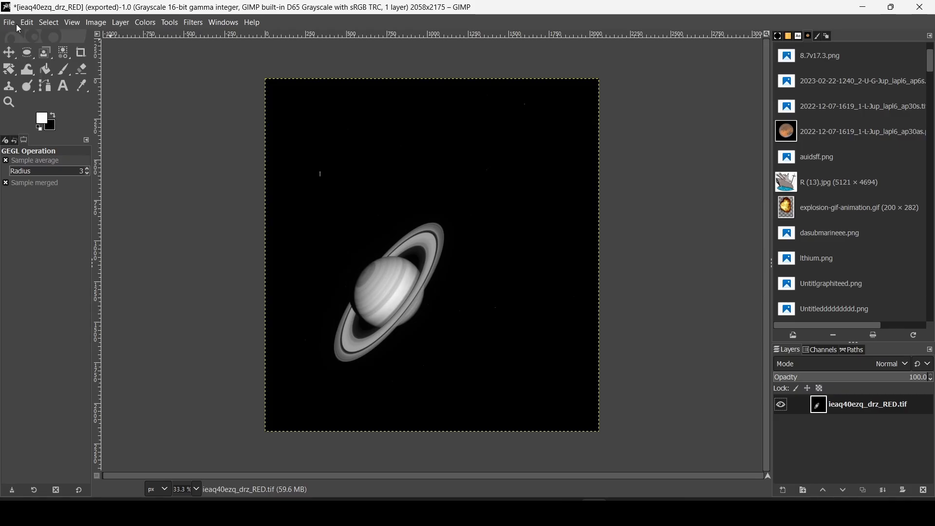
# Close the red Saturn image in GIMP, discarding its changes
pyautogui.click(15, 23)
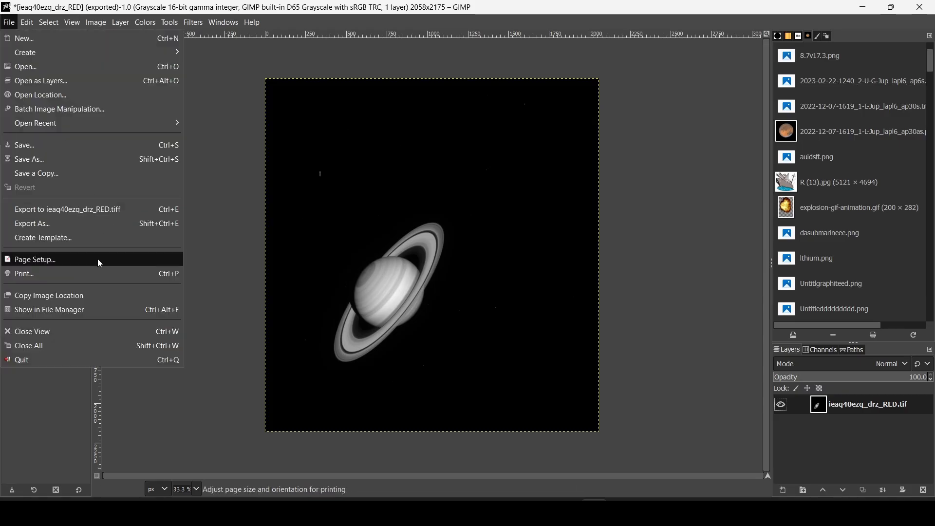
pyautogui.click(49, 330)
pyautogui.click(496, 335)
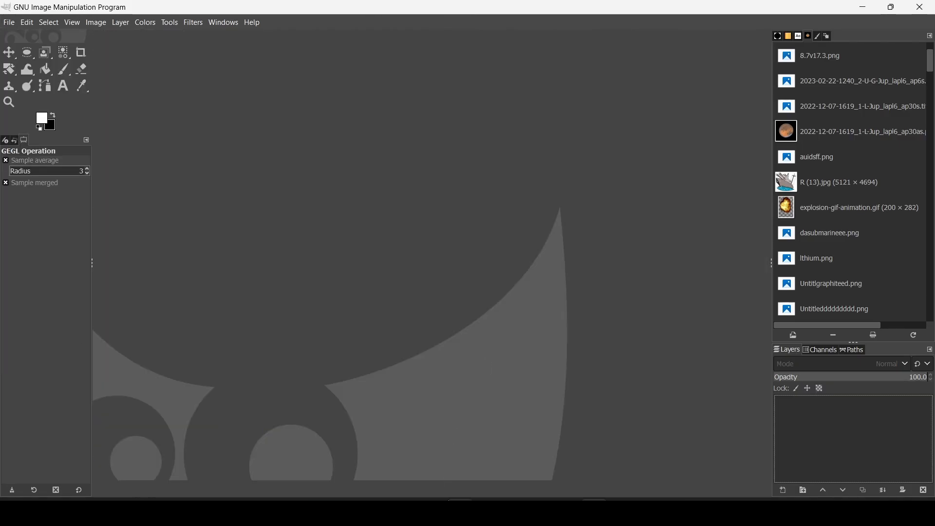
# Open ieaq40f0q_drz_GREEN and flatten it so the corners turn black
pyautogui.hotkey('alt', 'Tab')
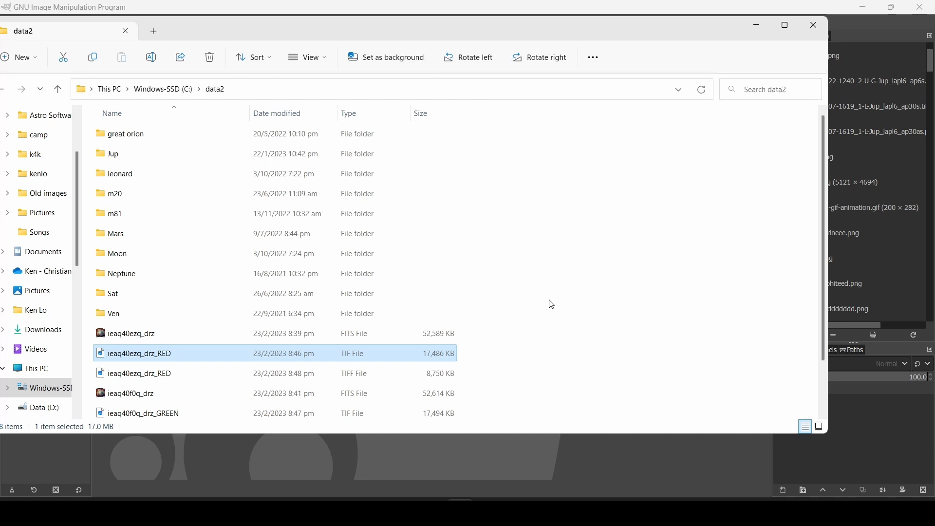
pyautogui.doubleClick(293, 410)
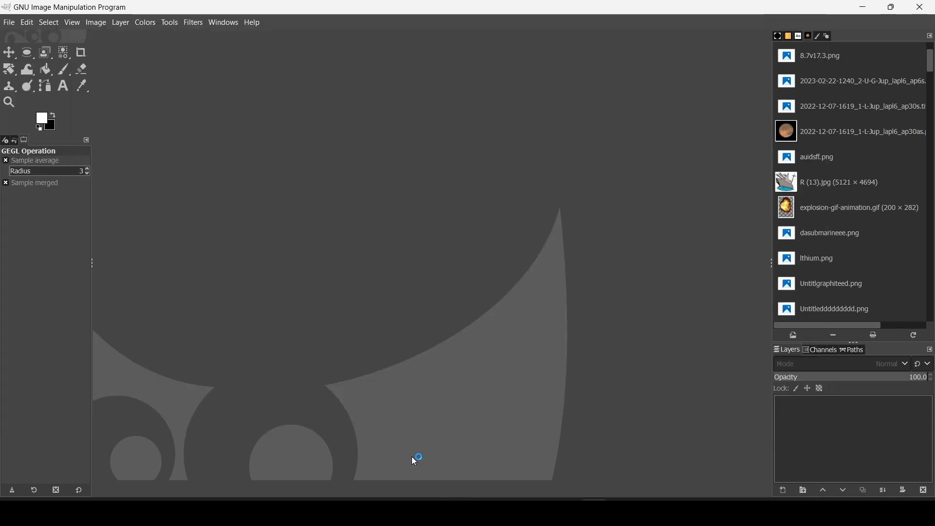
pyautogui.rightClick(825, 417)
pyautogui.click(833, 410)
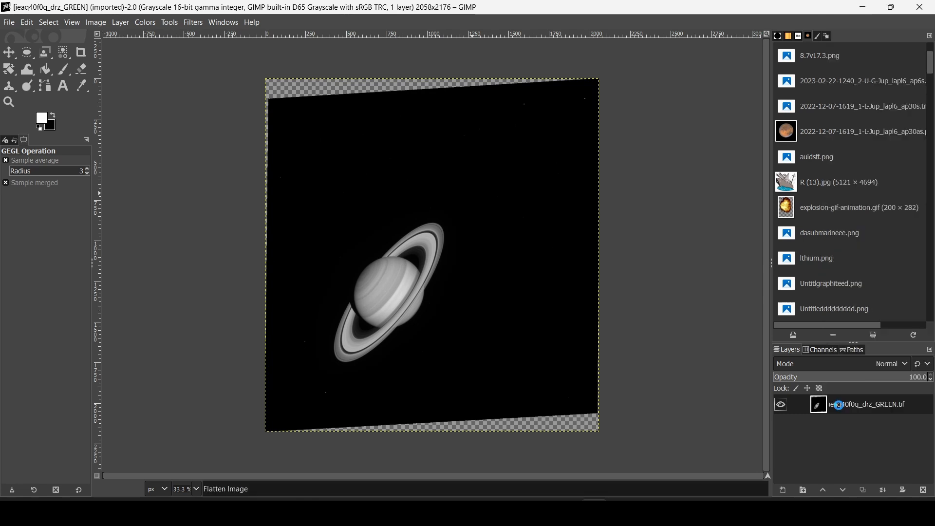
# Export the flattened green frame as an uncompressed TIFF
pyautogui.click(9, 21)
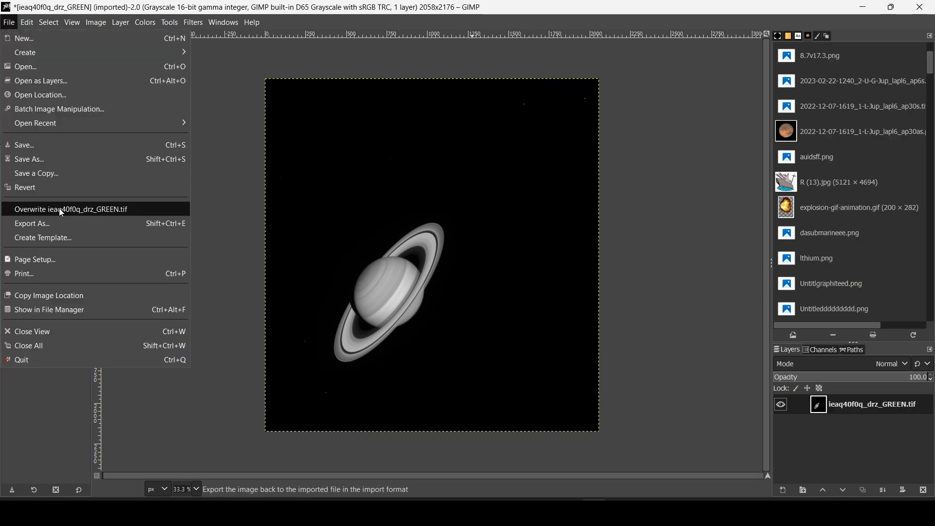
pyautogui.click(58, 224)
pyautogui.click(431, 100)
pyautogui.write('f0q_drz_GREEN.tif')
pyautogui.press('Return')
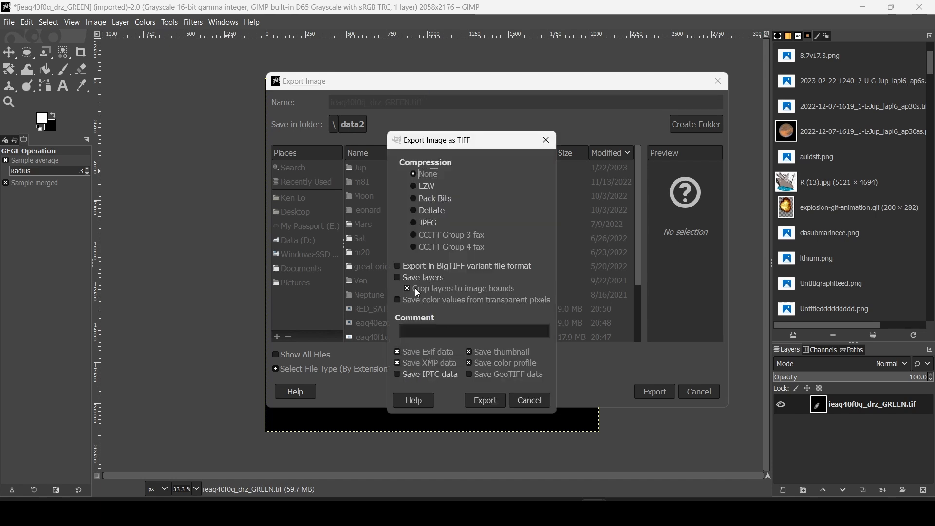
pyautogui.click(487, 400)
pyautogui.hotkey('alt', 'Tab')
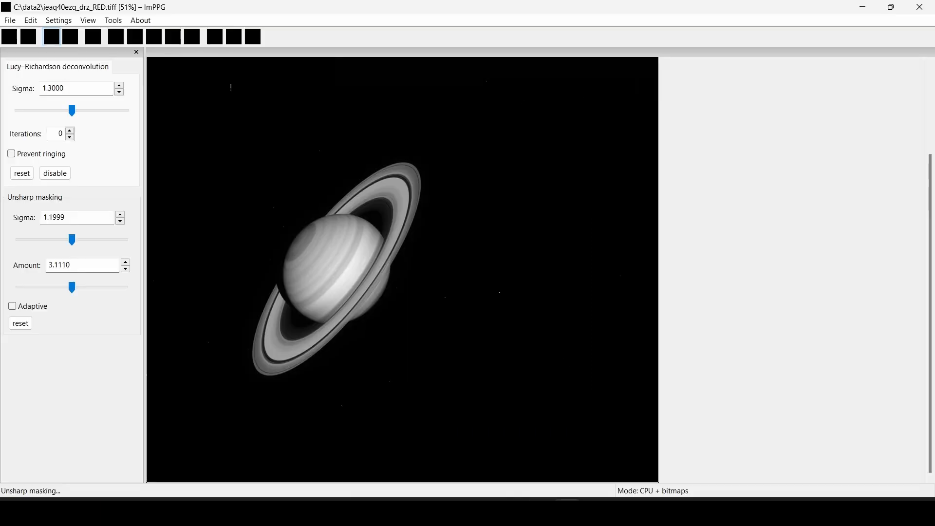
# Open the ieaq40f0q_drz_GREEN TIFF in ImPPG
pyautogui.click(11, 21)
pyautogui.click(29, 34)
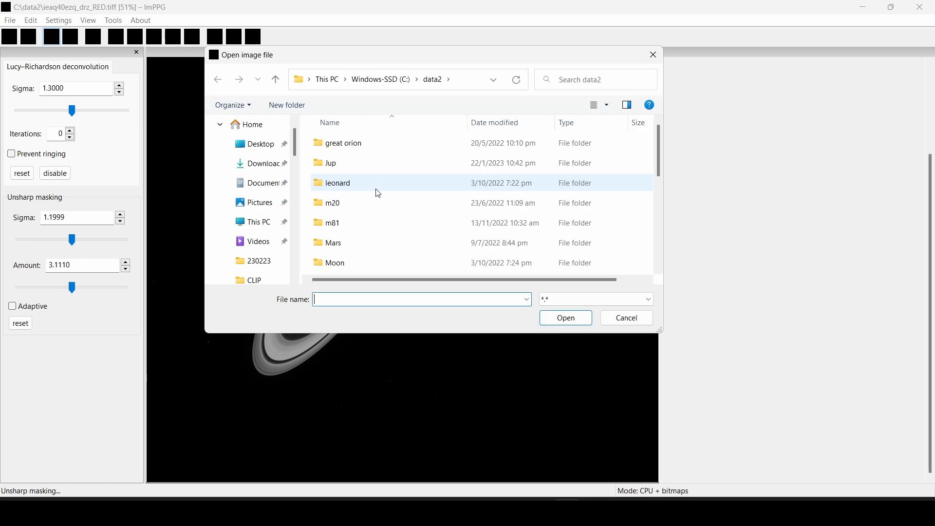
pyautogui.scroll(-5, 369, 187)
pyautogui.click(387, 210)
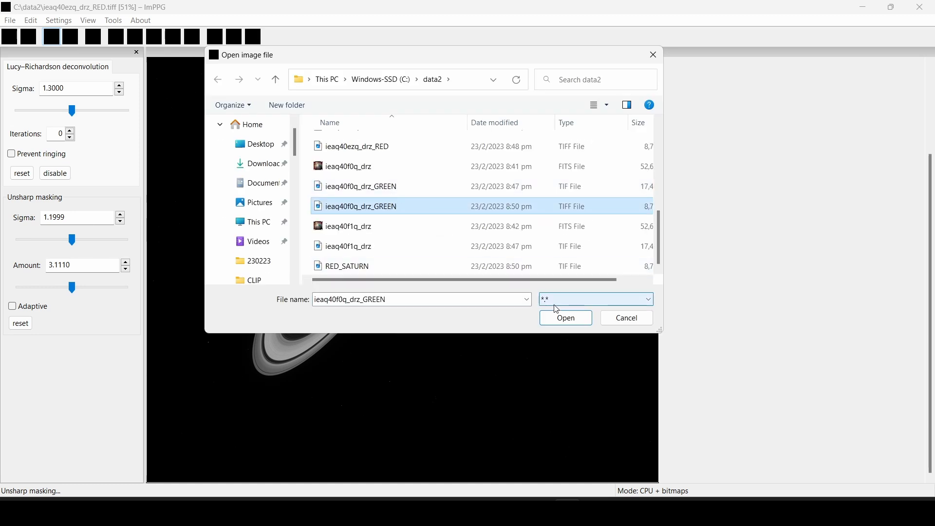
pyautogui.click(567, 318)
# Frame all of Saturn and set unsharp masking to sigma 1.2857, amount 2.7897
pyautogui.moveTo(215, 137); pyautogui.dragTo(487, 433)
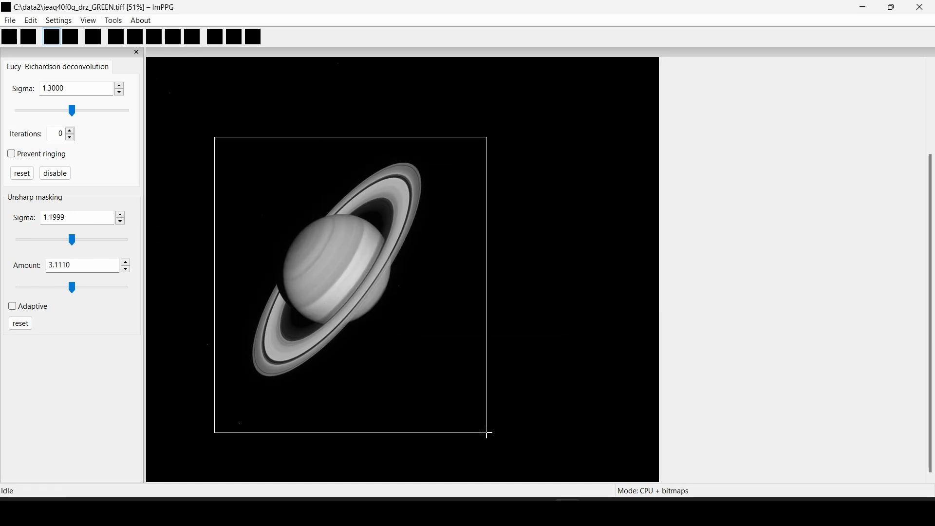
pyautogui.scroll(5, 379, 249)
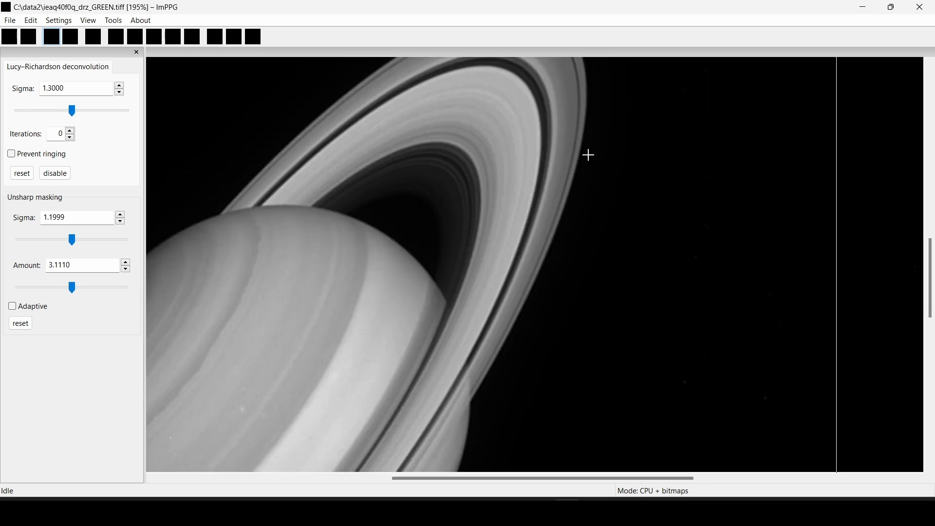
pyautogui.scroll(-3, 585, 156)
pyautogui.scroll(3, 454, 261)
pyautogui.scroll(-3, 514, 107)
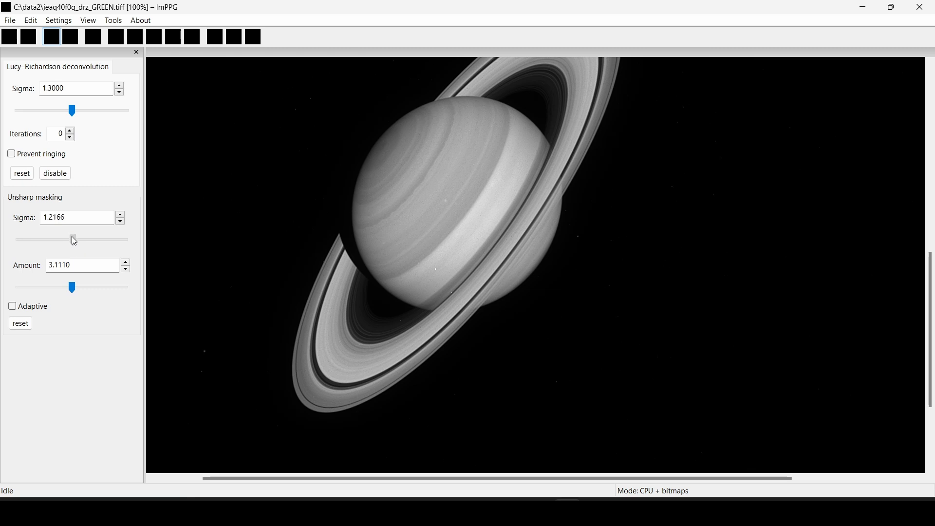
pyautogui.moveTo(75, 285); pyautogui.dragTo(75, 284)
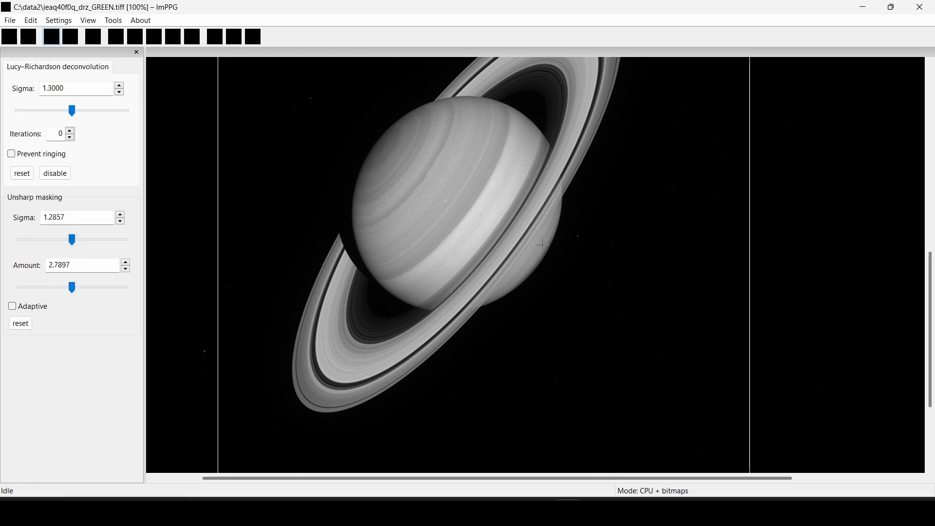
pyautogui.scroll(-2, 528, 236)
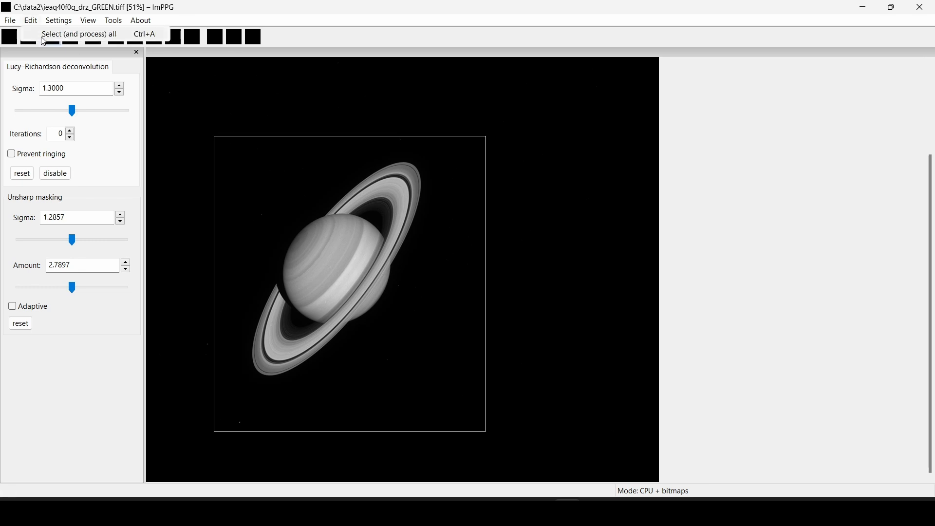
# Save the sharpened green frame as 16-bit TIFF GREEN_SATURN
pyautogui.click(10, 21)
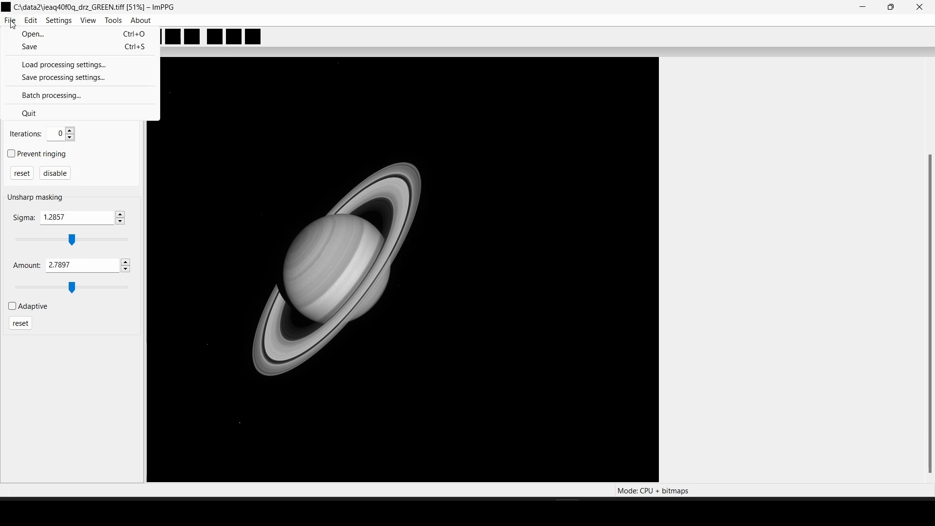
pyautogui.click(87, 47)
pyautogui.click(517, 288)
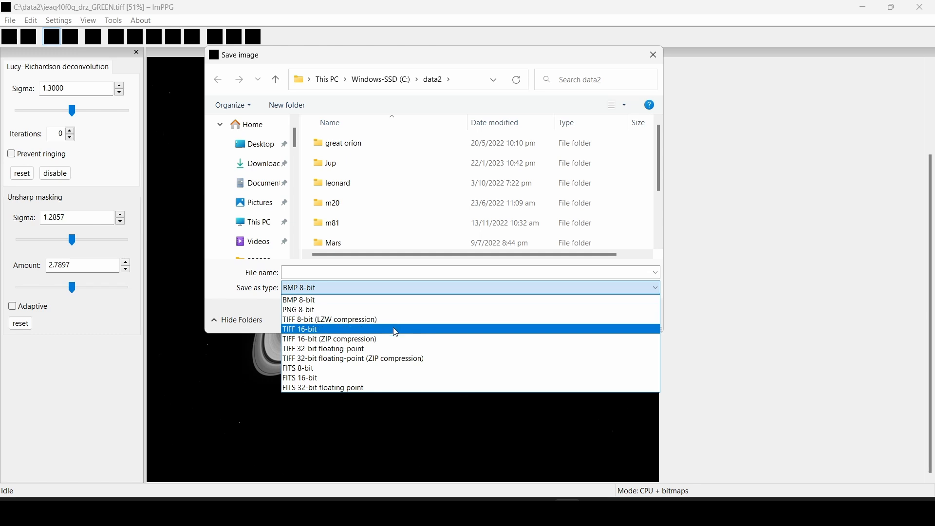
pyautogui.click(397, 329)
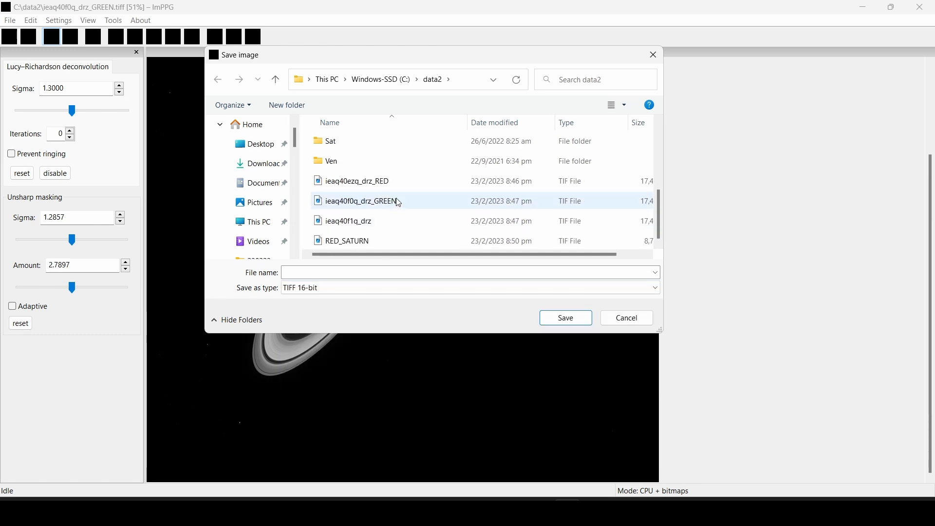
pyautogui.click(380, 272)
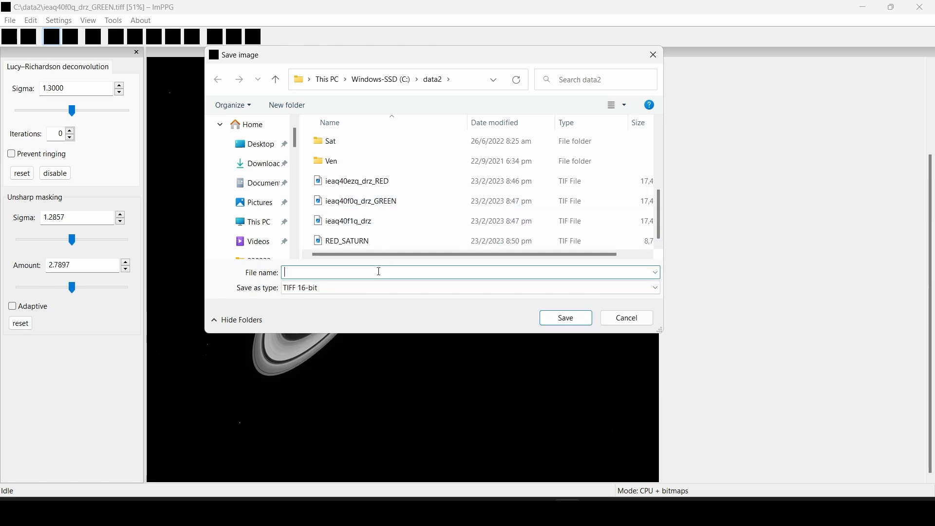
pyautogui.write('GREEN_SATURN')
pyautogui.press('Return')
# Close the green Saturn image in GIMP, discarding its changes
pyautogui.click(595, 511)
pyautogui.click(14, 22)
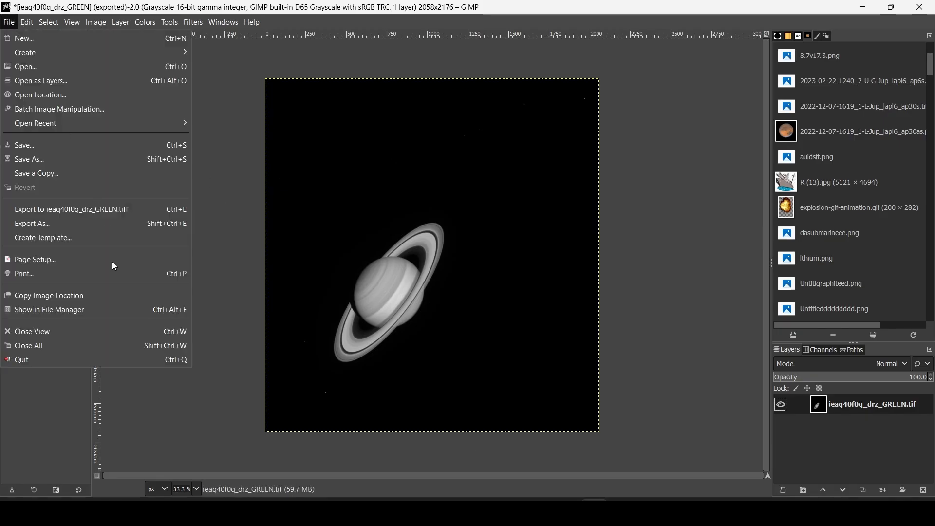
pyautogui.click(71, 332)
pyautogui.click(484, 333)
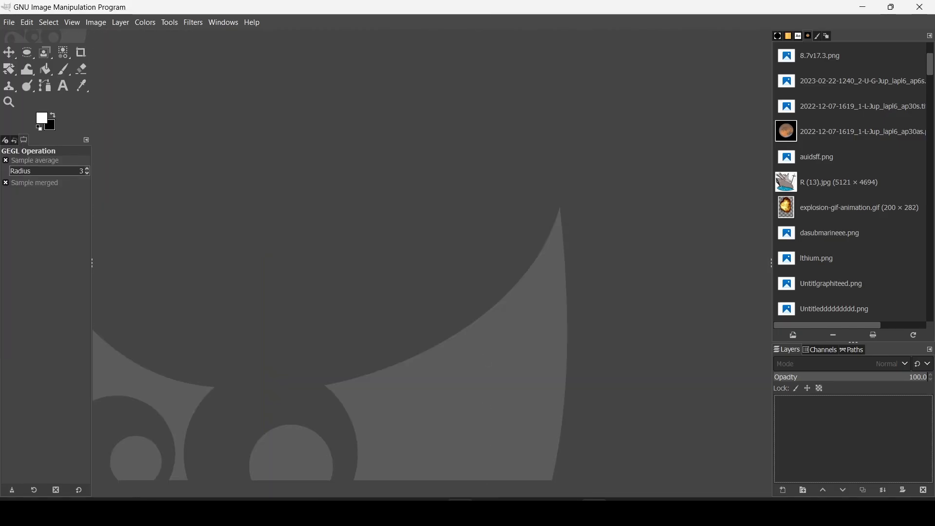
# Open ieaq40f1q_drz from data2 and flatten it so the corners turn black
pyautogui.click(462, 512)
pyautogui.scroll(-2, 352, 388)
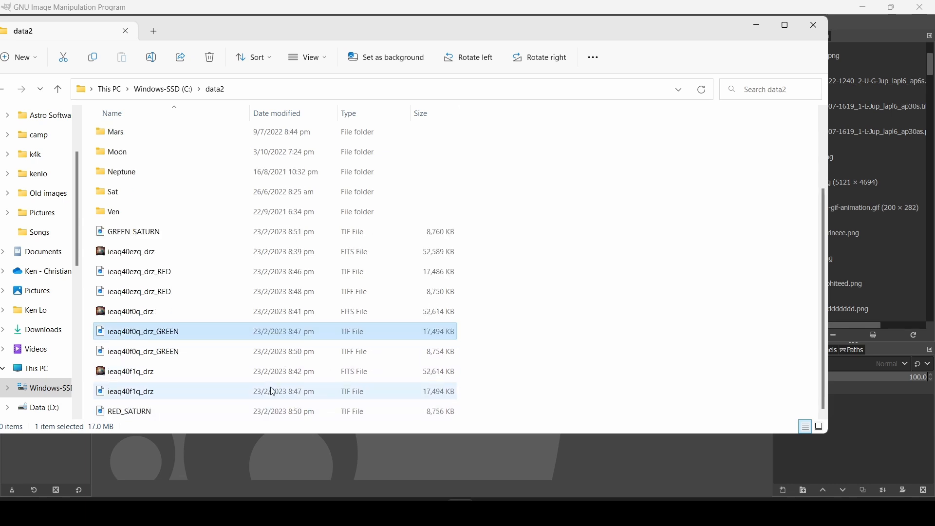
pyautogui.click(280, 396)
pyautogui.moveTo(422, 447); pyautogui.dragTo(436, 451)
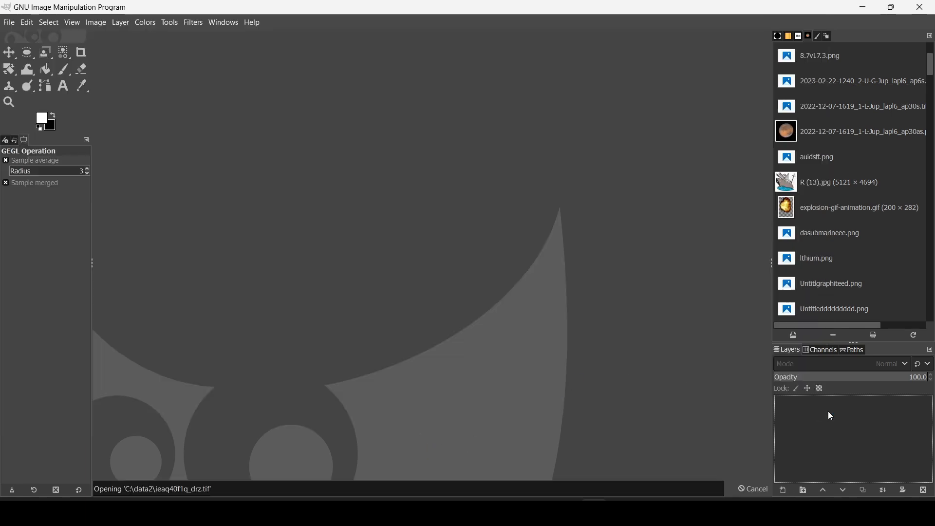
pyautogui.rightClick(827, 411)
pyautogui.click(785, 406)
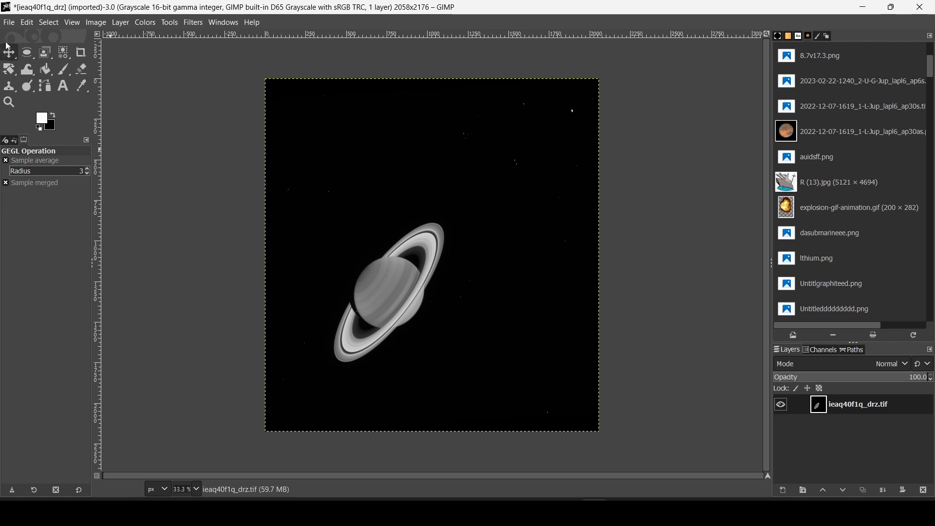
# Export it as uncompressed TIFF under the existing name ieaq40f1q_drz.tif
pyautogui.click(9, 23)
pyautogui.click(22, 223)
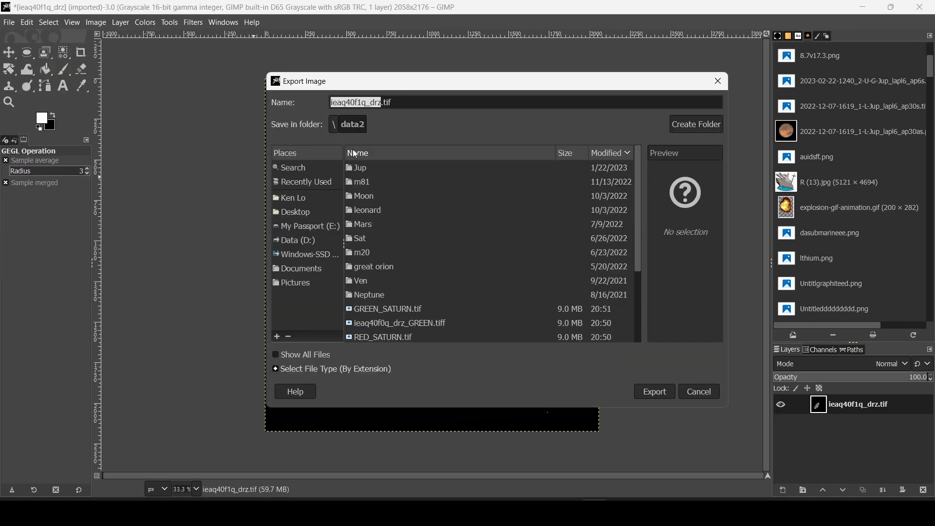
pyautogui.click(398, 102)
pyautogui.press('Return')
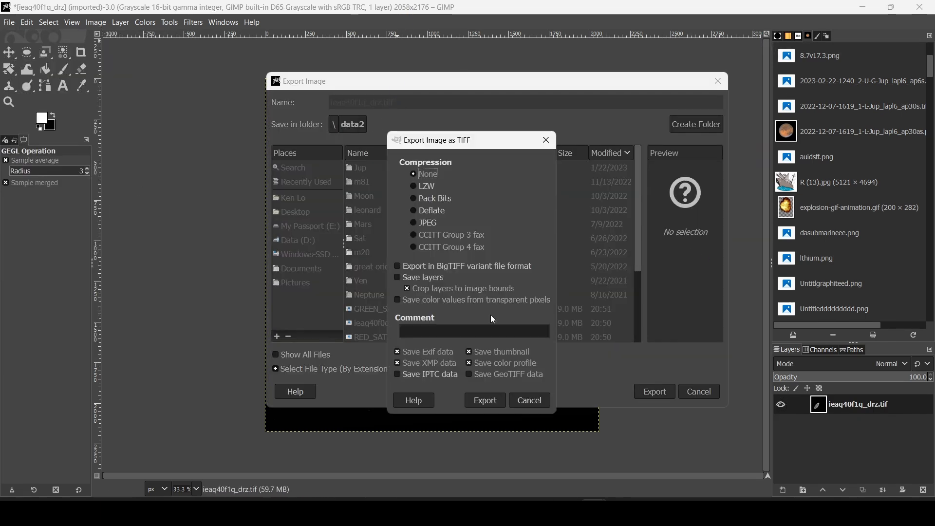
pyautogui.click(485, 401)
pyautogui.hotkey('alt', 'Tab')
pyautogui.click(9, 22)
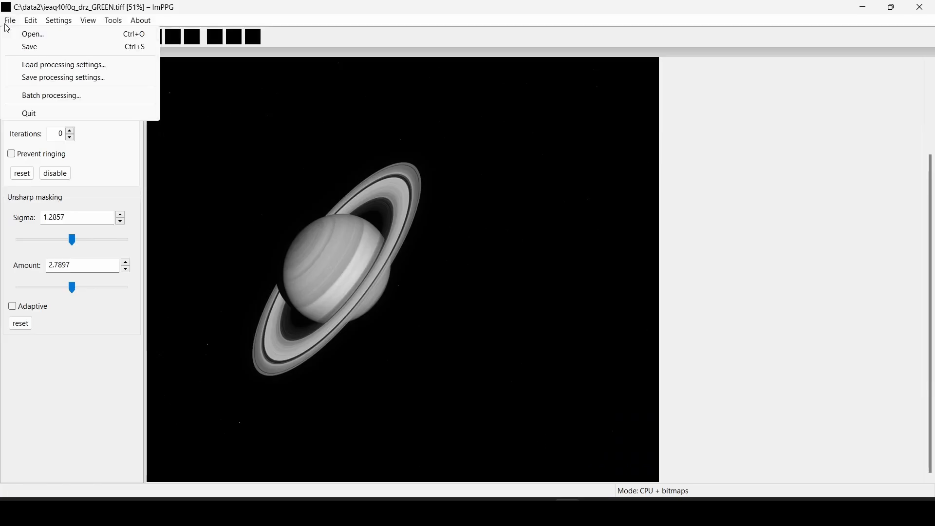
# Load the flattened ieaq40f1q_drz TIFF into ImPPG for sharpening
pyautogui.click(29, 35)
pyautogui.scroll(-5, 606, 188)
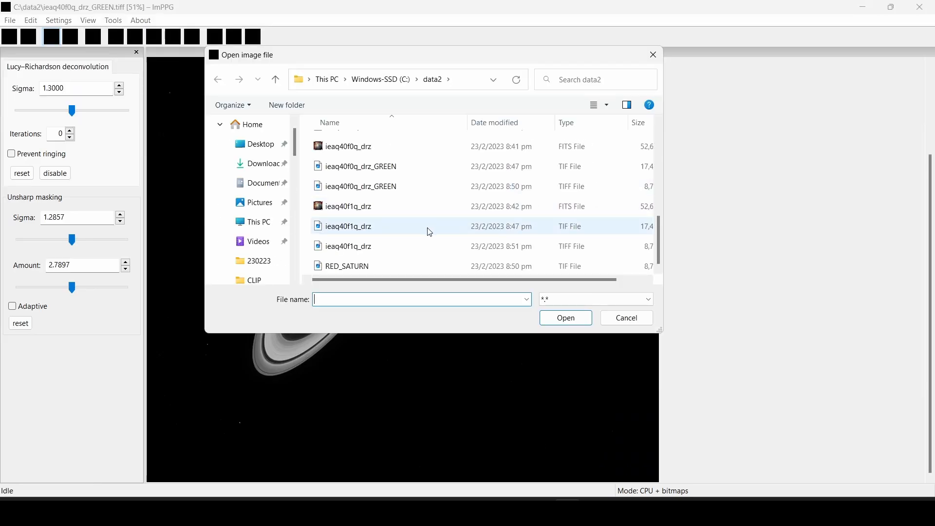
pyautogui.click(433, 245)
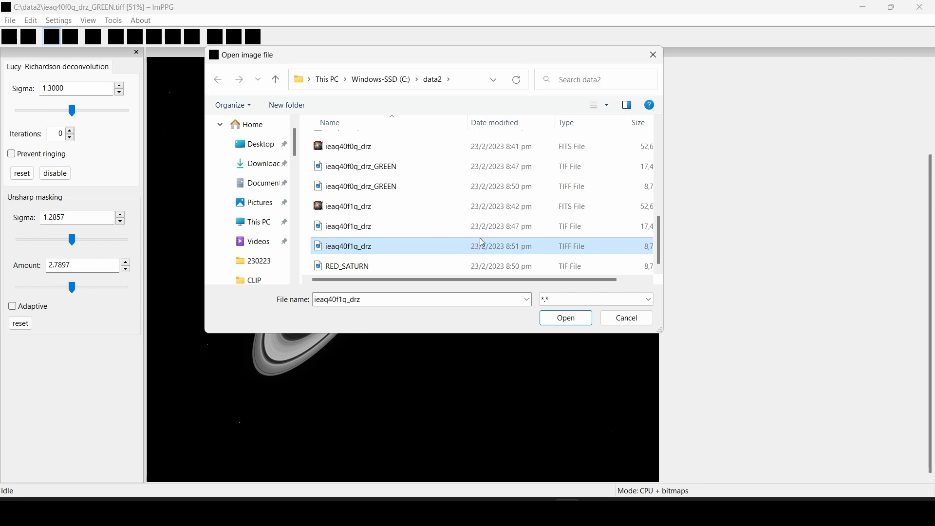
pyautogui.click(565, 318)
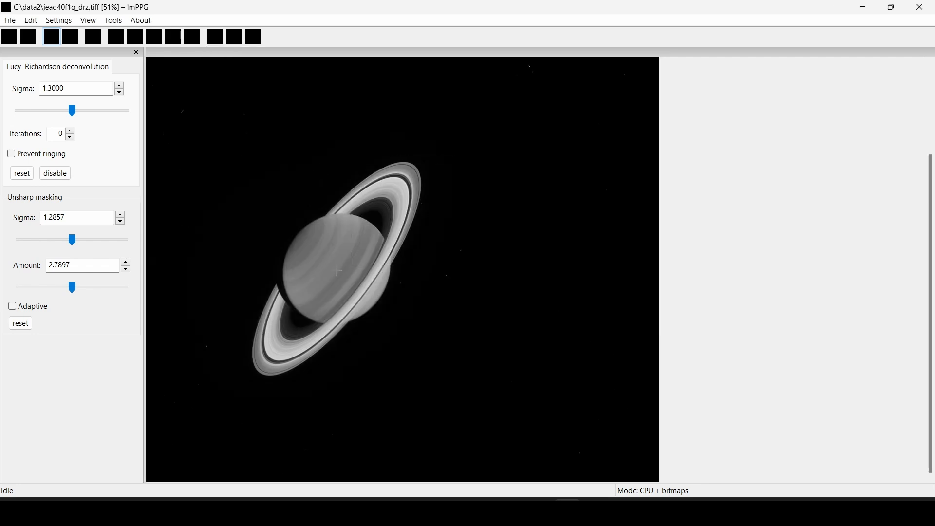
pyautogui.scroll(4, 390, 153)
pyautogui.scroll(2, 582, 292)
pyautogui.scroll(-2, 599, 109)
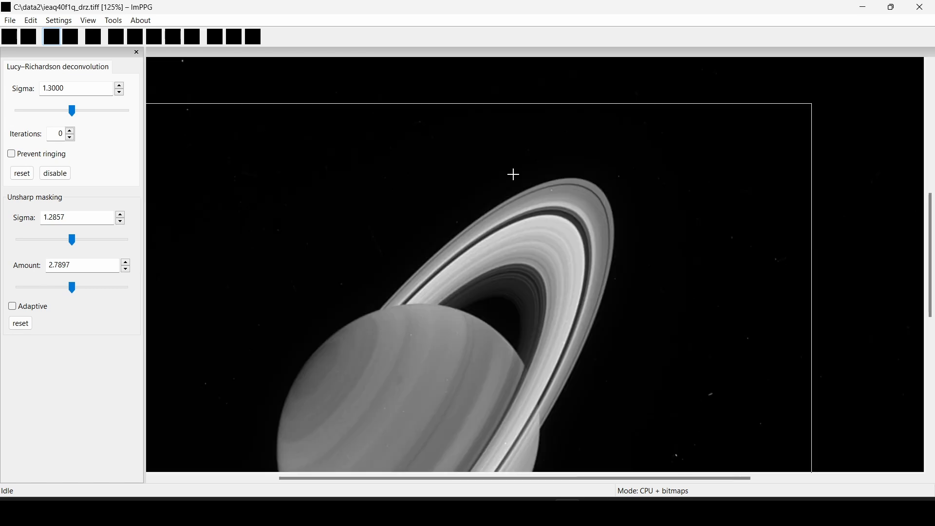
pyautogui.scroll(-3, 513, 174)
pyautogui.scroll(3, 337, 333)
pyautogui.scroll(-3, 557, 164)
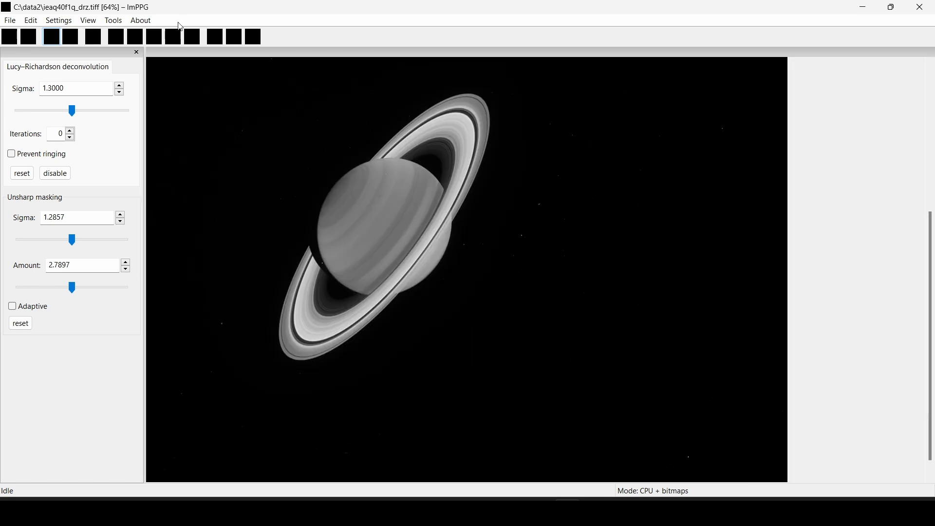
# Process the whole image, cancelling the save to inspect the result
pyautogui.click(10, 20)
pyautogui.click(20, 46)
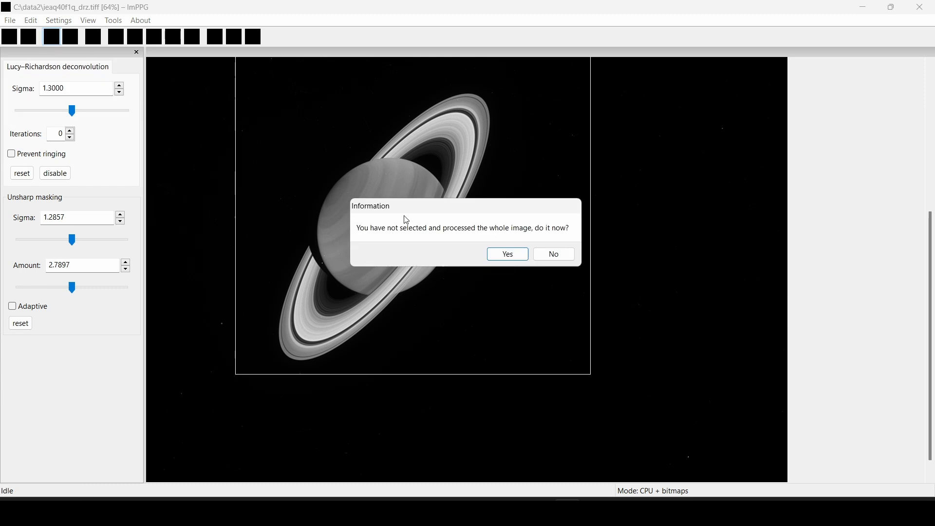
pyautogui.click(506, 254)
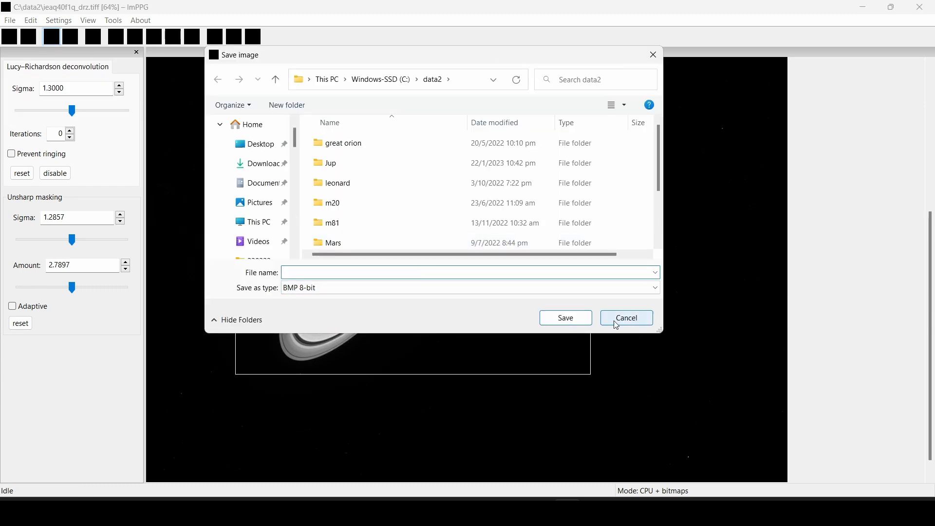
pyautogui.click(617, 324)
# Save the sharpened frame as 16-bit TIFF BLUE_SATURN
pyautogui.click(93, 37)
pyautogui.click(10, 20)
pyautogui.click(25, 49)
pyautogui.click(398, 288)
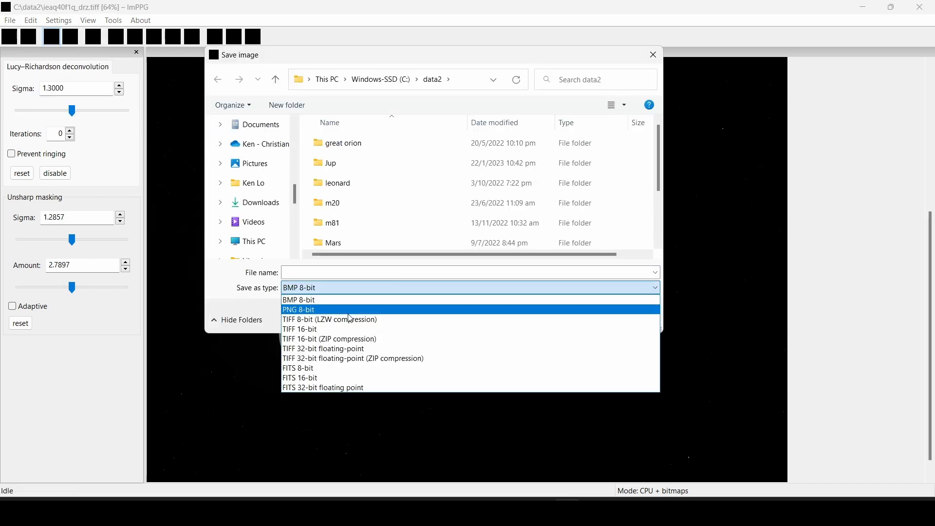
pyautogui.click(342, 332)
pyautogui.click(358, 270)
pyautogui.write('BLUE_SATURN')
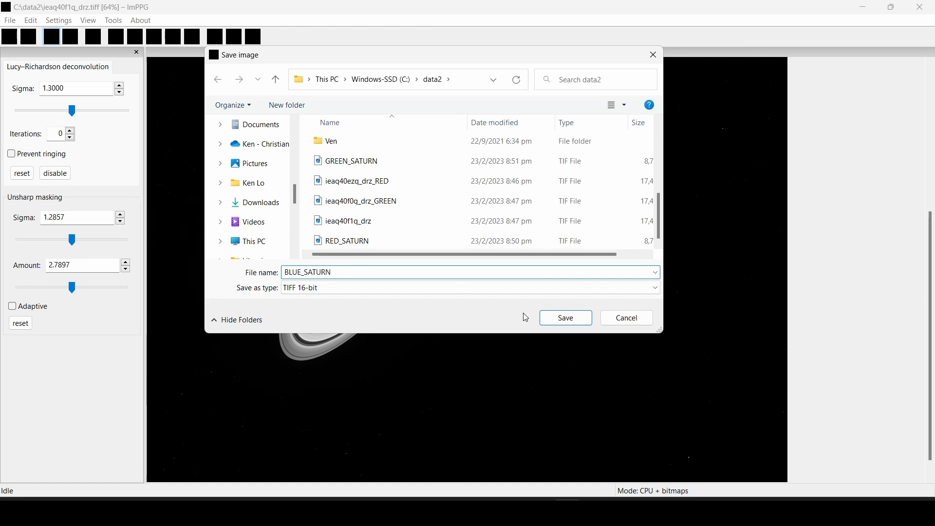
pyautogui.click(565, 317)
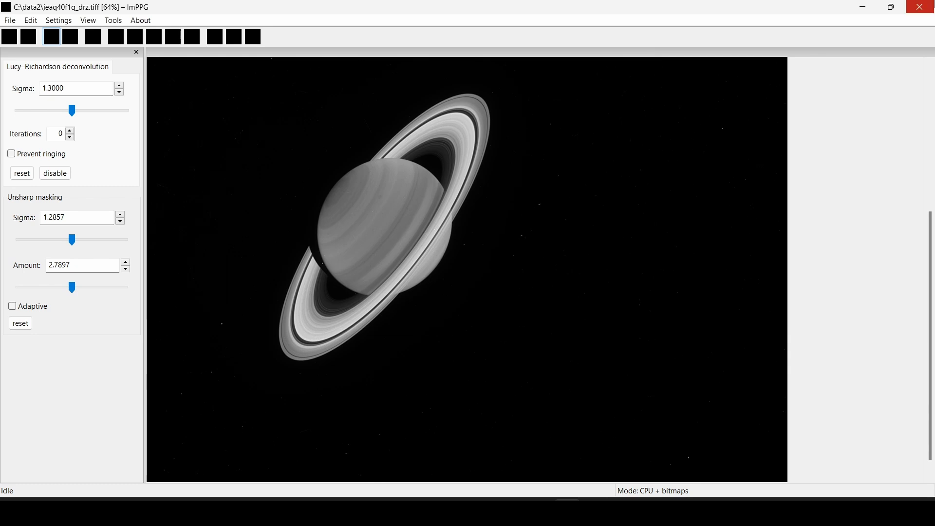
# Close ImPPG, quit GIMP discarding changes, and close the data2 window
pyautogui.click(919, 7)
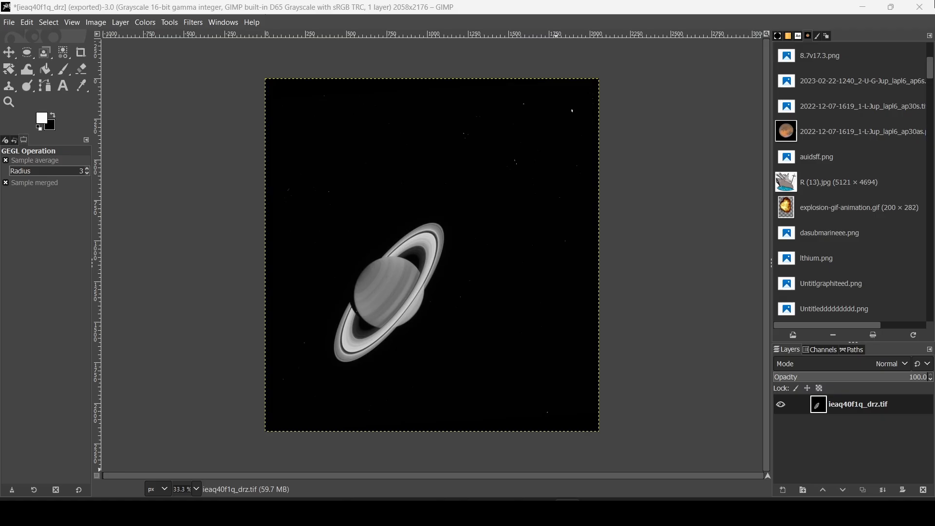
pyautogui.click(919, 7)
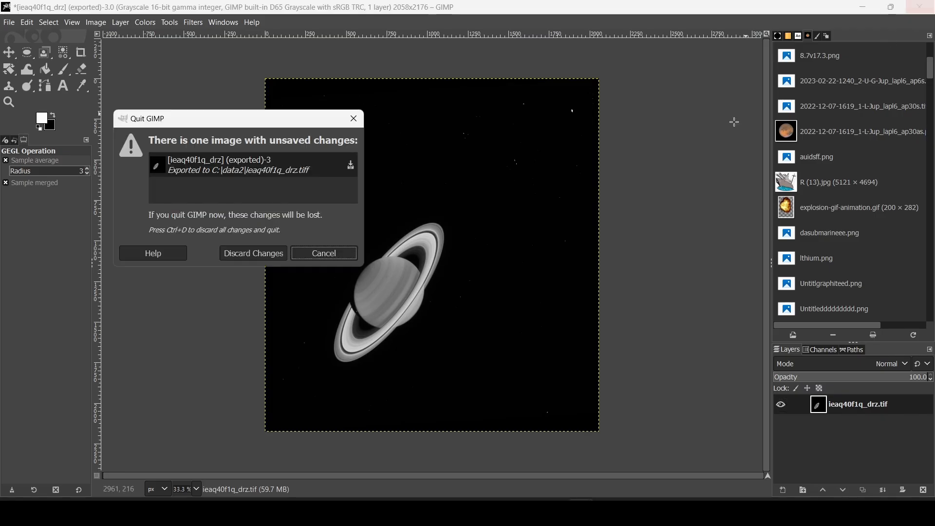
pyautogui.click(281, 255)
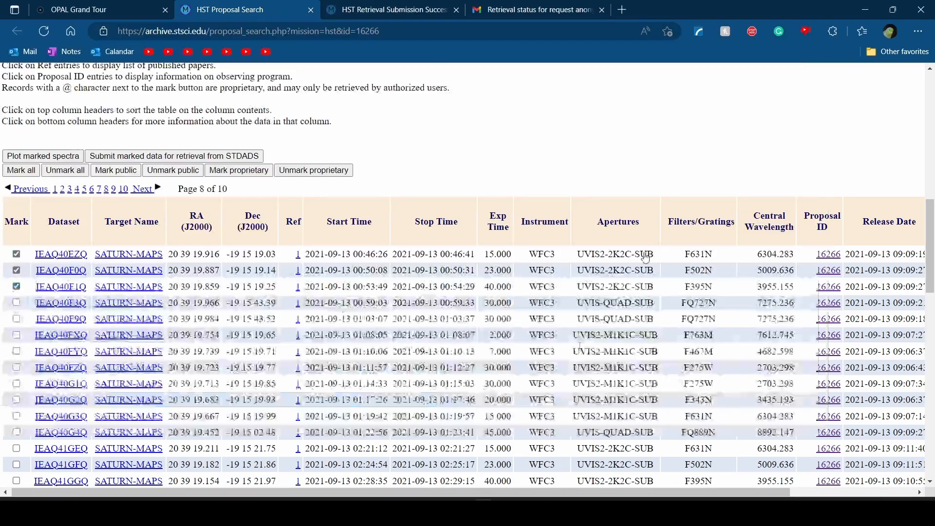
pyautogui.click(824, 22)
# Find WinJUPOS via Start search and launch WinJUPOS 12.2.4
pyautogui.press('super')
pyautogui.write('winju[')
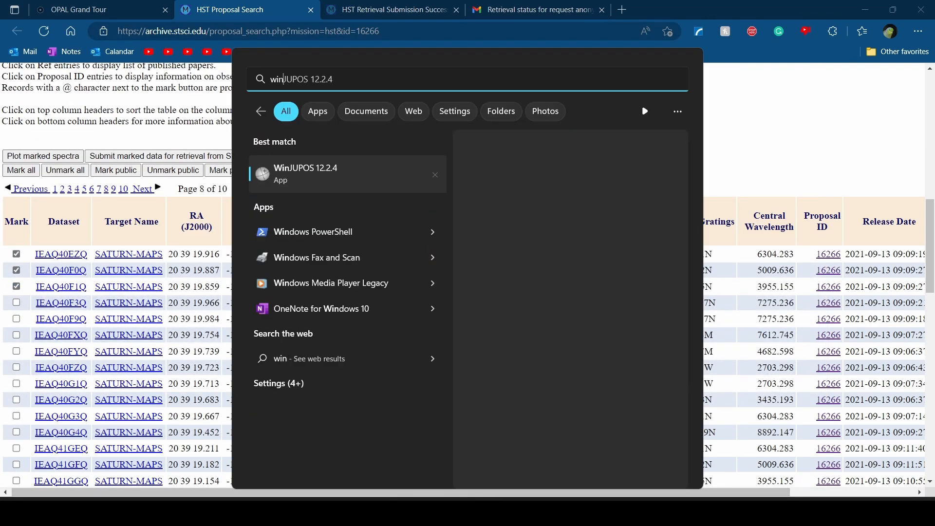
pyautogui.write('p')
pyautogui.press('BackSpace')
pyautogui.press('BackSpace')
pyautogui.write('pos')
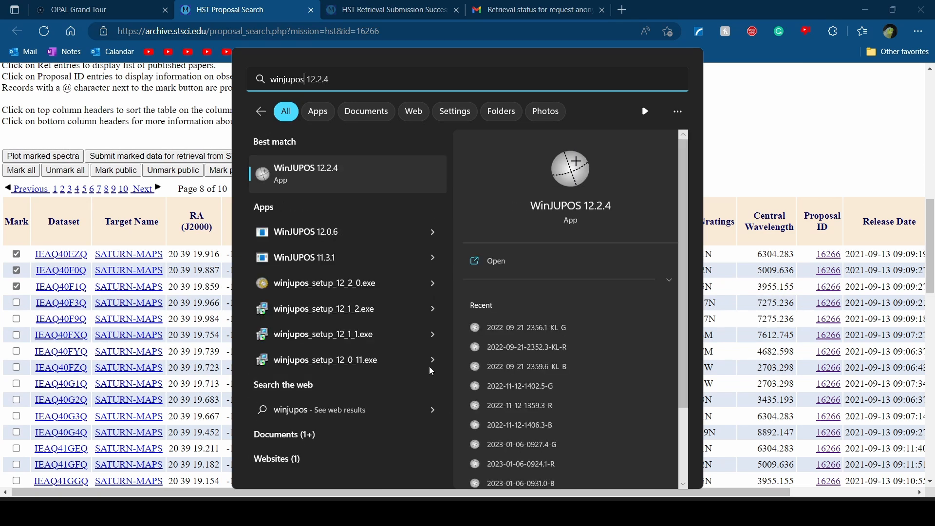
pyautogui.click(377, 179)
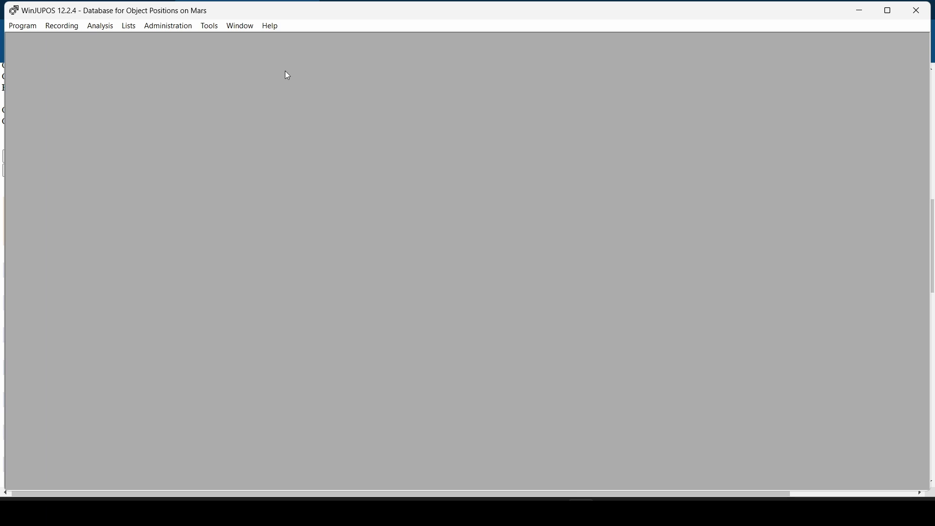
# Change WinJUPOS's celestial body from Mars to Saturn
pyautogui.click(30, 26)
pyautogui.moveTo(42, 40)
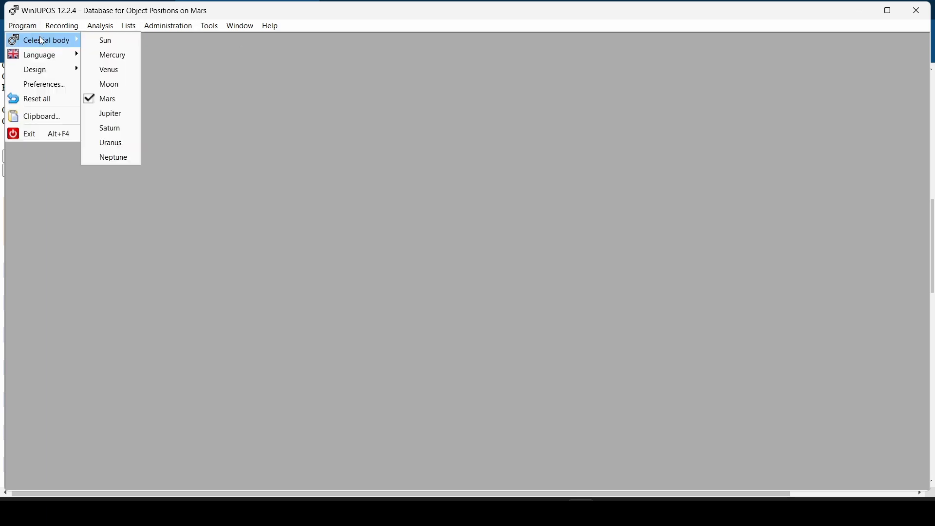
pyautogui.click(110, 128)
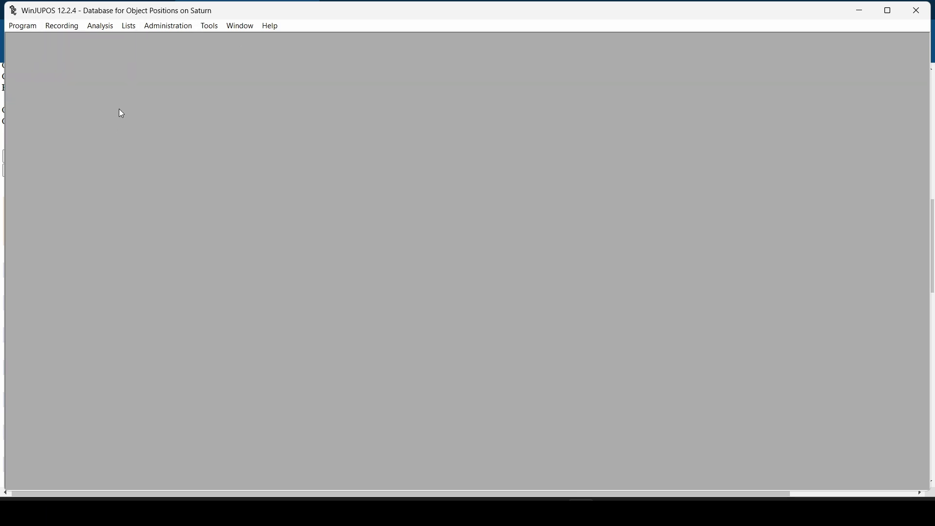
pyautogui.click(69, 25)
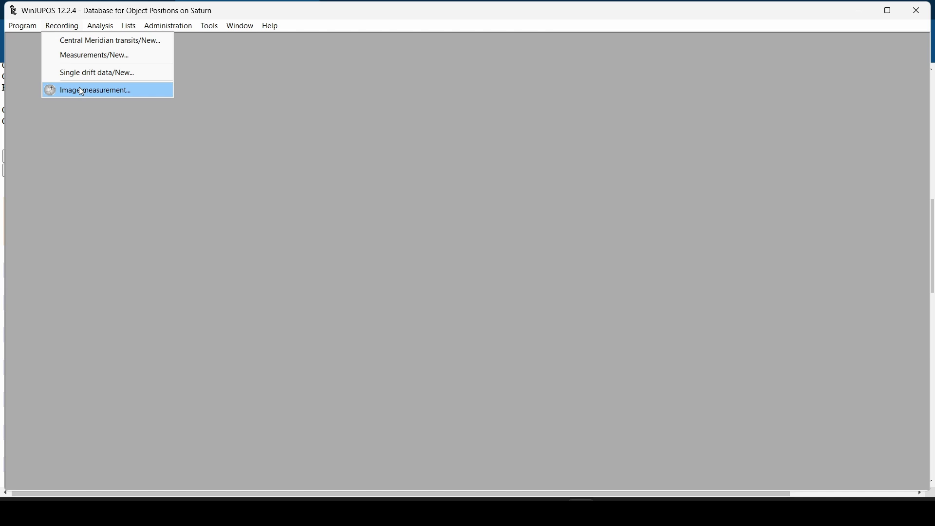
# Start a new Saturn image measurement, dismiss the error dialogs, and open RED_SATURN from C:\data2
pyautogui.moveTo(89, 28)
pyautogui.click(141, 91)
pyautogui.click(466, 283)
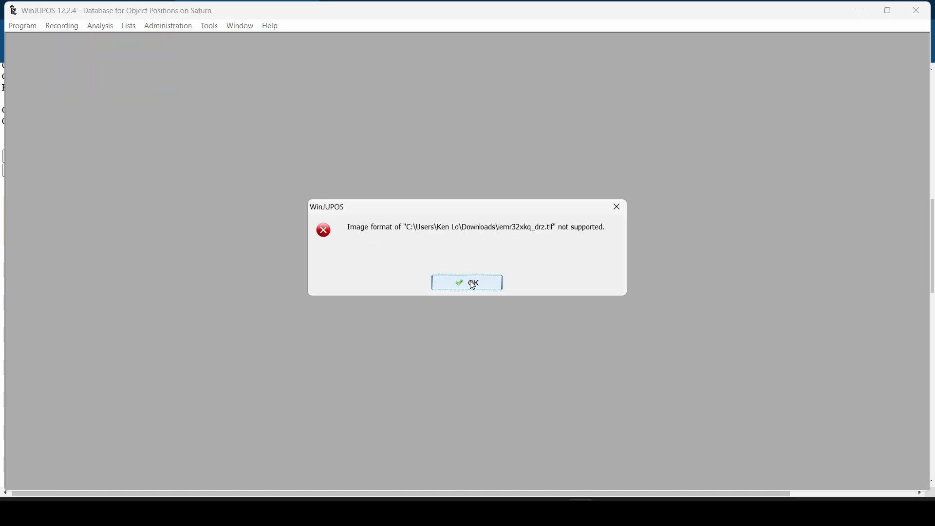
pyautogui.click(484, 282)
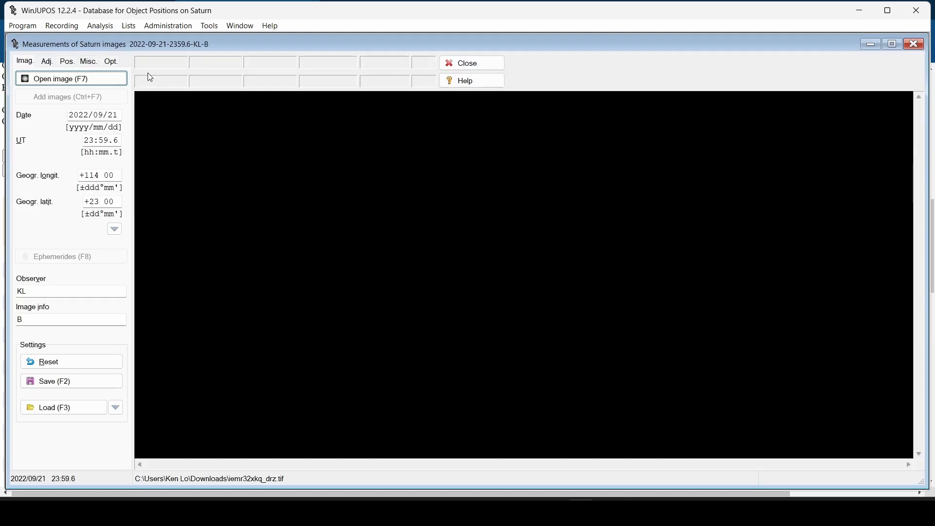
pyautogui.click(102, 73)
pyautogui.click(278, 261)
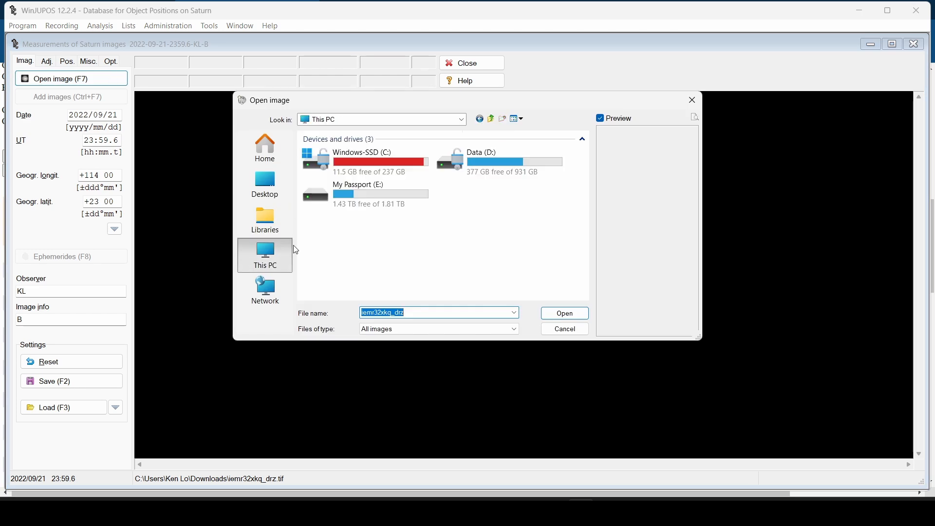
pyautogui.doubleClick(403, 172)
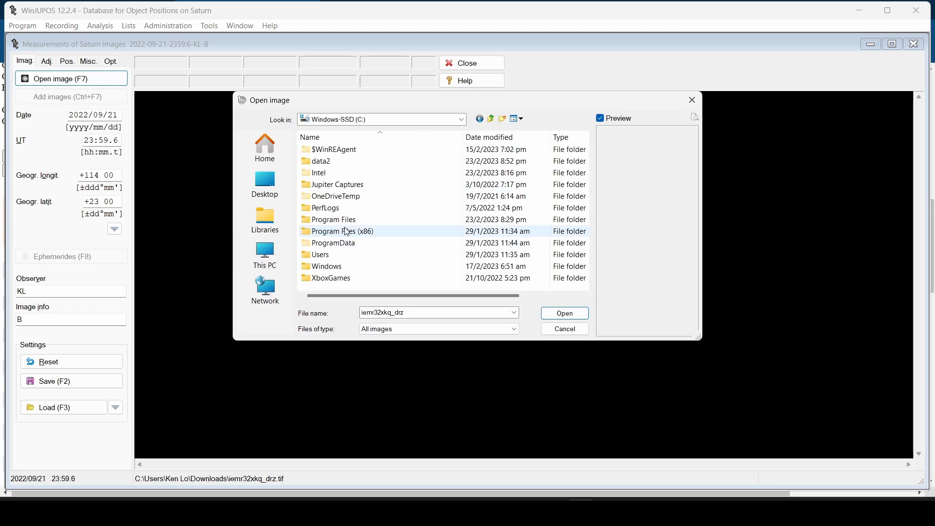
pyautogui.doubleClick(321, 161)
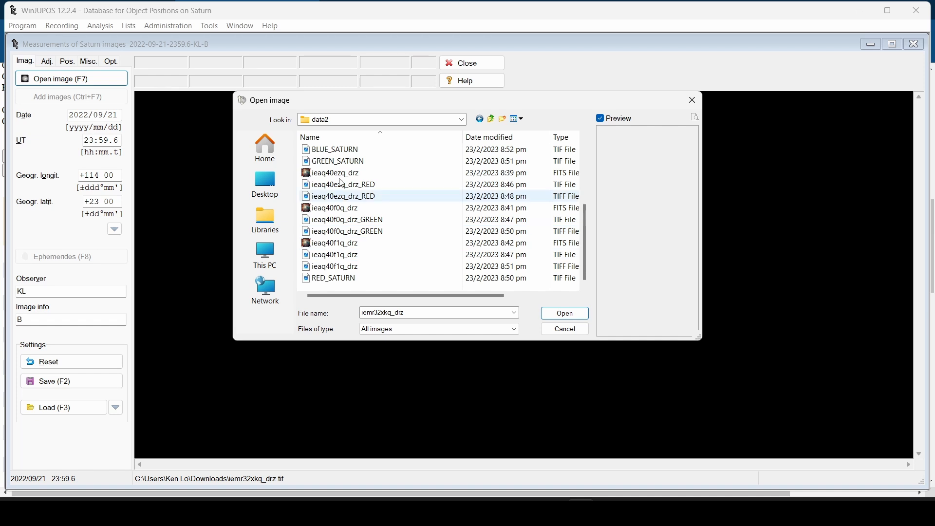
pyautogui.click(341, 278)
pyautogui.click(556, 314)
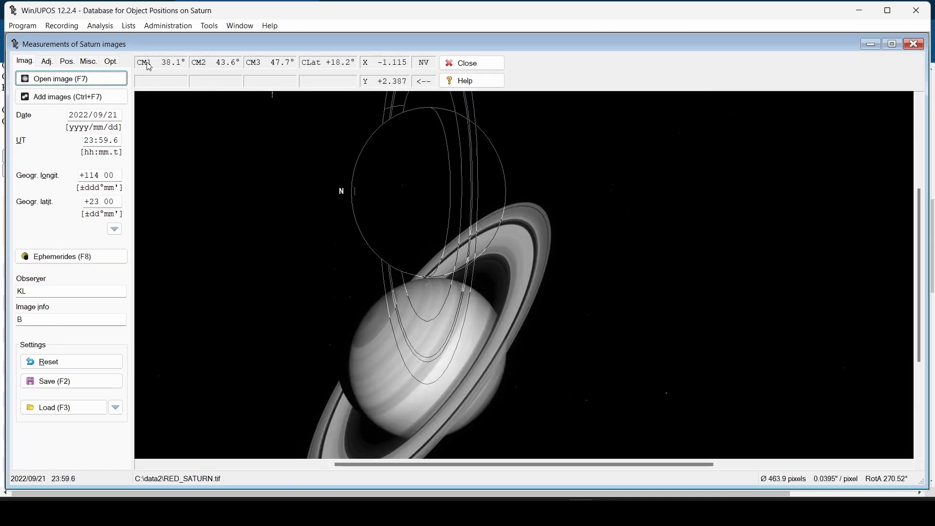
# Copy the first exposure's start time from the HST archive and set the date to 2021/09/13
pyautogui.click(47, 61)
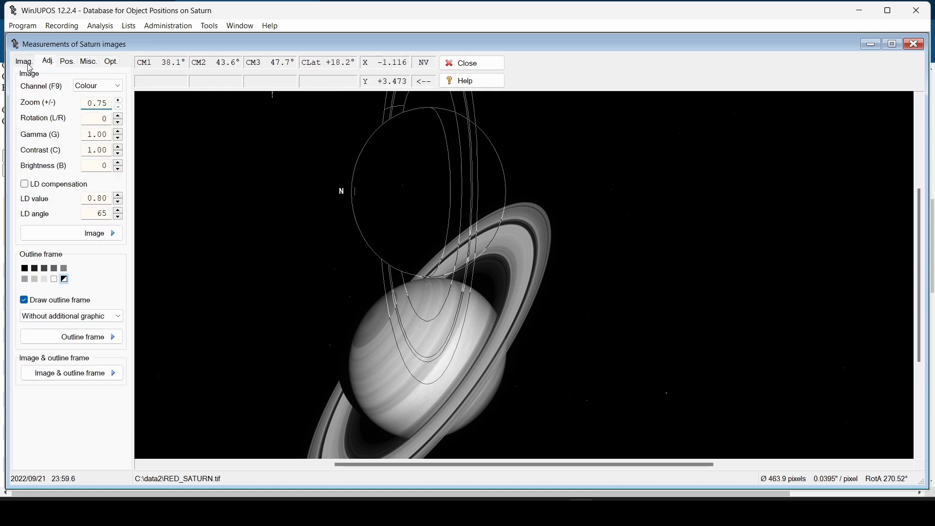
pyautogui.hotkey('alt', 'Tab')
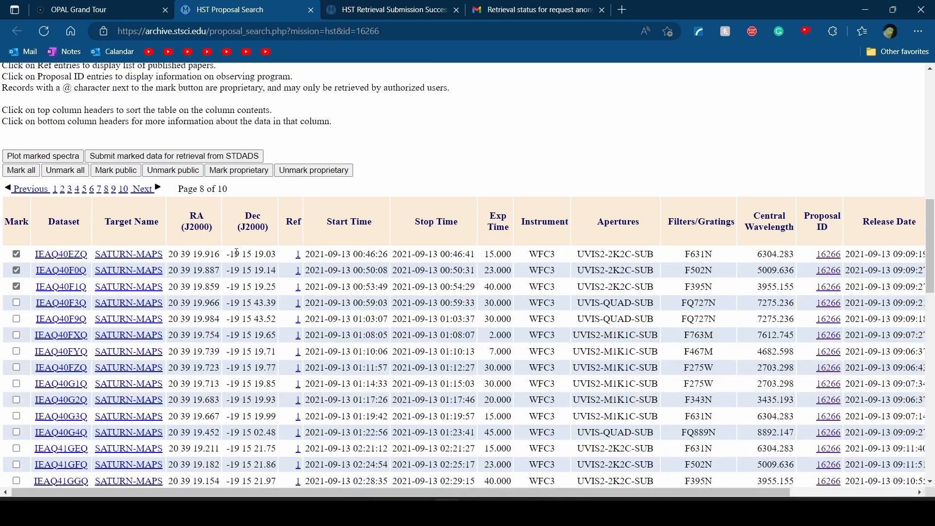
pyautogui.moveTo(305, 253); pyautogui.dragTo(365, 254)
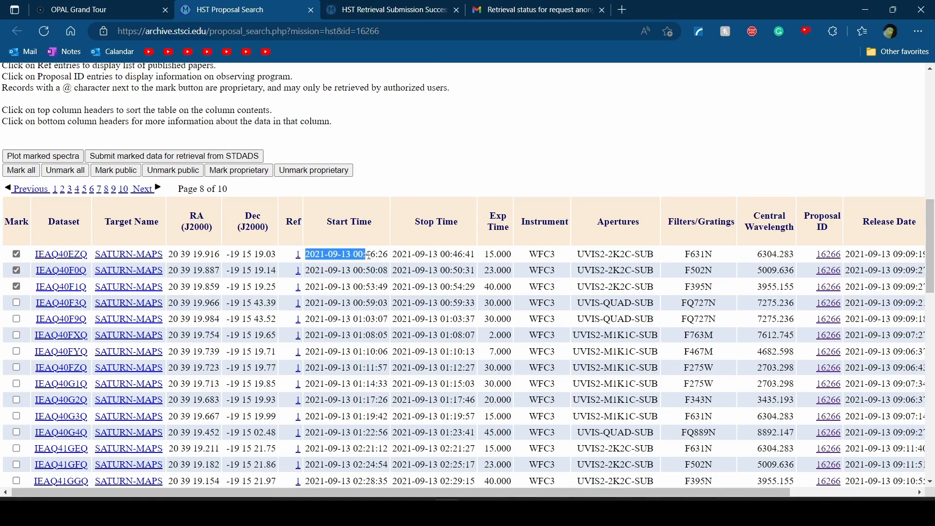
pyautogui.hotkey('alt', 'Tab')
pyautogui.click(88, 115)
pyautogui.write('1')
pyautogui.hotkey('alt', 'Tab')
pyautogui.hotkey('alt', 'Tab')
pyautogui.write('09/1')
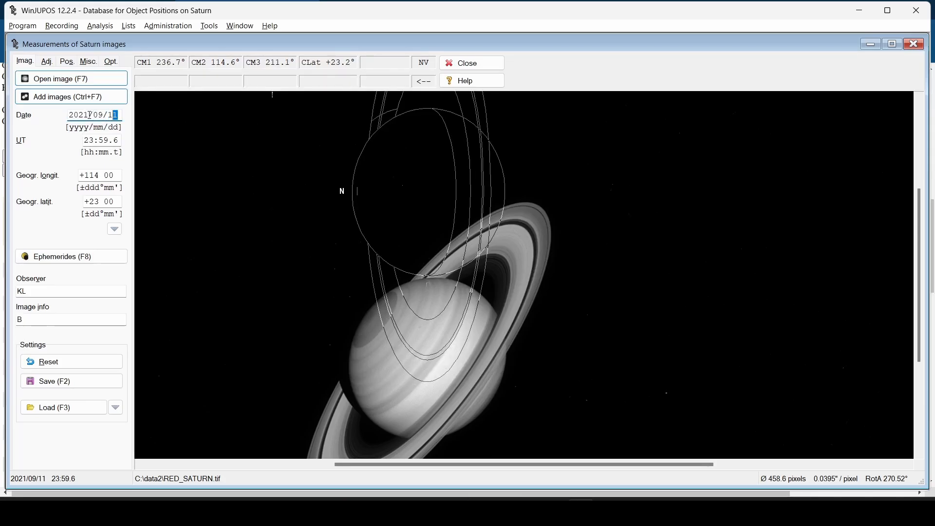
pyautogui.write('3')
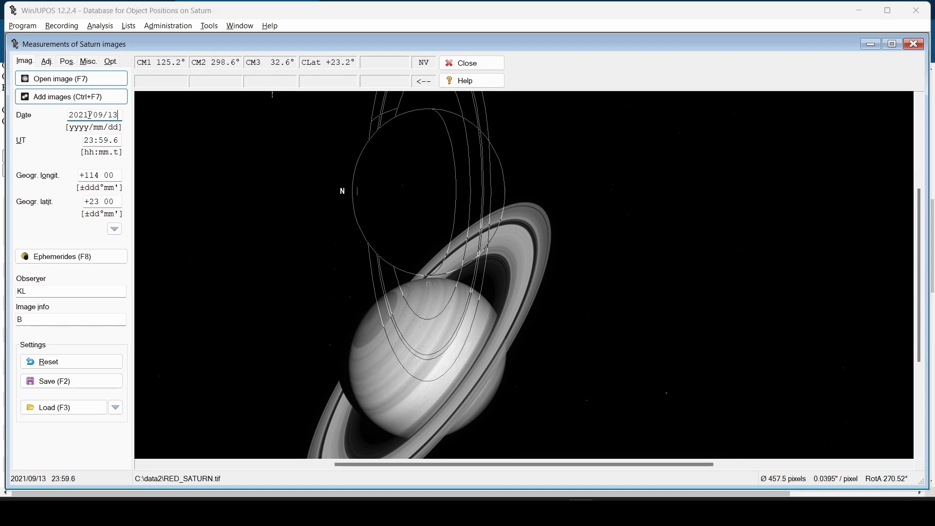
# Set the UT to 00:46.4 to match the Hubble exposure start
pyautogui.hotkey('alt', 'Tab')
pyautogui.hotkey('alt', 'Tab')
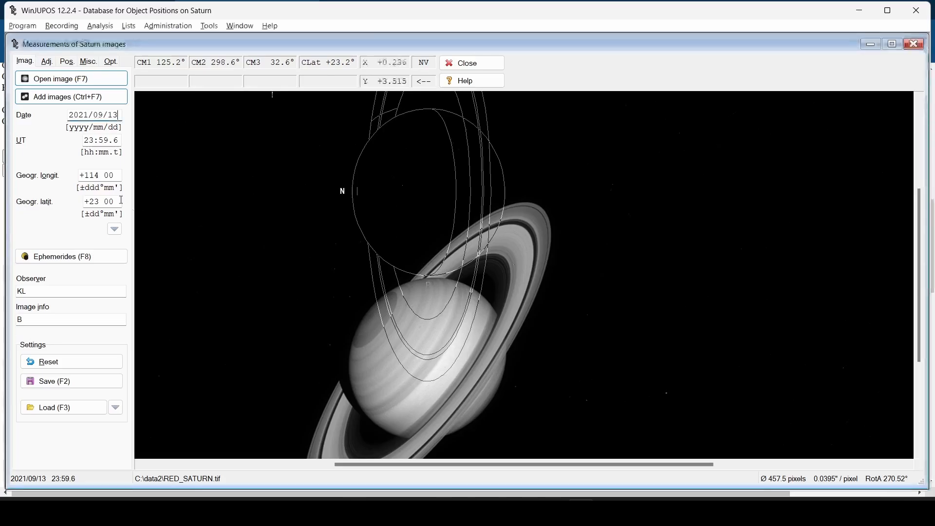
pyautogui.write('0046')
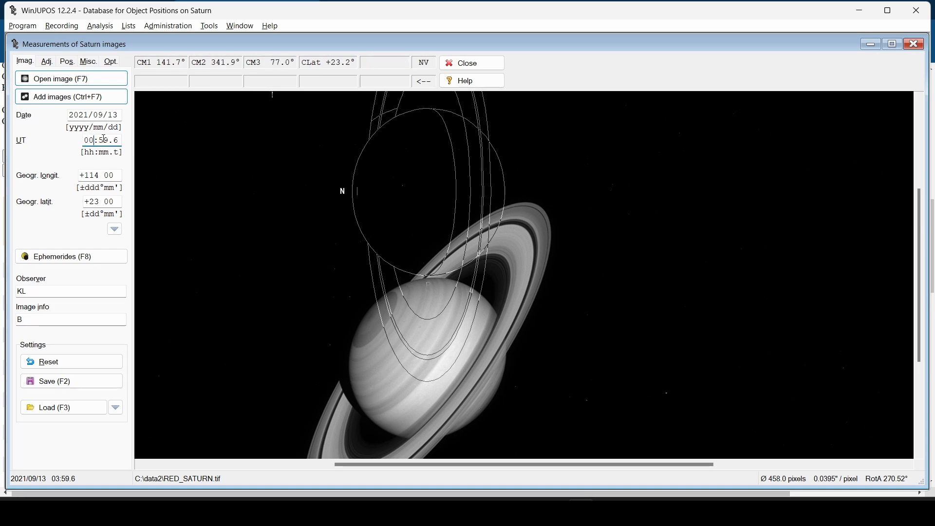
pyautogui.hotkey('alt', 'Tab')
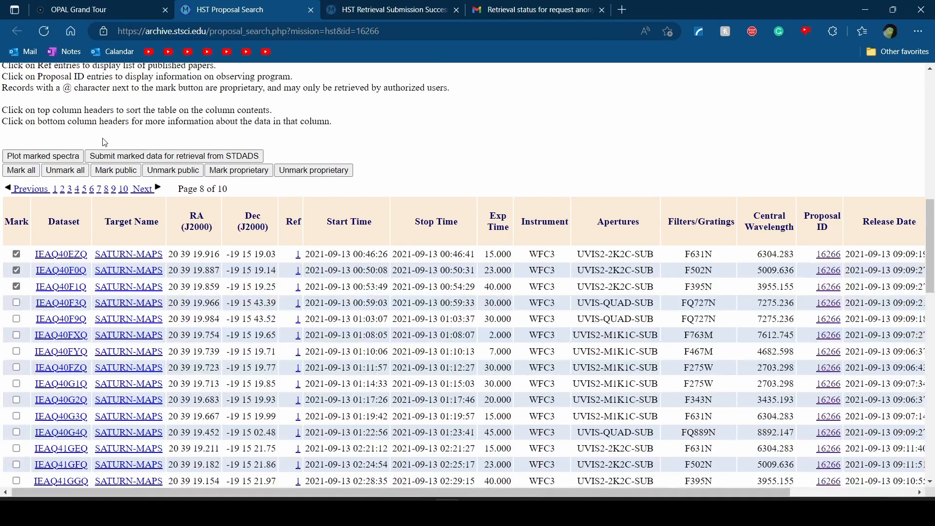
pyautogui.hotkey('alt', 'Tab')
pyautogui.press('BackSpace')
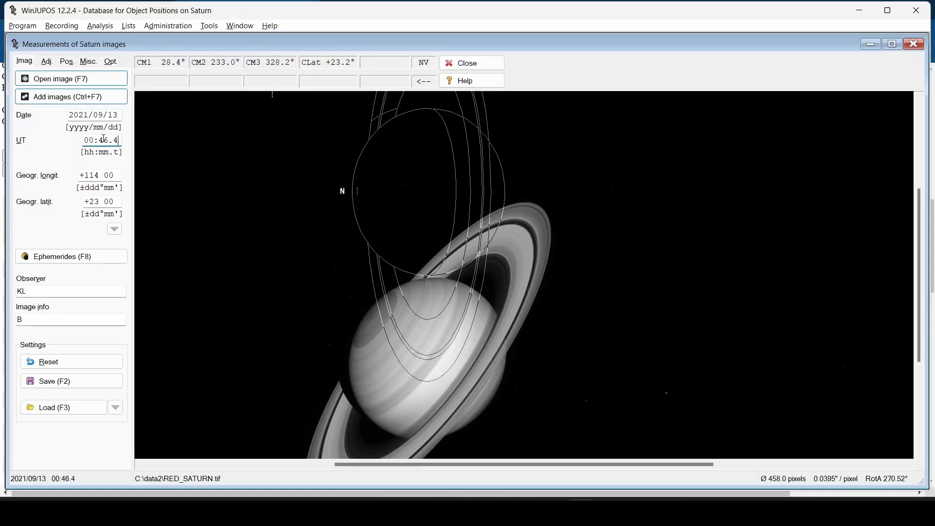
pyautogui.write('4')
# Change the image info label from B to R
pyautogui.doubleClick(73, 319)
pyautogui.write('R')
pyautogui.click(47, 62)
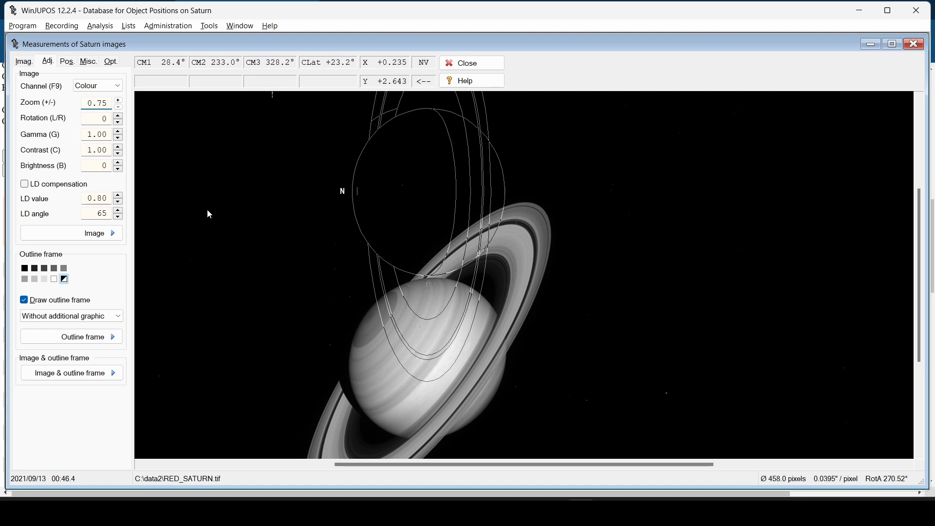
# Move the outline frame down and right onto Saturn's disc with the arrow keys
pyautogui.moveTo(920, 212); pyautogui.dragTo(921, 220)
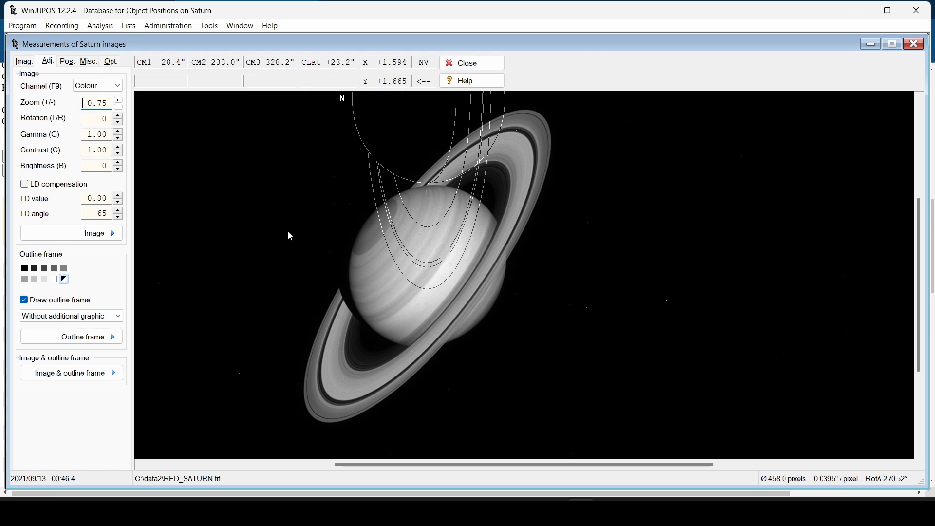
pyautogui.press('Num_Lock')
pyautogui.press('Down')
pyautogui.press('Down')
pyautogui.press('Down')
pyautogui.press('Down')
pyautogui.press('Down')
pyautogui.press('Down')
pyautogui.press('Down')
pyautogui.press('Down')
pyautogui.press('Down')
pyautogui.press('Down')
pyautogui.press('Down')
pyautogui.press('Down')
pyautogui.press('Left')
pyautogui.press('Down')
pyautogui.press('Down')
pyautogui.press('Down')
pyautogui.press('Down')
pyautogui.press('Down')
pyautogui.press('Down')
pyautogui.press('Right')
pyautogui.press('Down')
pyautogui.press('Down')
pyautogui.press('Right')
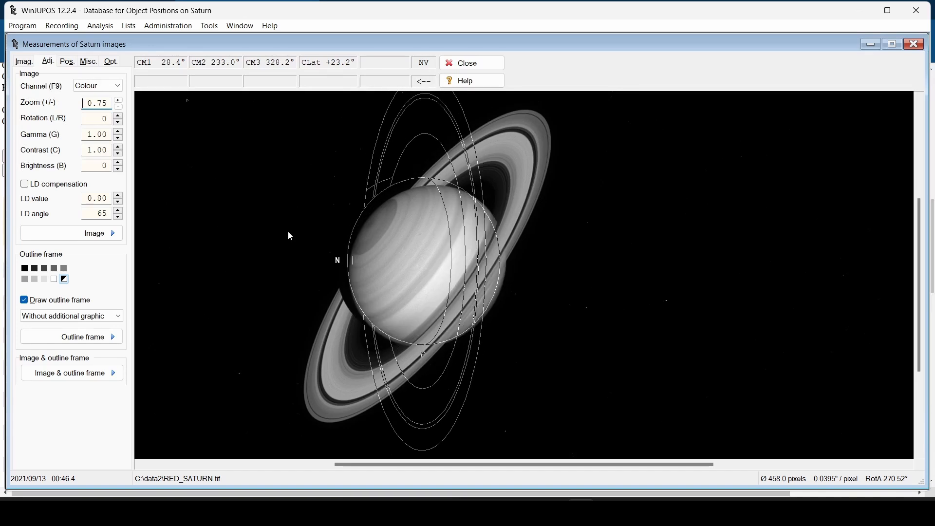
# Rotate the frame to about 306.74° and shrink it to a 455.4-pixel diameter
pyautogui.click(111, 60)
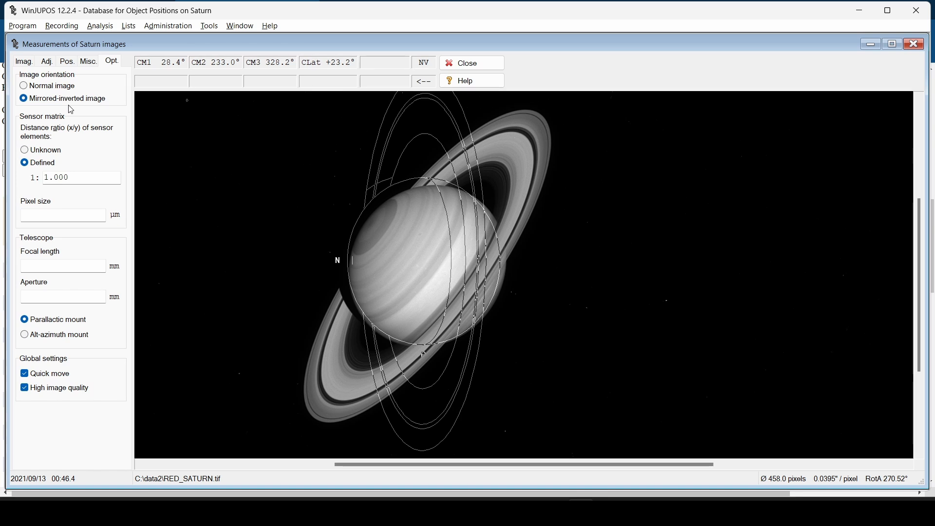
pyautogui.click(46, 63)
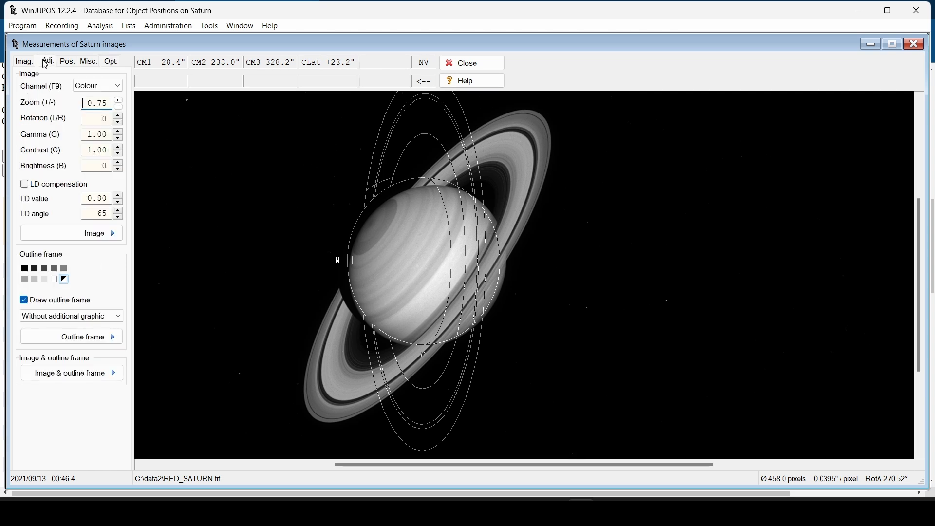
pyautogui.press('Down')
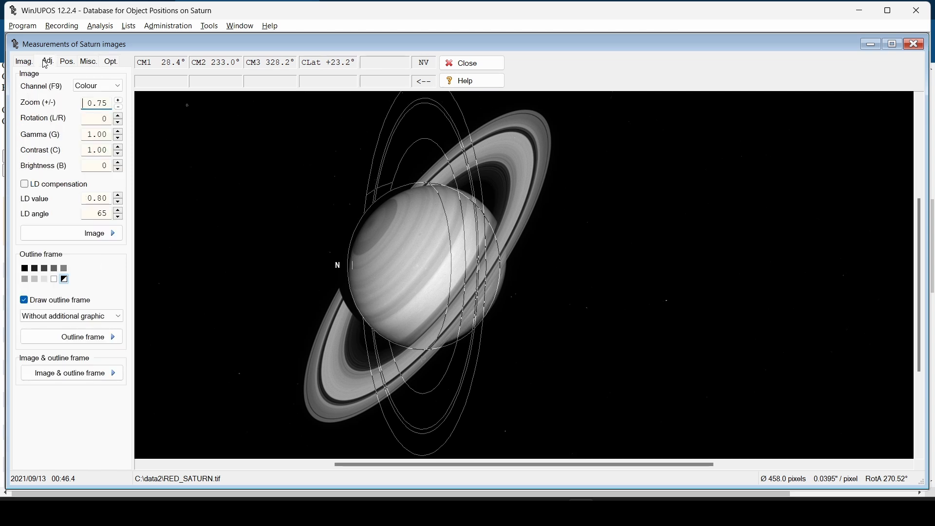
pyautogui.press('n')
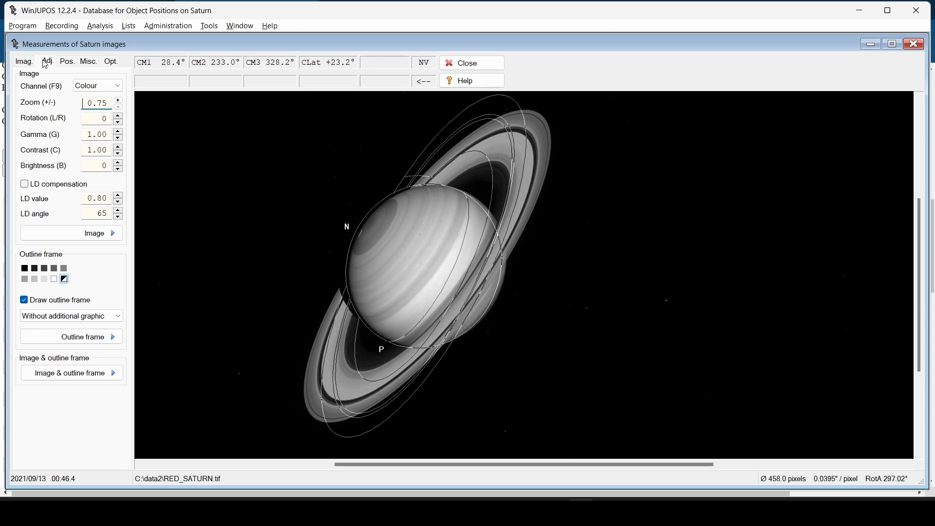
pyautogui.press('p')
pyautogui.press('Right')
pyautogui.press('Left')
pyautogui.press('Left')
pyautogui.press('Left')
pyautogui.press('Up')
pyautogui.press('Up')
pyautogui.press('Up')
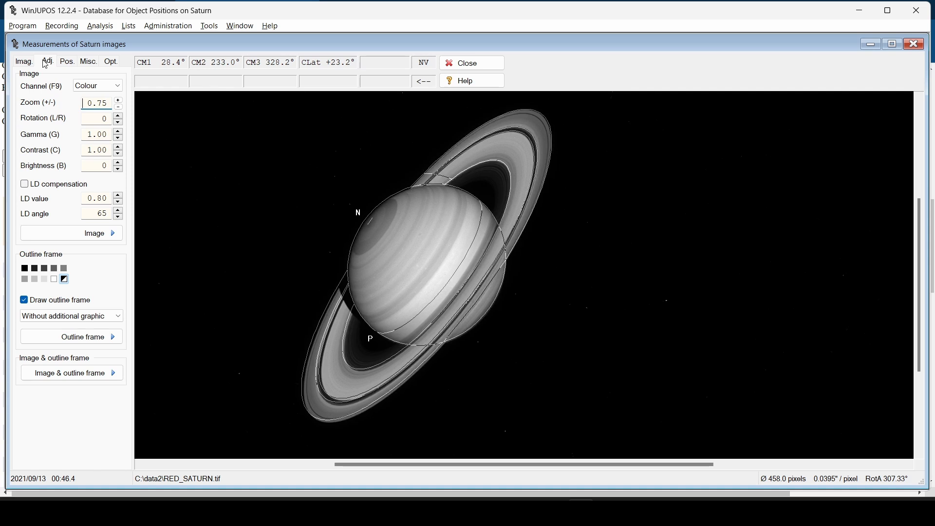
pyautogui.press('p')
pyautogui.press('p')
pyautogui.press('p')
pyautogui.press('p')
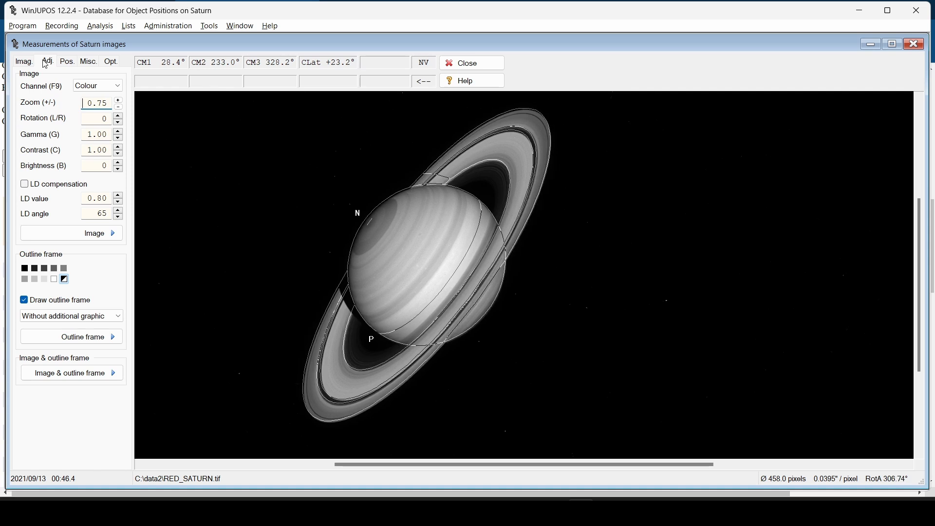
pyautogui.press('Down')
pyautogui.press('pagedown')
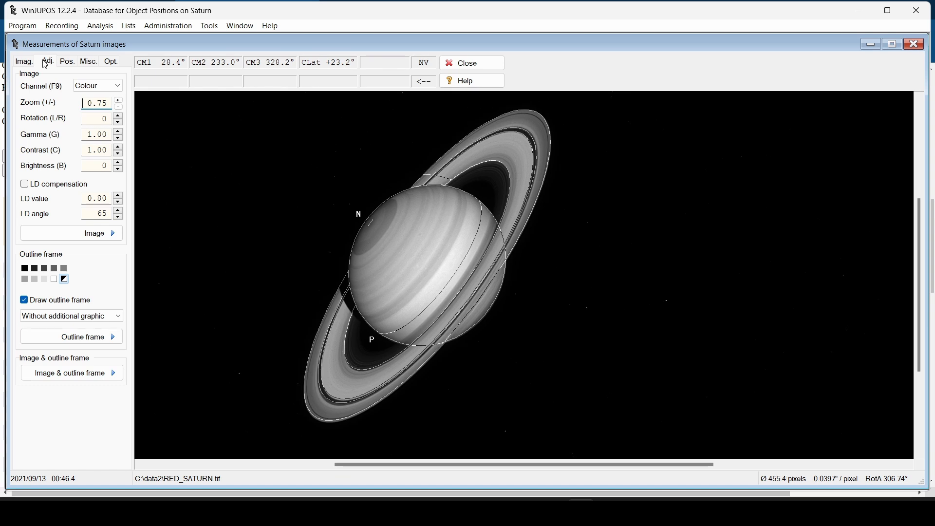
pyautogui.press('Right')
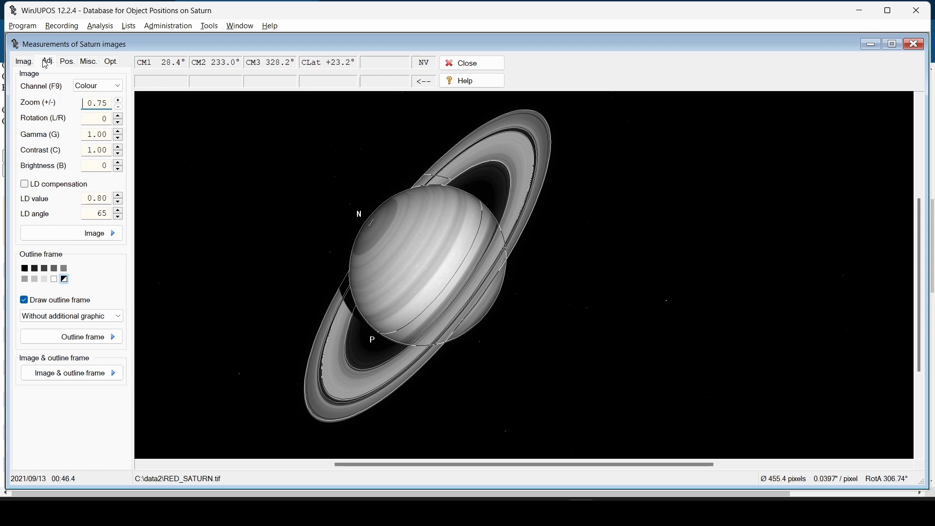
pyautogui.click(114, 63)
# Switch the image orientation to Normal and start rotating the outline frame toward the rings
pyautogui.click(59, 88)
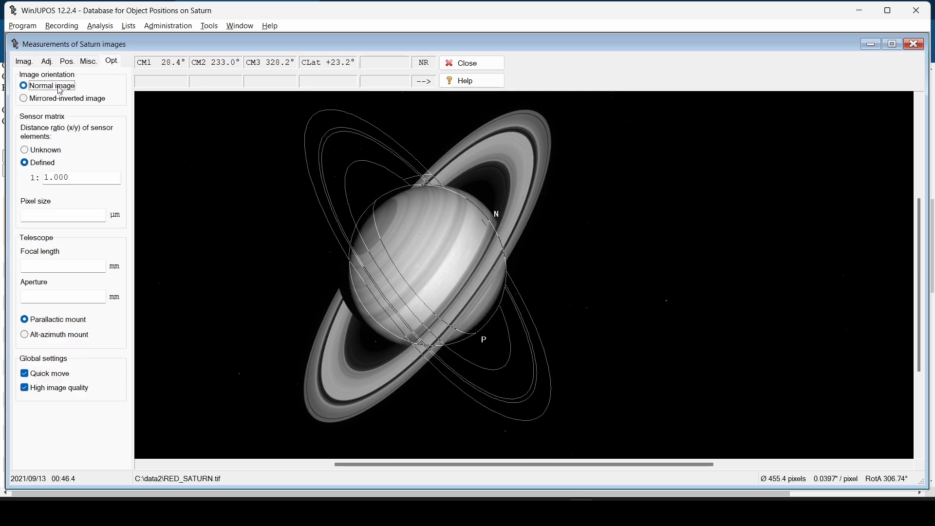
pyautogui.click(24, 62)
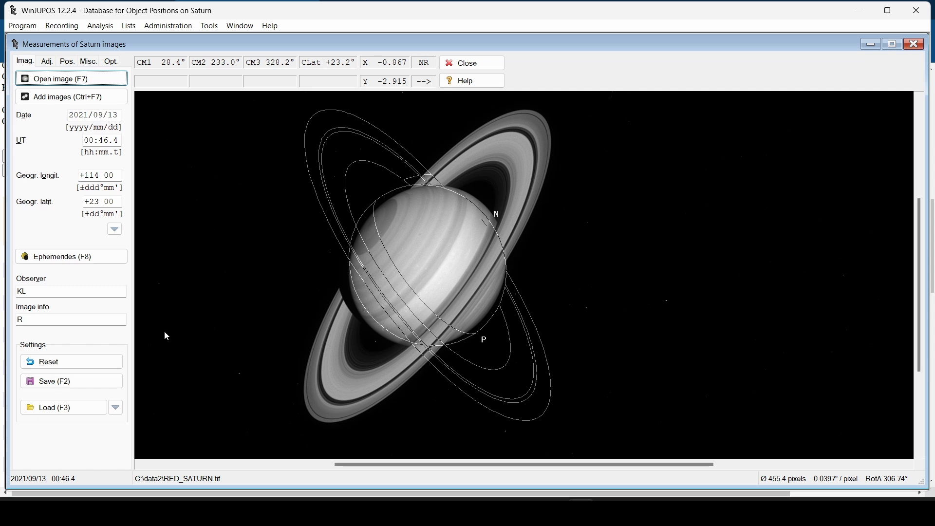
pyautogui.click(47, 61)
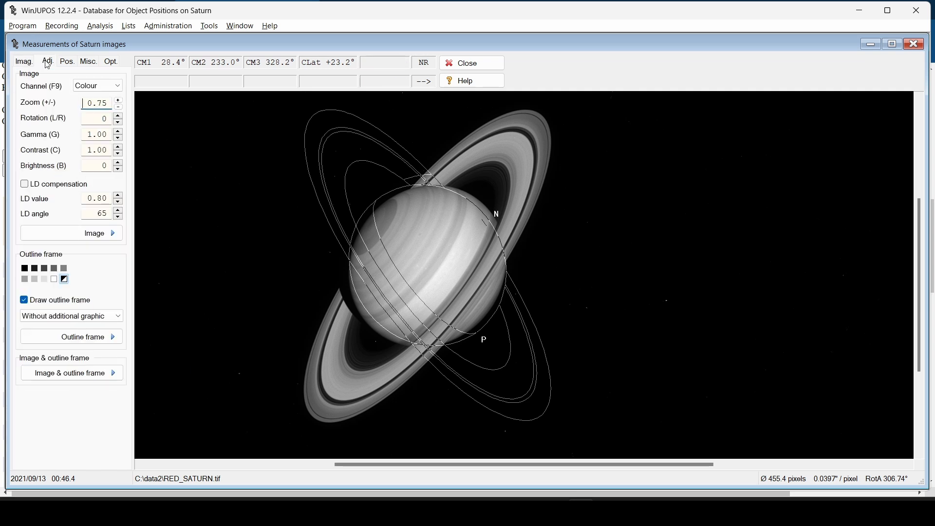
pyautogui.press('n')
pyautogui.press('n')
pyautogui.press('p')
pyautogui.press('p')
pyautogui.press('p')
pyautogui.press('p')
pyautogui.press('p')
pyautogui.press('p')
pyautogui.press('p')
pyautogui.press('p')
pyautogui.press('p')
pyautogui.press('p')
pyautogui.press('p')
pyautogui.press('p')
pyautogui.press('p')
pyautogui.press('p')
pyautogui.press('p')
pyautogui.press('p')
pyautogui.press('p')
pyautogui.press('p')
pyautogui.press('p')
pyautogui.press('p')
pyautogui.press('p')
pyautogui.press('p')
pyautogui.press('p')
pyautogui.press('p')
pyautogui.press('p')
pyautogui.press('p')
pyautogui.press('p')
pyautogui.press('p')
pyautogui.press('p')
pyautogui.press('p')
pyautogui.press('p')
pyautogui.press('p')
pyautogui.press('p')
pyautogui.press('p')
pyautogui.press('p')
pyautogui.press('p')
pyautogui.press('p')
pyautogui.press('p')
pyautogui.press('p')
pyautogui.press('p')
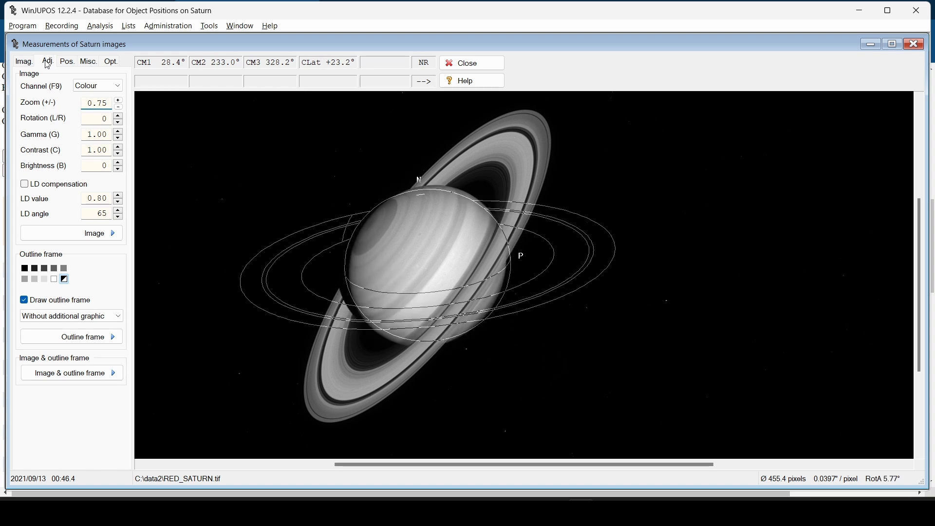
# Rotate the frame to 53.57°, enlarge it to 458 pixels, and center it on Saturn
pyautogui.click(111, 64)
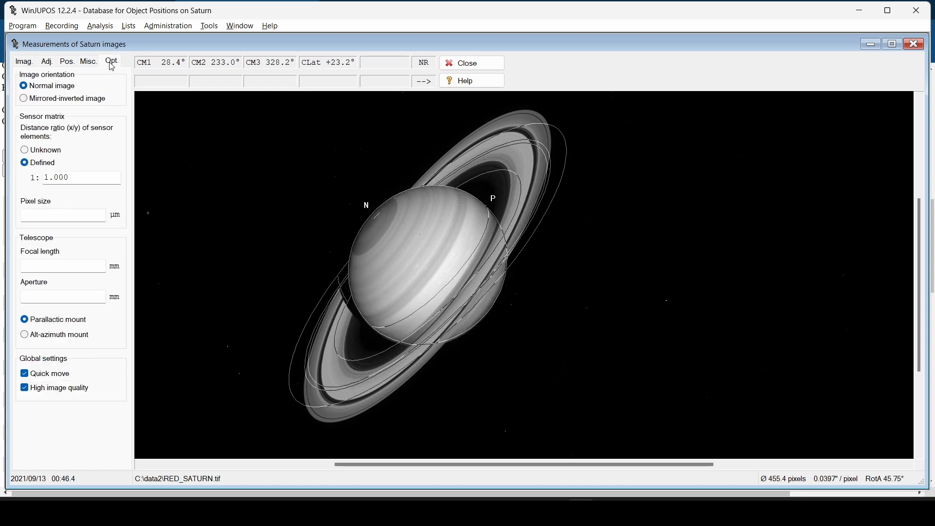
pyautogui.click(53, 65)
pyautogui.press('p')
pyautogui.press('p')
pyautogui.press('p')
pyautogui.press('p')
pyautogui.press('p')
pyautogui.press('p')
pyautogui.press('p')
pyautogui.press('p')
pyautogui.press('p')
pyautogui.press('p')
pyautogui.press('p')
pyautogui.press('p')
pyautogui.press('p')
pyautogui.press('p')
pyautogui.press('p')
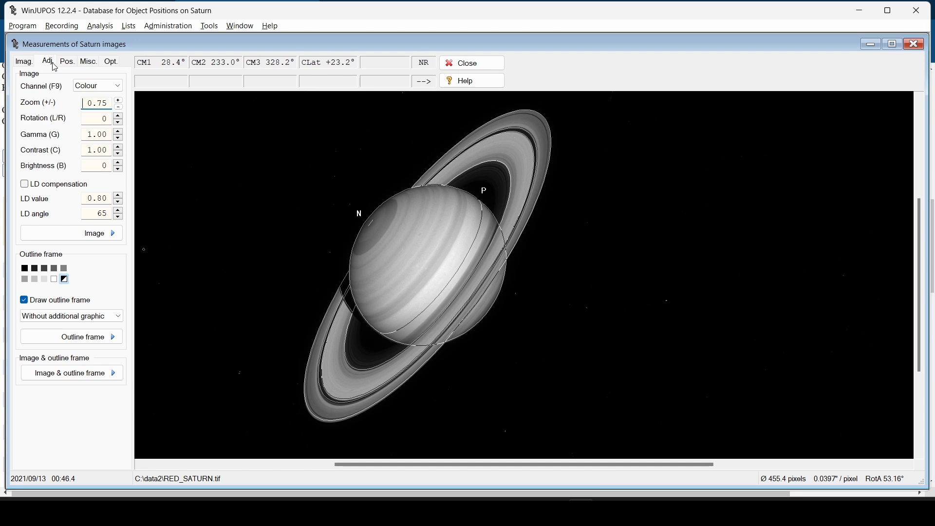
pyautogui.press('p')
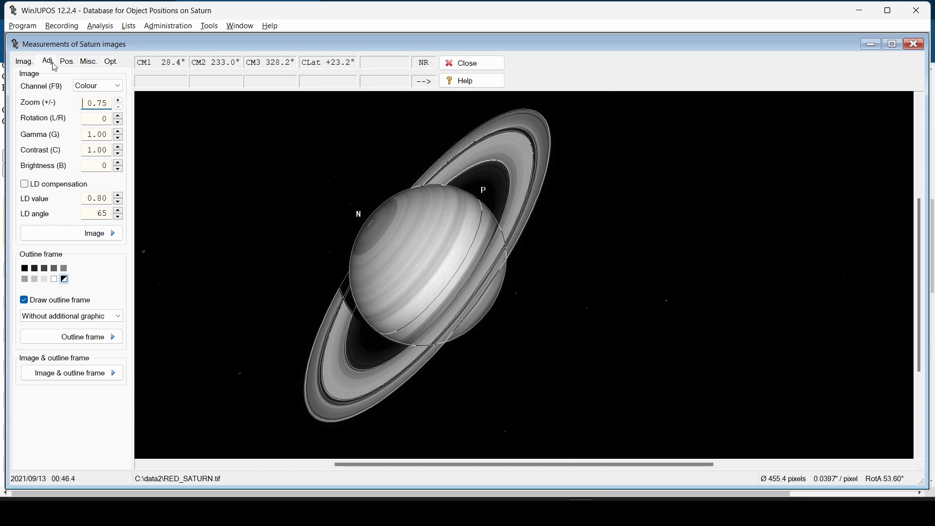
pyautogui.press('pageup')
pyautogui.press('pageup')
pyautogui.press('pageup')
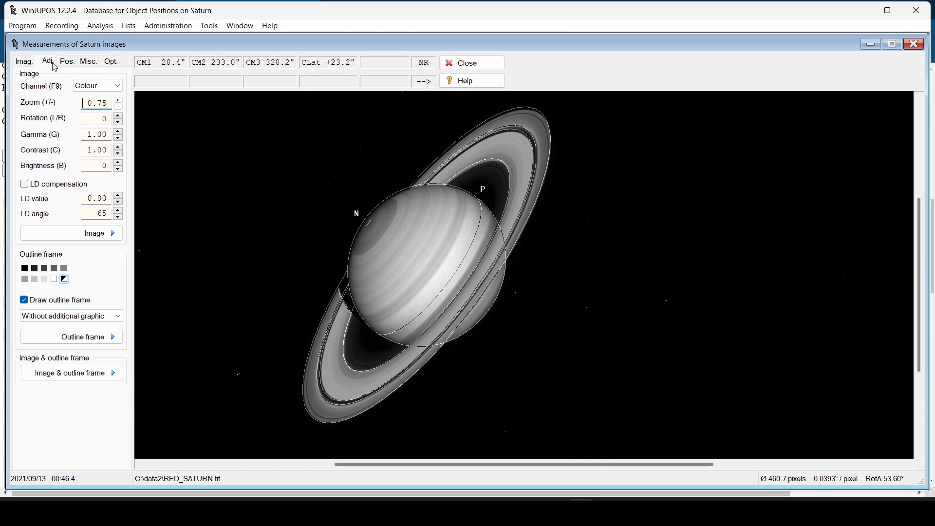
pyautogui.press('Down')
pyautogui.press('Down')
pyautogui.press('Right')
pyautogui.press('Right')
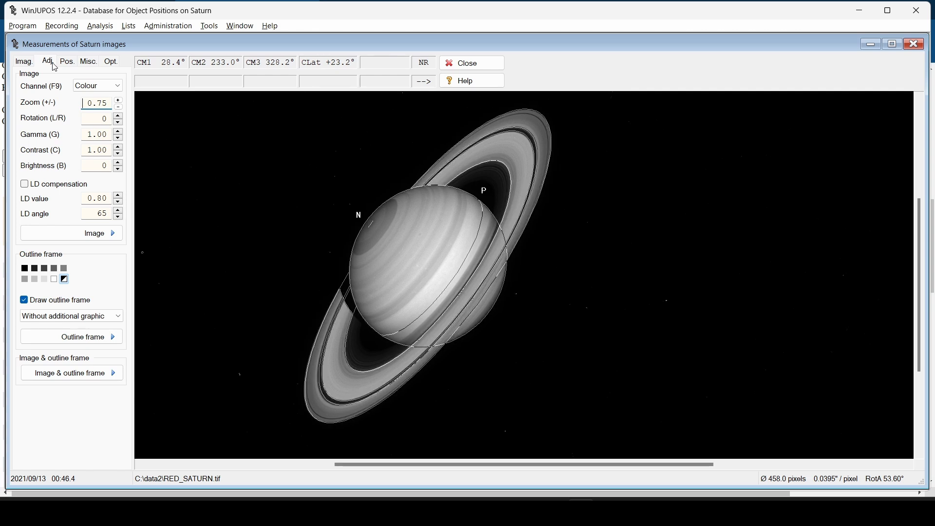
pyautogui.press('n')
pyautogui.press('n')
pyautogui.press('Left')
pyautogui.press('Left')
pyautogui.press('Up')
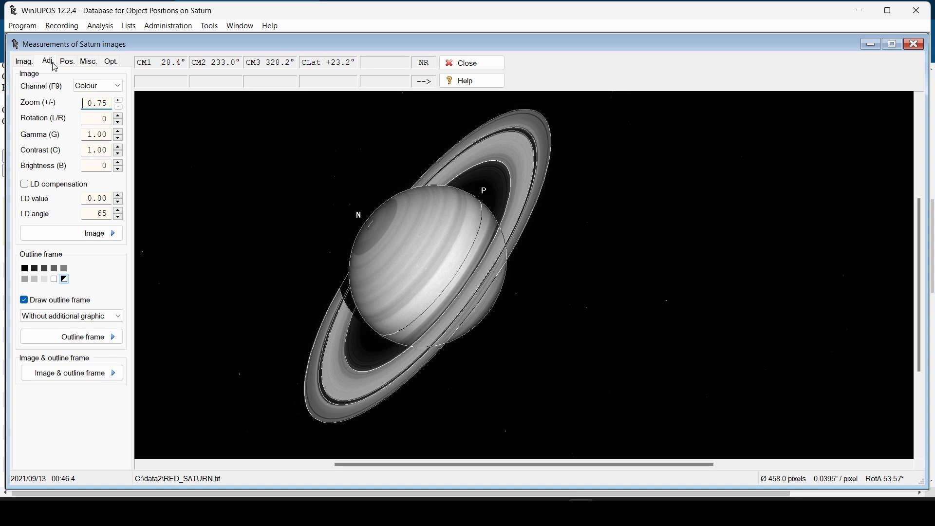
pyautogui.click(25, 62)
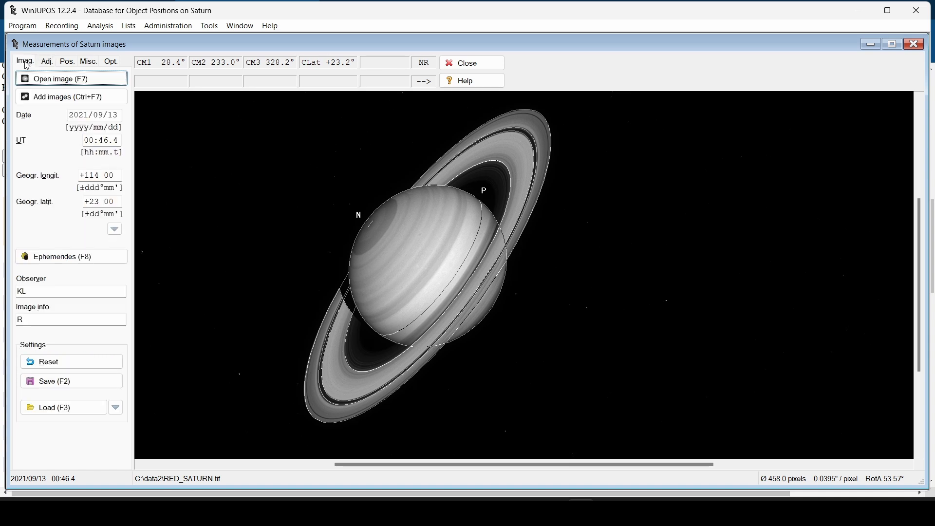
# Save the red settings, then load GREEN_SATURN, label it G, and save its settings
pyautogui.click(78, 381)
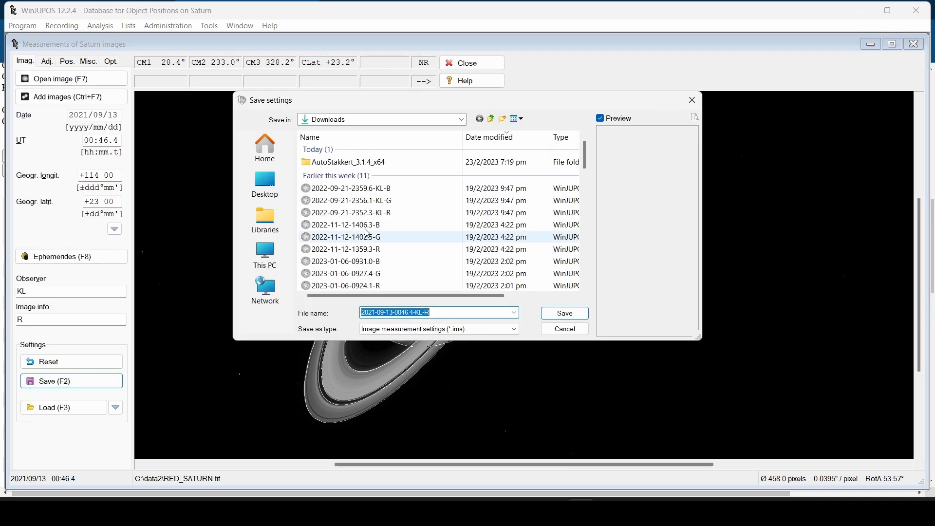
pyautogui.click(573, 315)
pyautogui.click(83, 78)
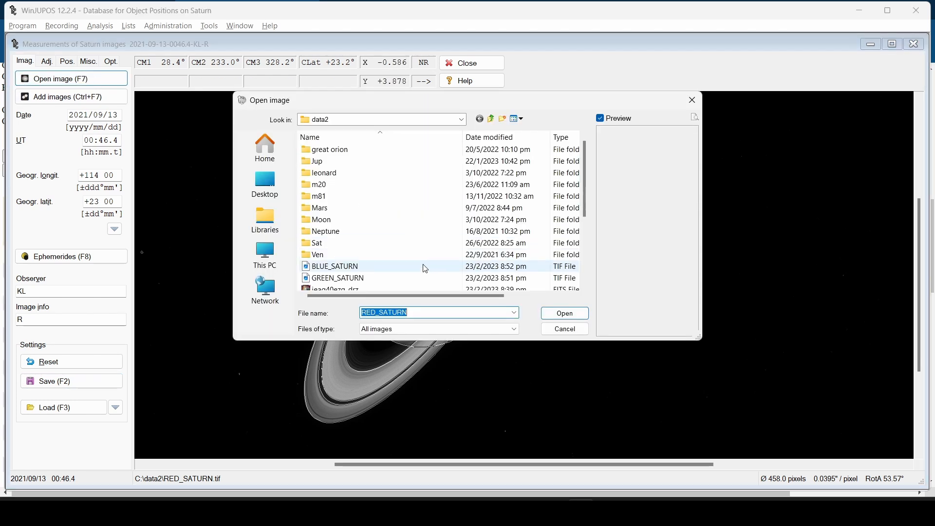
pyautogui.scroll(-3, 426, 269)
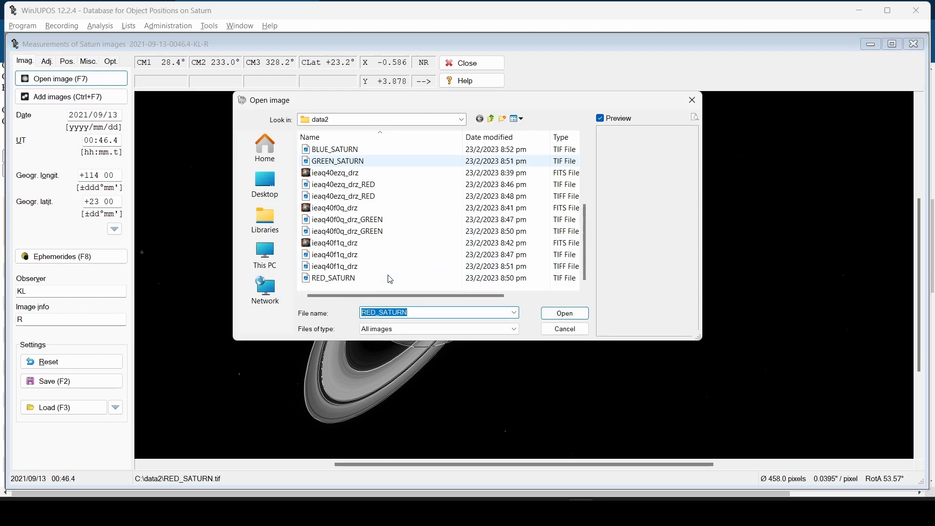
pyautogui.doubleClick(366, 163)
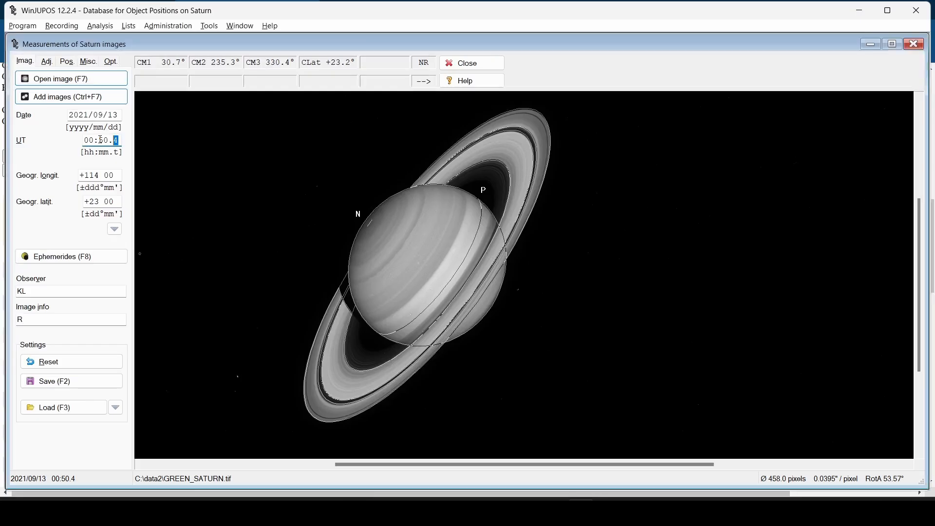
pyautogui.click(69, 320)
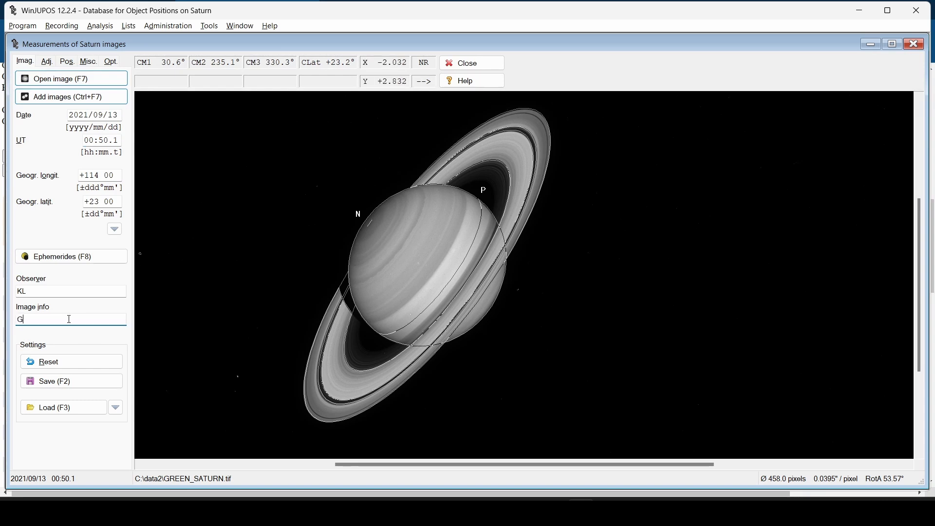
pyautogui.click(71, 381)
pyautogui.click(584, 317)
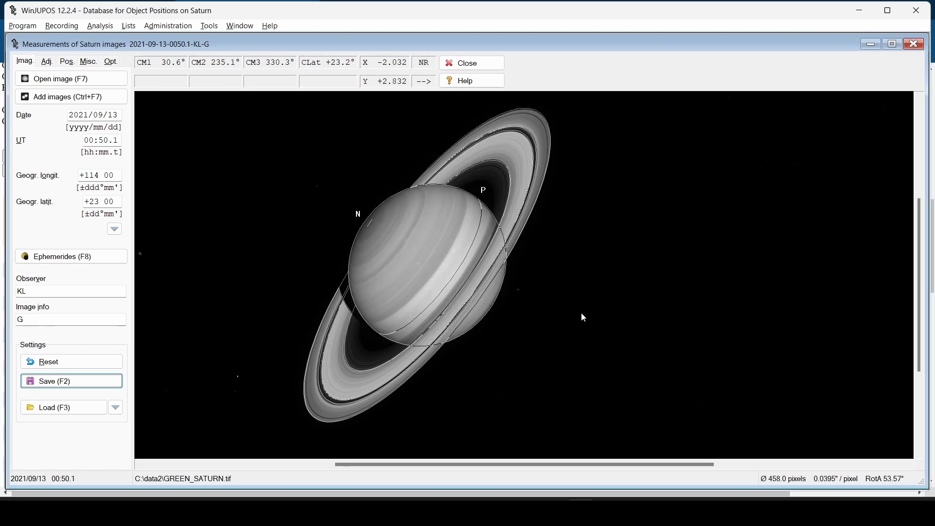
# Load BLUE_SATURN, set UT 00:54.1 and label B, save, and close the measurement window
pyautogui.click(72, 78)
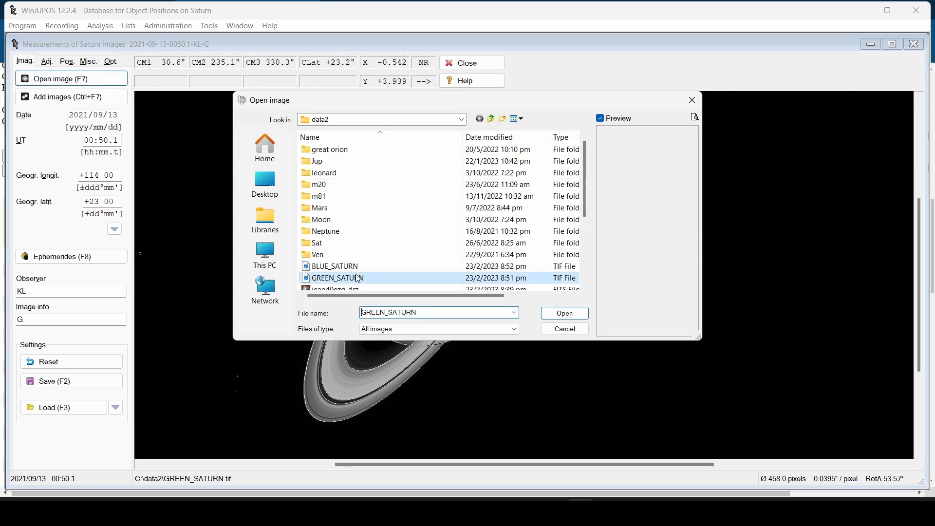
pyautogui.doubleClick(311, 267)
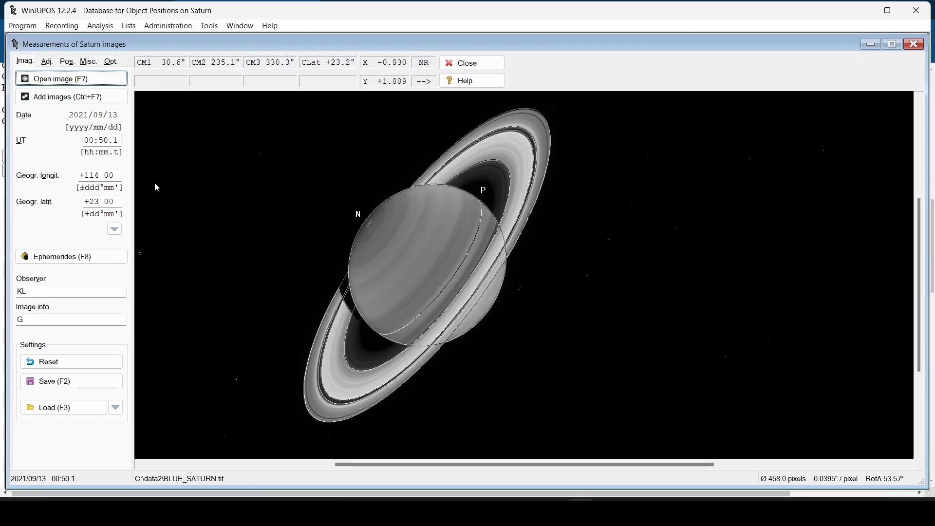
pyautogui.hotkey('alt', 'Tab')
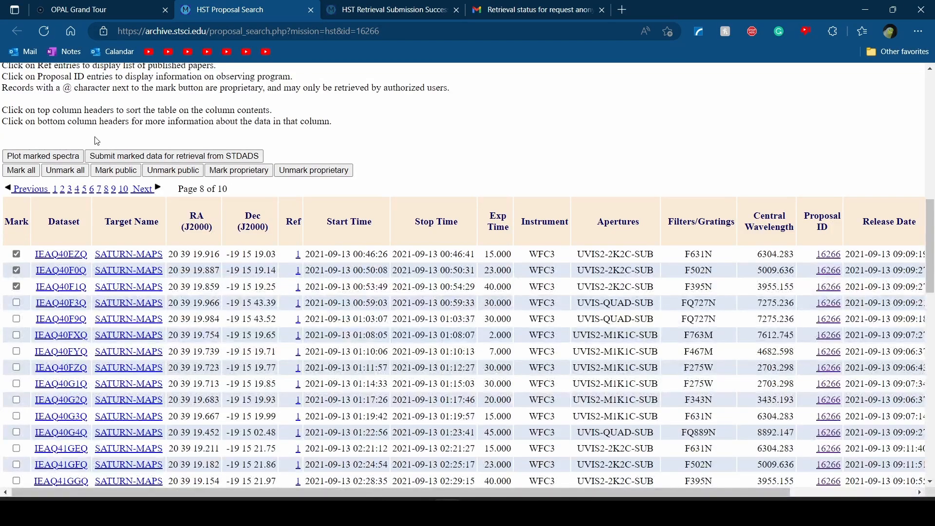
pyautogui.hotkey('alt', 'Tab')
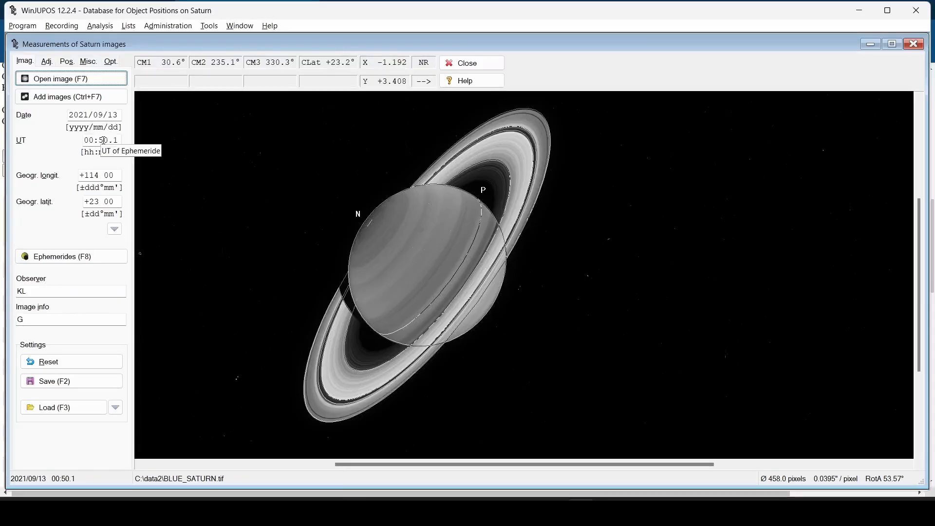
pyautogui.hotkey('alt', 'Tab')
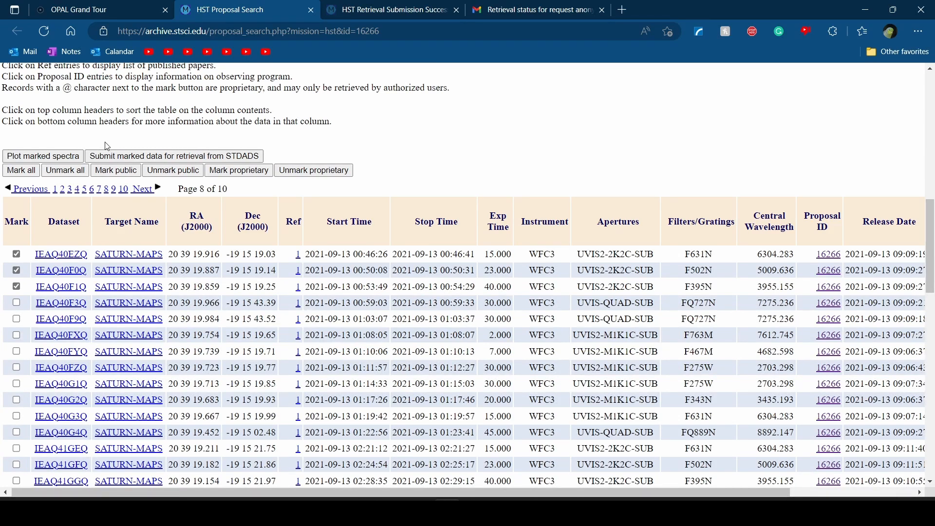
pyautogui.hotkey('alt', 'Tab')
pyautogui.press('BackSpace')
pyautogui.press('BackSpace')
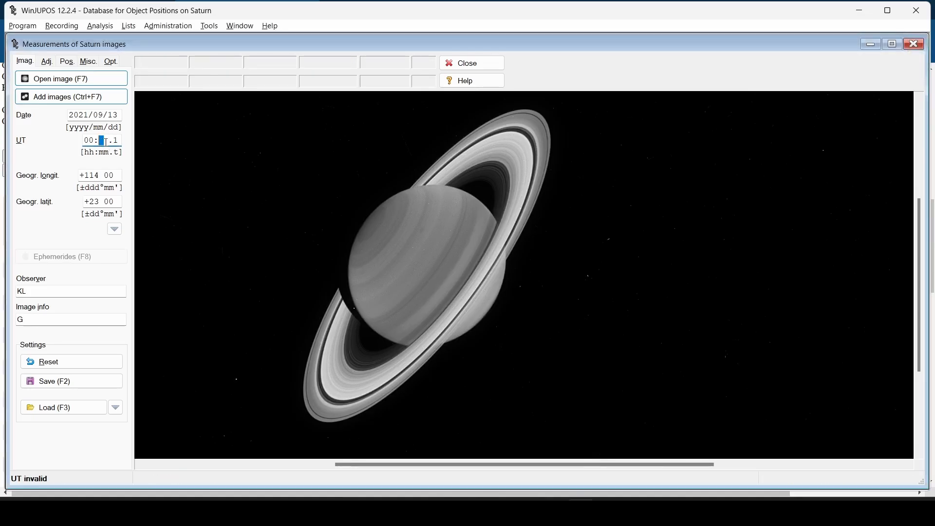
pyautogui.write('54')
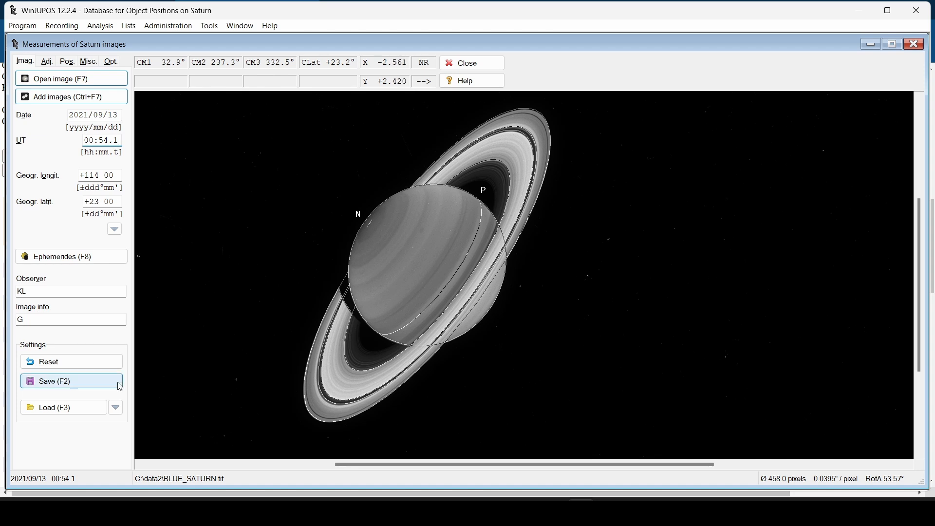
pyautogui.click(47, 319)
pyautogui.press('BackSpace')
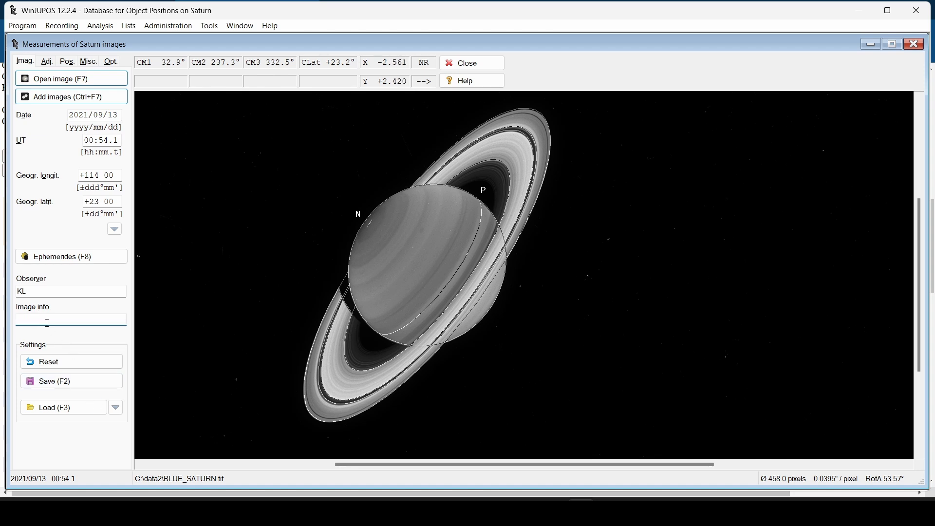
pyautogui.click(71, 381)
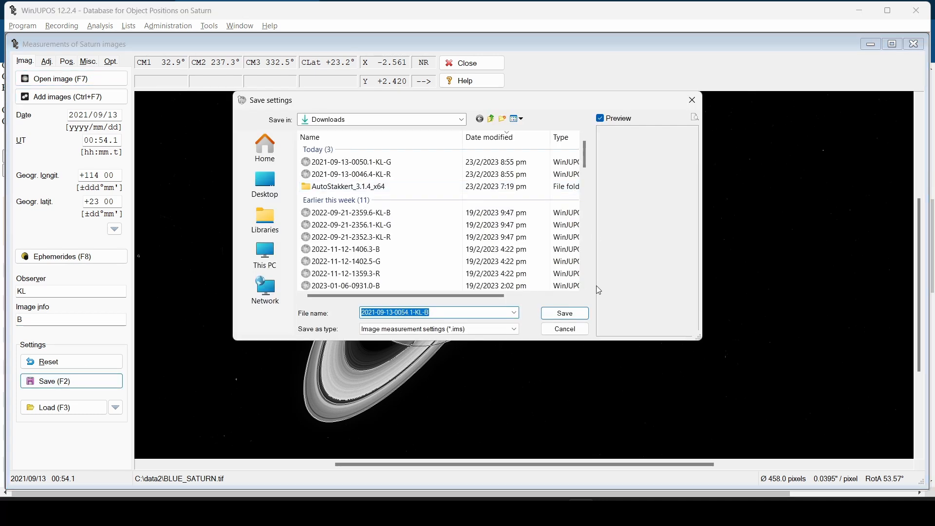
pyautogui.click(572, 317)
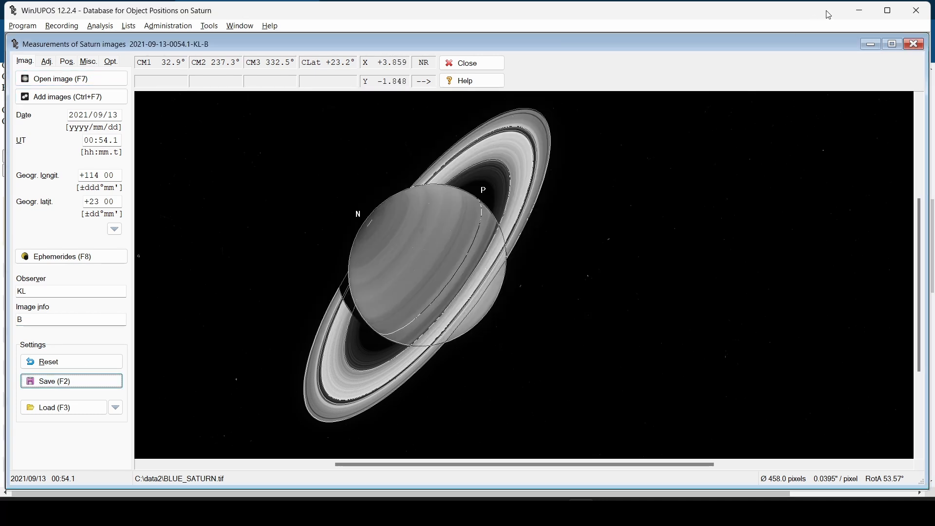
pyautogui.click(913, 44)
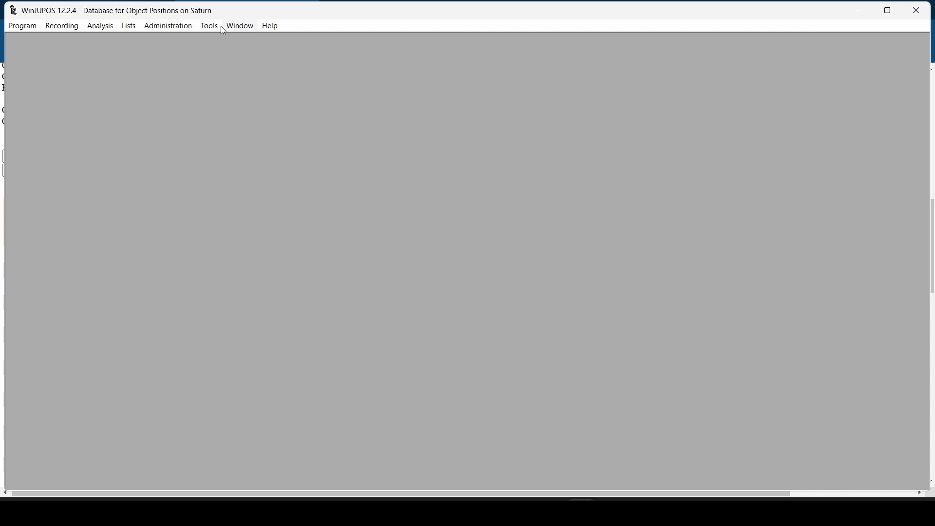
# Open the De-rotation of R/G/B frames tool and reposition its window
pyautogui.click(47, 25)
pyautogui.moveTo(190, 22)
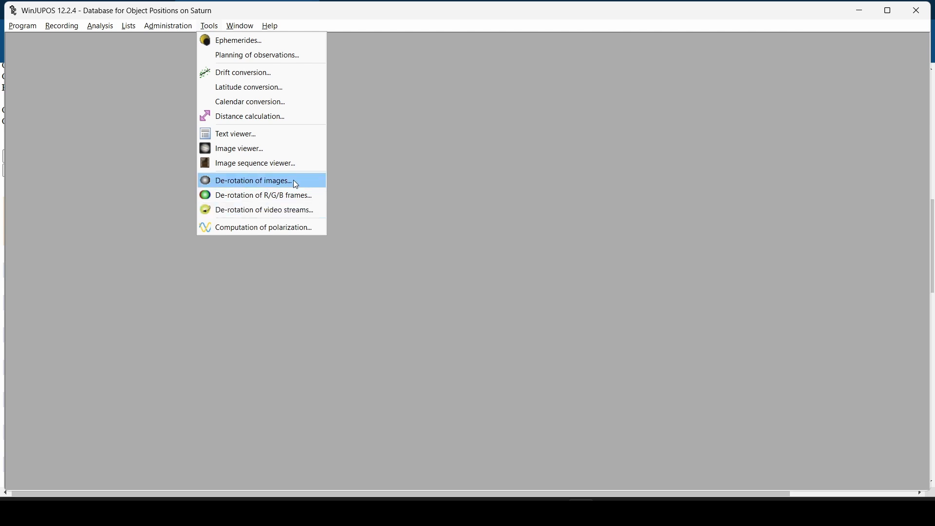
pyautogui.click(263, 197)
pyautogui.moveTo(348, 47); pyautogui.dragTo(402, 60)
# Remove the old measurement files from the red, green and blue channels
pyautogui.click(254, 92)
pyautogui.click(250, 107)
pyautogui.click(280, 124)
pyautogui.click(471, 96)
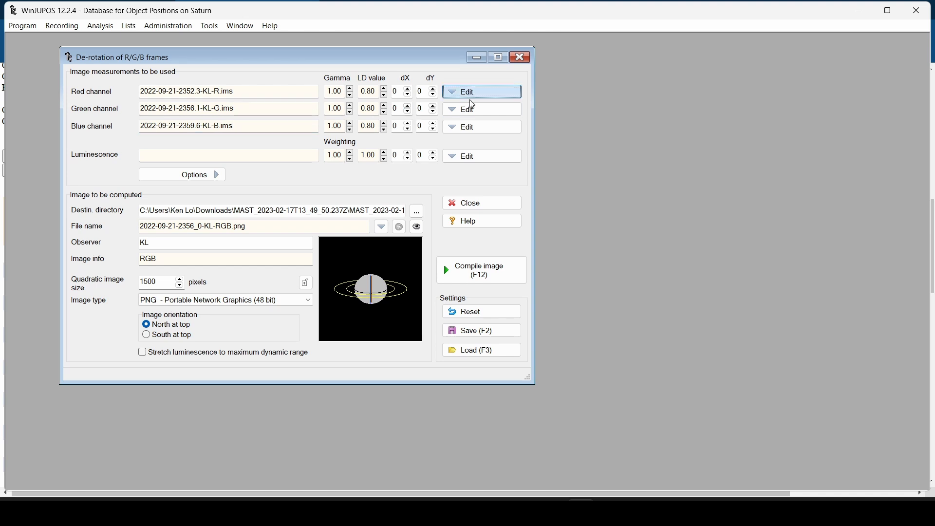
pyautogui.click(474, 97)
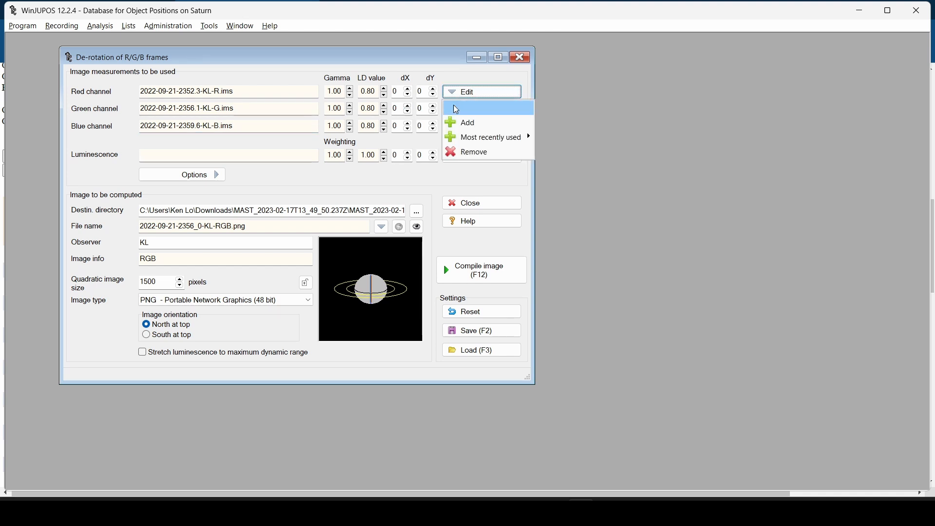
pyautogui.click(468, 151)
pyautogui.click(467, 111)
pyautogui.click(465, 170)
pyautogui.click(468, 128)
pyautogui.click(467, 184)
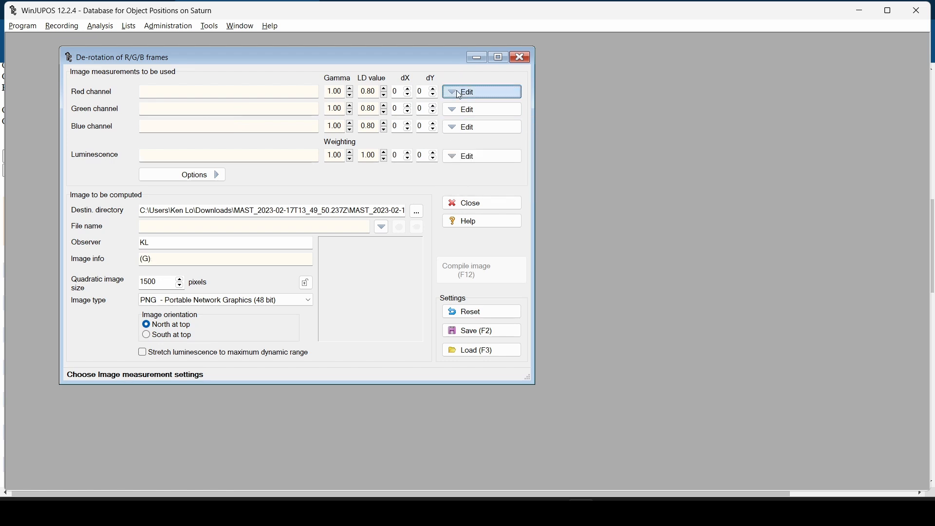
# Add the red-channel .ims measurement file from Downloads to the R channel
pyautogui.click(460, 94)
pyautogui.click(464, 109)
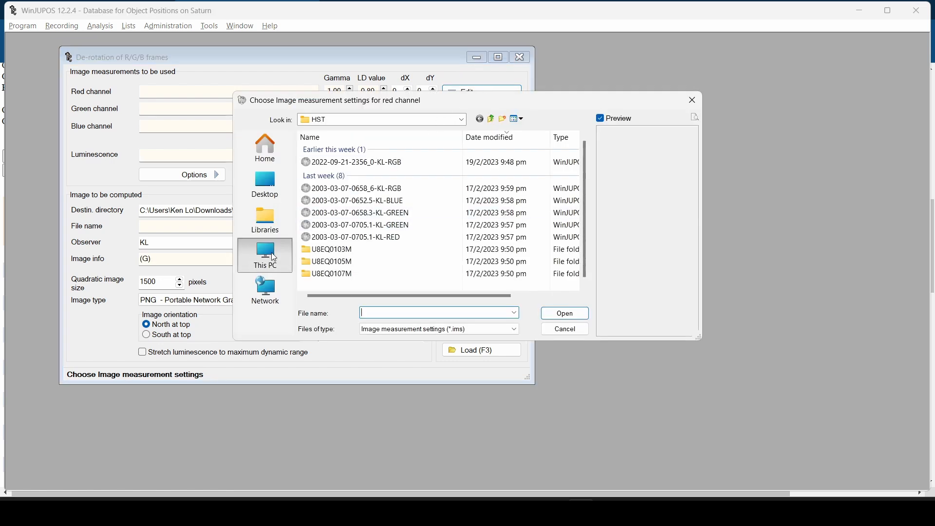
pyautogui.click(274, 257)
pyautogui.doubleClick(351, 155)
pyautogui.doubleClick(370, 172)
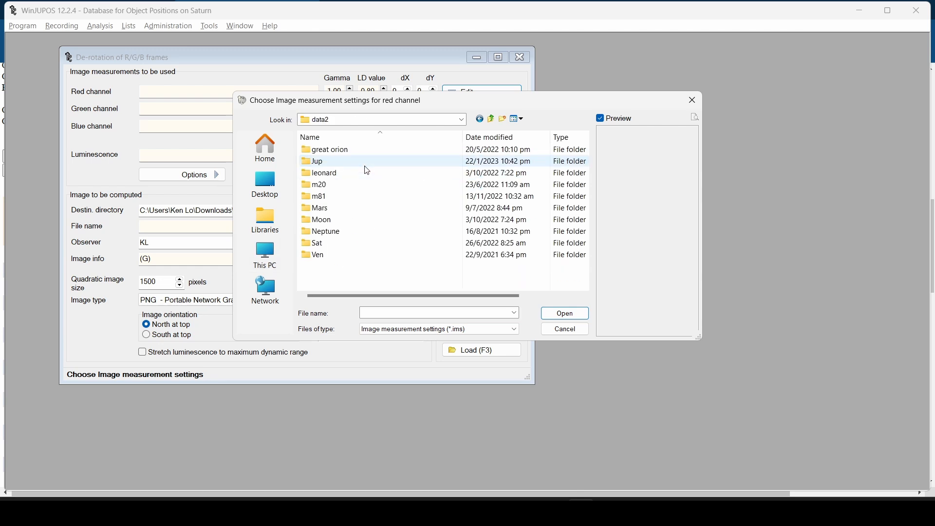
pyautogui.scroll(-1, 334, 257)
pyautogui.scroll(1, 334, 246)
pyautogui.click(265, 185)
pyautogui.doubleClick(460, 244)
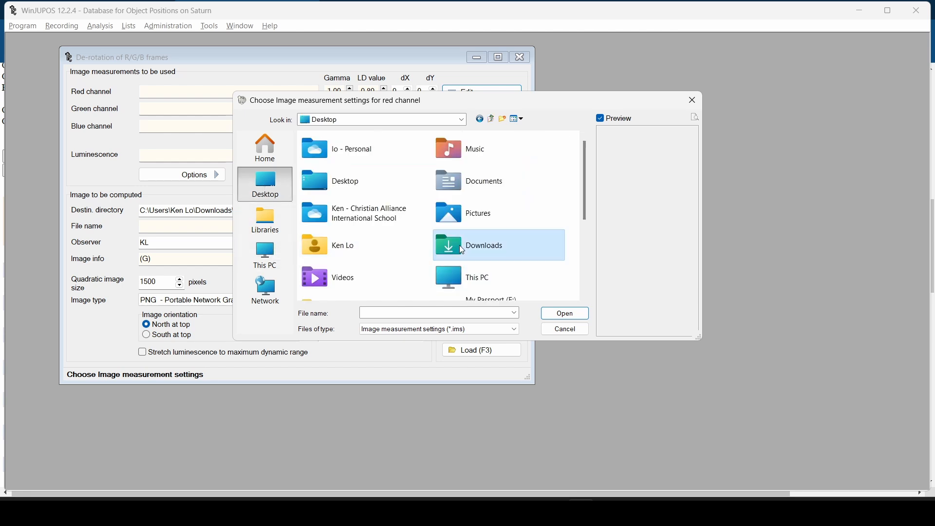
pyautogui.click(389, 162)
pyautogui.click(387, 190)
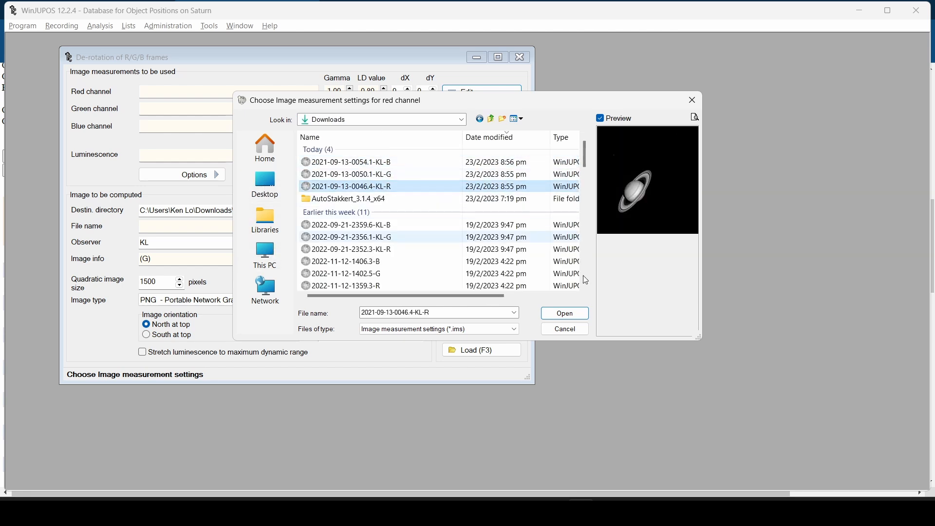
pyautogui.click(565, 314)
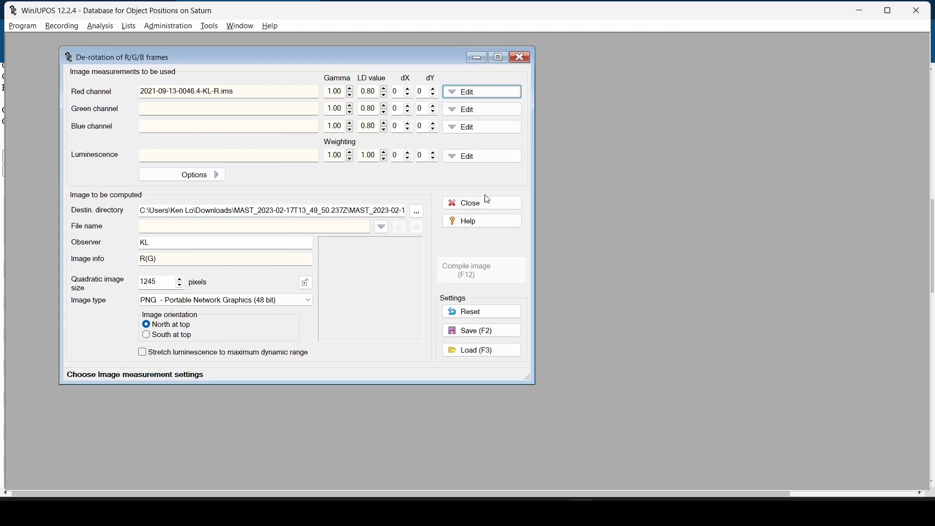
# Add the green and blue .ims measurement files to the G and B channels
pyautogui.click(467, 108)
pyautogui.click(466, 125)
pyautogui.click(451, 185)
pyautogui.click(451, 174)
pyautogui.click(564, 313)
pyautogui.click(489, 132)
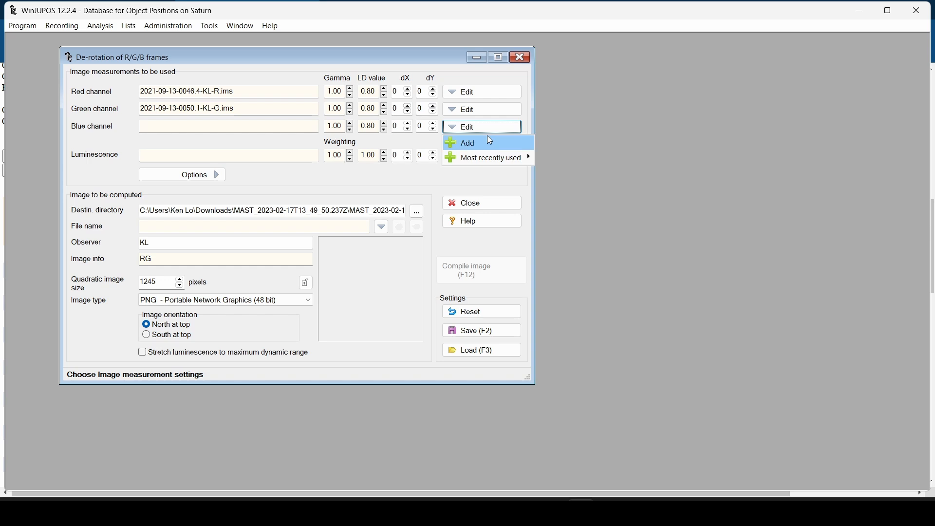
pyautogui.click(487, 139)
pyautogui.click(451, 162)
pyautogui.click(555, 315)
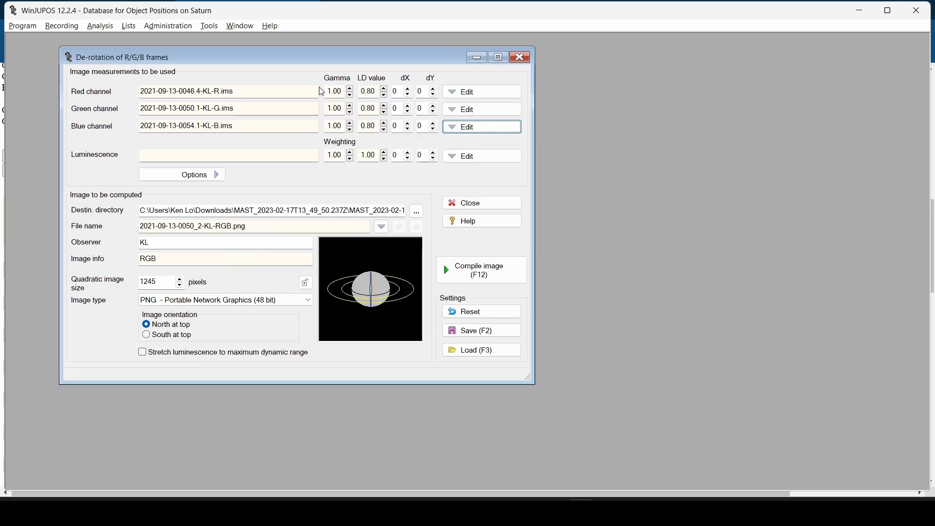
# Turn off planetary-moon correction, set image size to 1500 and observer to HUBBLE
pyautogui.click(182, 175)
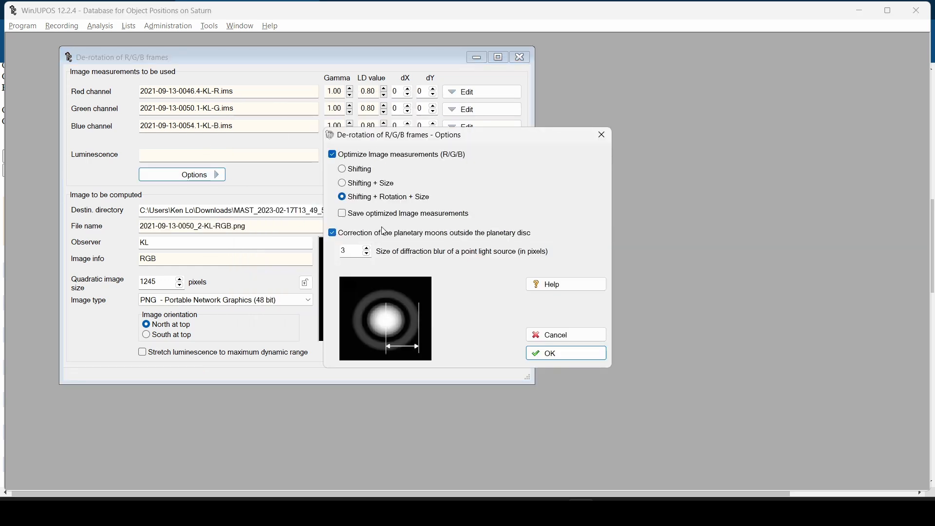
pyautogui.click(337, 235)
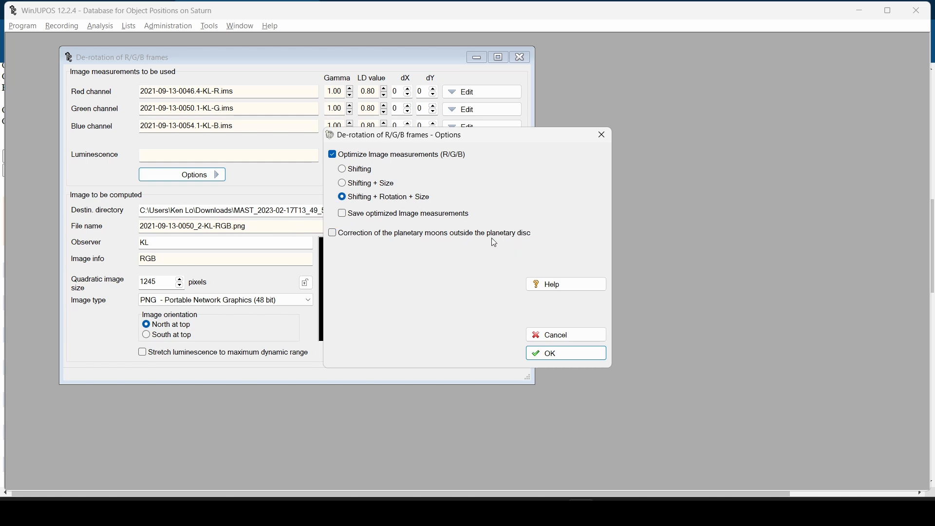
pyautogui.click(600, 356)
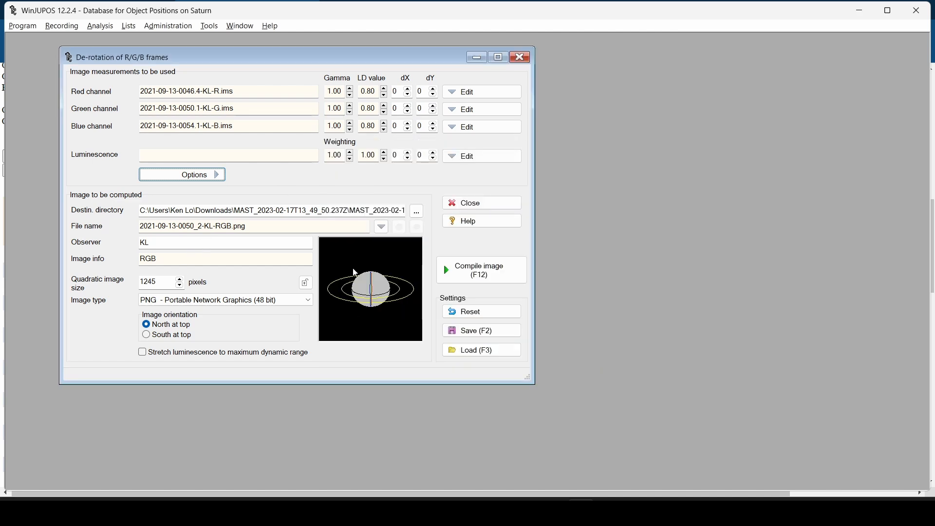
pyautogui.doubleClick(149, 282)
pyautogui.write('150')
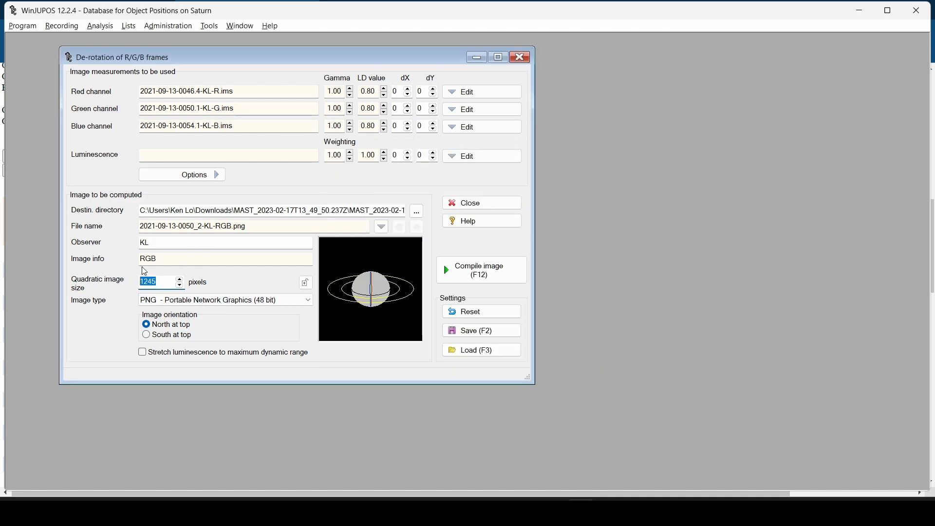
pyautogui.write('0')
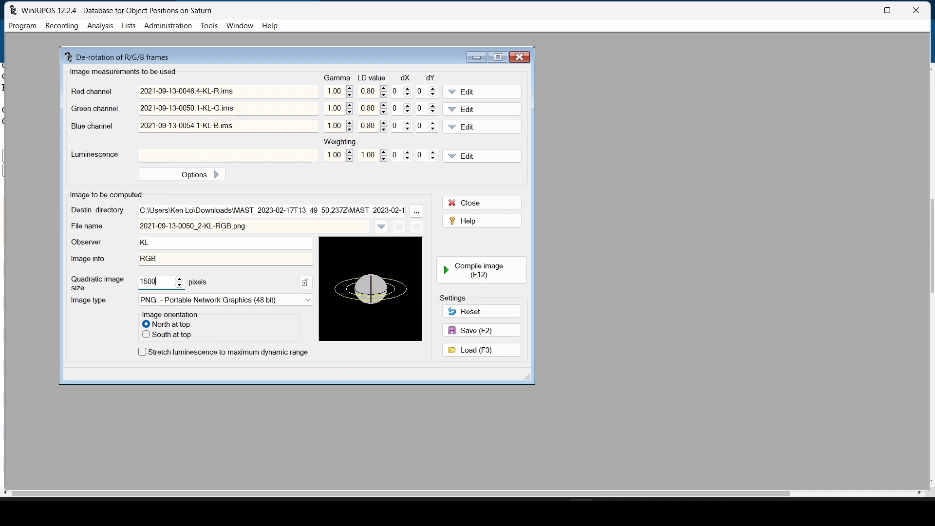
pyautogui.doubleClick(186, 241)
pyautogui.write('HUBBLE')
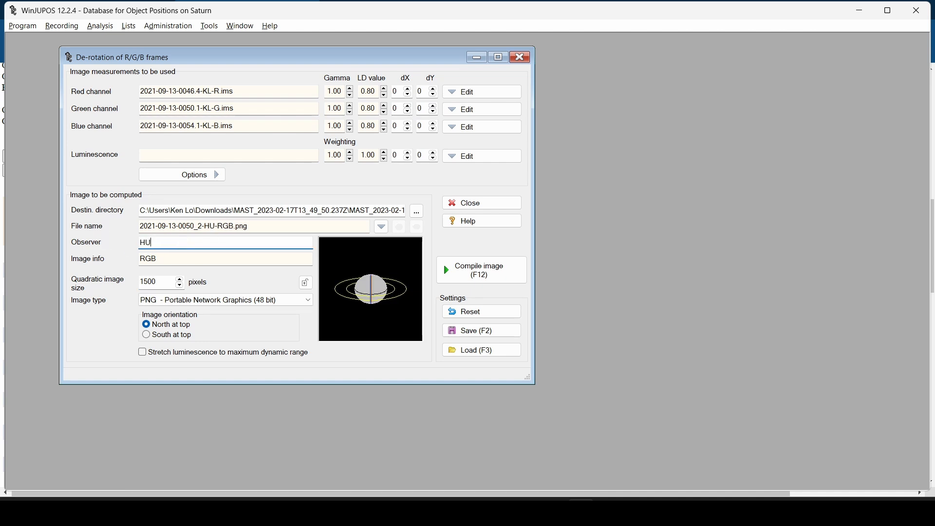
# Set the destination folder to Downloads and compile the de-rotated RGB image
pyautogui.click(417, 212)
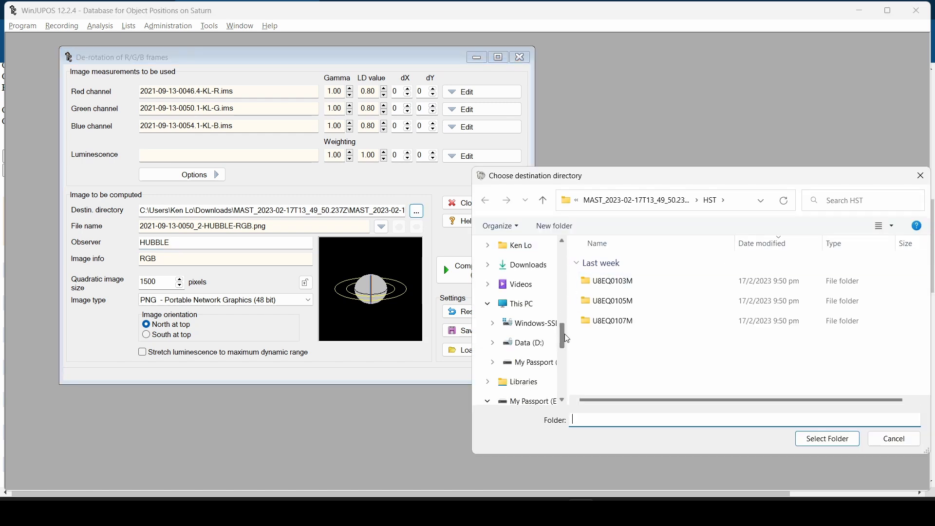
pyautogui.scroll(5, 536, 273)
pyautogui.click(546, 273)
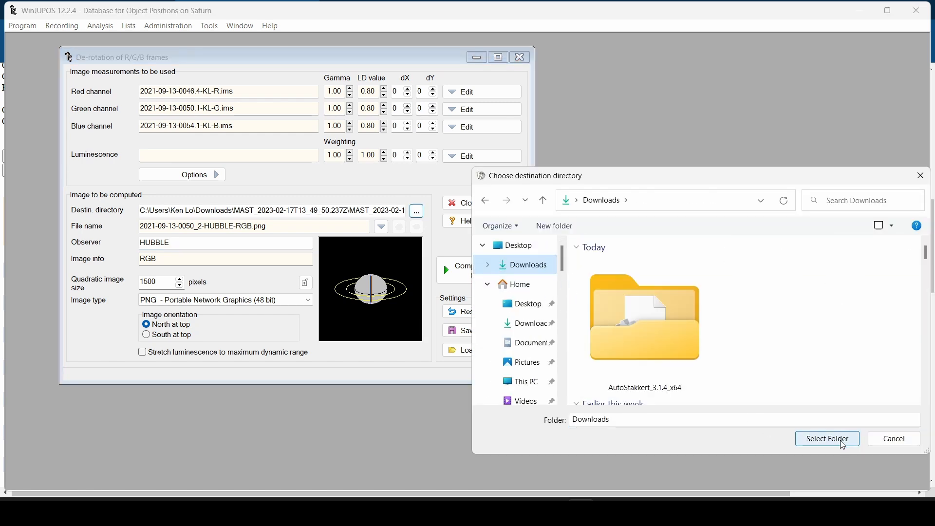
pyautogui.click(828, 439)
pyautogui.click(477, 267)
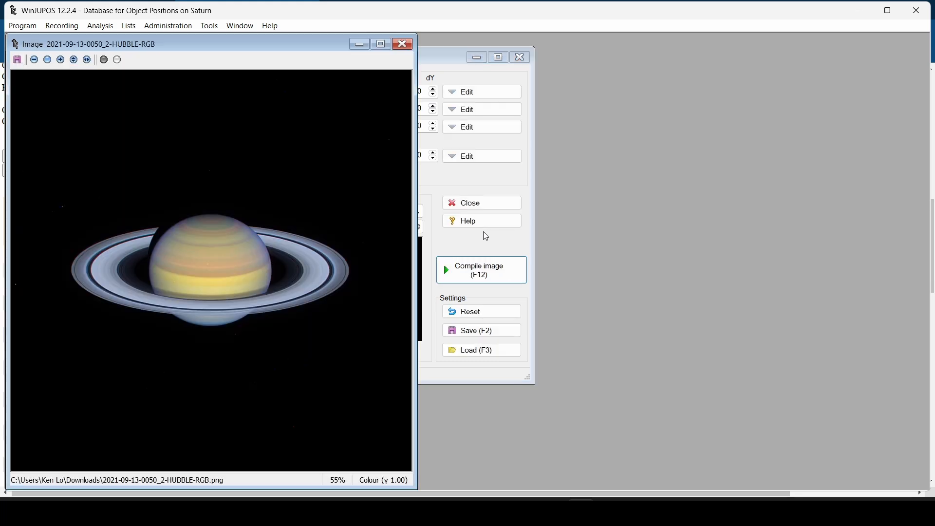
# Zoom the compiled RGB image to 111% and back to 55%, then cancel Save Image as
pyautogui.click(76, 60)
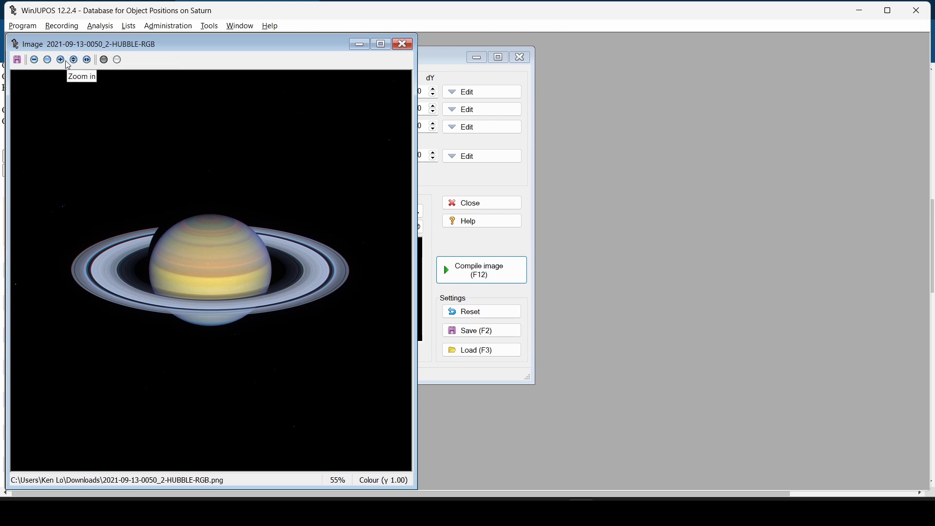
pyautogui.click(76, 62)
pyautogui.moveTo(814, 195); pyautogui.dragTo(805, 293)
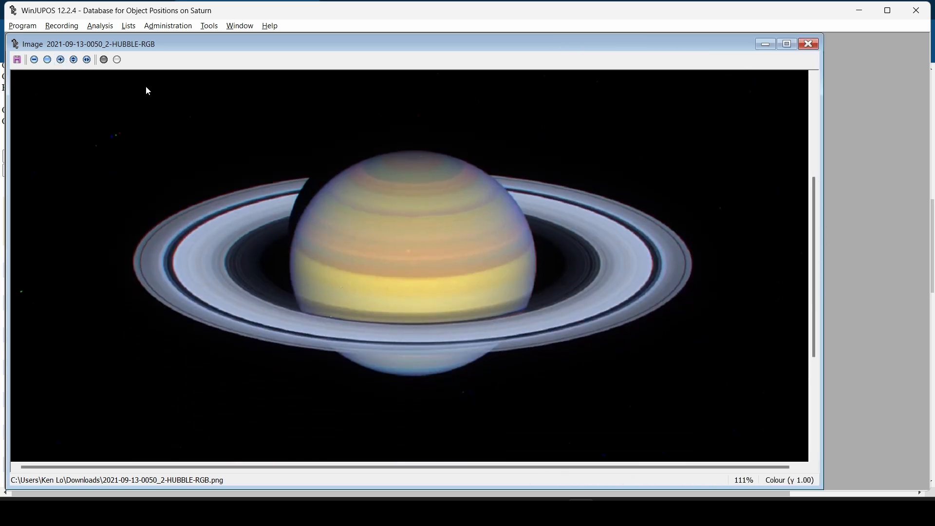
pyautogui.click(73, 60)
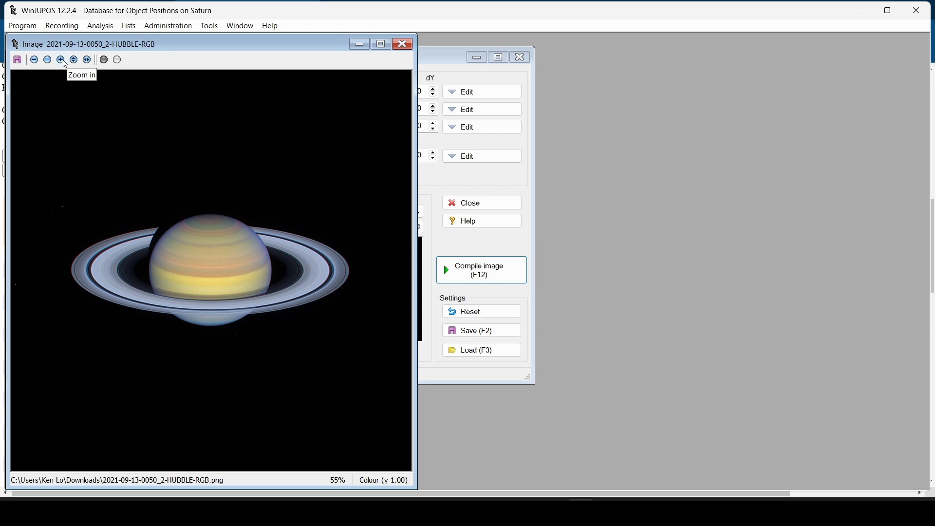
pyautogui.click(19, 60)
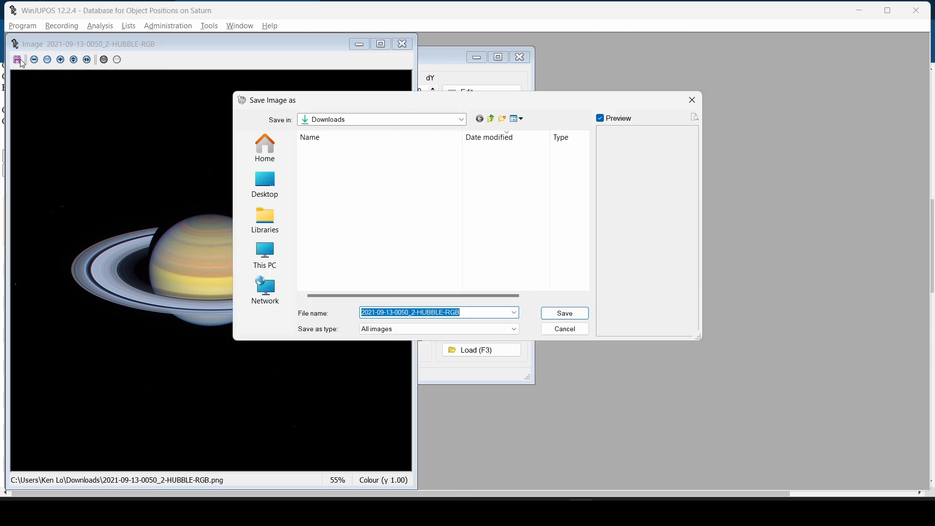
pyautogui.click(566, 330)
pyautogui.press('super')
pyautogui.write('astrosurface')
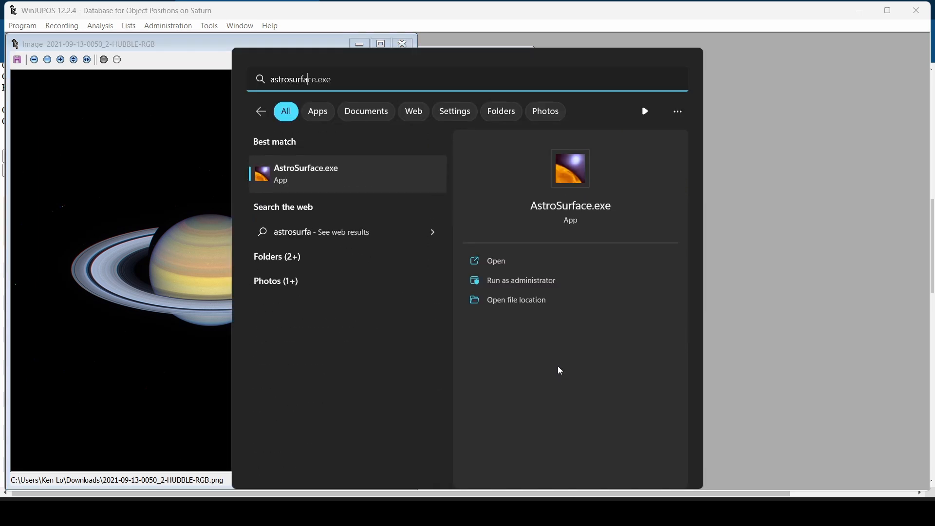
pyautogui.click(371, 181)
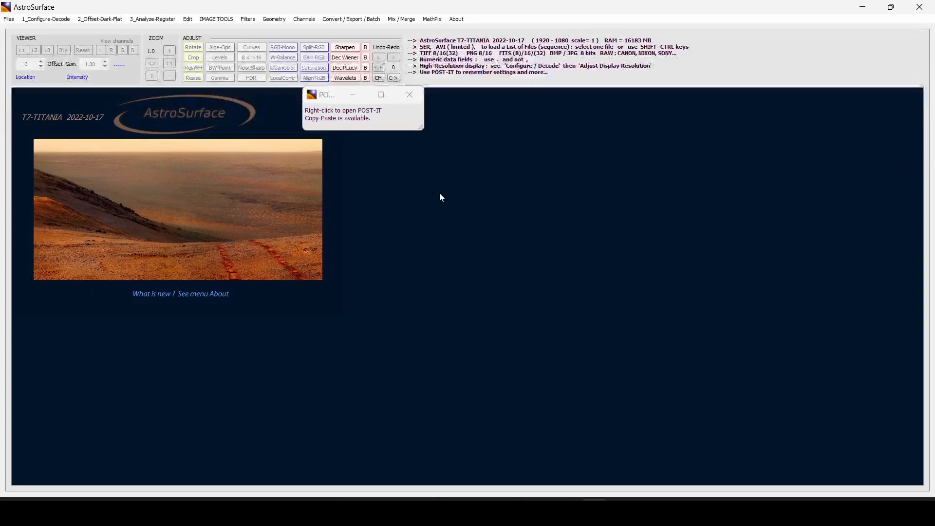
pyautogui.click(8, 20)
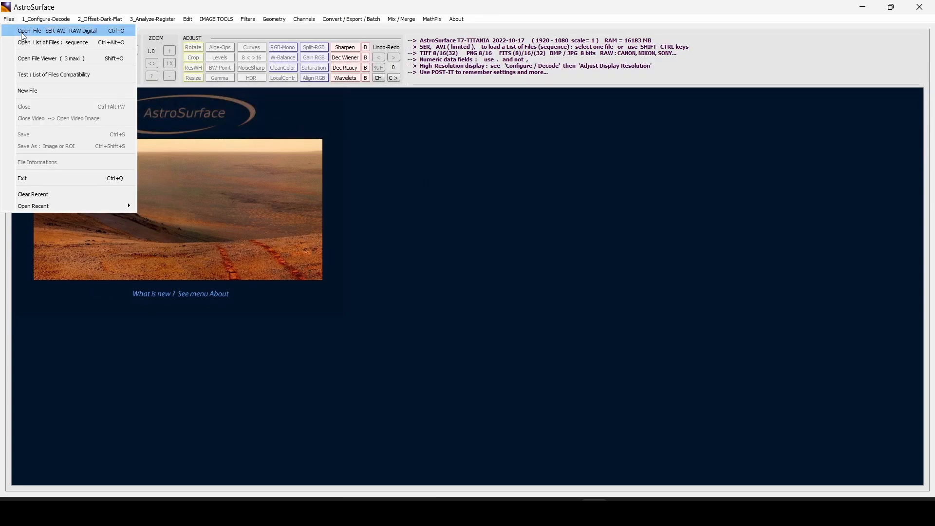
pyautogui.click(29, 31)
pyautogui.click(199, 131)
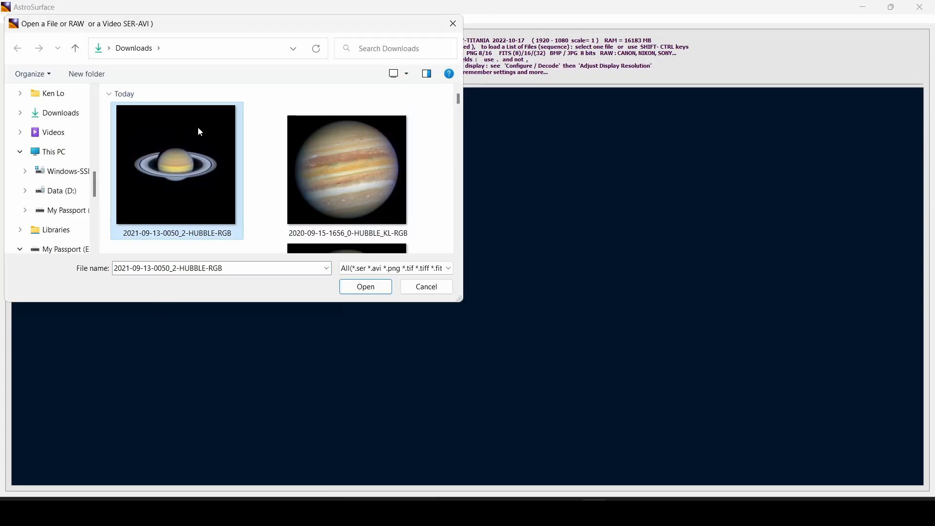
pyautogui.click(365, 286)
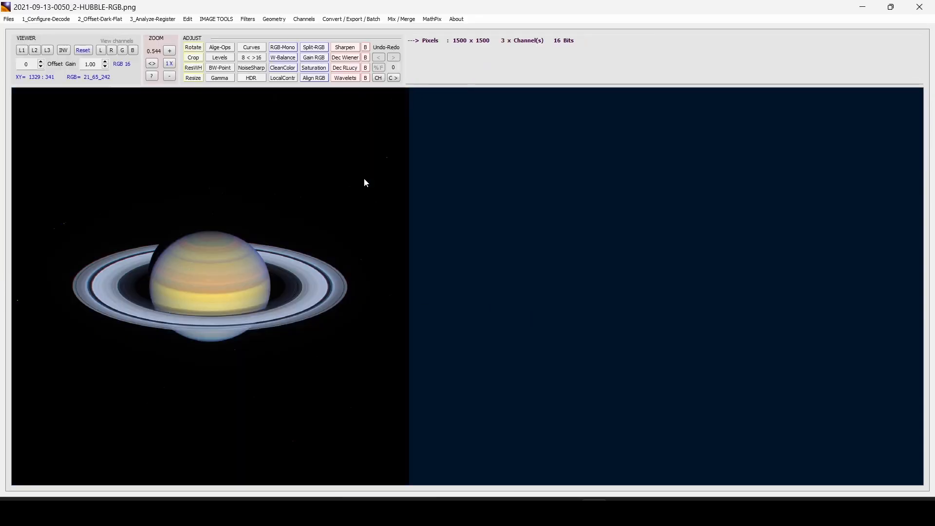
# Crop the image to 1359 x 1045 pixels around Saturn
pyautogui.click(194, 57)
pyautogui.moveTo(28, 142); pyautogui.dragTo(389, 418)
pyautogui.click(559, 134)
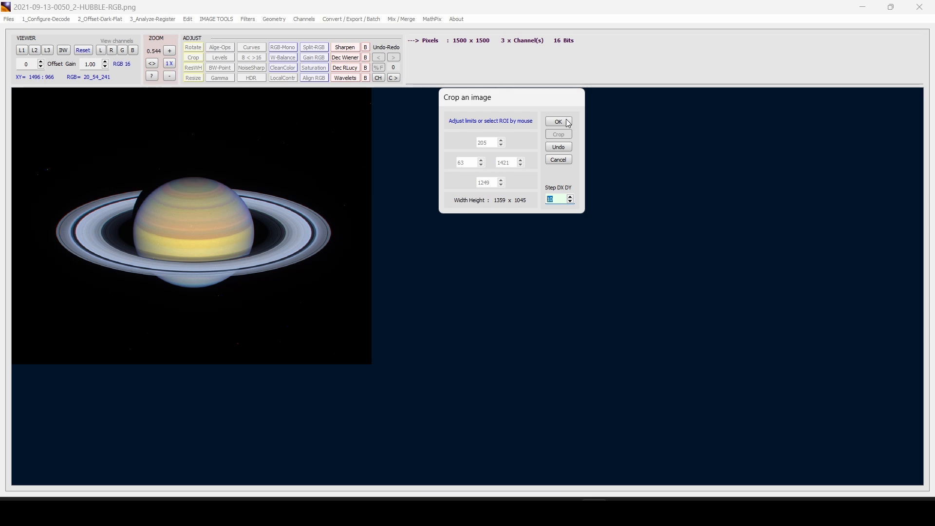
pyautogui.click(559, 121)
pyautogui.click(192, 48)
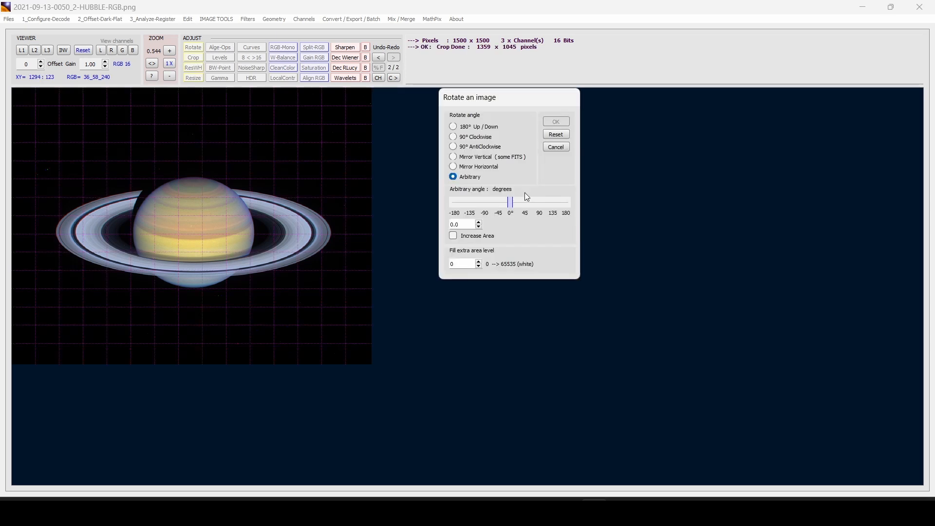
# Rotate Saturn by an arbitrary 150° so the rings run diagonally, then fit it to the view
pyautogui.moveTo(512, 205)
pyautogui.mouseDown()
pyautogui.moveTo(559, 205)
pyautogui.moveTo(502, 203)
pyautogui.moveTo(532, 203)
pyautogui.moveTo(524, 203)
pyautogui.mouseUp()
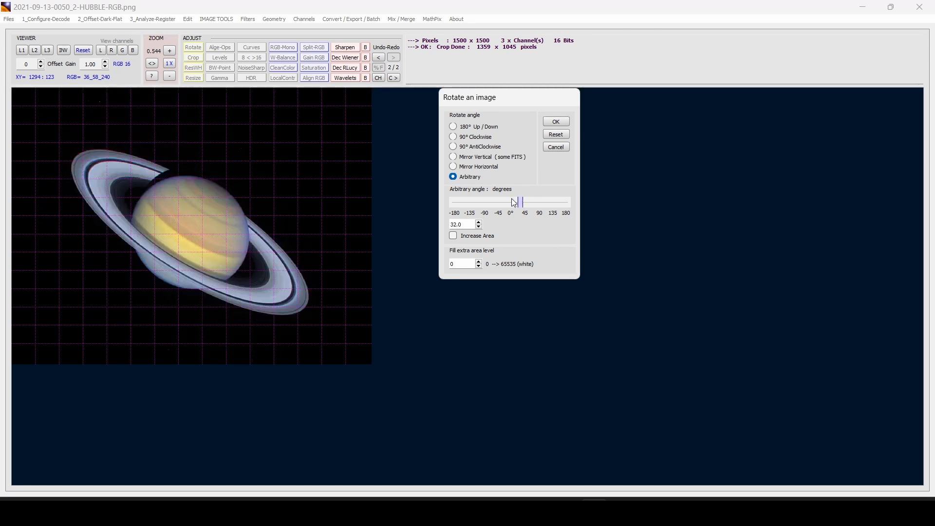
pyautogui.click(468, 129)
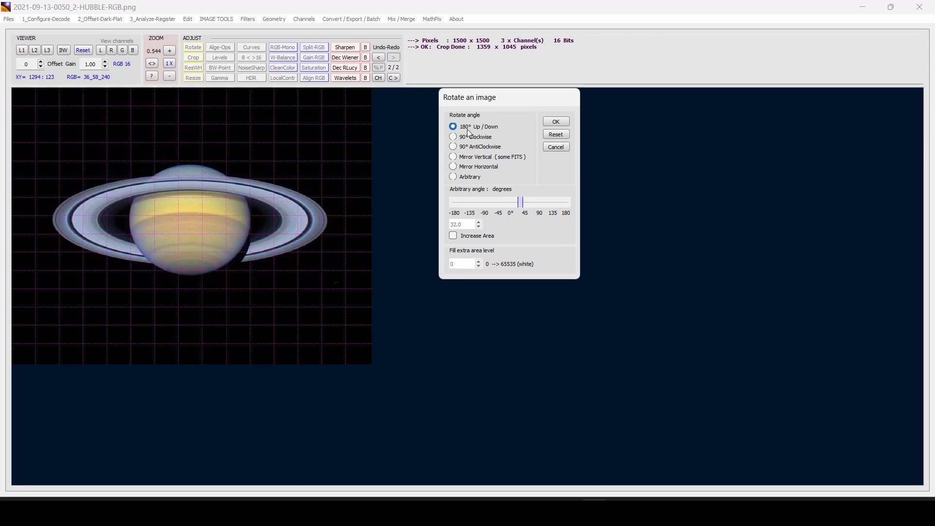
pyautogui.click(466, 180)
pyautogui.moveTo(519, 211); pyautogui.dragTo(562, 203)
pyautogui.click(556, 122)
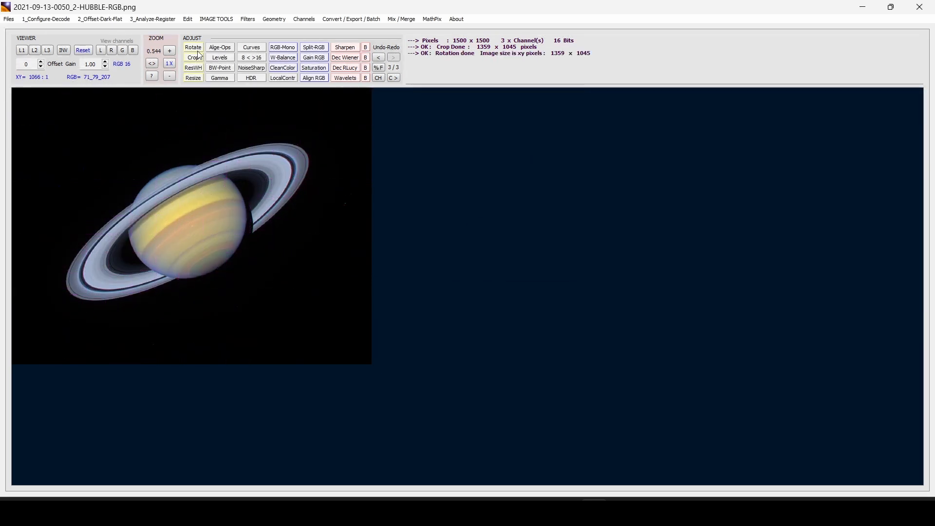
pyautogui.click(151, 63)
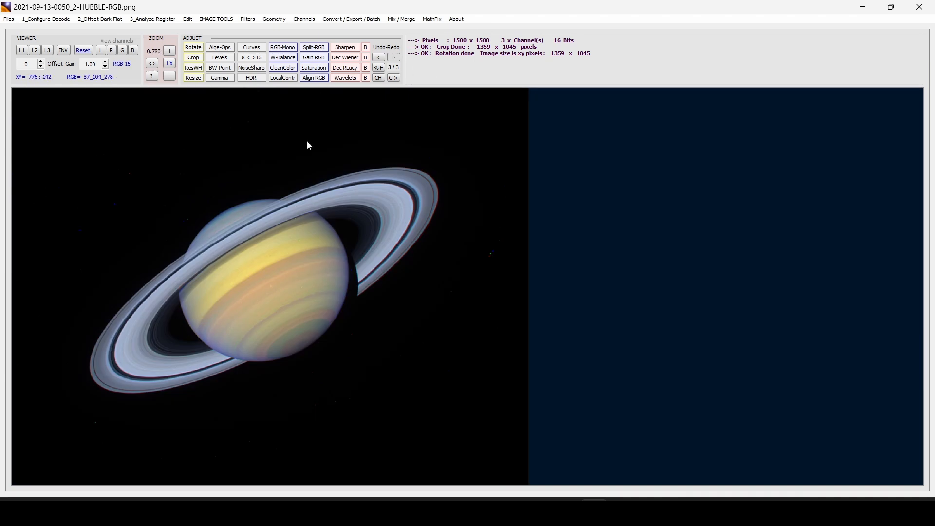
# Mark a sharpening area over Saturn and try size 1.40 px at 8% strength
pyautogui.click(338, 49)
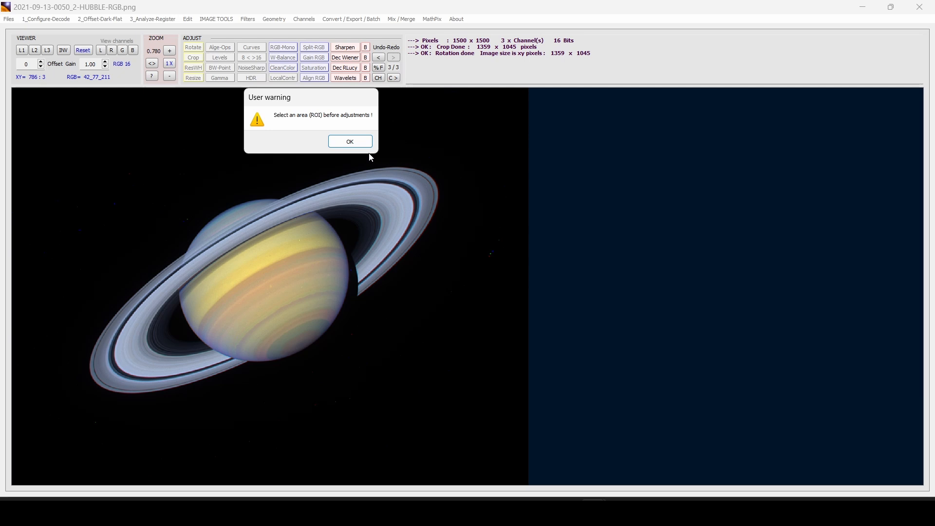
pyautogui.click(350, 141)
pyautogui.moveTo(231, 150); pyautogui.dragTo(456, 433)
pyautogui.moveTo(157, 142); pyautogui.dragTo(417, 440)
pyautogui.click(667, 190)
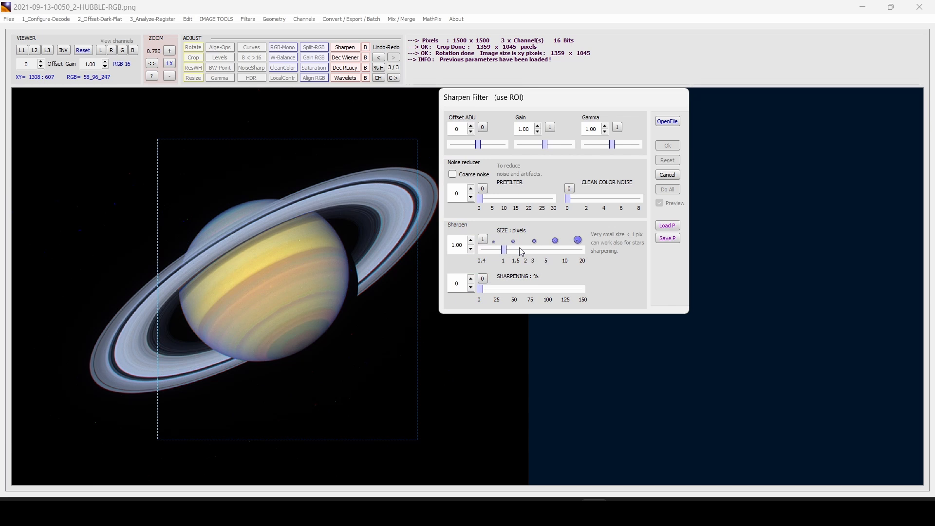
pyautogui.moveTo(510, 251); pyautogui.dragTo(516, 252)
pyautogui.moveTo(481, 289); pyautogui.dragTo(490, 291)
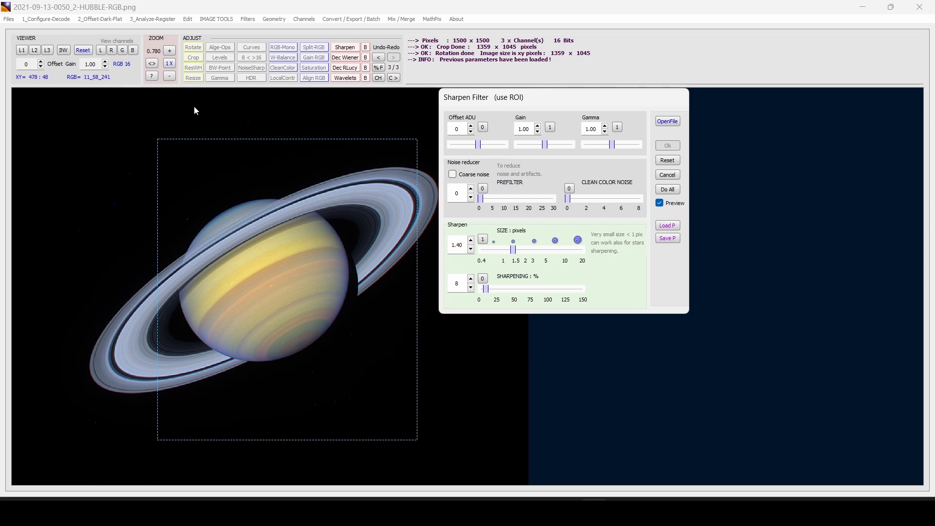
# Finalize sharpening at size 1.70, strength 6%, prefilter 5, applied to the whole image
pyautogui.click(175, 64)
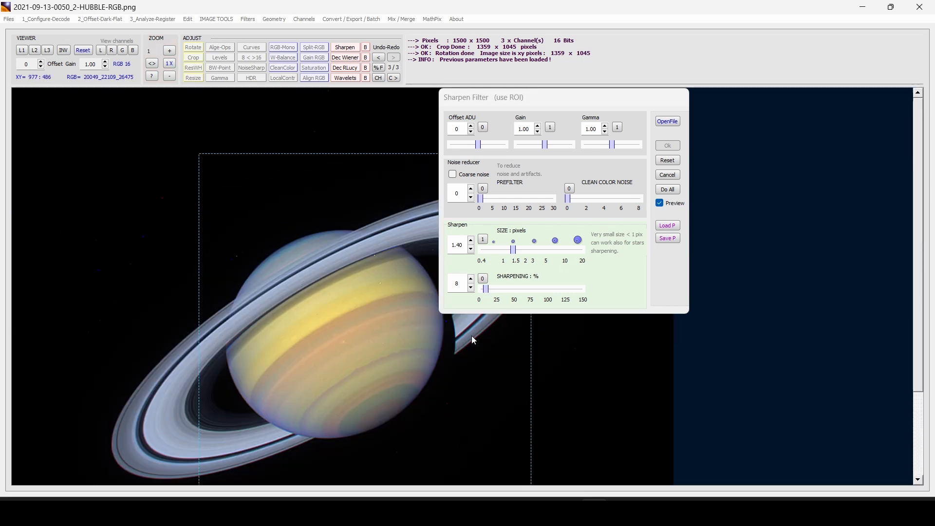
pyautogui.scroll(-3, 394, 355)
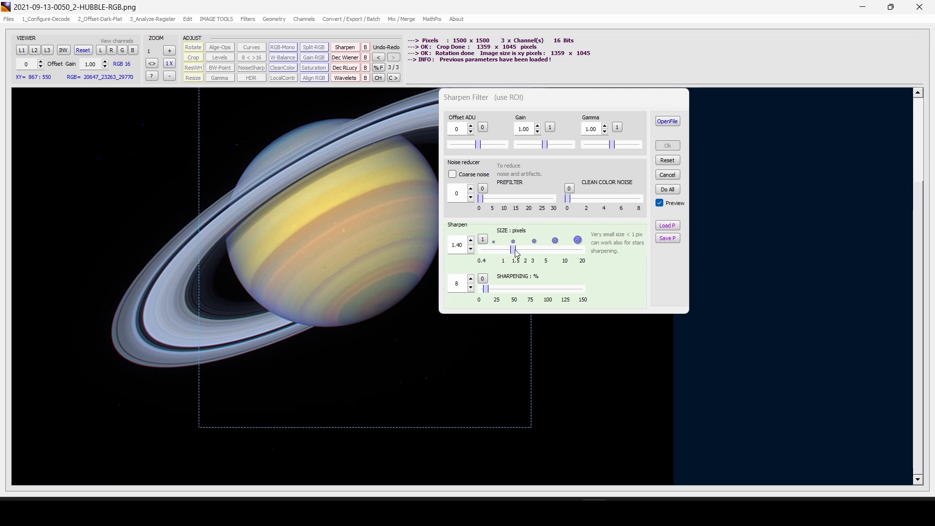
pyautogui.moveTo(515, 253); pyautogui.dragTo(520, 252)
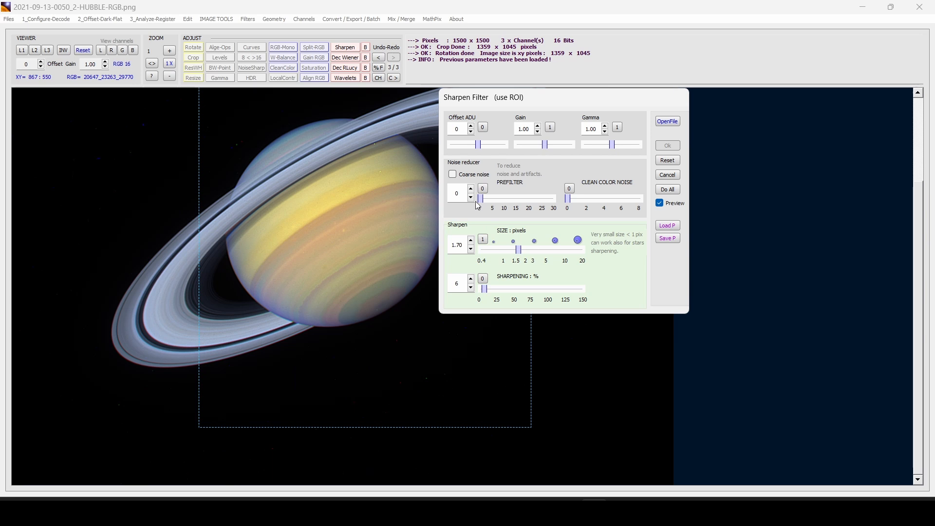
pyautogui.moveTo(483, 203); pyautogui.dragTo(494, 205)
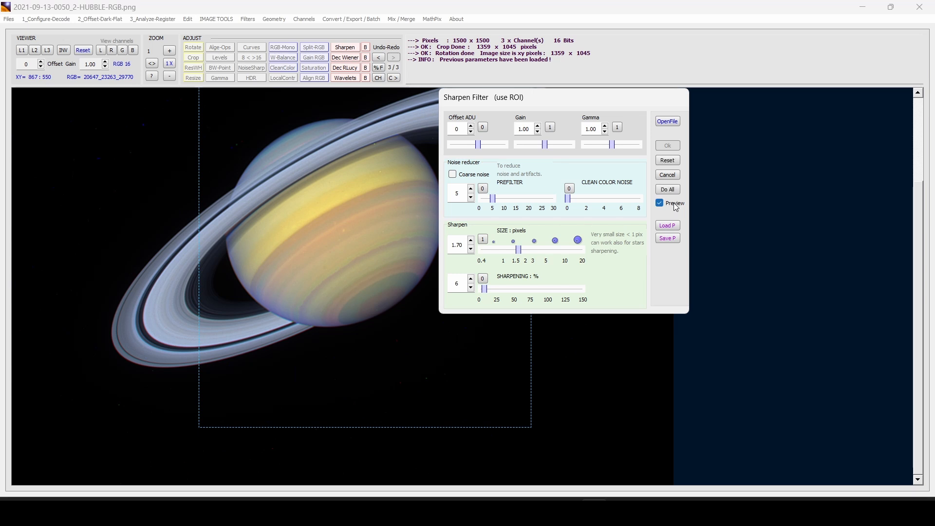
pyautogui.click(670, 189)
pyautogui.click(674, 148)
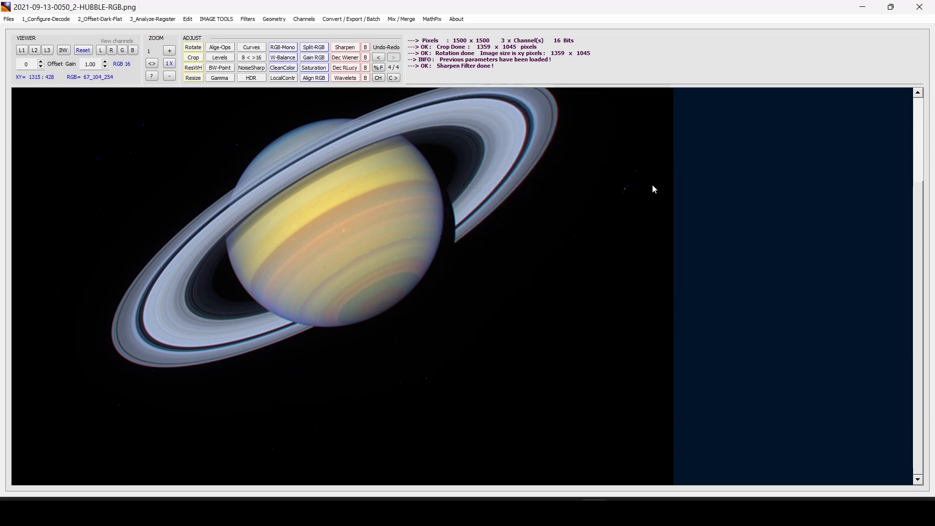
pyautogui.scroll(3, 595, 212)
pyautogui.scroll(-3, 595, 212)
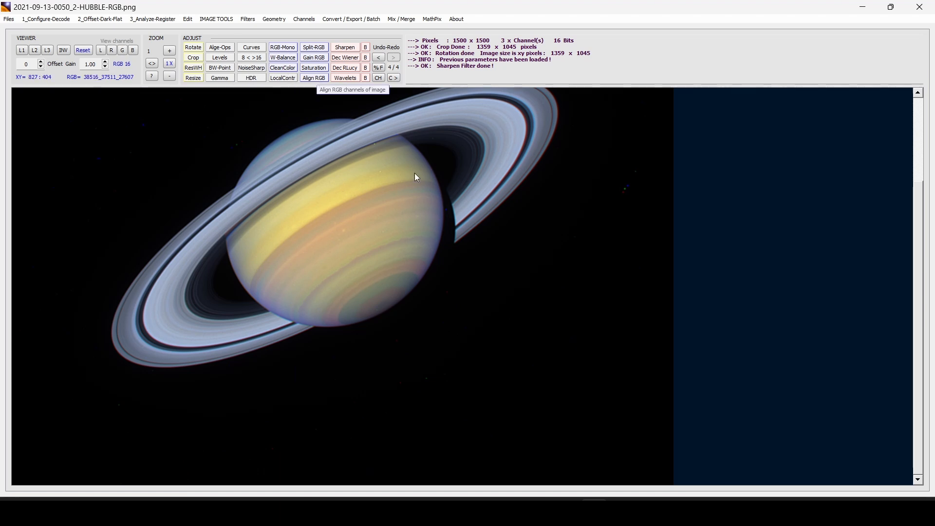
pyautogui.scroll(2, 487, 205)
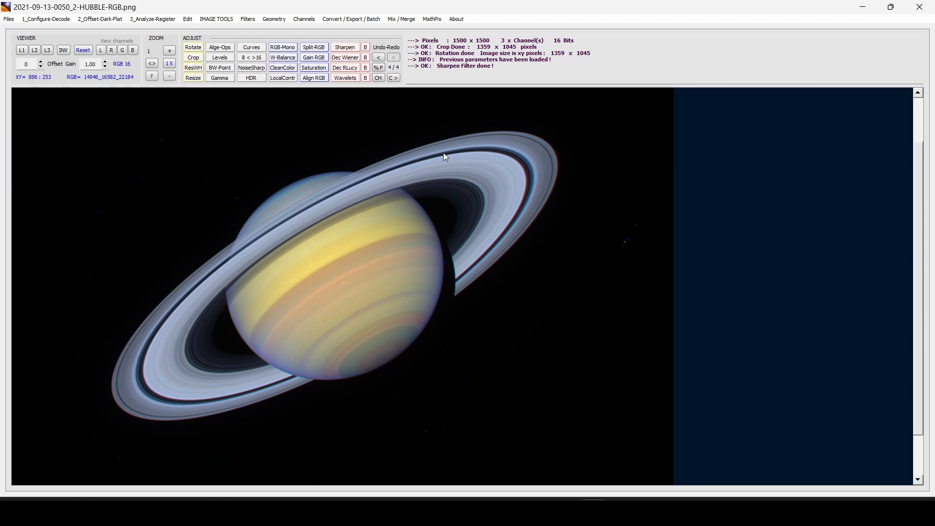
# Try aligning the RGB channels on the upper-right rings, then cancel
pyautogui.click(315, 78)
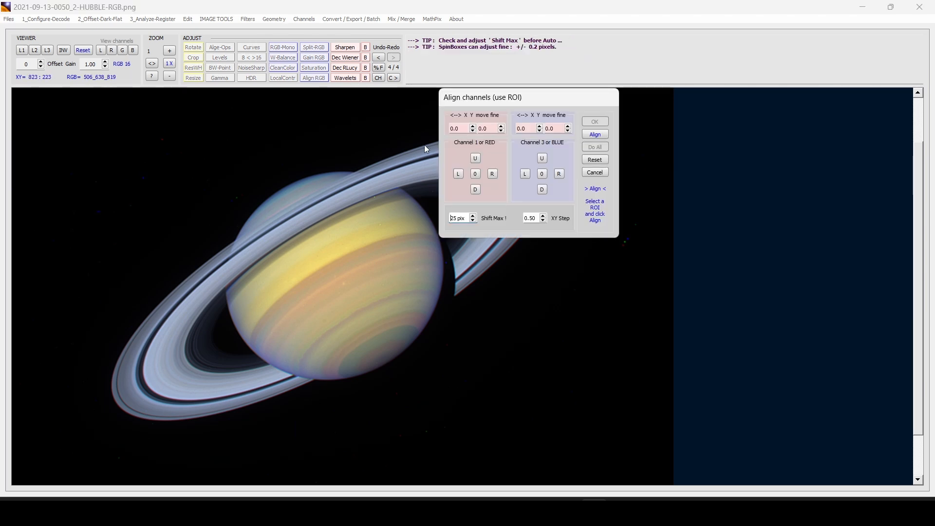
pyautogui.moveTo(504, 103); pyautogui.dragTo(728, 146)
pyautogui.moveTo(453, 109); pyautogui.dragTo(615, 243)
pyautogui.click(820, 178)
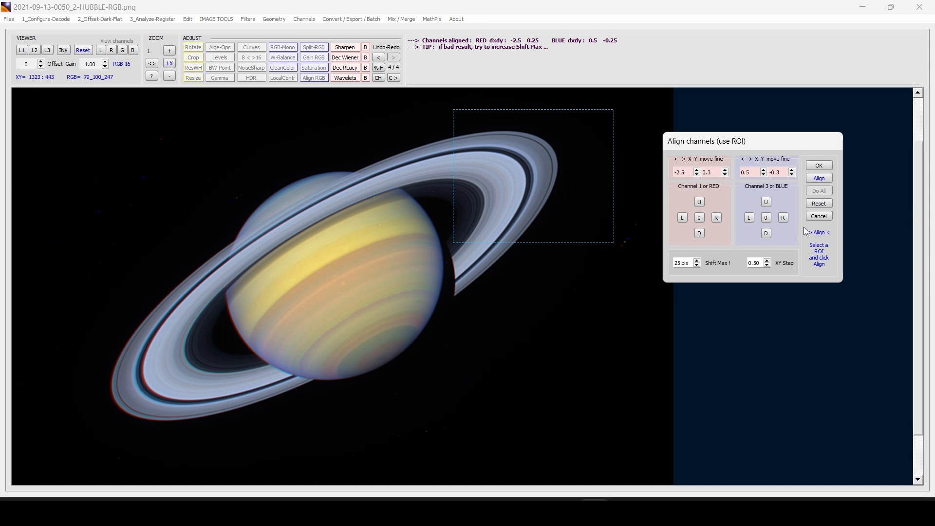
pyautogui.click(820, 217)
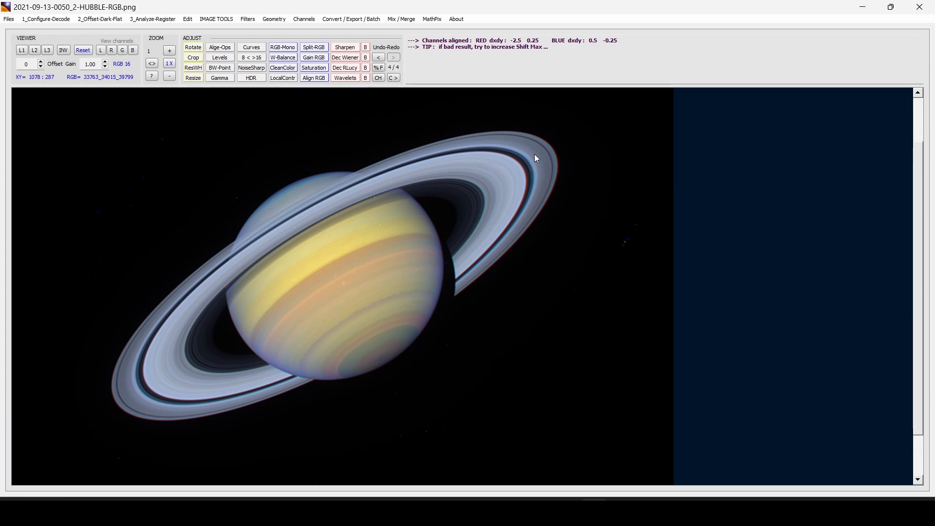
# Auto-align the red and blue channels using the right ring section as reference
pyautogui.moveTo(454, 102); pyautogui.dragTo(571, 223)
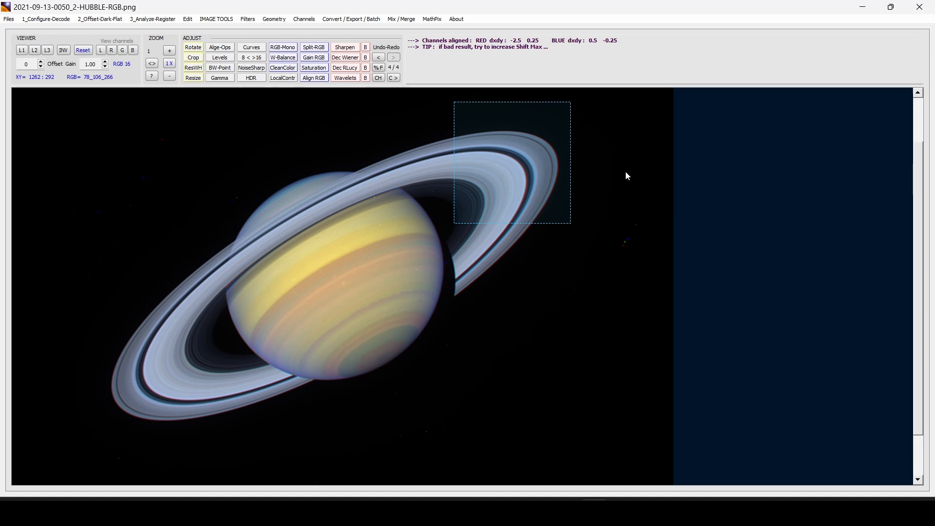
pyautogui.click(314, 78)
pyautogui.moveTo(559, 104); pyautogui.dragTo(770, 119)
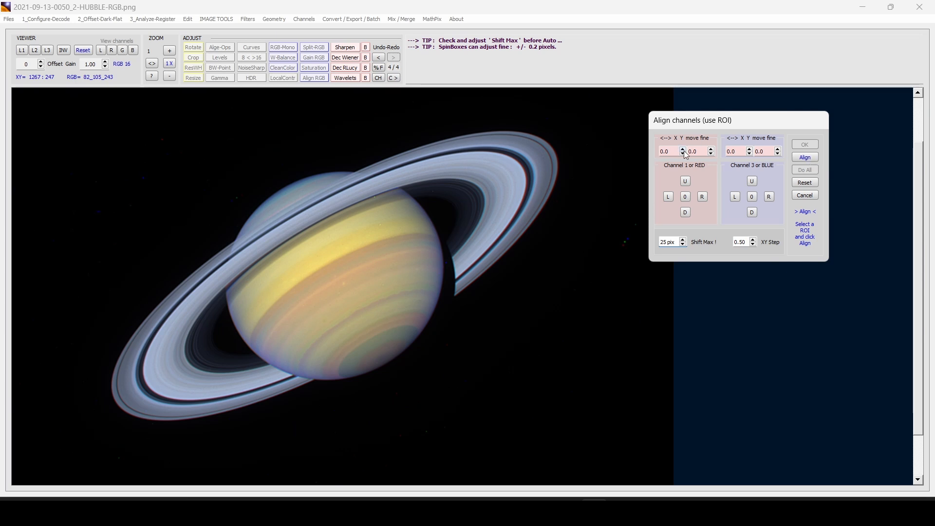
pyautogui.click(804, 158)
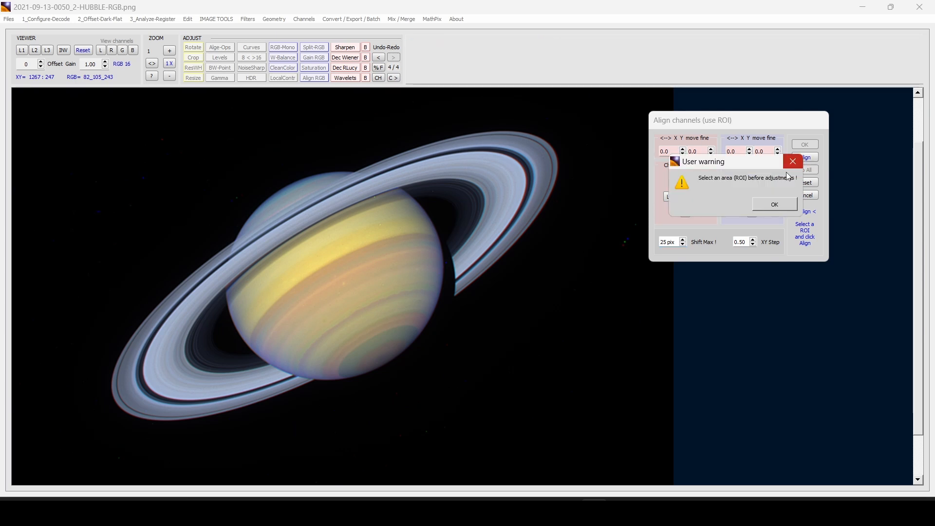
pyautogui.click(774, 202)
pyautogui.moveTo(476, 130); pyautogui.dragTo(572, 235)
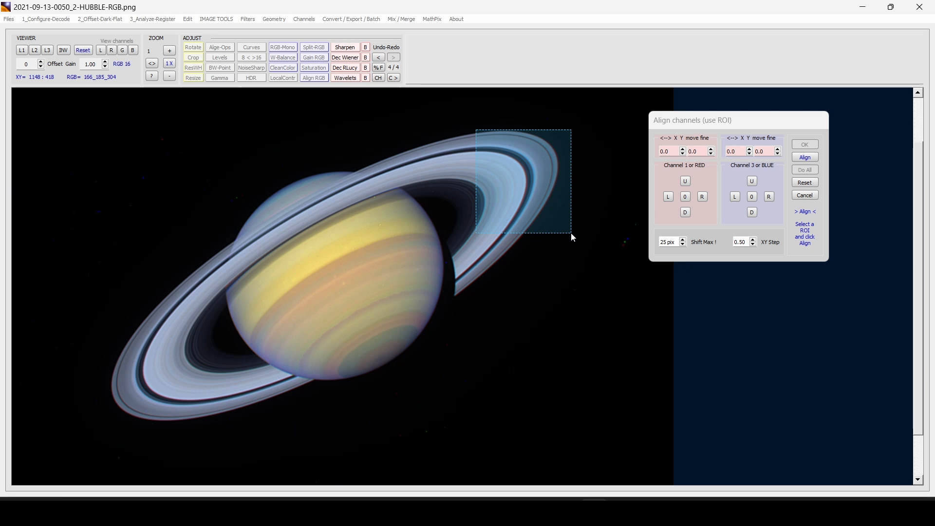
pyautogui.click(805, 157)
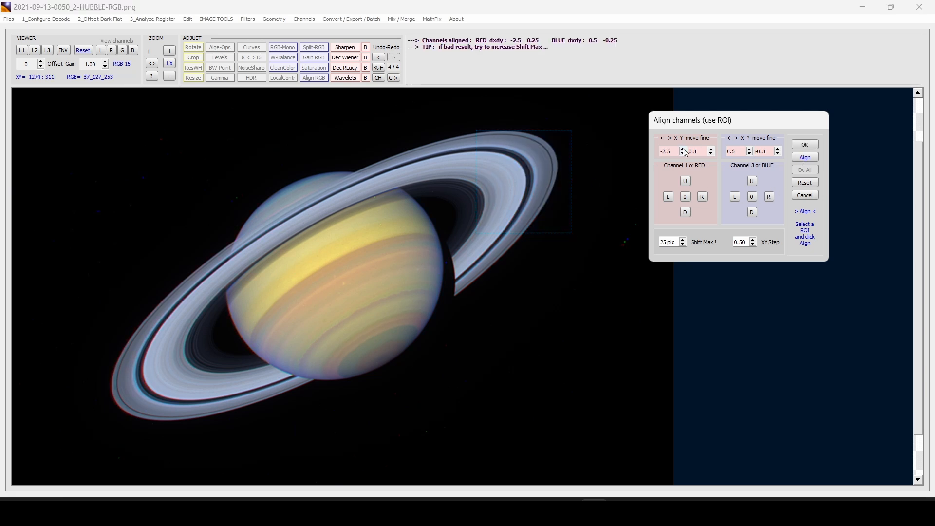
# Manually adjust the red and blue shifts, re-run alignment, and apply to the whole image
pyautogui.moveTo(663, 152); pyautogui.dragTo(660, 155)
pyautogui.write('-')
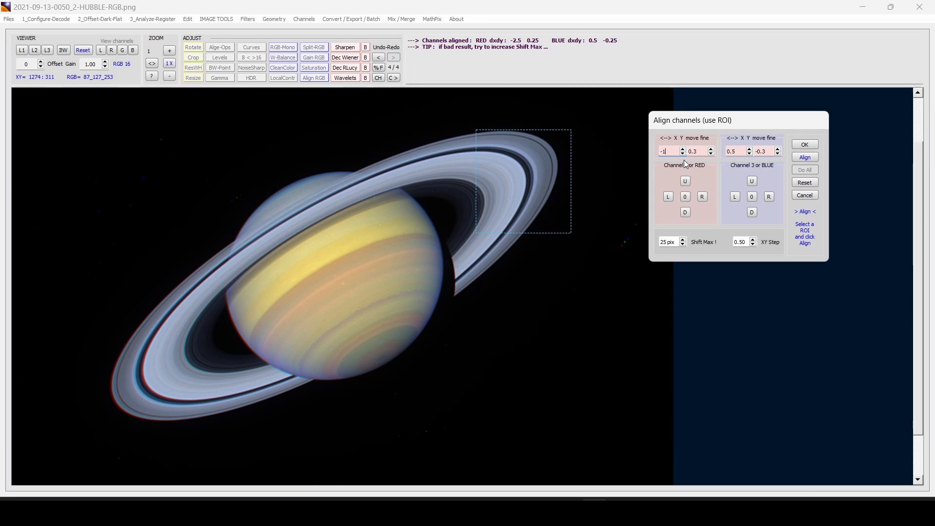
pyautogui.write('1.2')
pyautogui.click(711, 153)
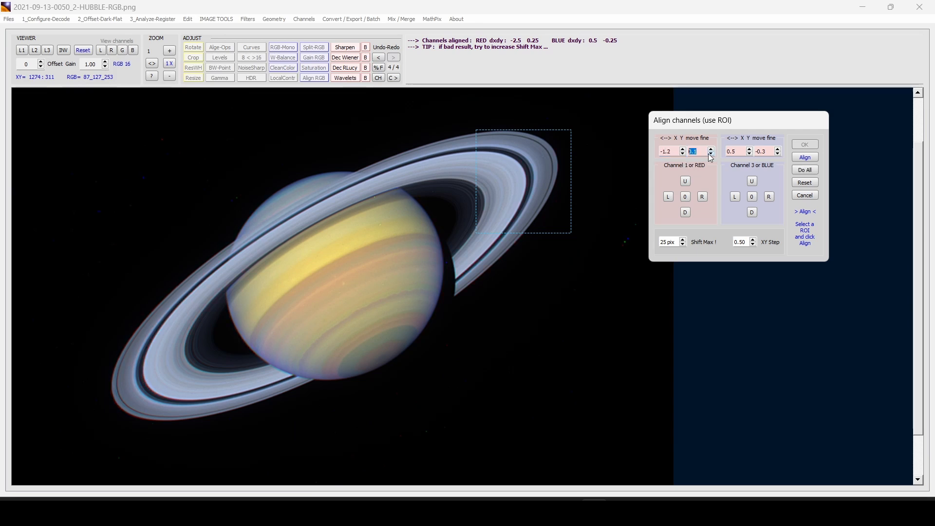
pyautogui.click(744, 150)
pyautogui.click(777, 152)
pyautogui.click(806, 157)
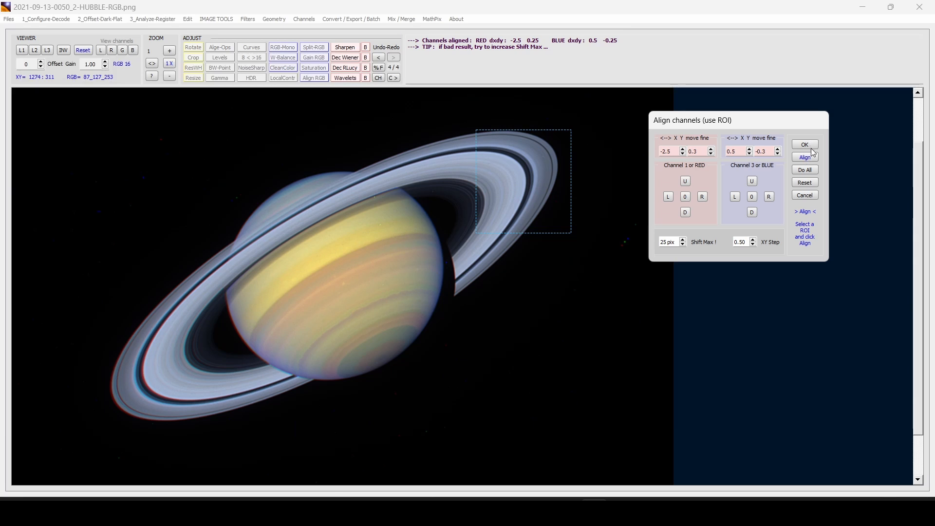
pyautogui.click(806, 170)
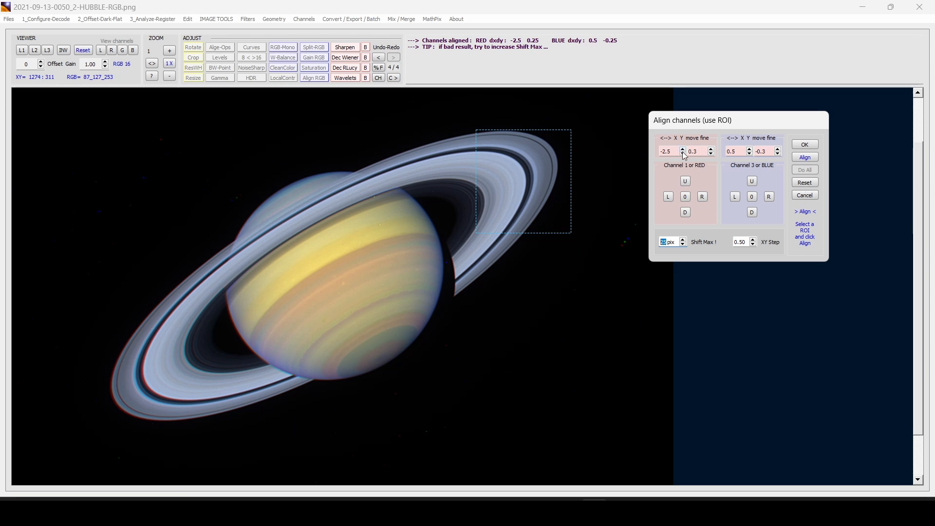
# Set the red horizontal shift to -0.5, accept, then undo to compare
pyautogui.doubleClick(665, 152)
pyautogui.write('-0.5')
pyautogui.press('Return')
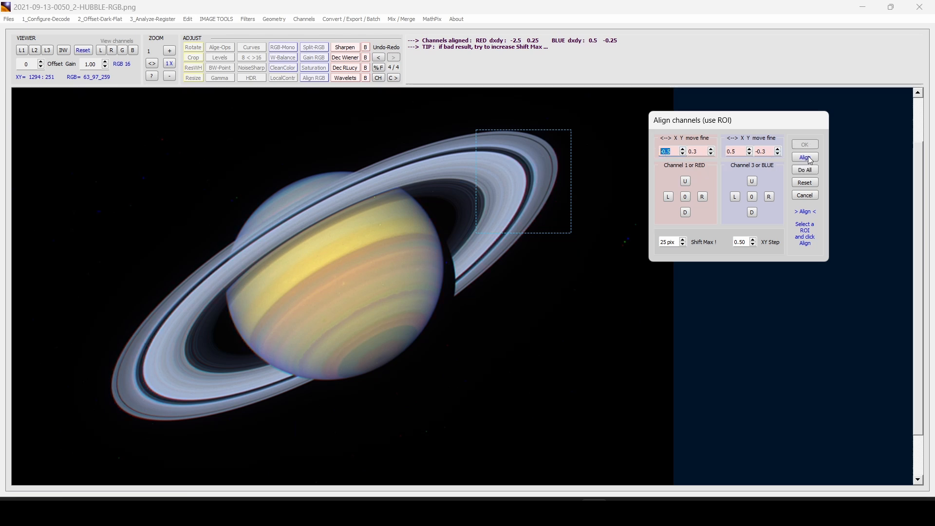
pyautogui.click(803, 170)
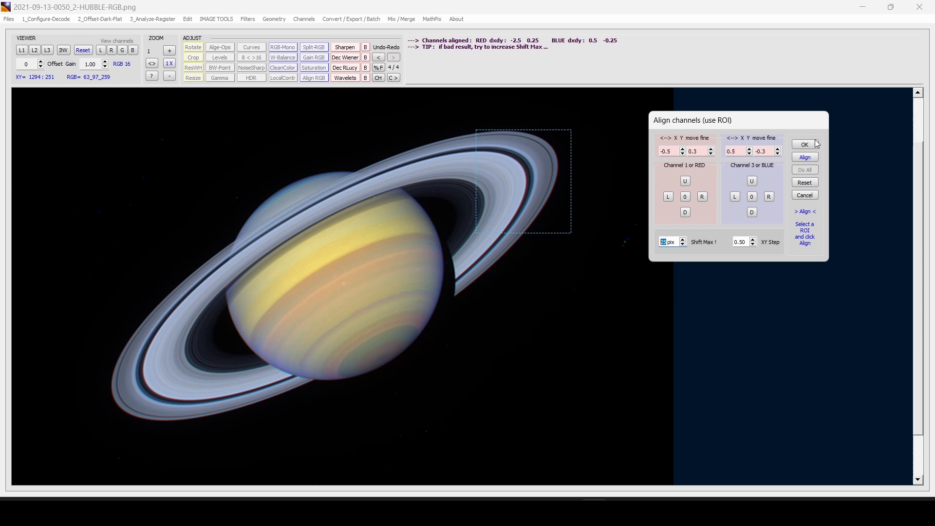
pyautogui.click(814, 144)
pyautogui.click(379, 57)
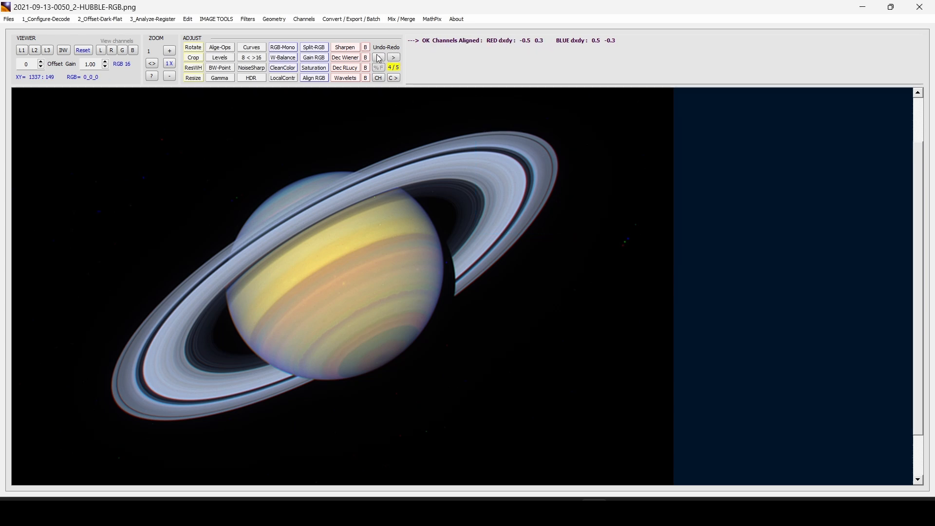
# Restore the channel alignment and select the rings as white-balance reference
pyautogui.click(395, 58)
pyautogui.click(288, 58)
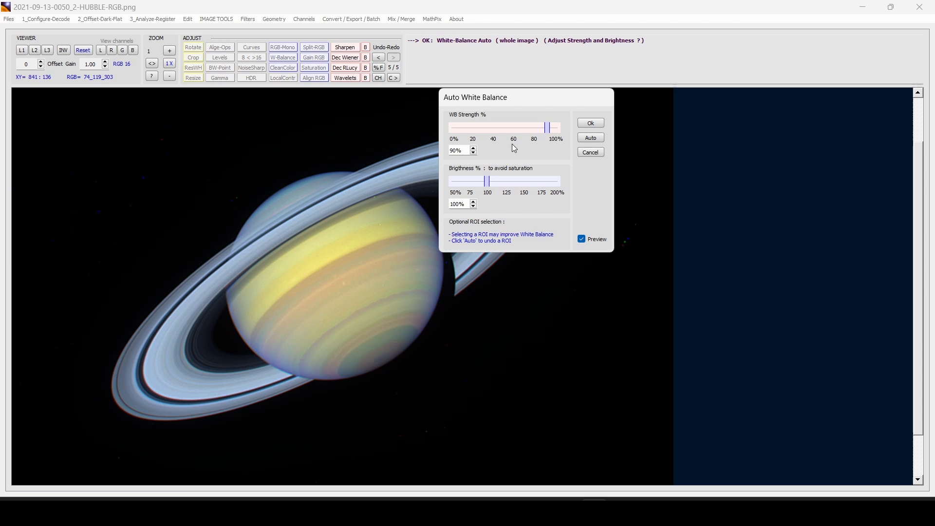
pyautogui.moveTo(486, 99); pyautogui.dragTo(623, 107)
pyautogui.moveTo(441, 99); pyautogui.dragTo(566, 236)
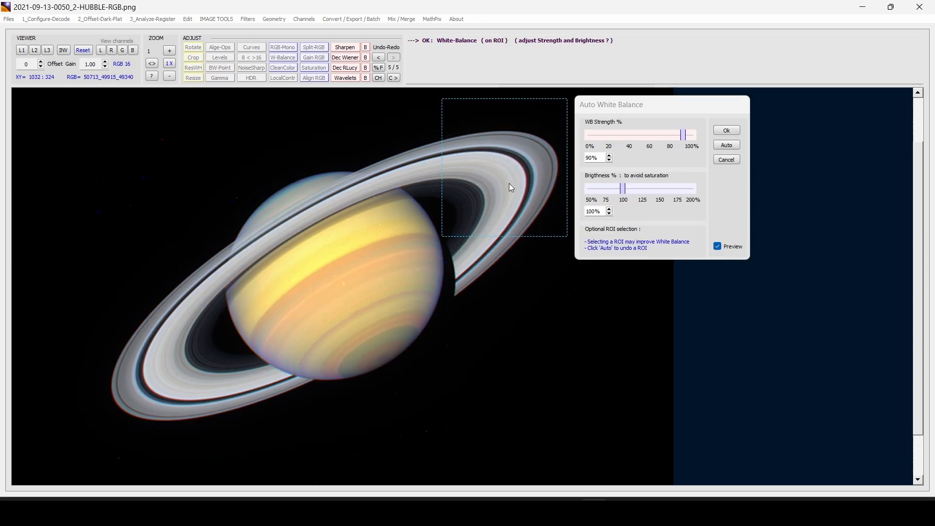
pyautogui.moveTo(447, 117); pyautogui.dragTo(563, 229)
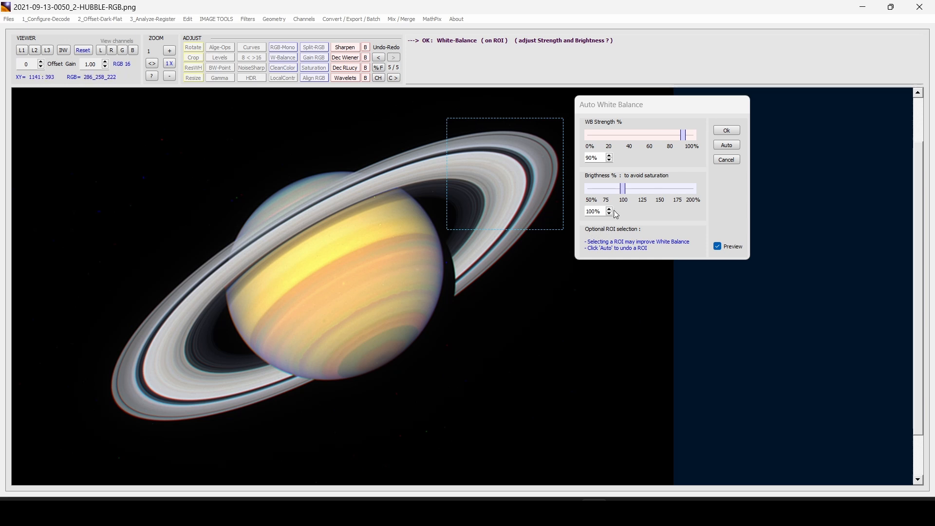
# Reselect the rings, lower brightness to 85%, and accept the 90% white balance
pyautogui.moveTo(626, 191); pyautogui.dragTo(615, 191)
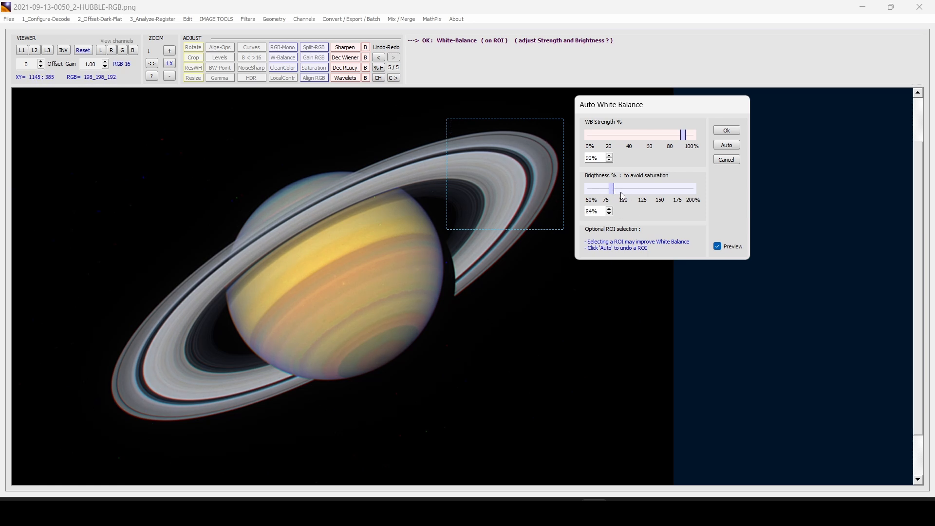
pyautogui.moveTo(614, 190); pyautogui.dragTo(613, 190)
pyautogui.click(726, 145)
pyautogui.moveTo(438, 106); pyautogui.dragTo(566, 219)
pyautogui.moveTo(625, 191); pyautogui.dragTo(614, 191)
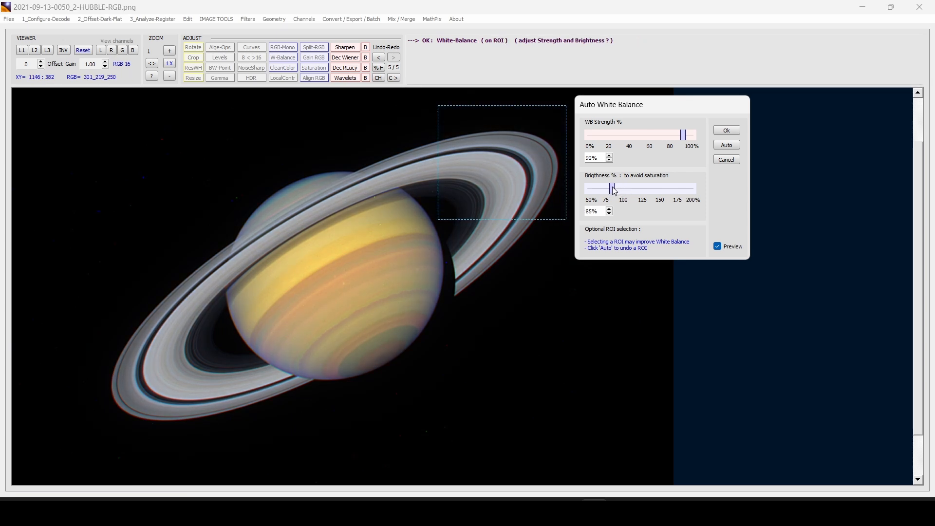
pyautogui.click(718, 132)
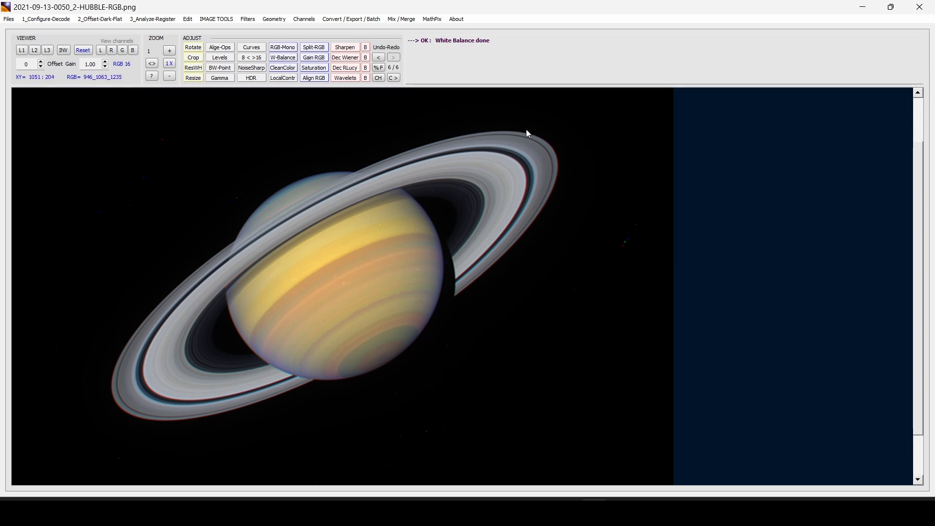
pyautogui.click(313, 59)
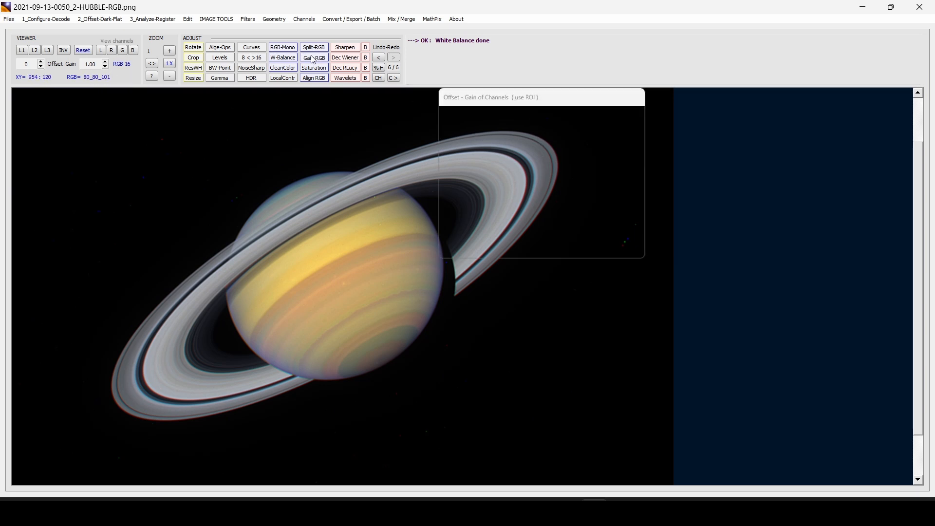
# Set channel gains to red 108%, green 103%, blue 100% and apply to the whole image
pyautogui.moveTo(527, 98)
pyautogui.mouseDown()
pyautogui.moveTo(662, 113)
pyautogui.moveTo(731, 109)
pyautogui.mouseUp()
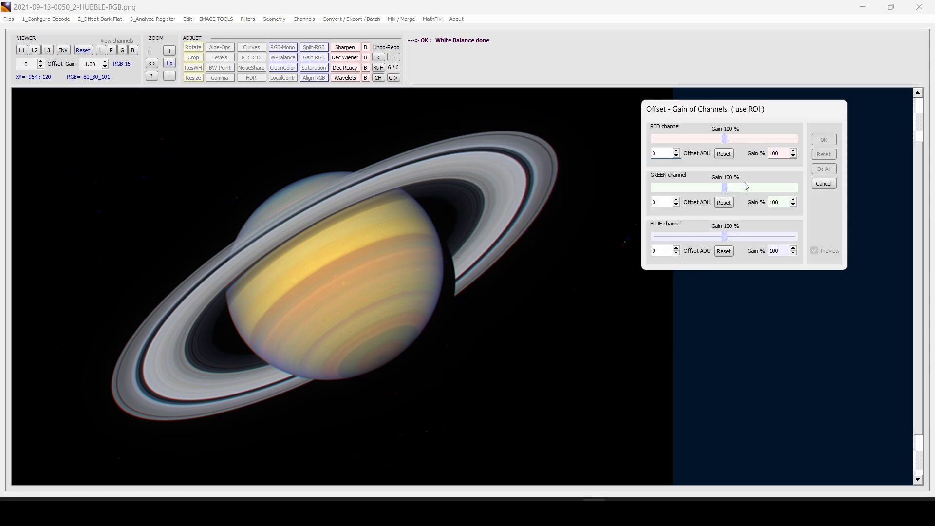
pyautogui.moveTo(729, 143); pyautogui.dragTo(732, 144)
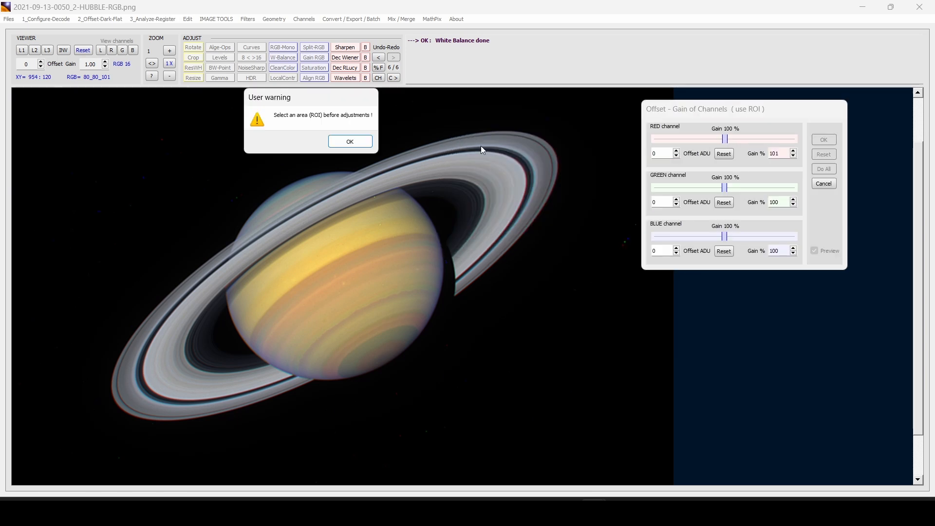
pyautogui.click(350, 141)
pyautogui.moveTo(409, 110); pyautogui.dragTo(559, 282)
pyautogui.moveTo(301, 120); pyautogui.dragTo(565, 314)
pyautogui.click(728, 139)
pyautogui.moveTo(729, 139); pyautogui.dragTo(731, 141)
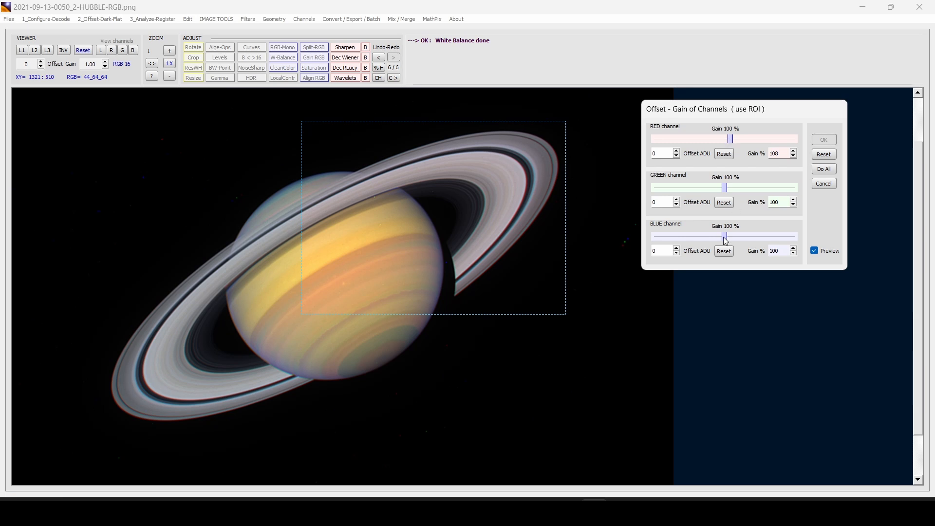
pyautogui.moveTo(728, 241); pyautogui.dragTo(726, 230)
pyautogui.moveTo(728, 191); pyautogui.dragTo(730, 190)
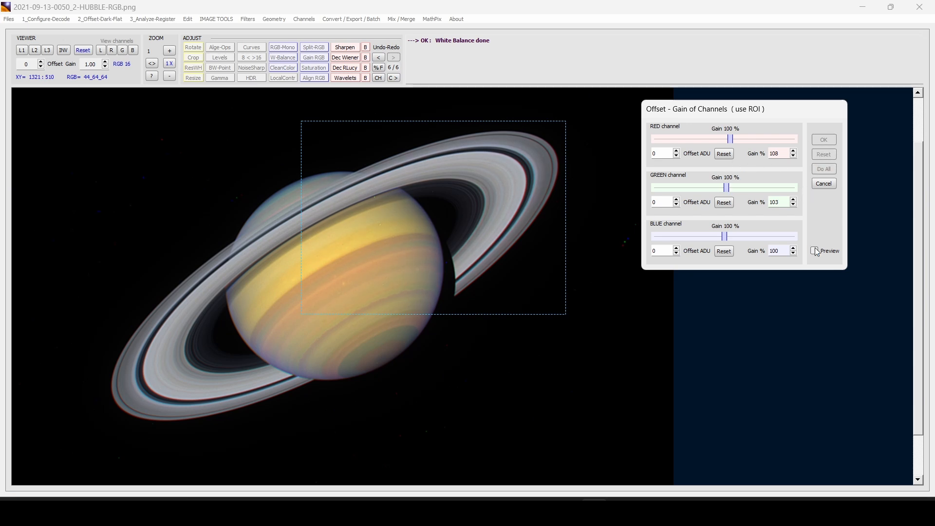
pyautogui.click(824, 168)
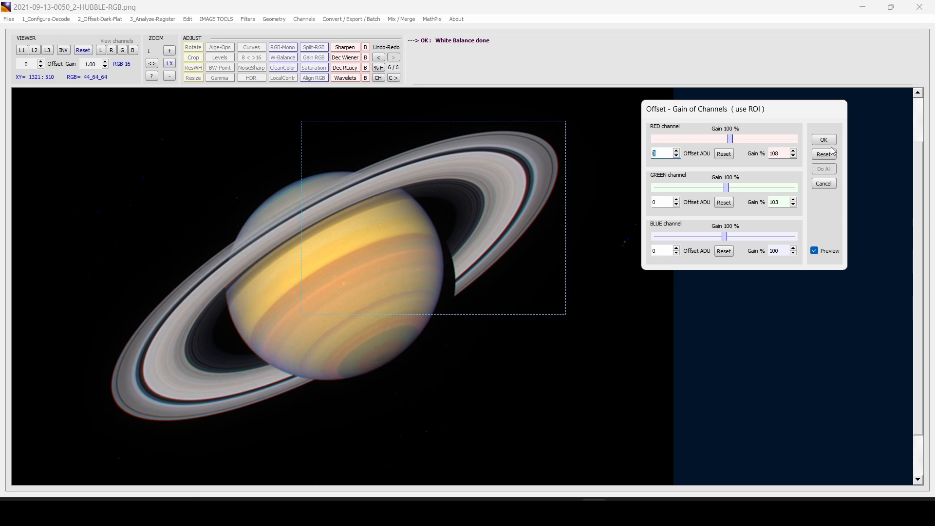
pyautogui.click(833, 142)
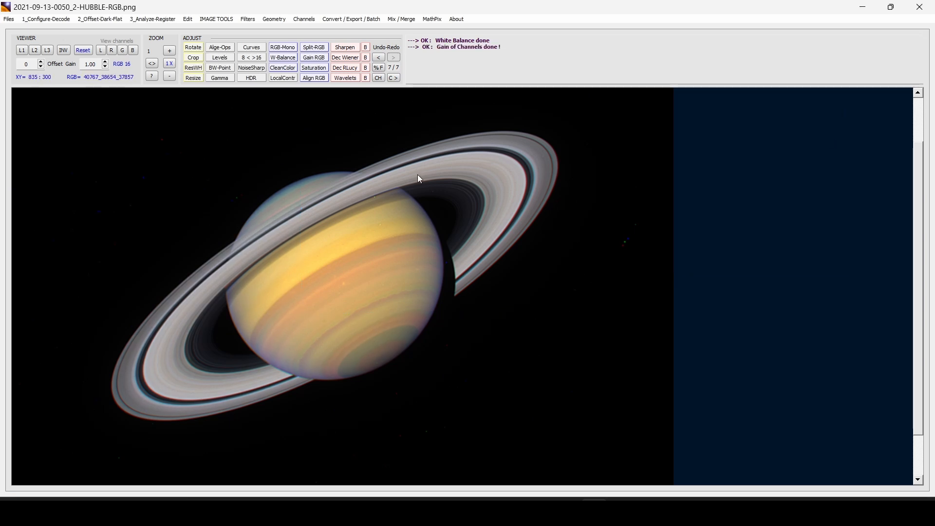
pyautogui.click(314, 67)
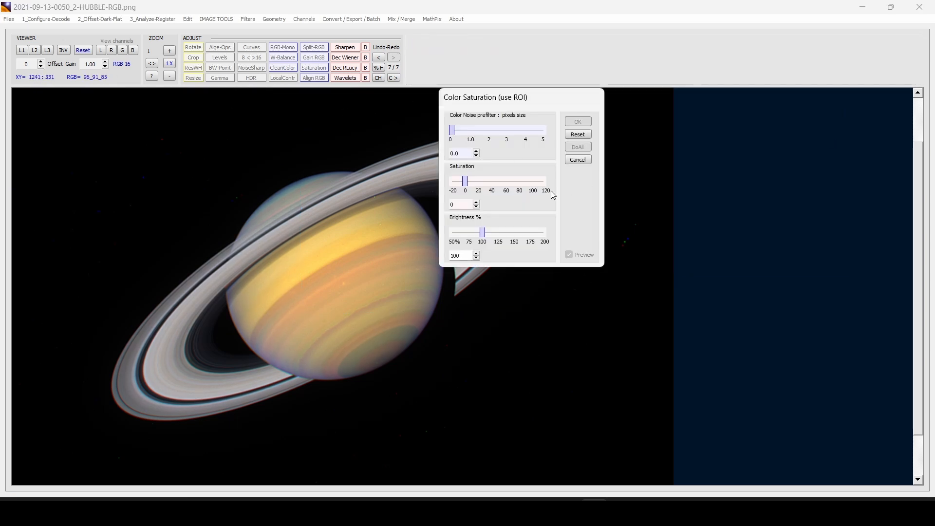
# Reduce brightness to 90%, then auto-stretch levels to 0–58982 ADU
pyautogui.moveTo(483, 234); pyautogui.dragTo(479, 235)
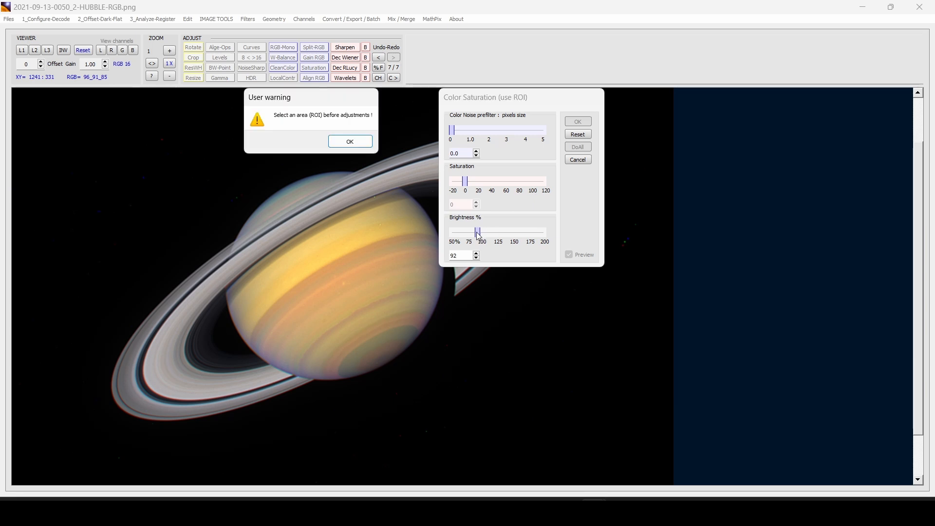
pyautogui.click(350, 141)
pyautogui.moveTo(216, 148); pyautogui.dragTo(447, 403)
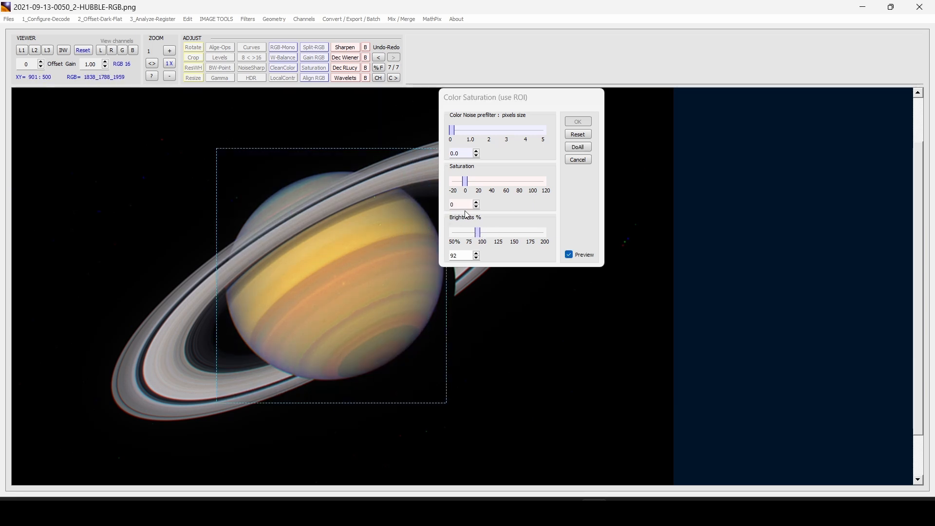
pyautogui.moveTo(479, 232); pyautogui.dragTo(478, 228)
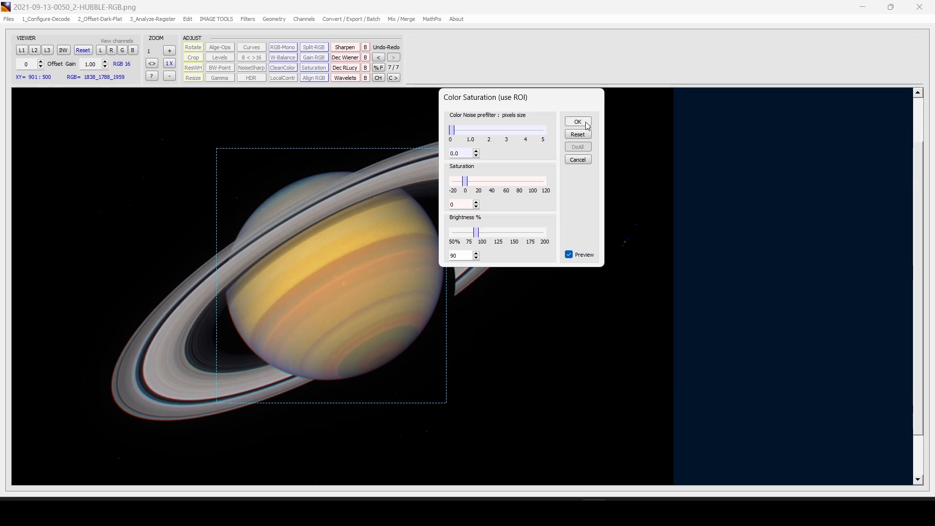
pyautogui.click(578, 121)
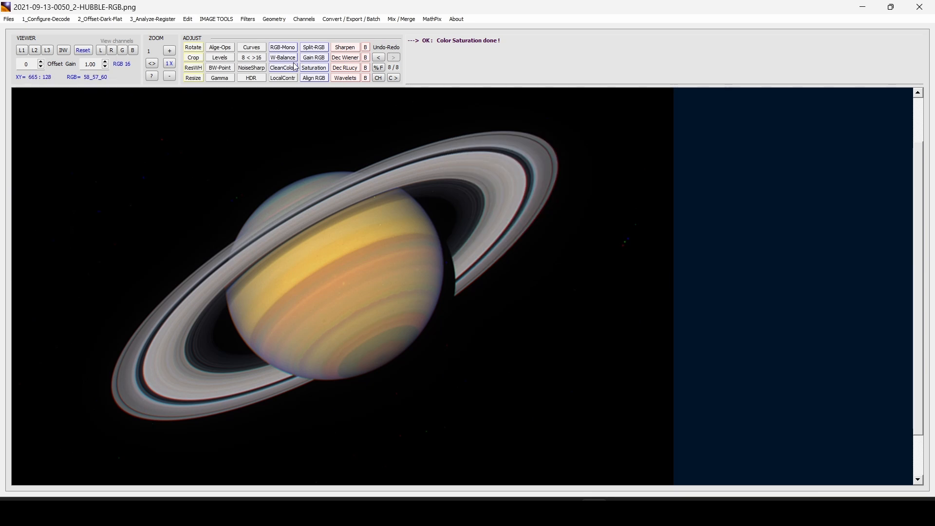
pyautogui.click(220, 58)
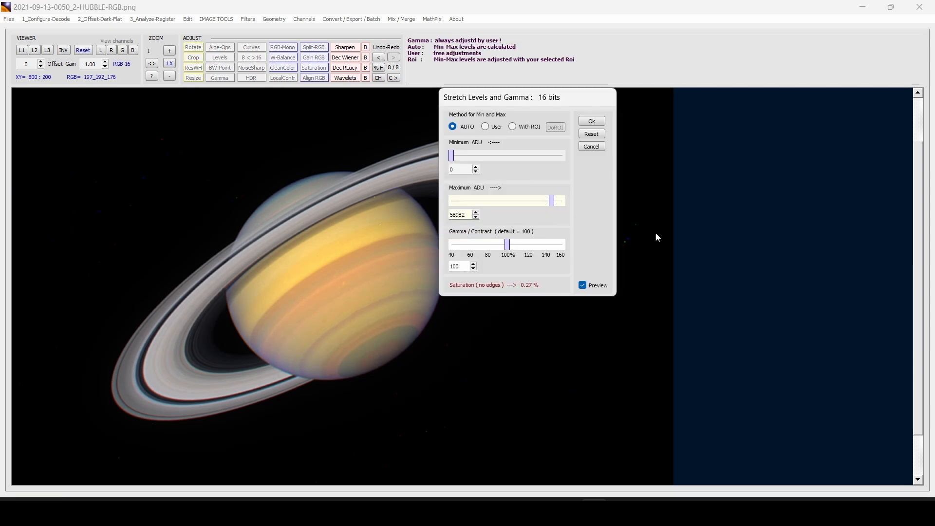
pyautogui.click(589, 123)
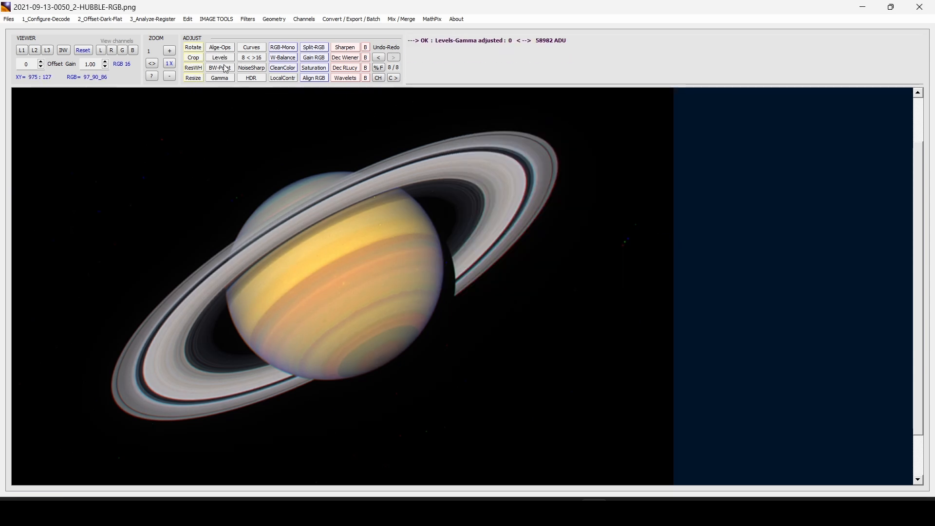
# Apply a slight noise reduction with the NoiseSharp filter to the whole image
pyautogui.click(257, 69)
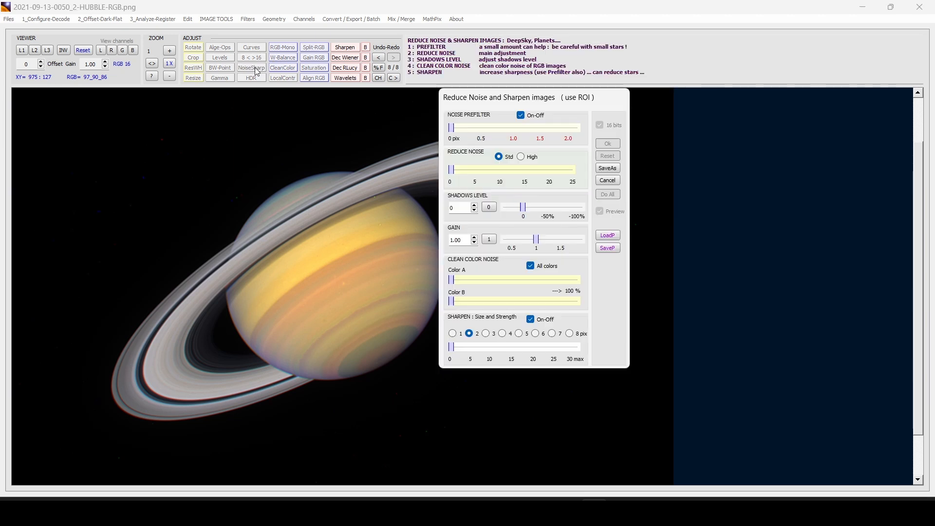
pyautogui.moveTo(457, 174); pyautogui.dragTo(461, 172)
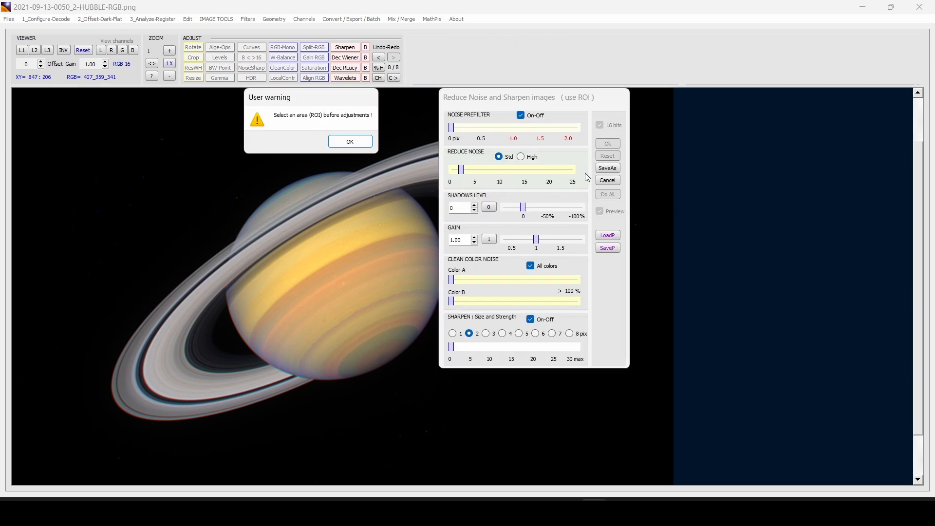
pyautogui.click(346, 142)
pyautogui.moveTo(270, 151); pyautogui.dragTo(487, 330)
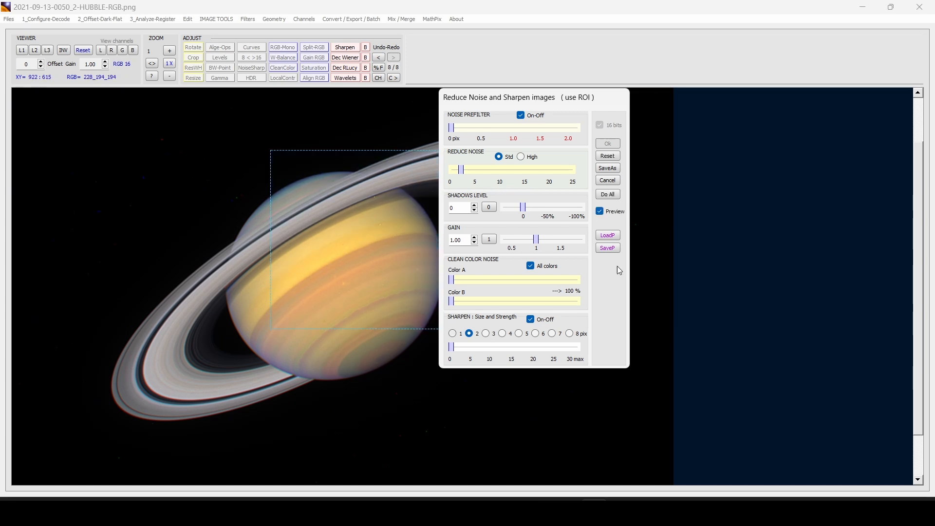
pyautogui.click(609, 194)
pyautogui.click(609, 144)
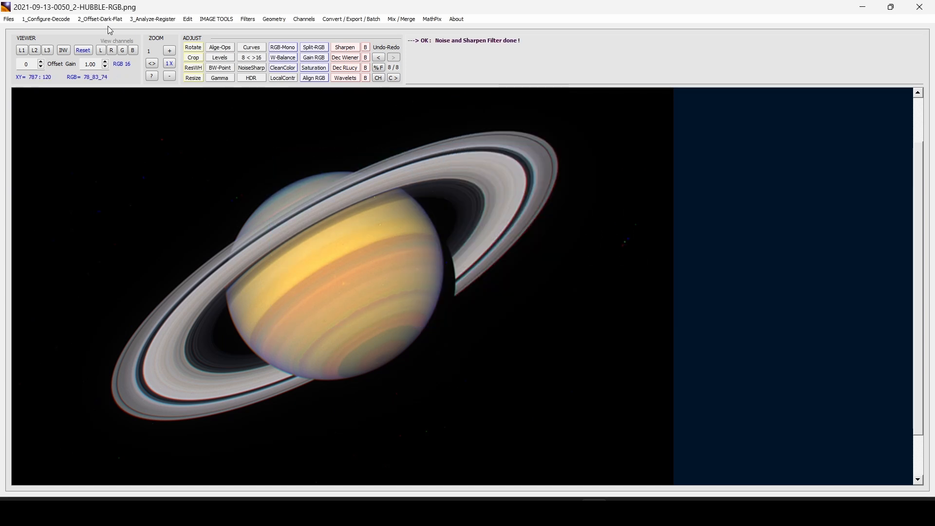
# Zoom in and out to inspect Saturn's detail, returning to actual size
pyautogui.click(170, 51)
pyautogui.click(170, 51)
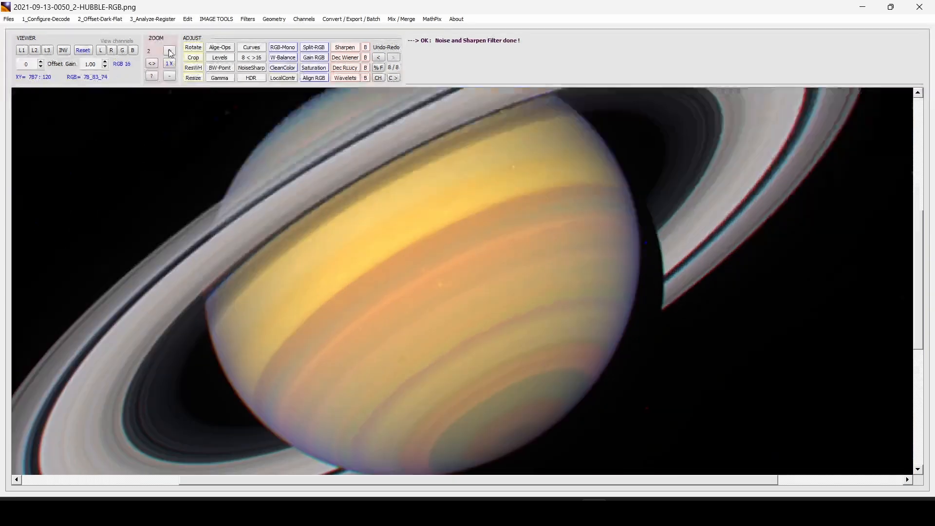
pyautogui.click(169, 51)
pyautogui.click(169, 76)
pyautogui.click(169, 76)
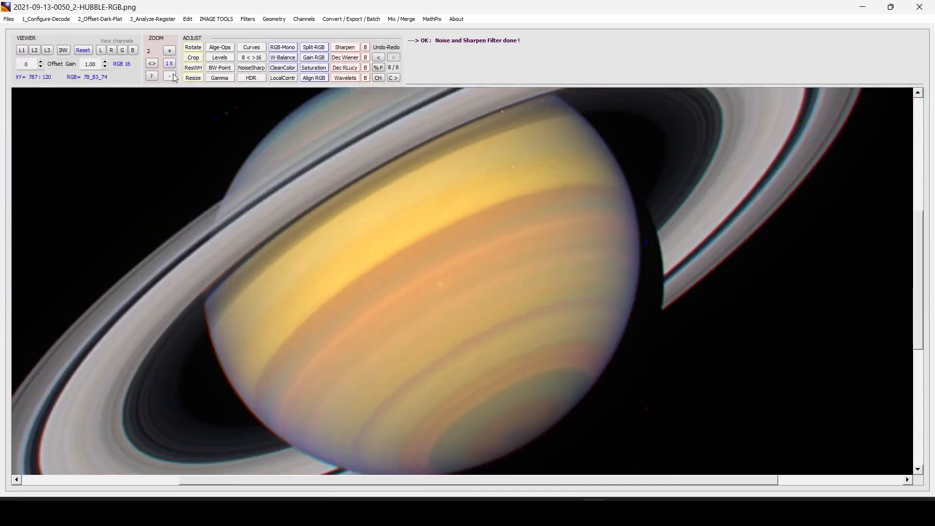
pyautogui.click(169, 76)
pyautogui.click(170, 77)
pyautogui.click(169, 76)
pyautogui.click(170, 51)
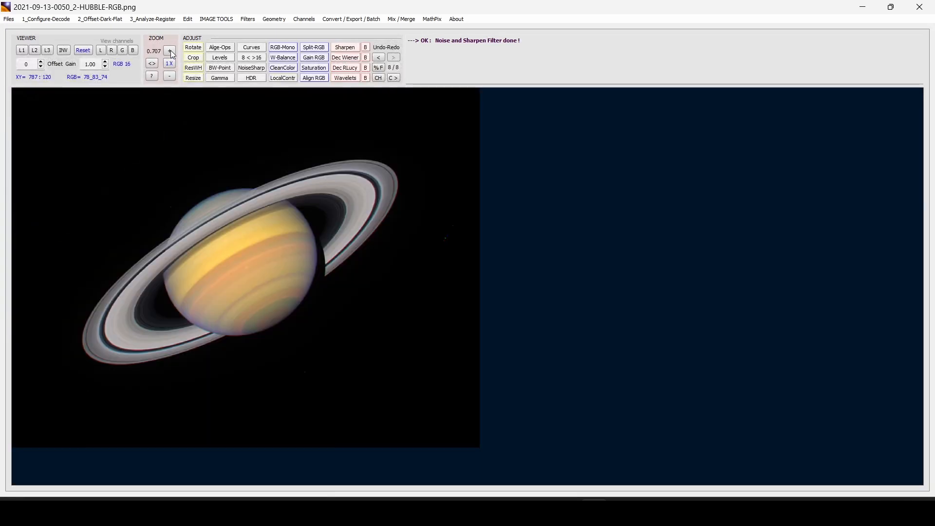
pyautogui.click(170, 51)
pyautogui.scroll(2, 245, 130)
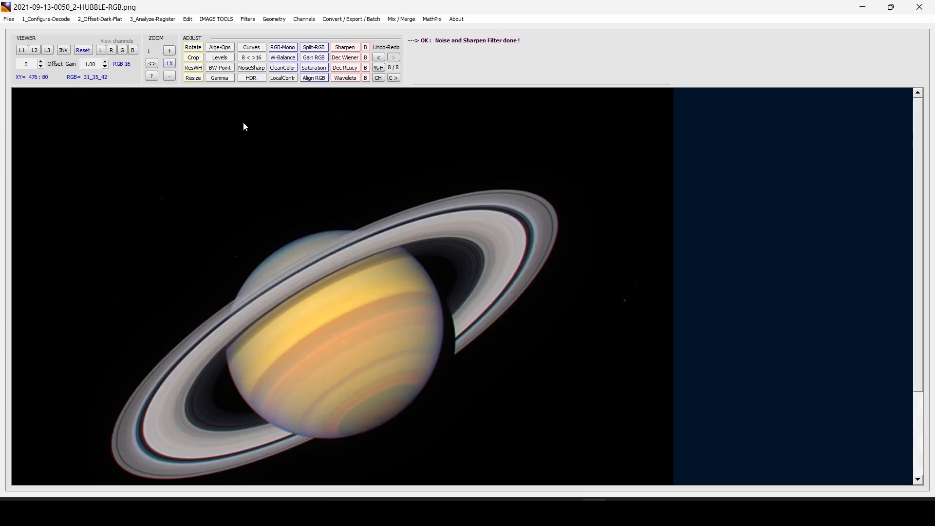
pyautogui.click(197, 78)
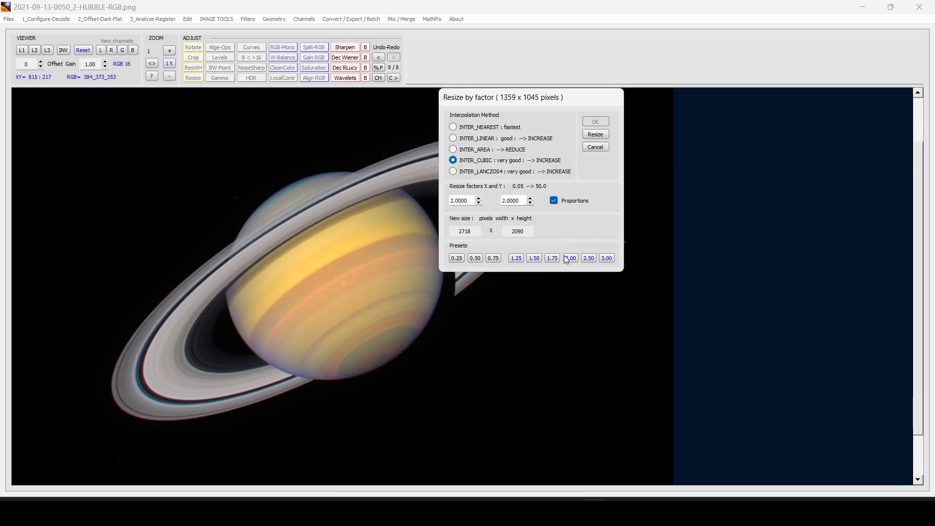
# Enlarge the image 2x to 2718 x 2090 with cubic interpolation and fit it in view
pyautogui.click(598, 124)
pyautogui.scroll(-8, 592, 168)
pyautogui.scroll(4, 597, 189)
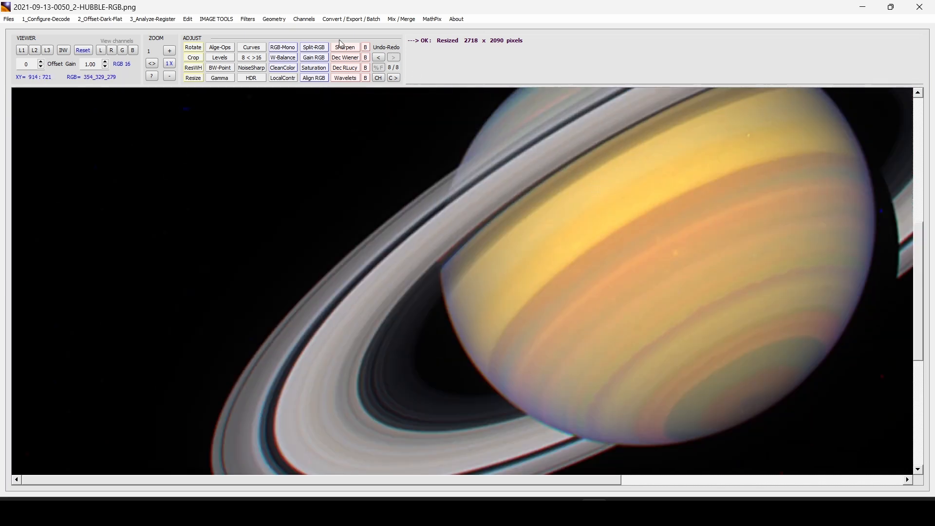
pyautogui.click(153, 65)
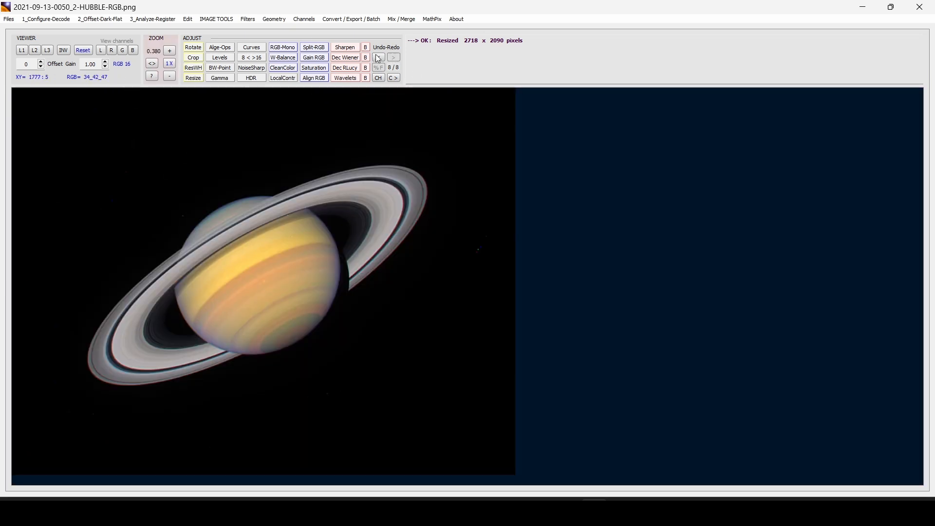
# Try a 180° rotation, then undo it to keep the original orientation
pyautogui.click(198, 51)
pyautogui.click(453, 178)
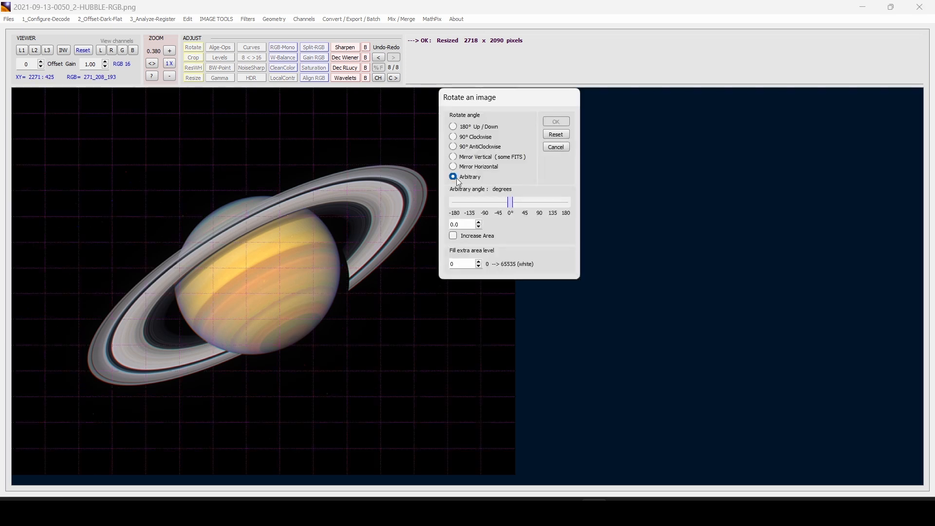
pyautogui.click(453, 126)
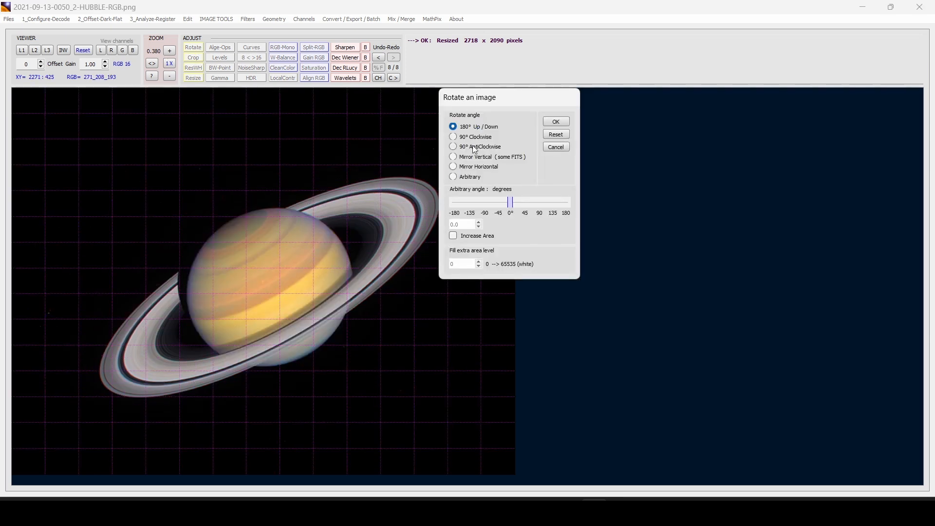
pyautogui.click(558, 123)
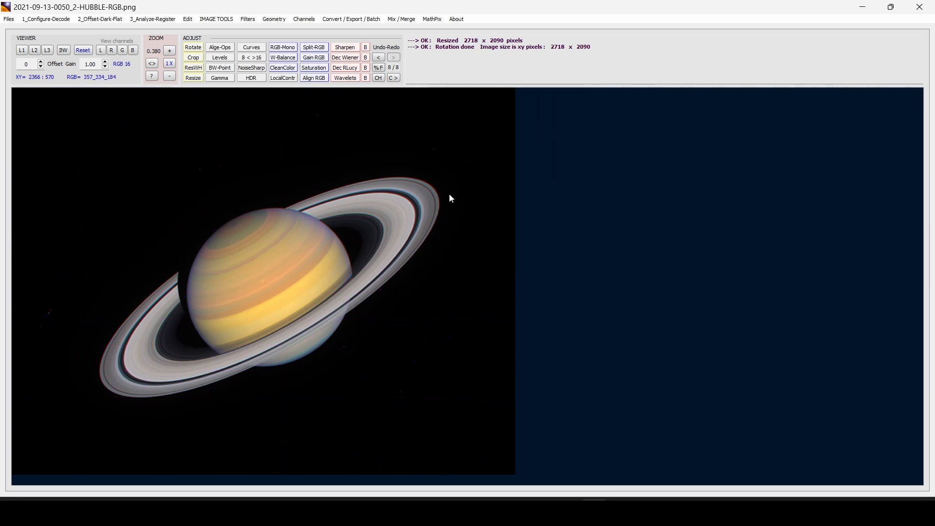
pyautogui.click(379, 58)
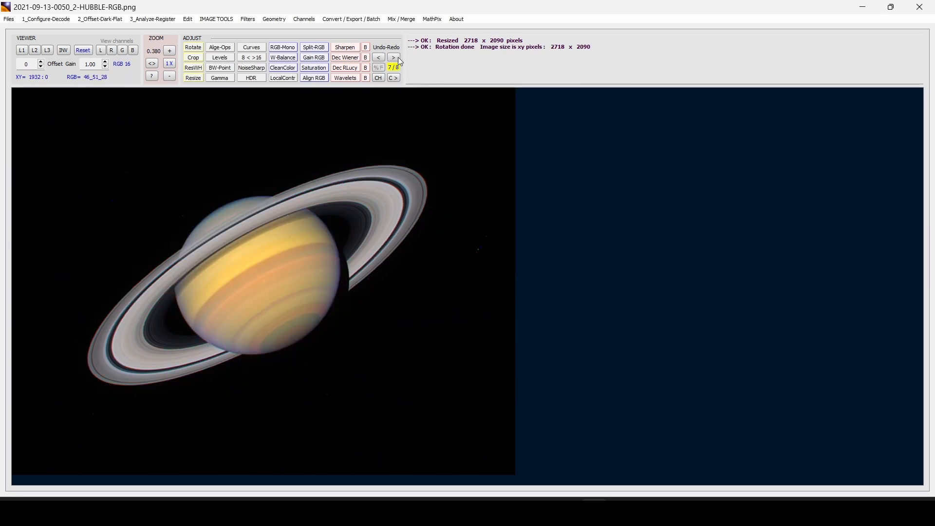
pyautogui.click(395, 58)
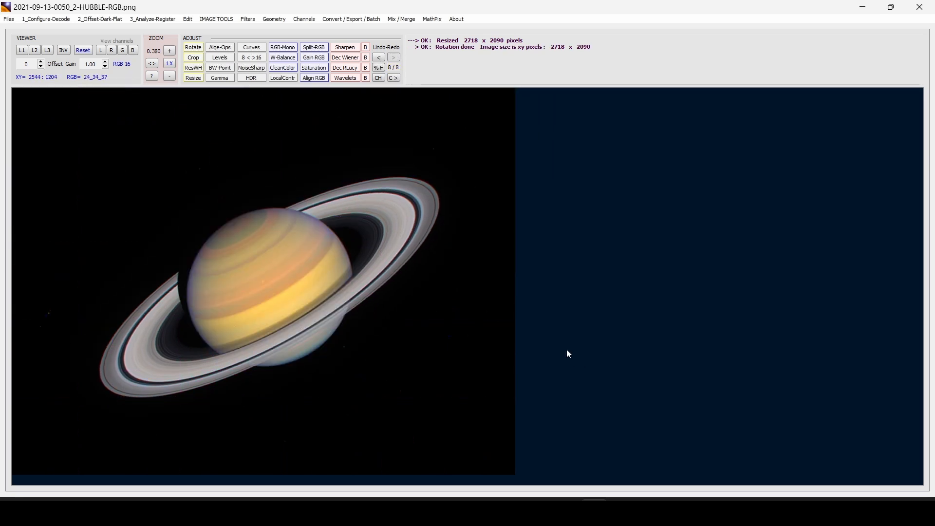
pyautogui.click(380, 59)
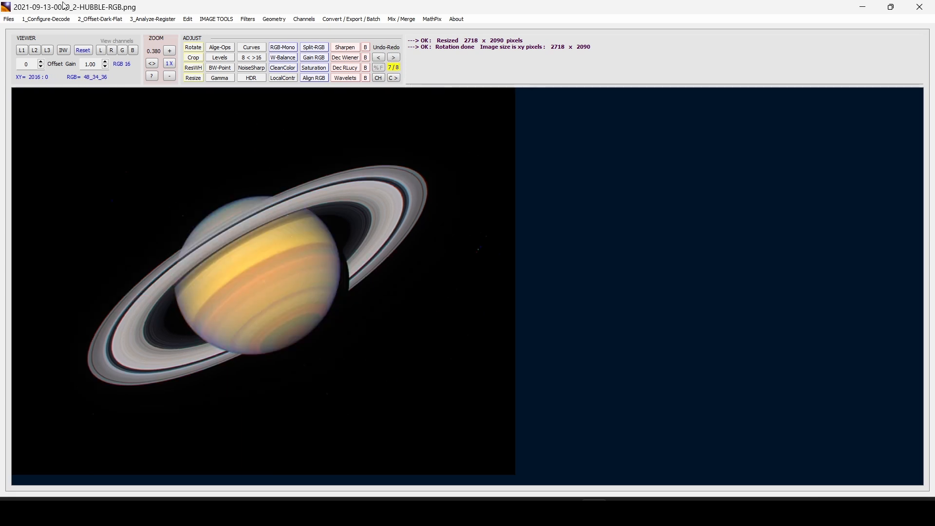
pyautogui.click(12, 19)
pyautogui.click(77, 143)
pyautogui.click(388, 293)
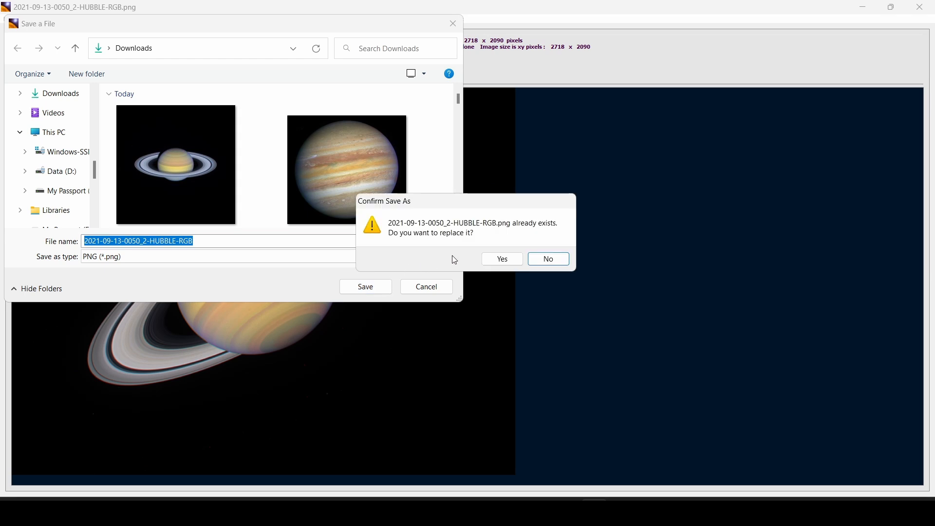
pyautogui.click(543, 259)
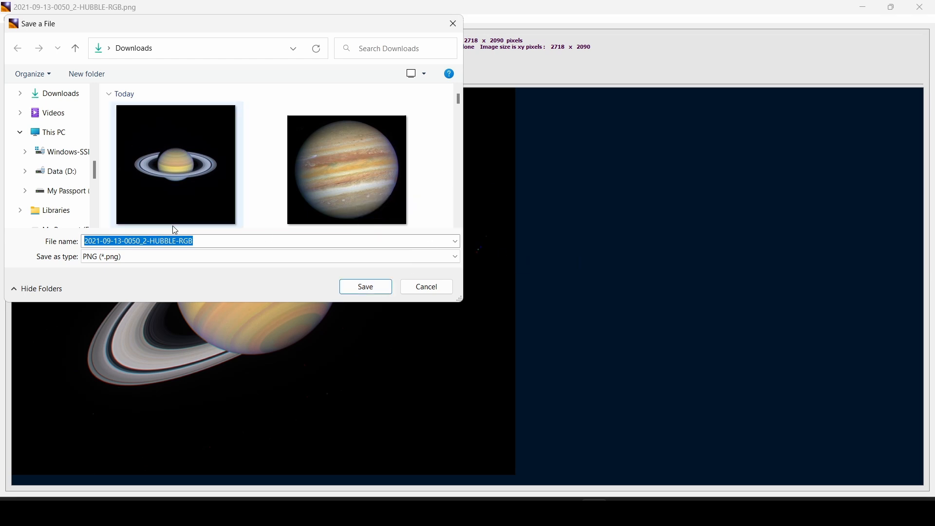
pyautogui.click(203, 242)
pyautogui.write('_AS')
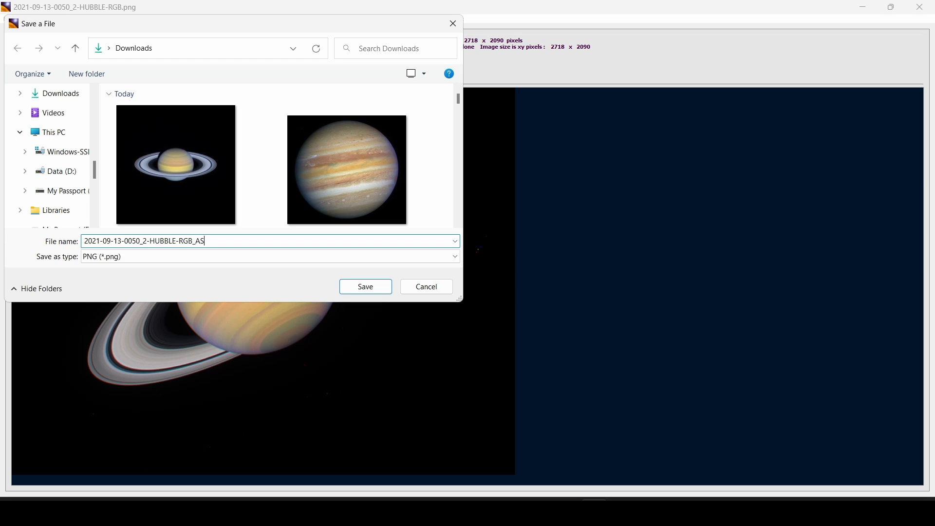
pyautogui.press('Return')
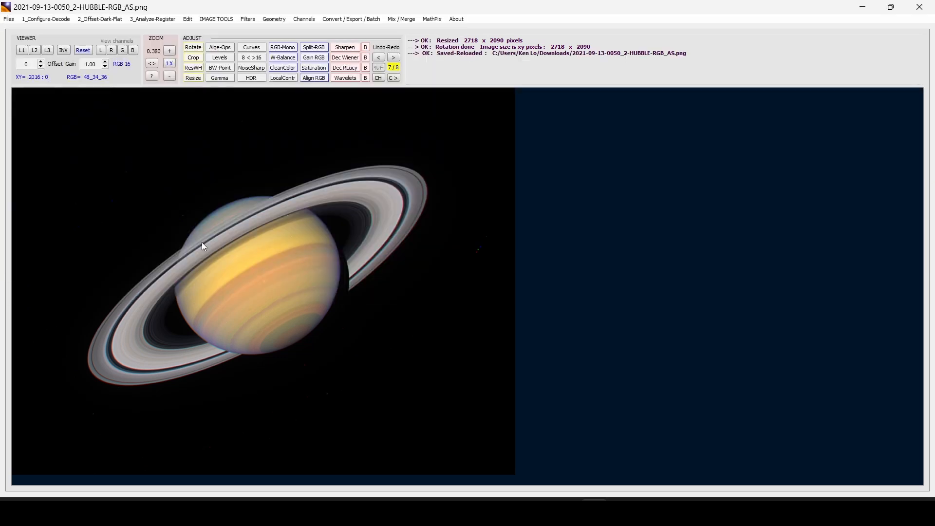
pyautogui.press('super+e')
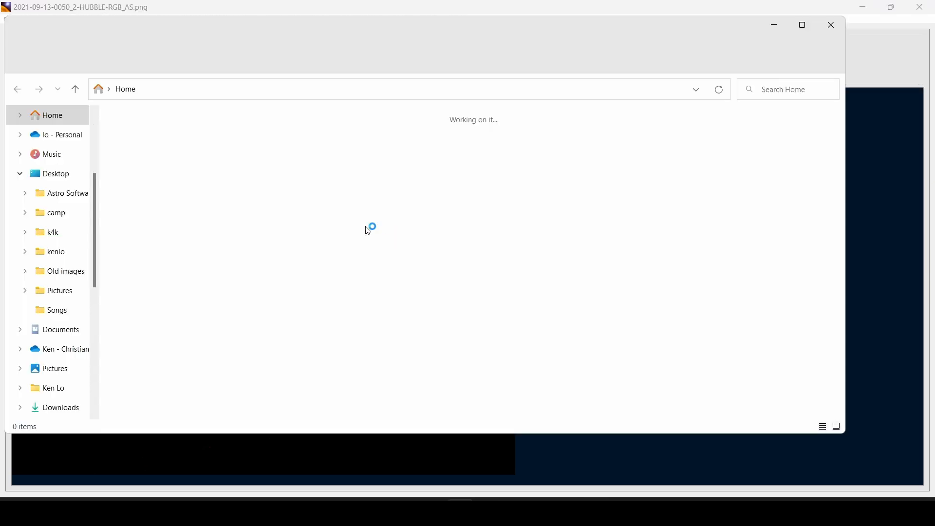
# Open the saved Saturn PNG from Downloads and view it full screen in Photos
pyautogui.scroll(3, 59, 185)
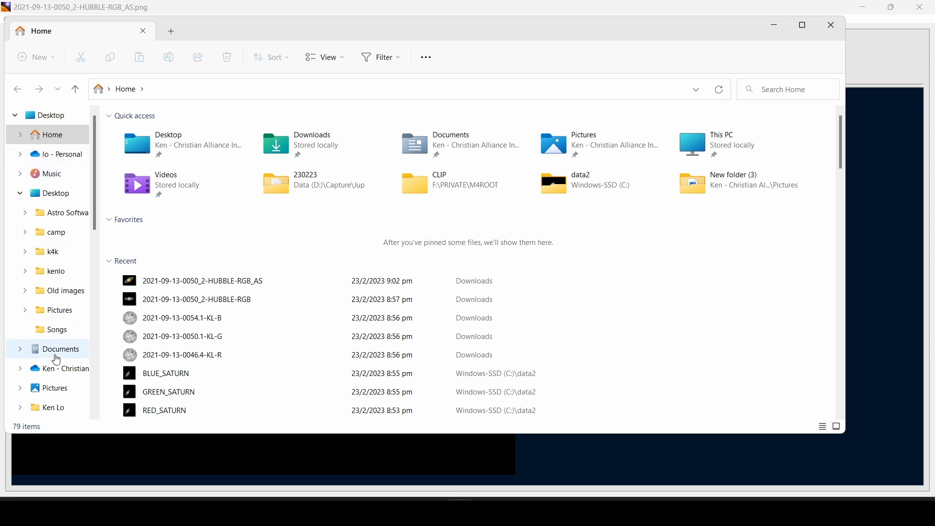
pyautogui.scroll(-2, 53, 351)
pyautogui.click(57, 350)
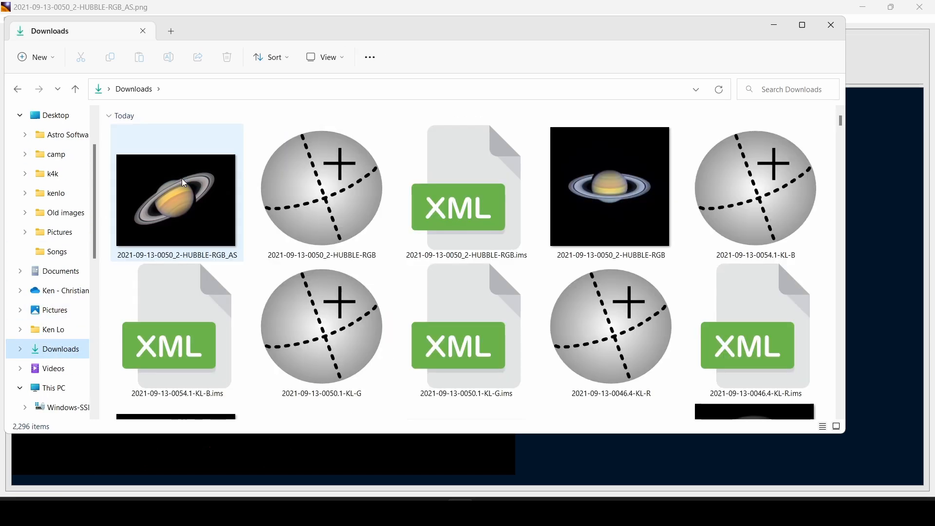
pyautogui.doubleClick(182, 187)
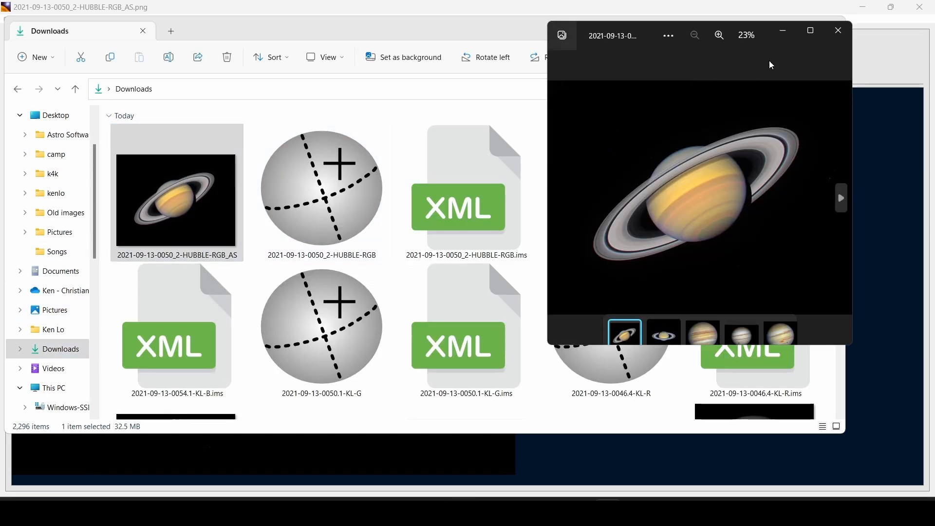
pyautogui.click(811, 29)
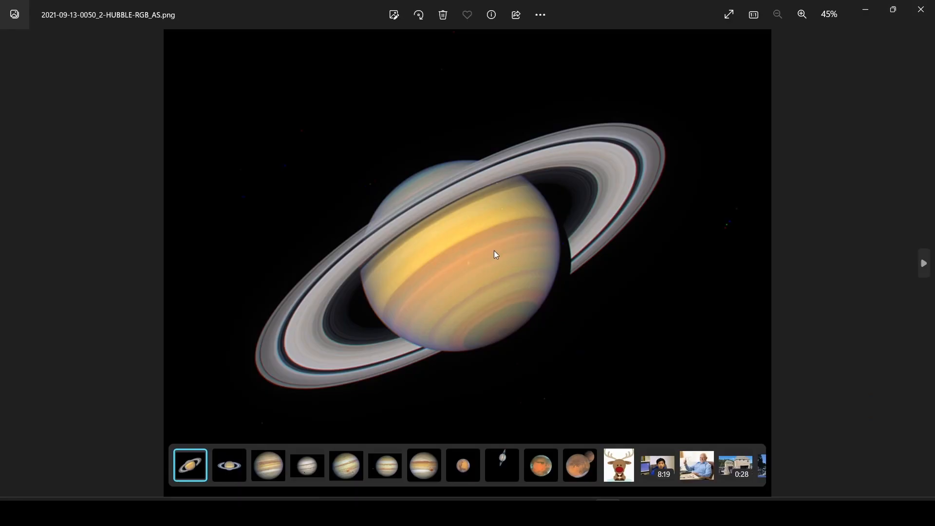
pyautogui.scroll(3, 492, 253)
pyautogui.scroll(2, 515, 217)
pyautogui.scroll(-5, 516, 217)
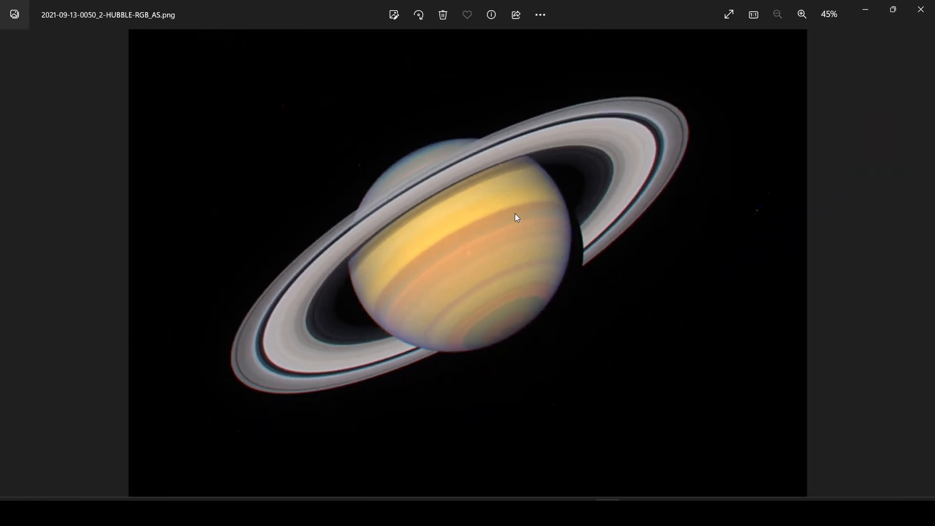
pyautogui.click(921, 9)
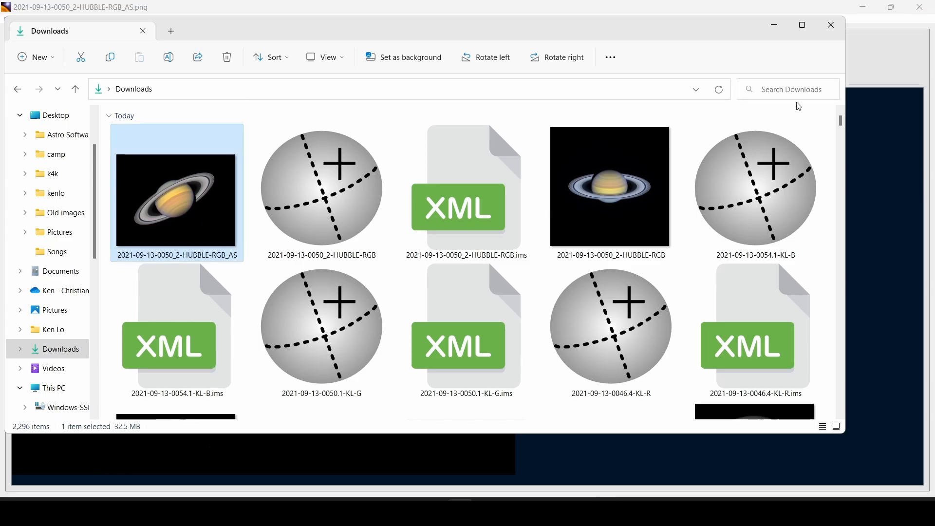
# View the 2019-04-07 Jupiter image, then close it
pyautogui.scroll(-5, 632, 197)
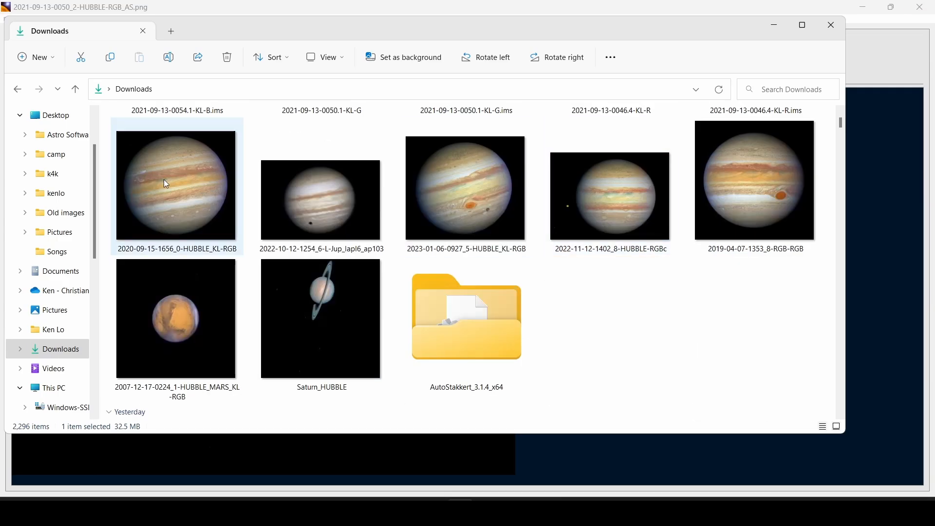
pyautogui.click(736, 190)
pyautogui.doubleClick(739, 193)
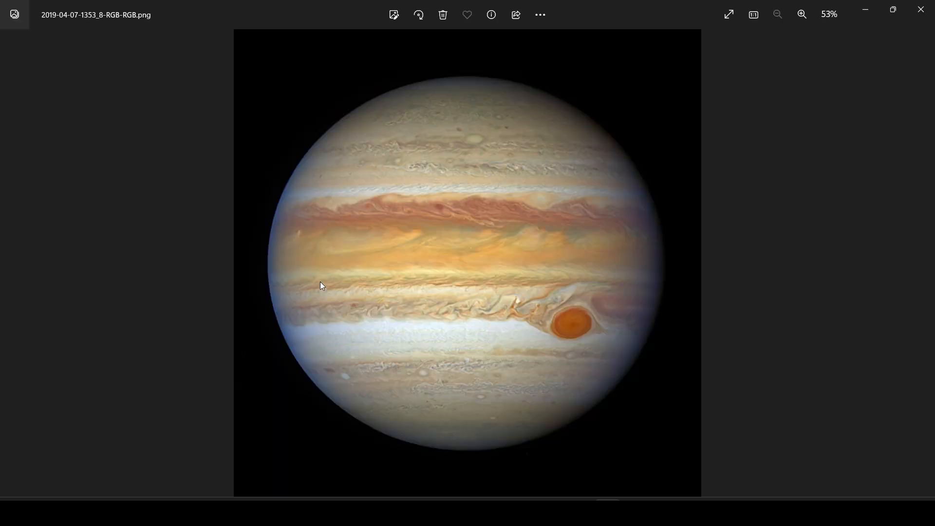
pyautogui.scroll(4, 315, 276)
pyautogui.press('Escape')
# View the Hubble Mars image, then set File Explorer aside to return to AstroSurface
pyautogui.doubleClick(216, 279)
pyautogui.scroll(3, 474, 303)
pyautogui.scroll(2, 473, 303)
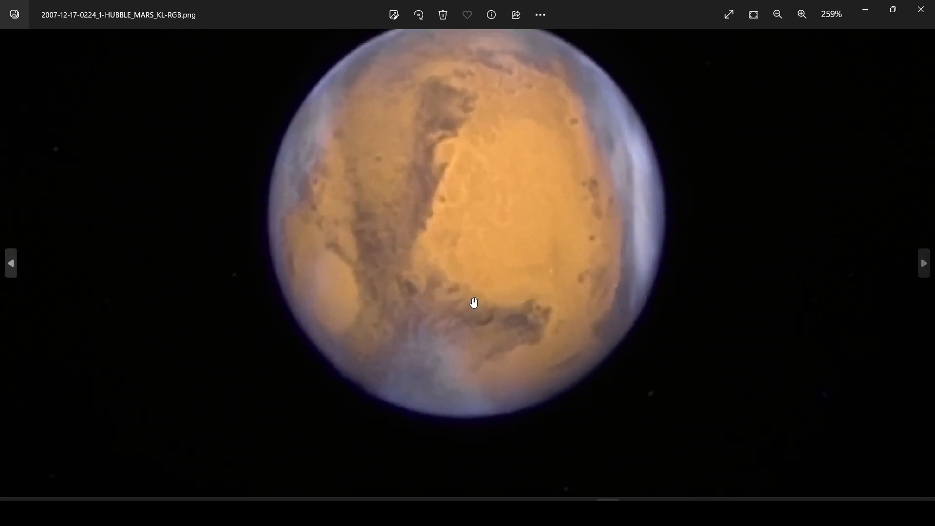
pyautogui.scroll(-4, 488, 299)
pyautogui.scroll(-1, 488, 284)
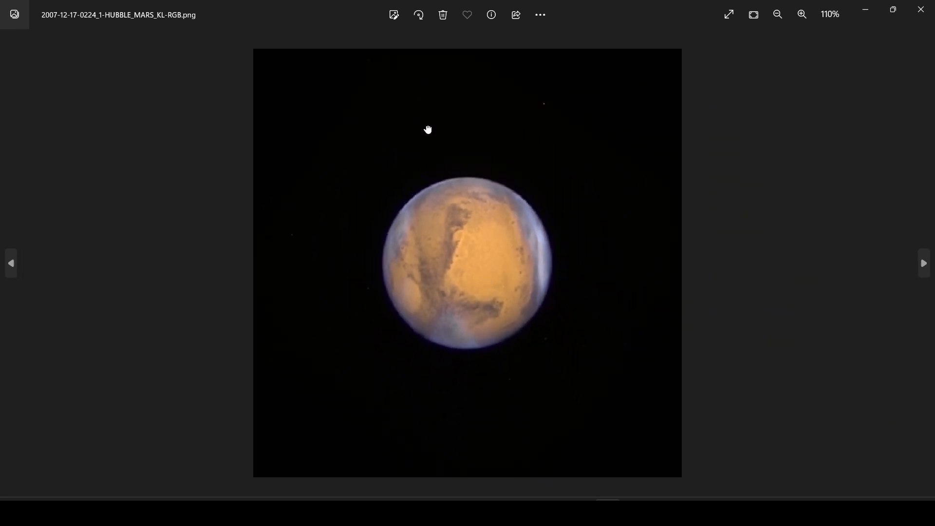
pyautogui.click(921, 10)
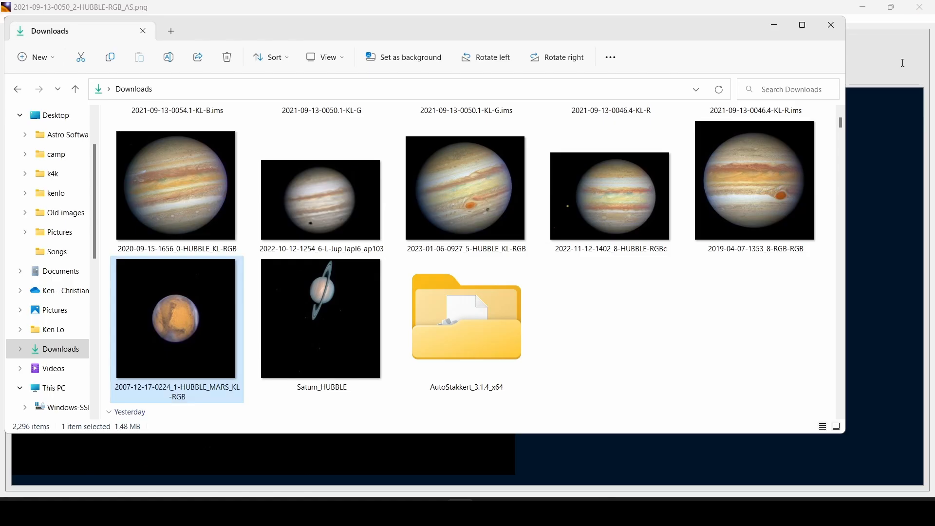
pyautogui.click(716, 333)
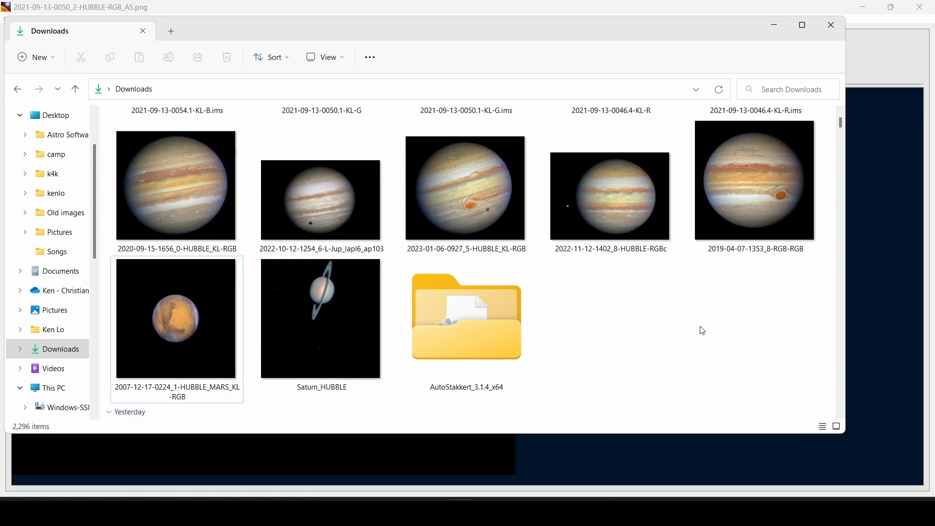
pyautogui.click(770, 22)
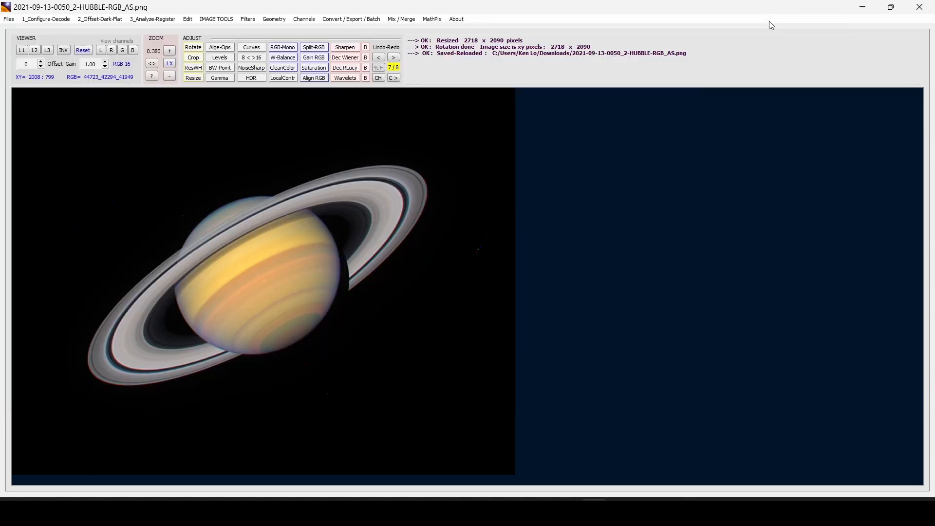
# Switch Edge to the OPAL Grand Tour page and go back to the HubbleSite images gallery
pyautogui.click(434, 511)
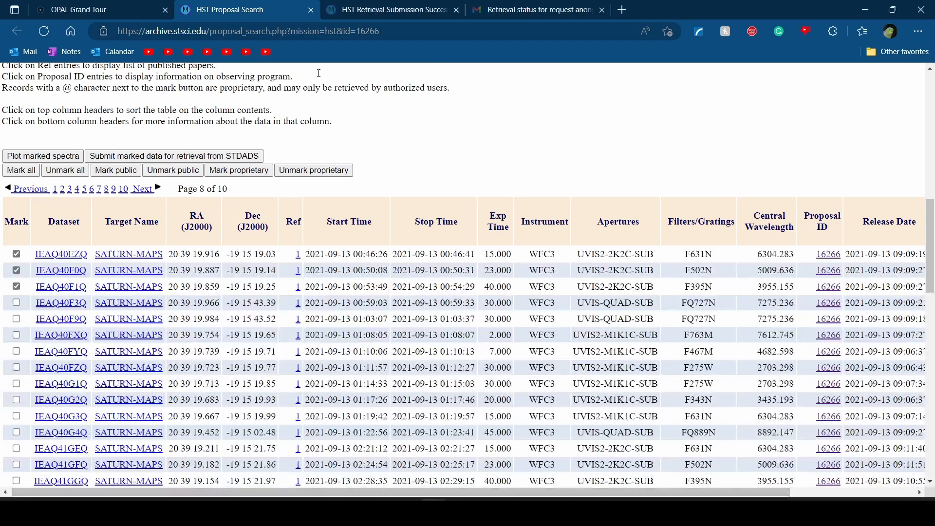
pyautogui.click(95, 6)
pyautogui.scroll(3, 346, 127)
pyautogui.scroll(10, 351, 137)
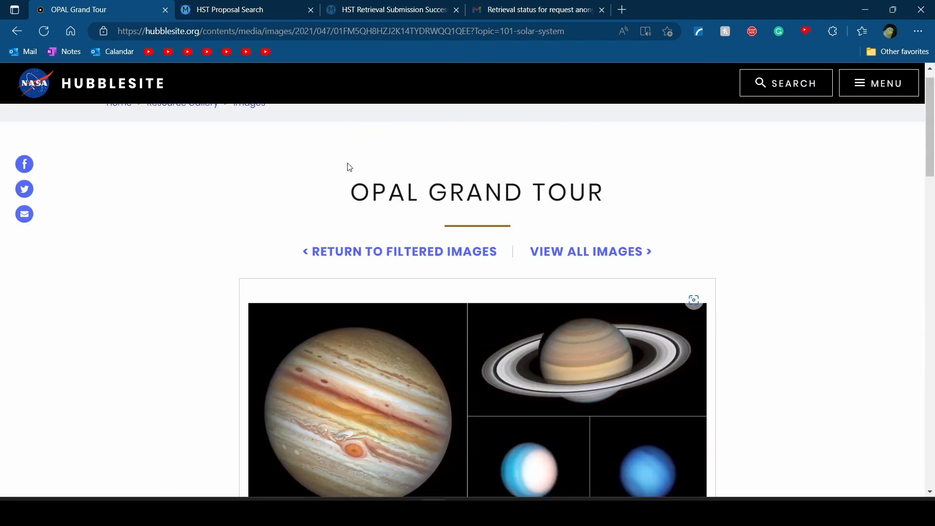
pyautogui.click(17, 30)
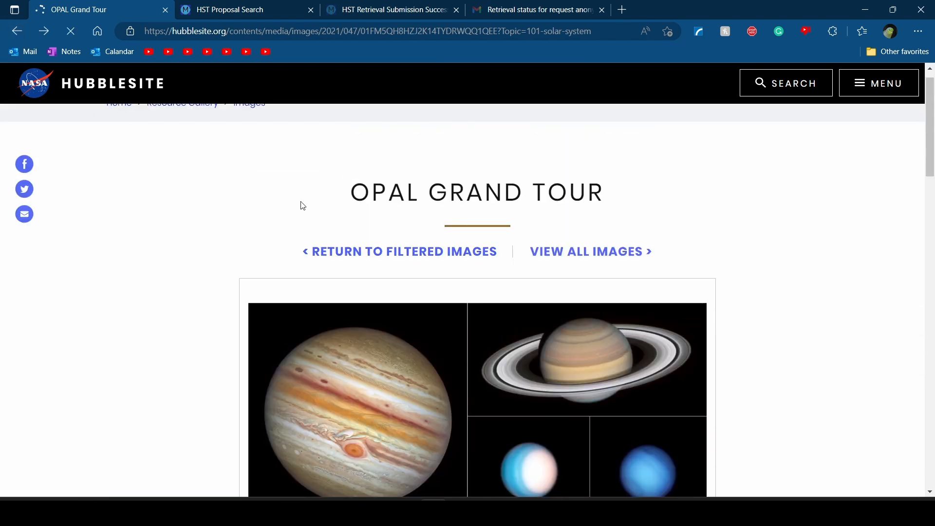
# Remove the gallery's Solar System filter, browse the images, then return to AstroSurface's Saturn image
pyautogui.scroll(-3, 584, 214)
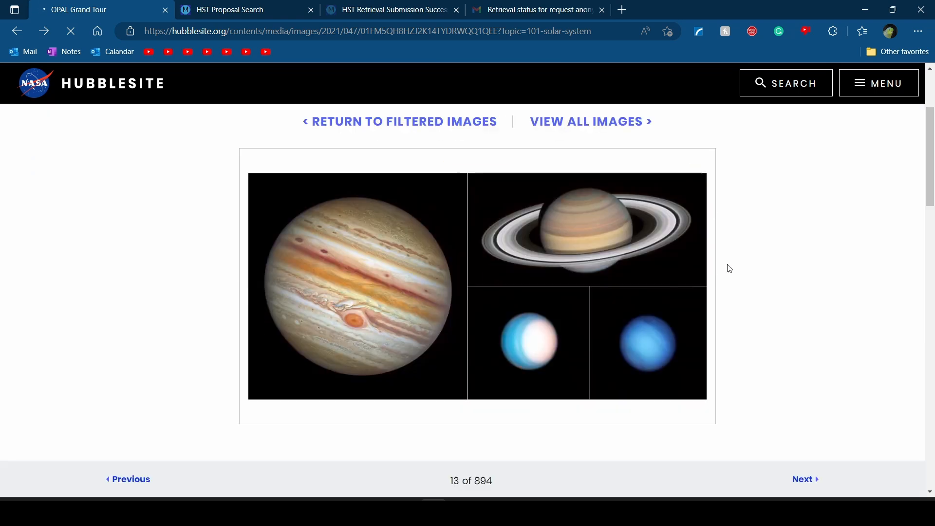
pyautogui.scroll(-8, 718, 357)
pyautogui.scroll(-12, 427, 200)
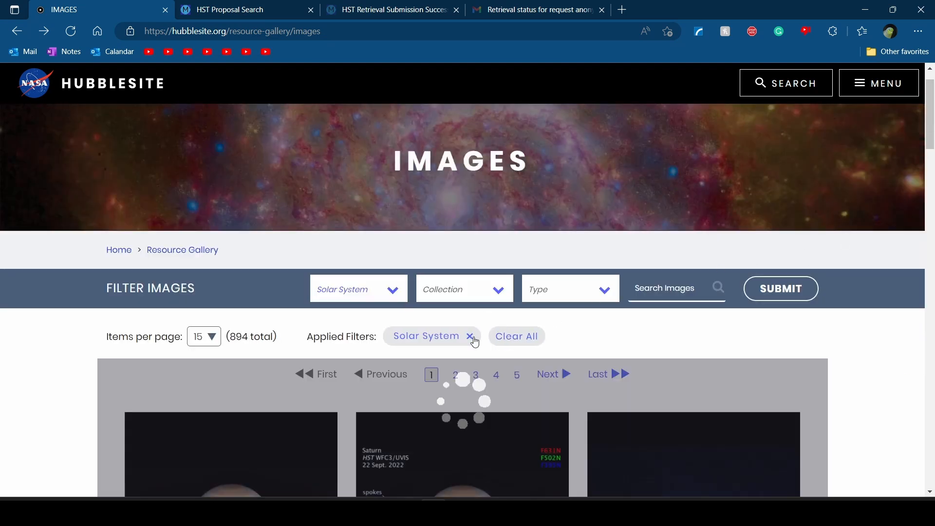
pyautogui.click(471, 337)
pyautogui.scroll(-3, 518, 288)
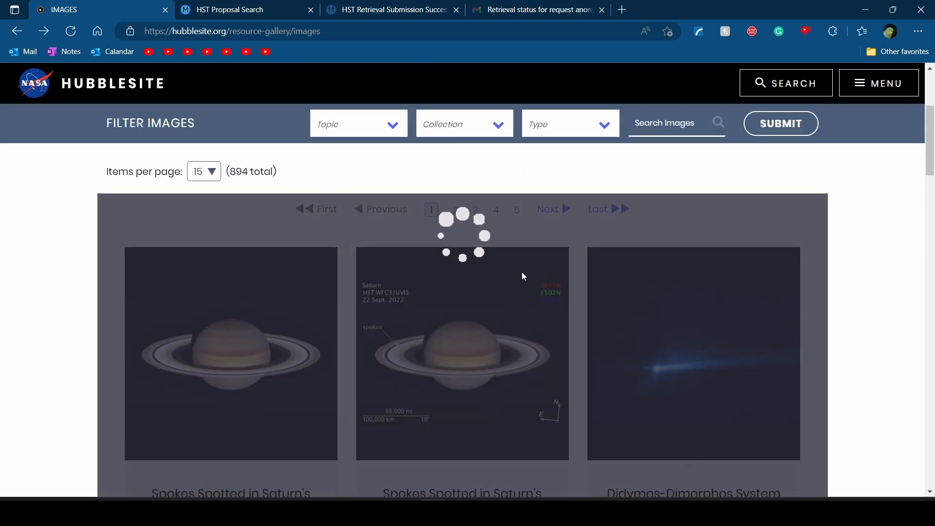
pyautogui.scroll(-1, 799, 234)
pyautogui.scroll(-18, 849, 222)
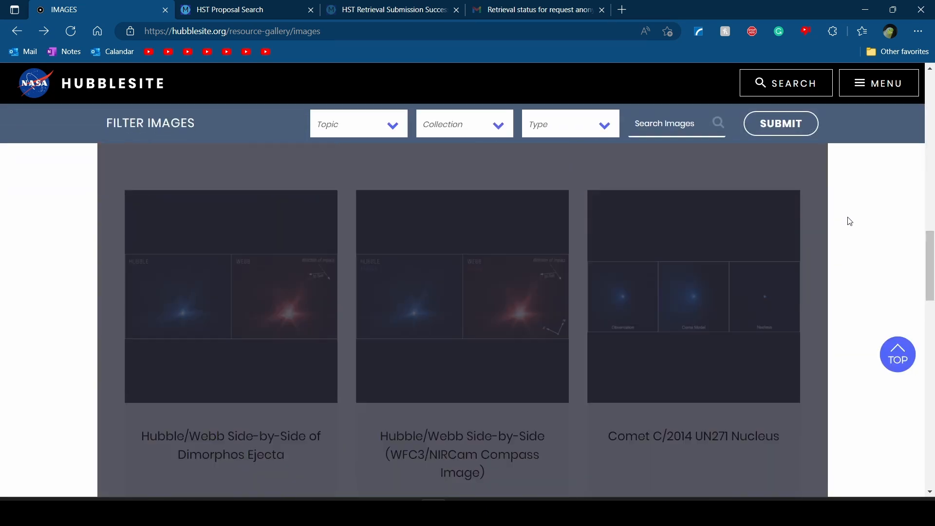
pyautogui.scroll(-4, 851, 222)
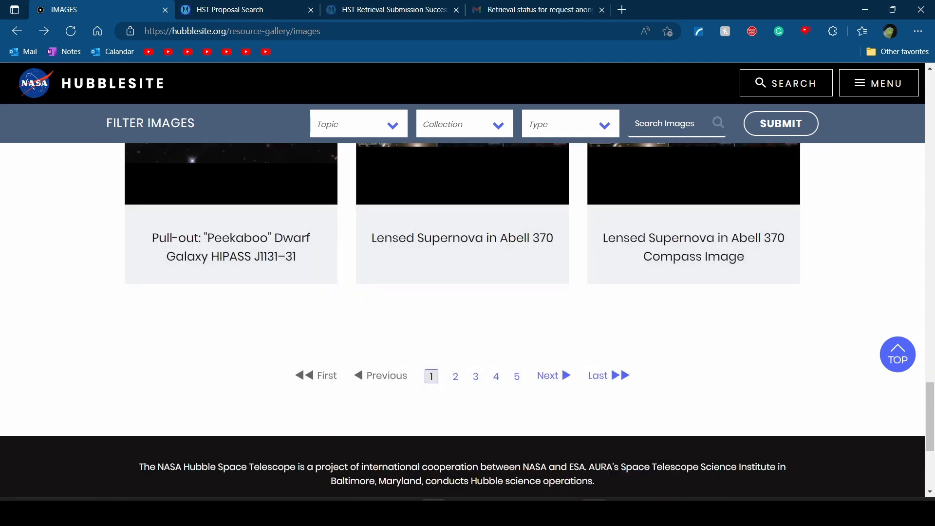
pyautogui.moveTo(594, 512)
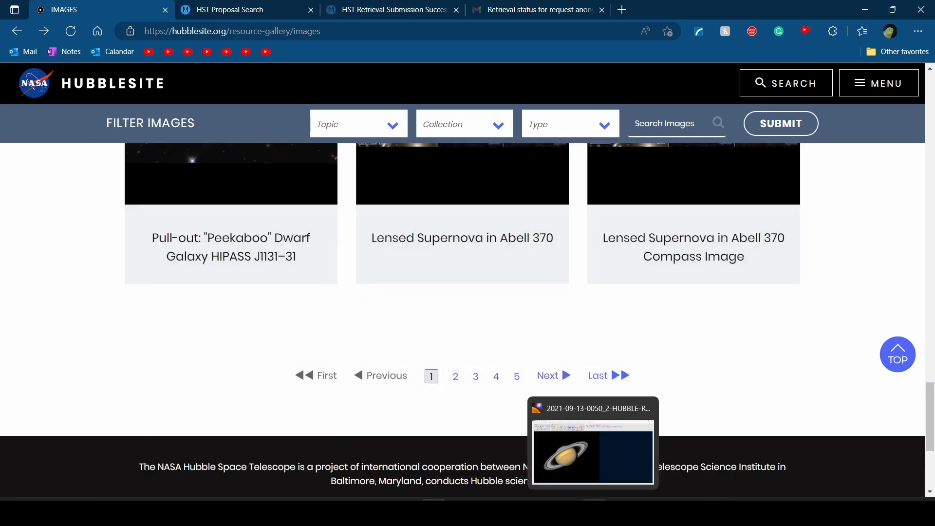
pyautogui.click(586, 465)
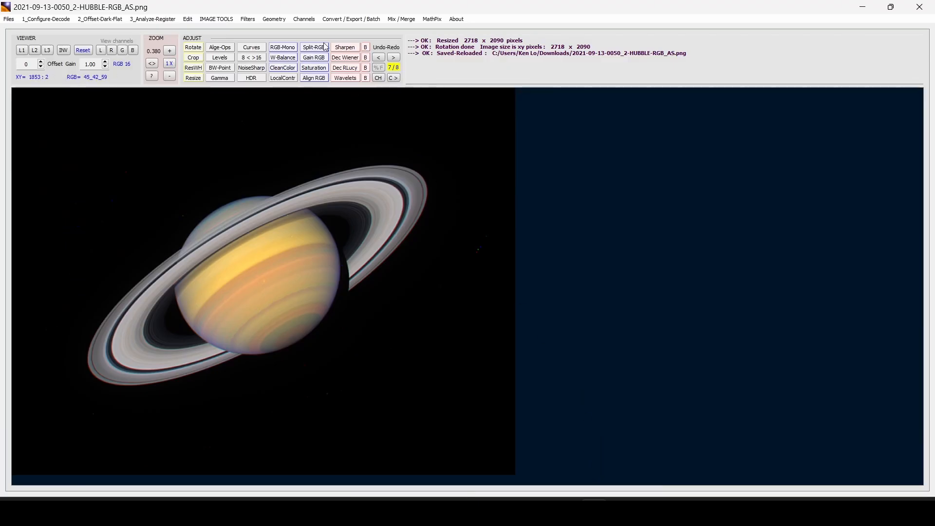
# Cancel Rotate unchanged, then outline a 2367 × 1817 crop region (162–2528 across, 110–1926 down) around Saturn
pyautogui.click(194, 47)
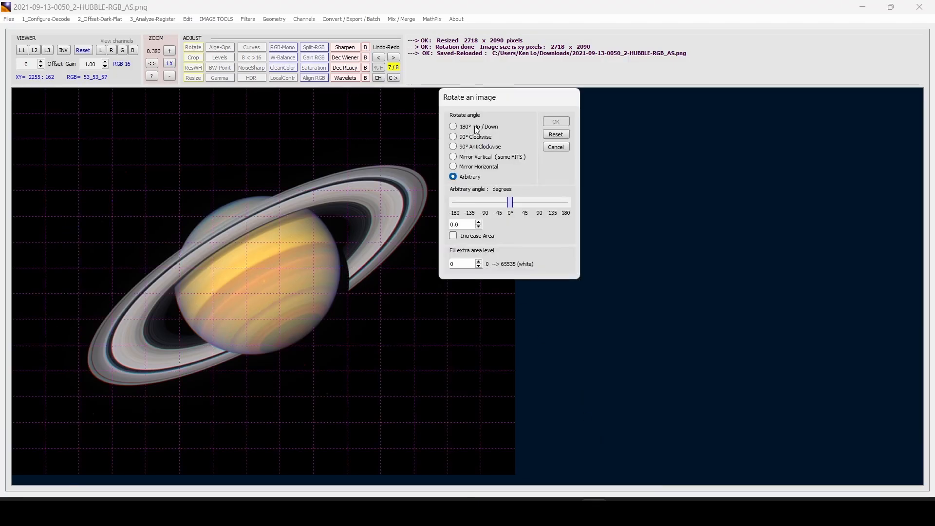
pyautogui.click(565, 148)
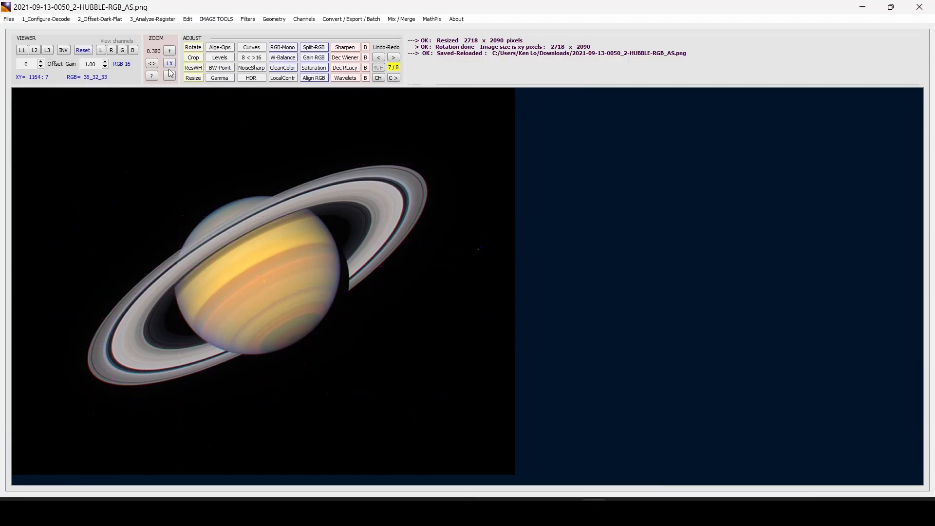
pyautogui.click(194, 58)
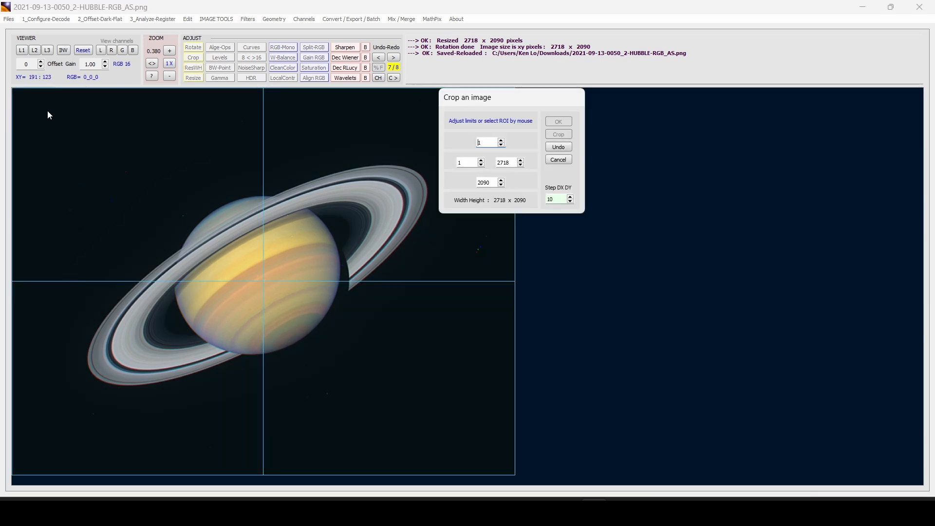
pyautogui.moveTo(43, 113); pyautogui.dragTo(481, 445)
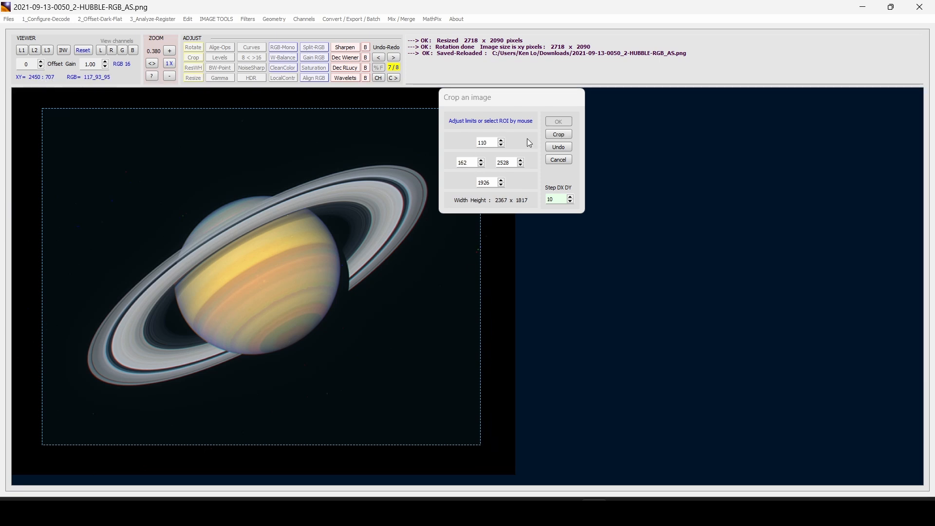